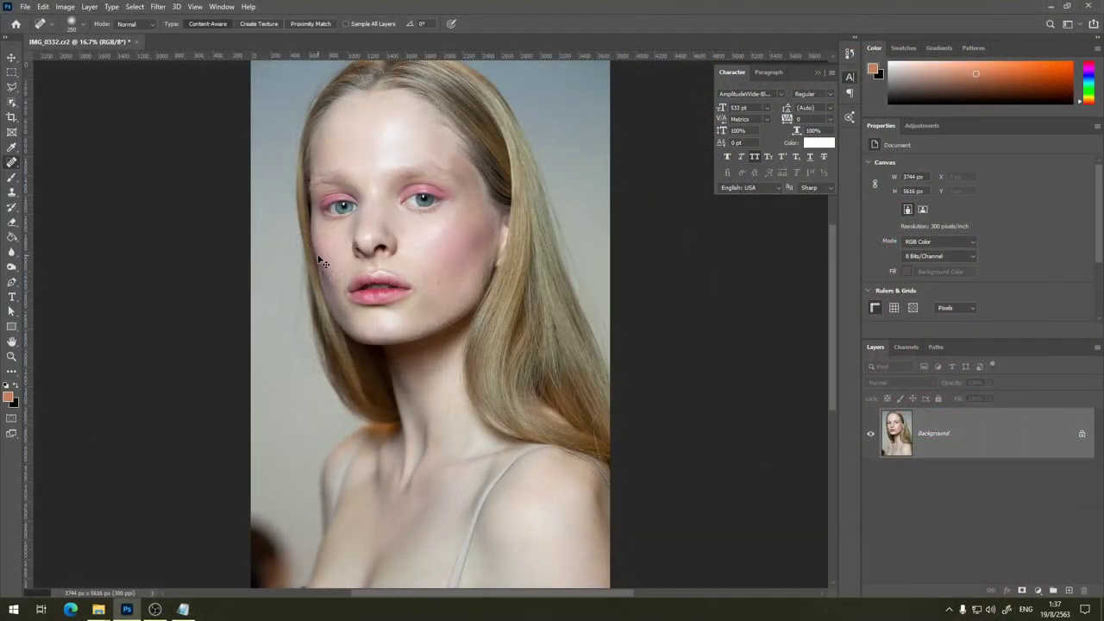
# - Zoom to 50% on the eyes and forehead, then bring up the Credits.txt notes
pyautogui.hotkey('ctrl', '+')
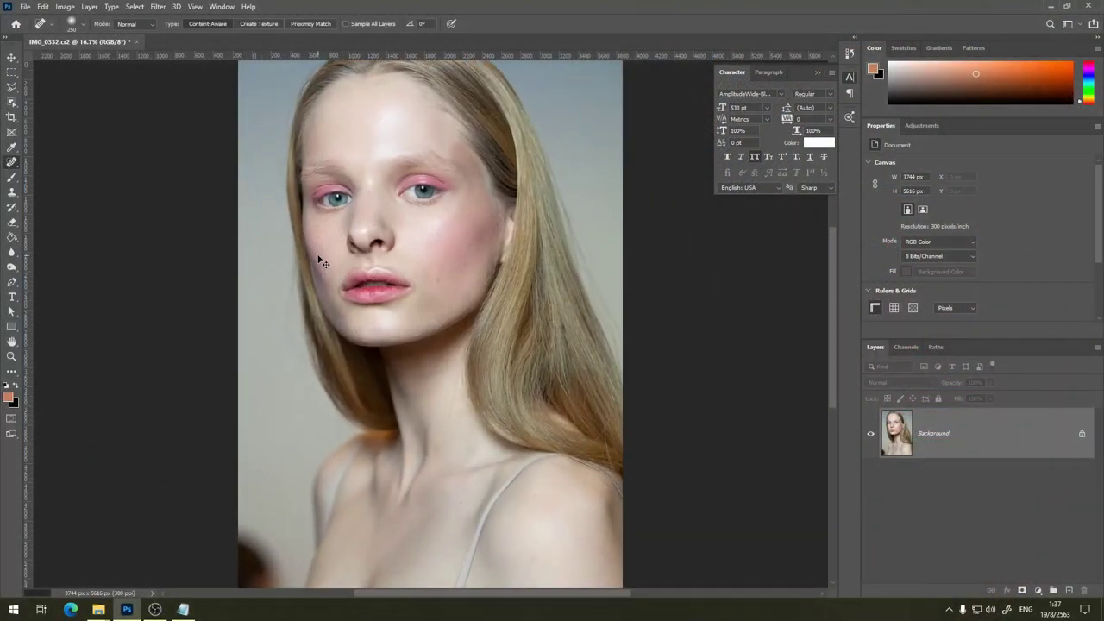
pyautogui.hotkey('ctrl', '+')
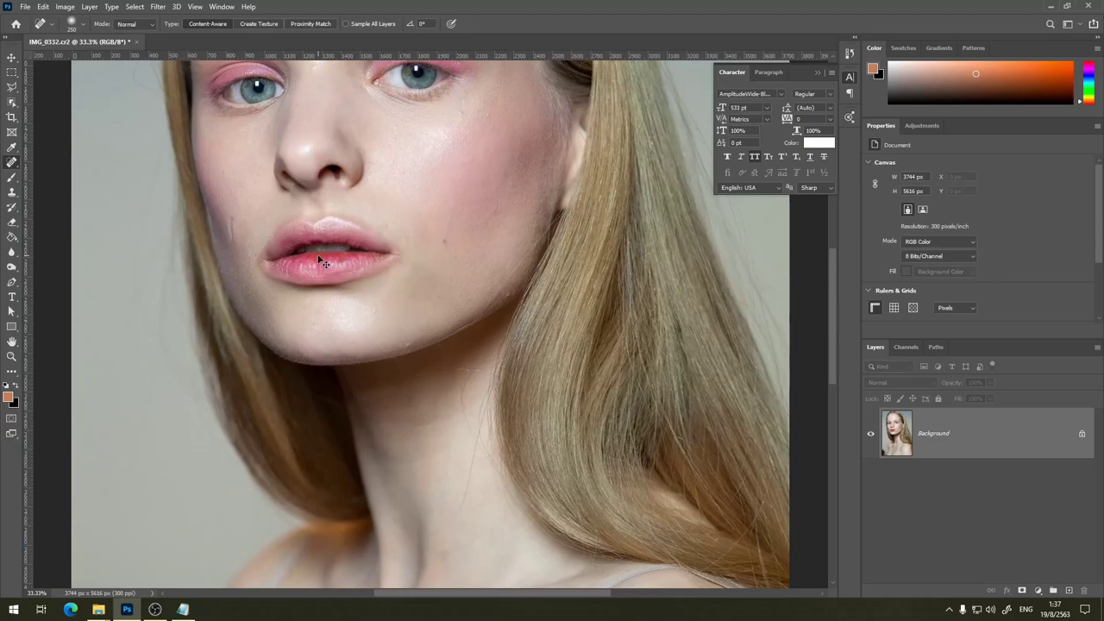
pyautogui.hotkey('ctrl', '+')
pyautogui.moveTo(380, 129); pyautogui.dragTo(478, 485)
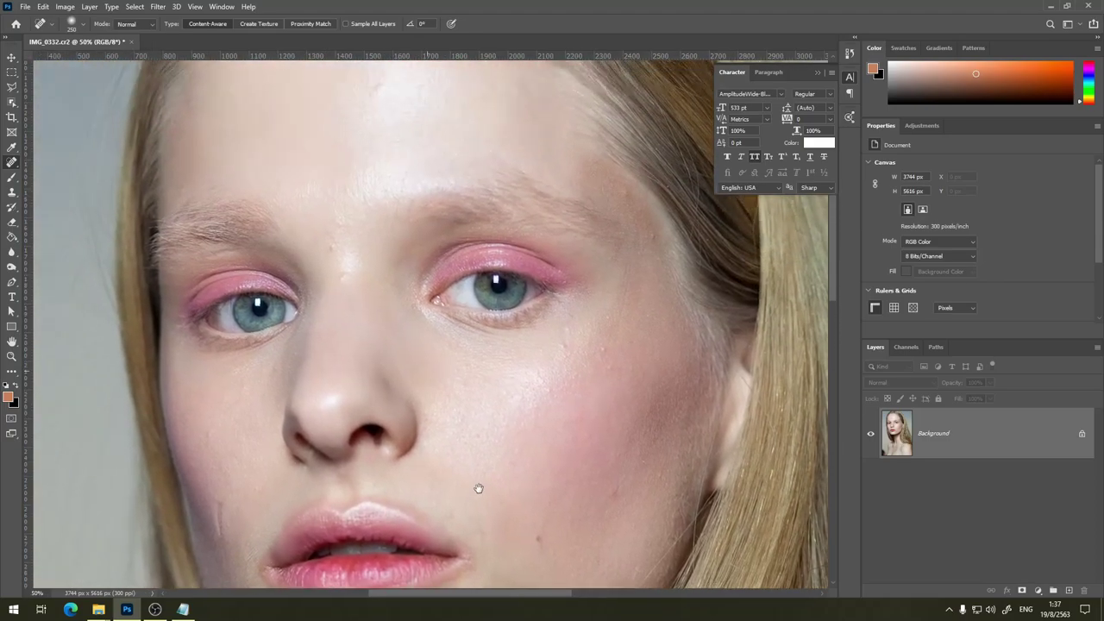
pyautogui.moveTo(448, 301); pyautogui.dragTo(370, 121)
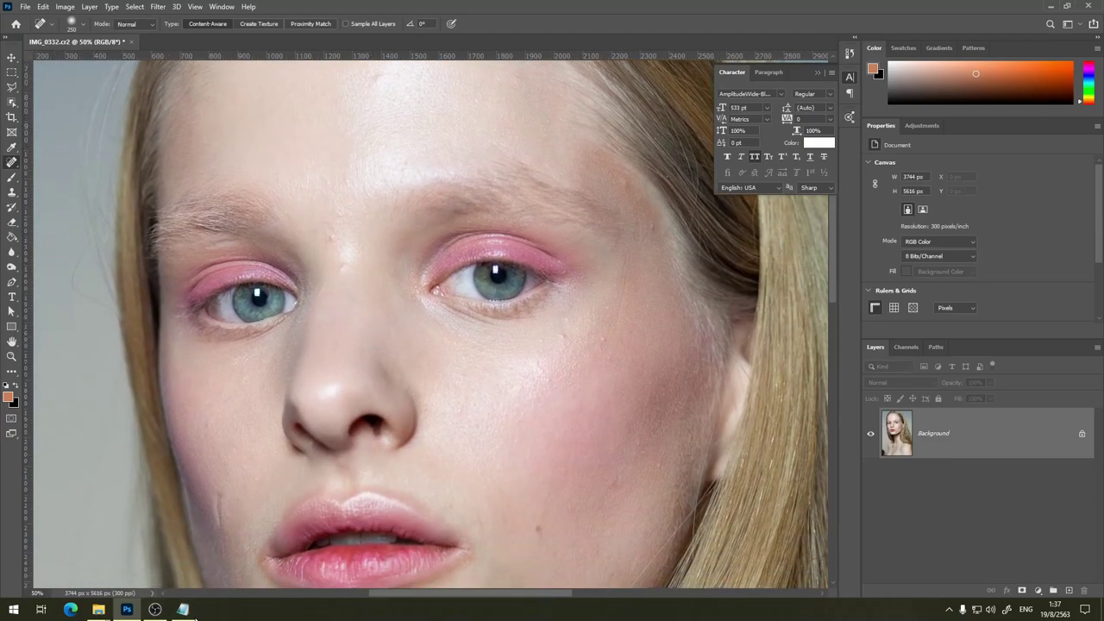
pyautogui.click(183, 609)
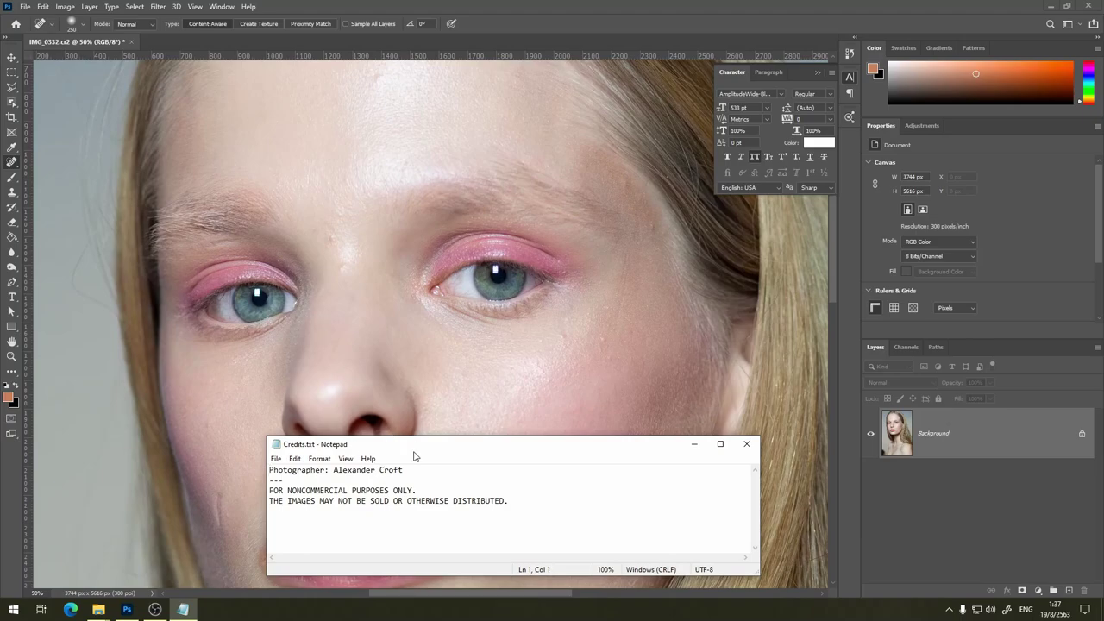
# - Move the Credits.txt window up to read the credits, then minimize it
pyautogui.moveTo(415, 447)
pyautogui.mouseDown()
pyautogui.moveTo(392, 360)
pyautogui.moveTo(528, 277)
pyautogui.mouseUp()
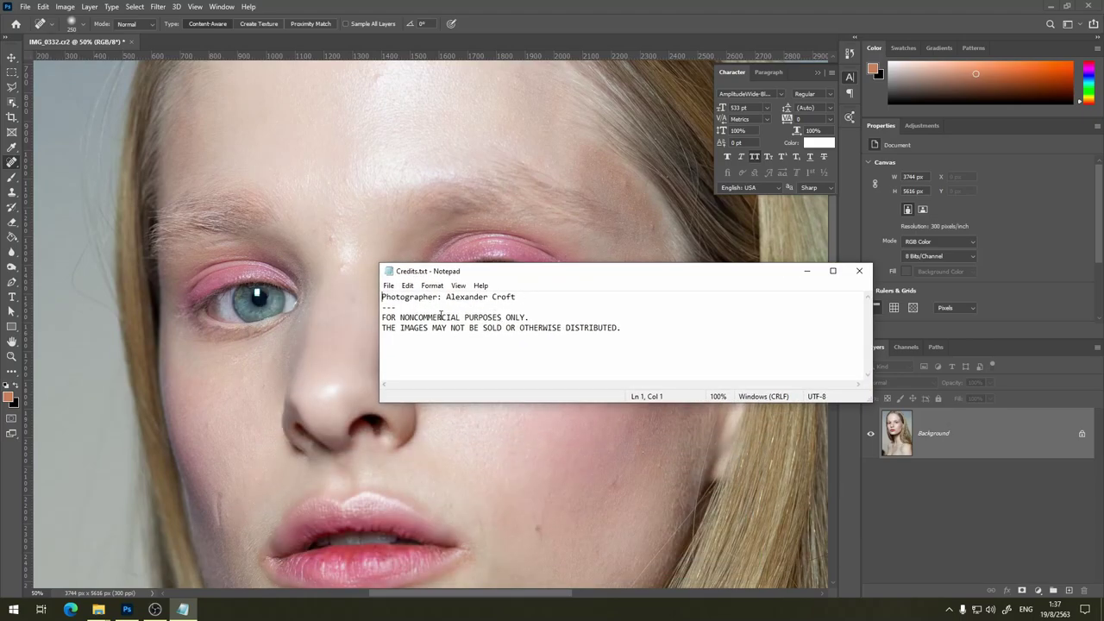
pyautogui.click(806, 271)
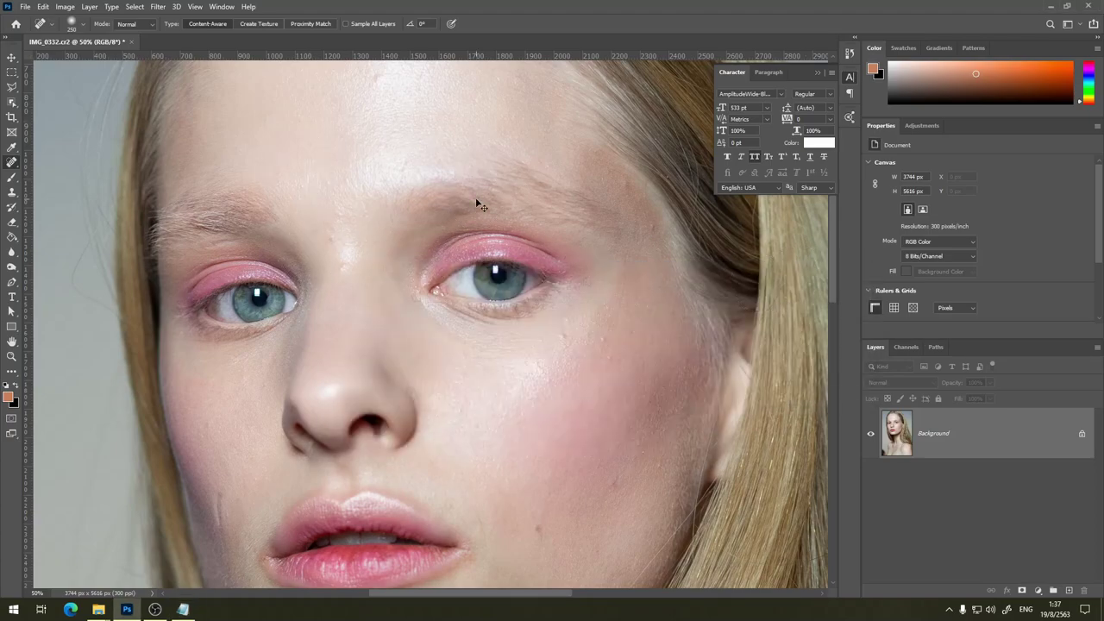
# - Zoom out to 33.33% to frame the whole face and duplicate Background as Layer 1
pyautogui.hotkey('ctrl', '-')
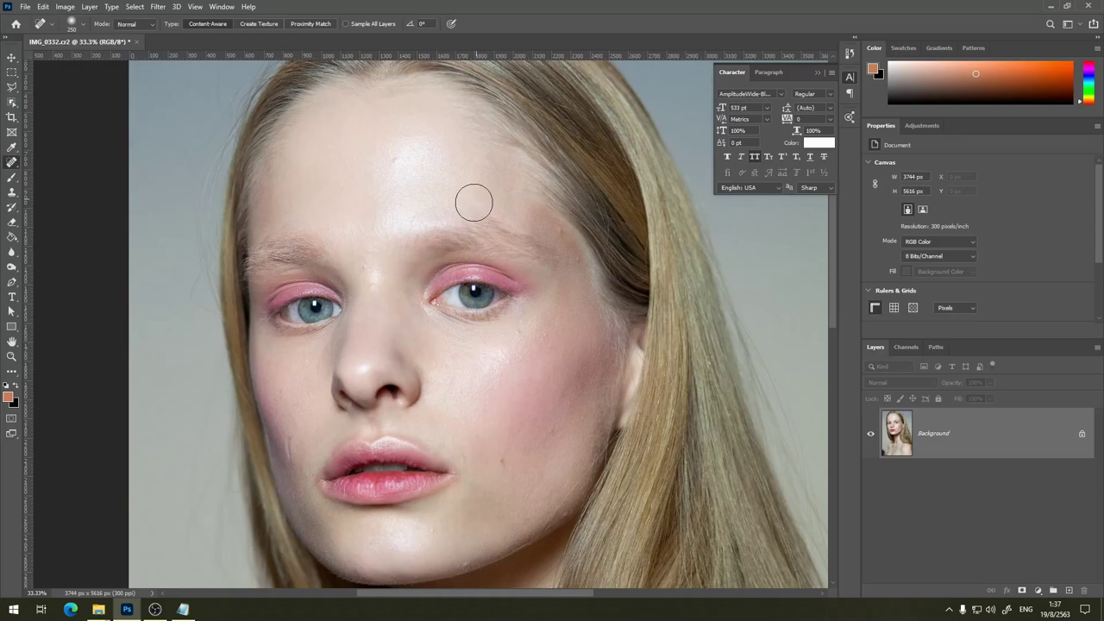
pyautogui.moveTo(495, 352); pyautogui.dragTo(304, 189)
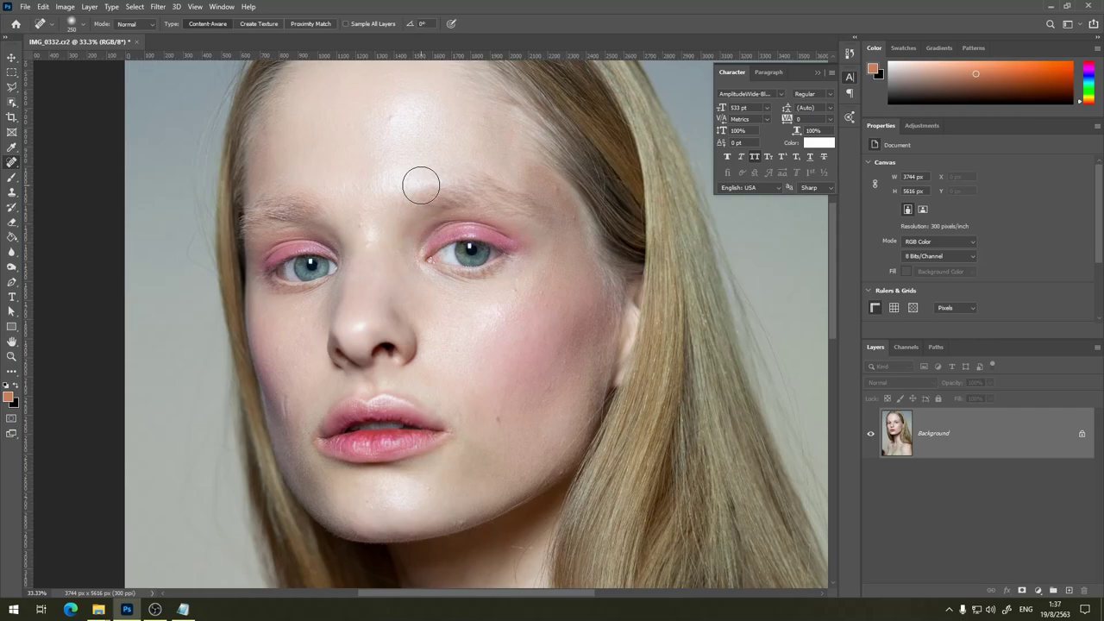
pyautogui.hotkey('ctrl', 'j')
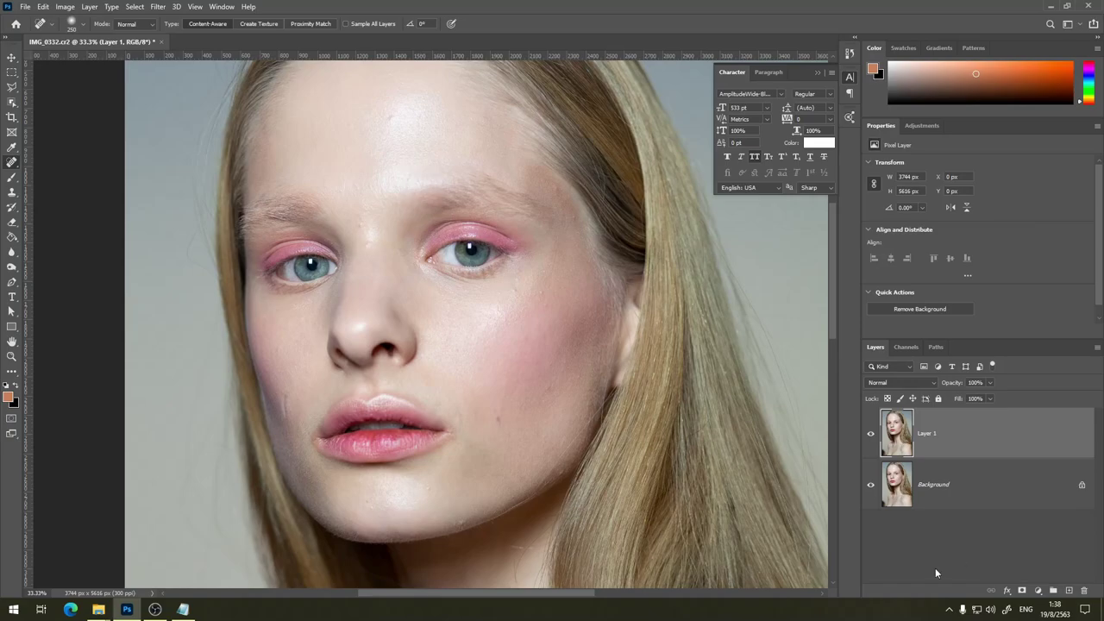
# - Add a new Layer 2 and set up an orange Brush of about 10 px, undoing a test stroke
pyautogui.click(1069, 591)
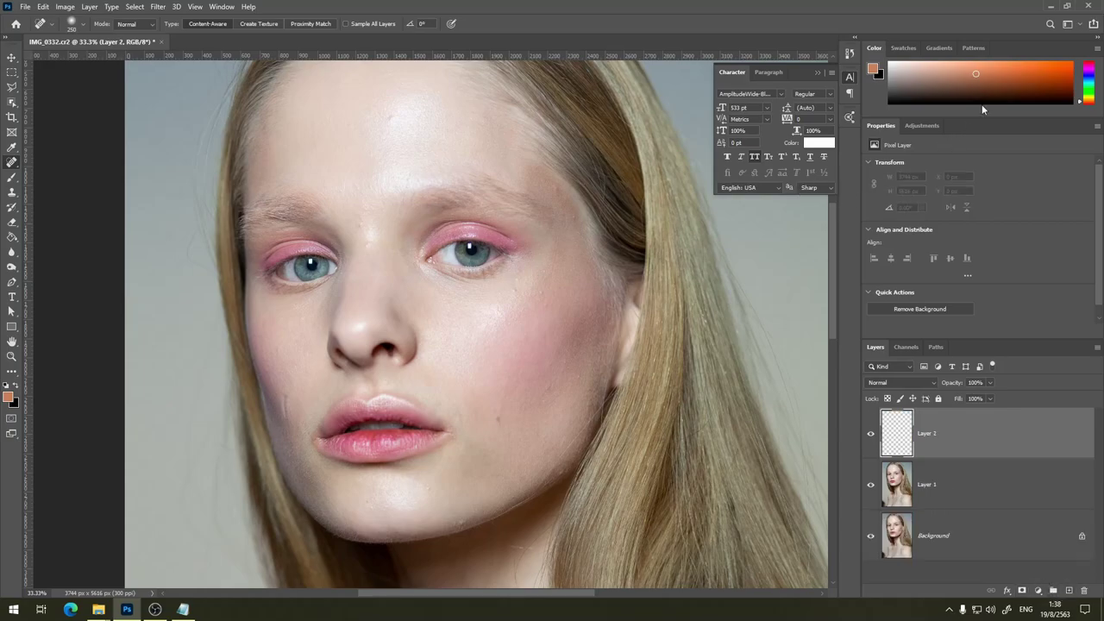
pyautogui.moveTo(1015, 81); pyautogui.dragTo(1073, 60)
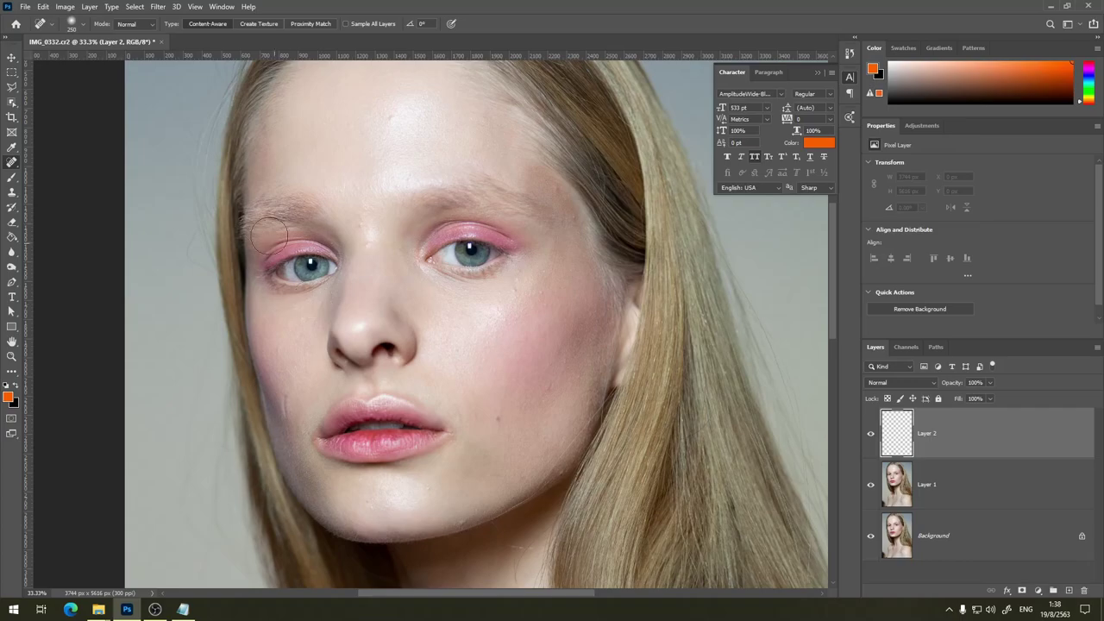
pyautogui.click(10, 179)
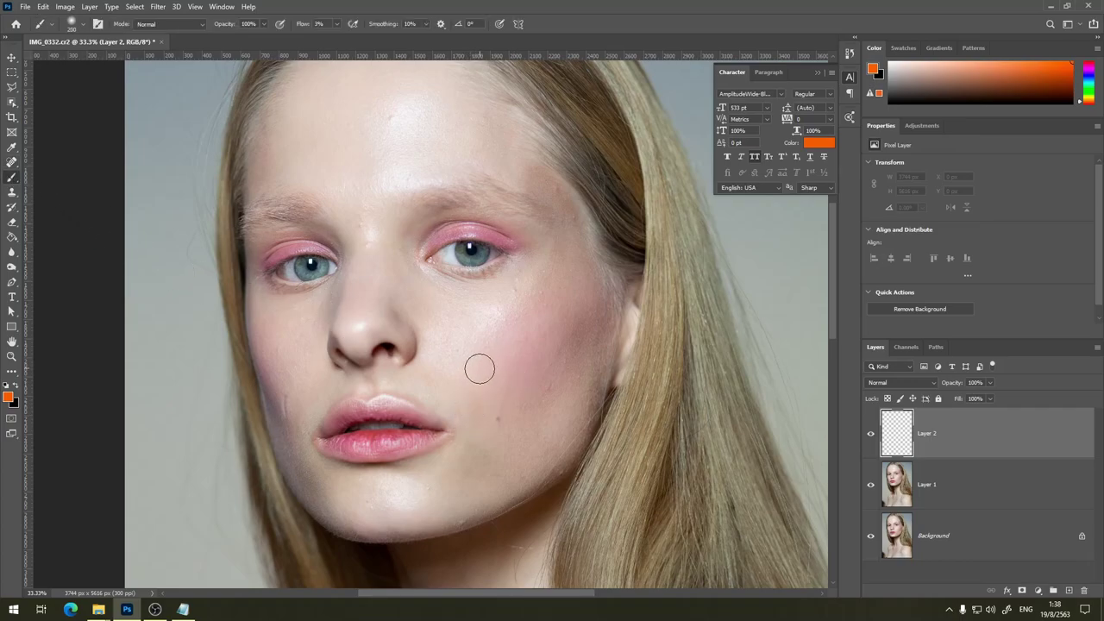
pyautogui.press('[')
pyautogui.press('[')
pyautogui.press('[')
pyautogui.press('[')
pyautogui.press('[')
pyautogui.moveTo(503, 408); pyautogui.dragTo(484, 407)
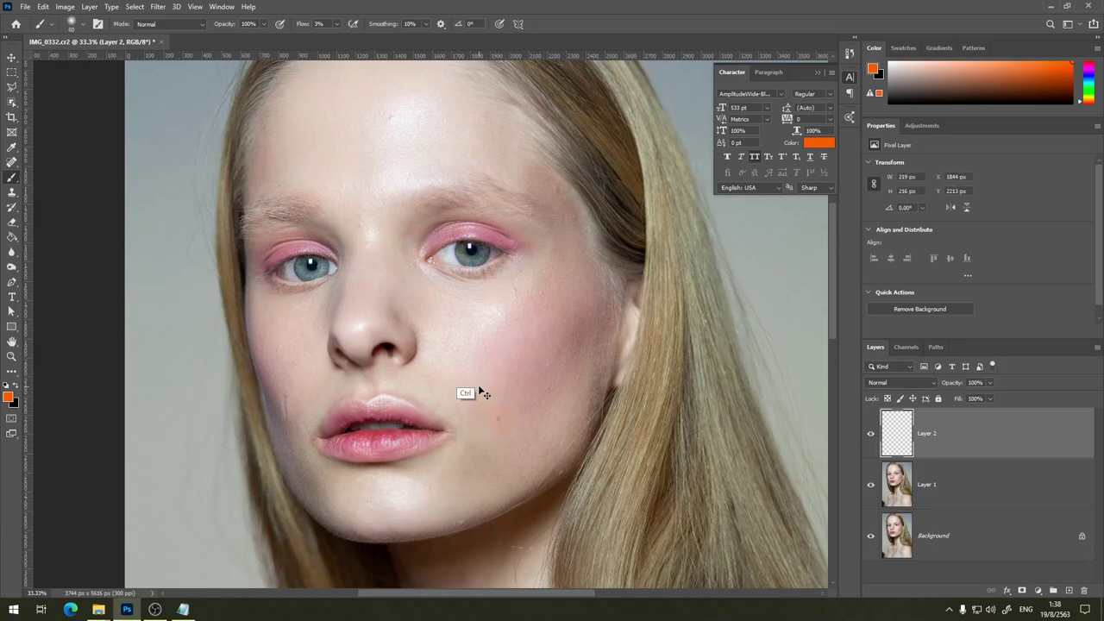
pyautogui.hotkey('ctrl', 'z')
# - Raise brush Flow to 100% and circle the cheek blemish beside the mouth
pyautogui.click(335, 25)
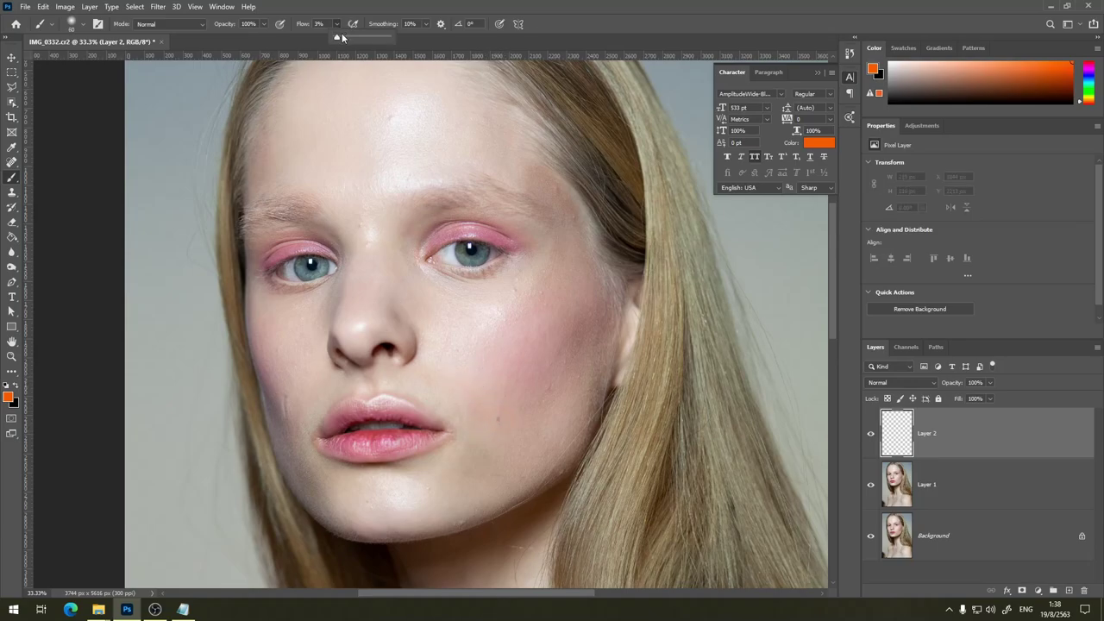
pyautogui.moveTo(333, 37); pyautogui.dragTo(390, 38)
pyautogui.moveTo(504, 424)
pyautogui.mouseDown()
pyautogui.moveTo(488, 414)
pyautogui.moveTo(499, 417)
pyautogui.mouseUp()
pyautogui.press('[')
pyautogui.press('[')
pyautogui.press('[')
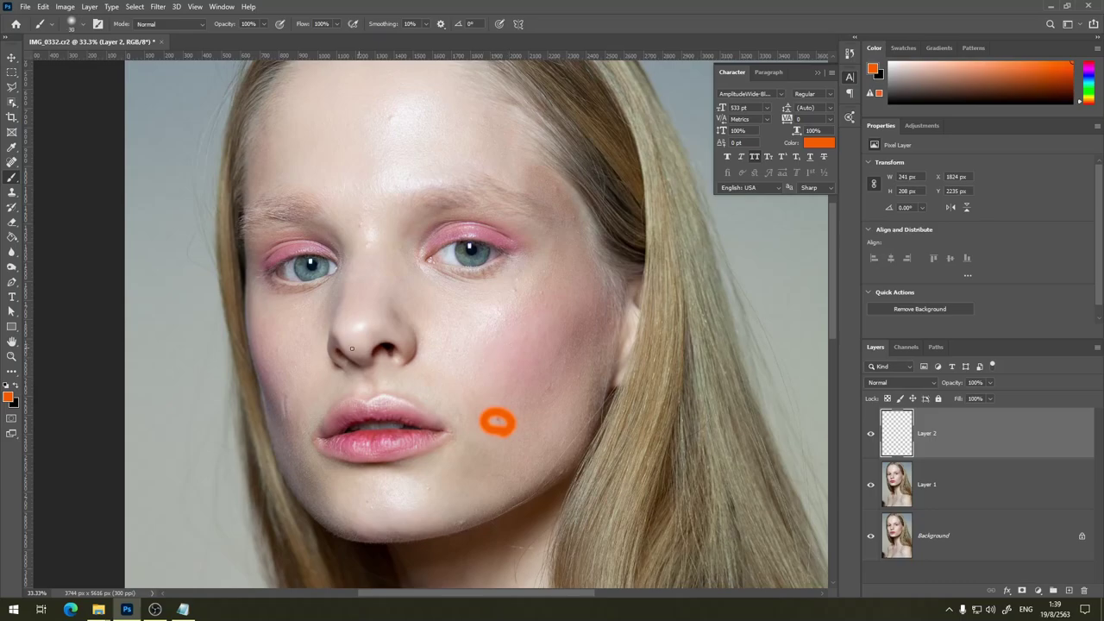
# - Circle spots on the left cheek, between the eyes, on the forehead, under both eyes and on the chin
pyautogui.moveTo(282, 427)
pyautogui.mouseDown()
pyautogui.moveTo(269, 418)
pyautogui.moveTo(293, 388)
pyautogui.moveTo(272, 421)
pyautogui.mouseUp()
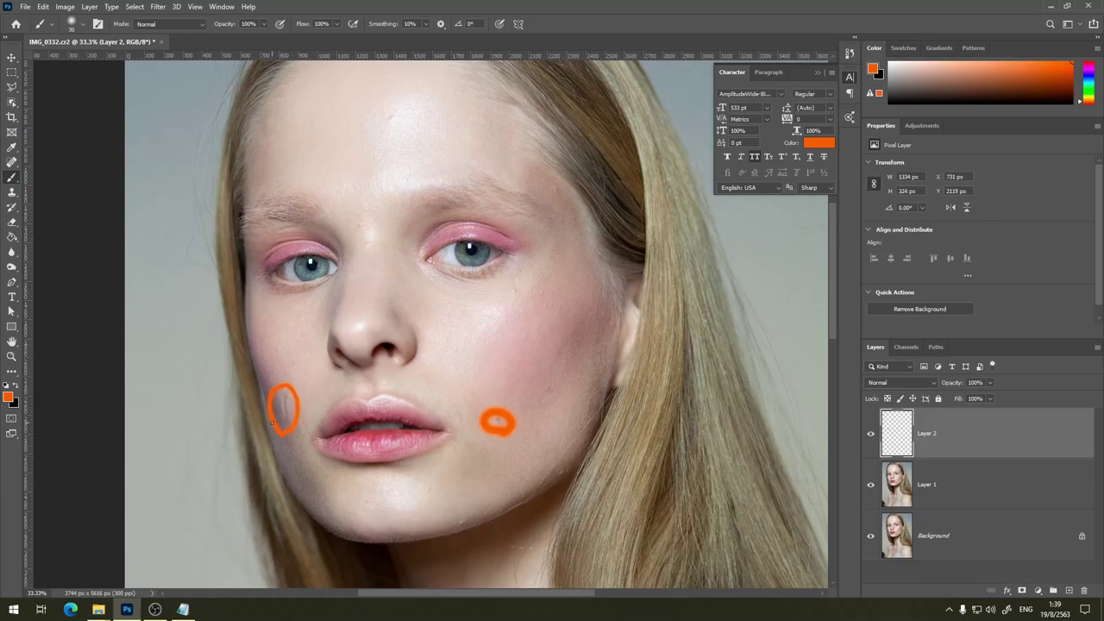
pyautogui.moveTo(366, 256)
pyautogui.mouseDown()
pyautogui.moveTo(349, 211)
pyautogui.moveTo(362, 257)
pyautogui.mouseUp()
pyautogui.moveTo(392, 134)
pyautogui.mouseDown()
pyautogui.moveTo(397, 110)
pyautogui.moveTo(391, 138)
pyautogui.mouseUp()
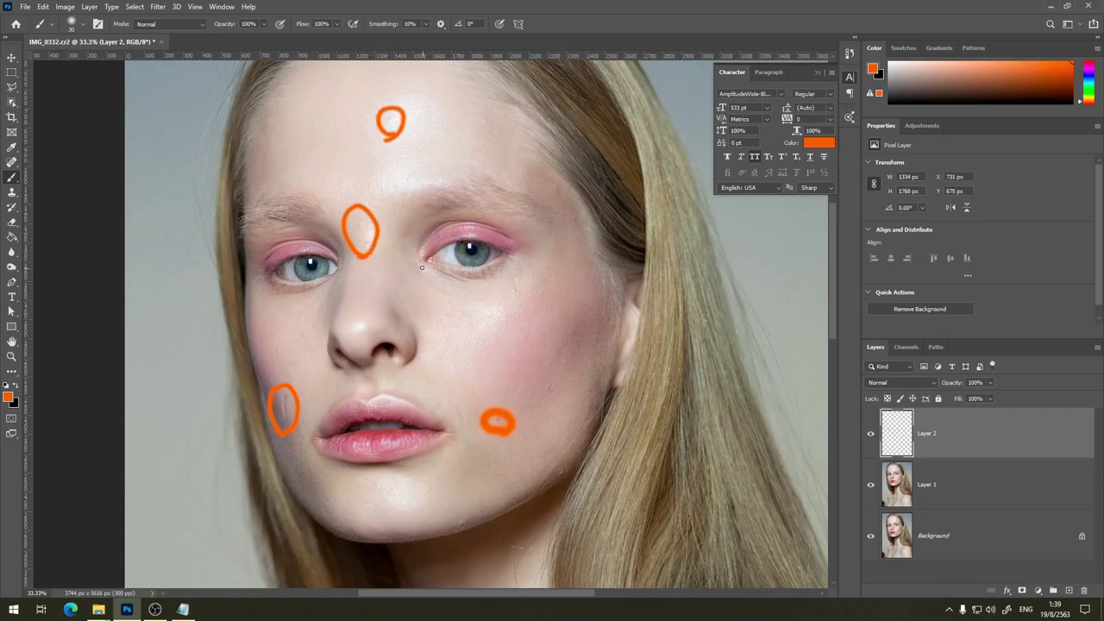
pyautogui.moveTo(438, 278)
pyautogui.mouseDown()
pyautogui.moveTo(446, 288)
pyautogui.moveTo(433, 272)
pyautogui.moveTo(520, 263)
pyautogui.moveTo(465, 301)
pyautogui.moveTo(446, 297)
pyautogui.mouseUp()
pyautogui.moveTo(305, 304)
pyautogui.mouseDown()
pyautogui.moveTo(267, 295)
pyautogui.moveTo(341, 278)
pyautogui.moveTo(289, 308)
pyautogui.mouseUp()
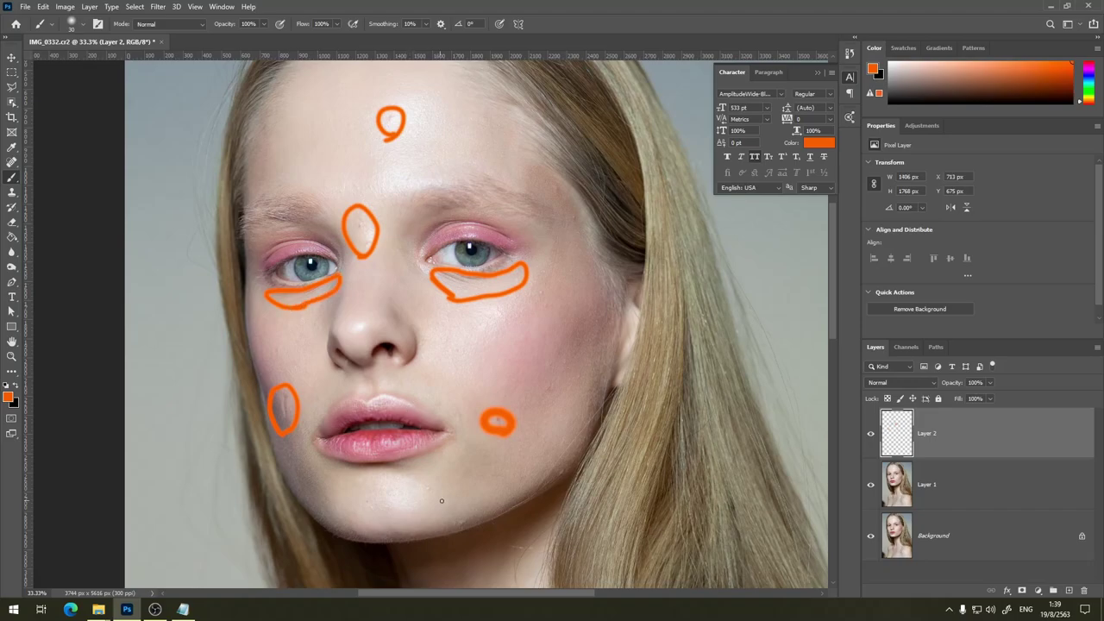
pyautogui.moveTo(437, 497)
pyautogui.mouseDown()
pyautogui.moveTo(420, 488)
pyautogui.moveTo(436, 493)
pyautogui.moveTo(401, 520)
pyautogui.mouseUp()
pyautogui.click(363, 506)
# - Circle spots on the lower and upper right cheek, the temple, and between the brows
pyautogui.moveTo(546, 399); pyautogui.dragTo(546, 380)
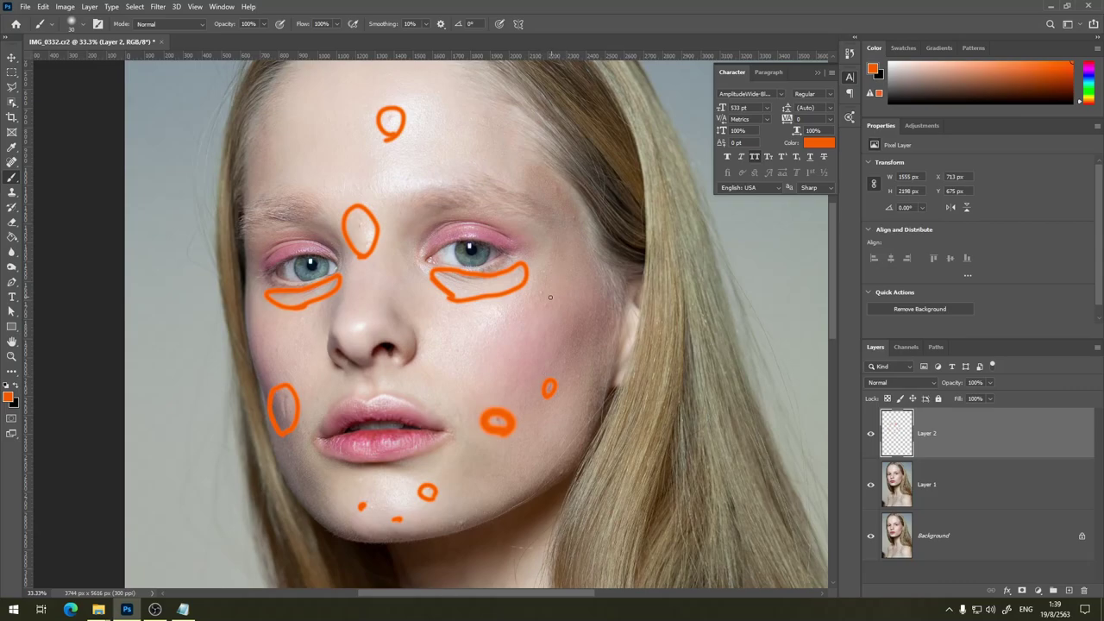
pyautogui.moveTo(548, 296)
pyautogui.mouseDown()
pyautogui.moveTo(540, 285)
pyautogui.moveTo(544, 309)
pyautogui.mouseUp()
pyautogui.moveTo(557, 198); pyautogui.dragTo(574, 217)
pyautogui.moveTo(441, 147); pyautogui.dragTo(463, 206)
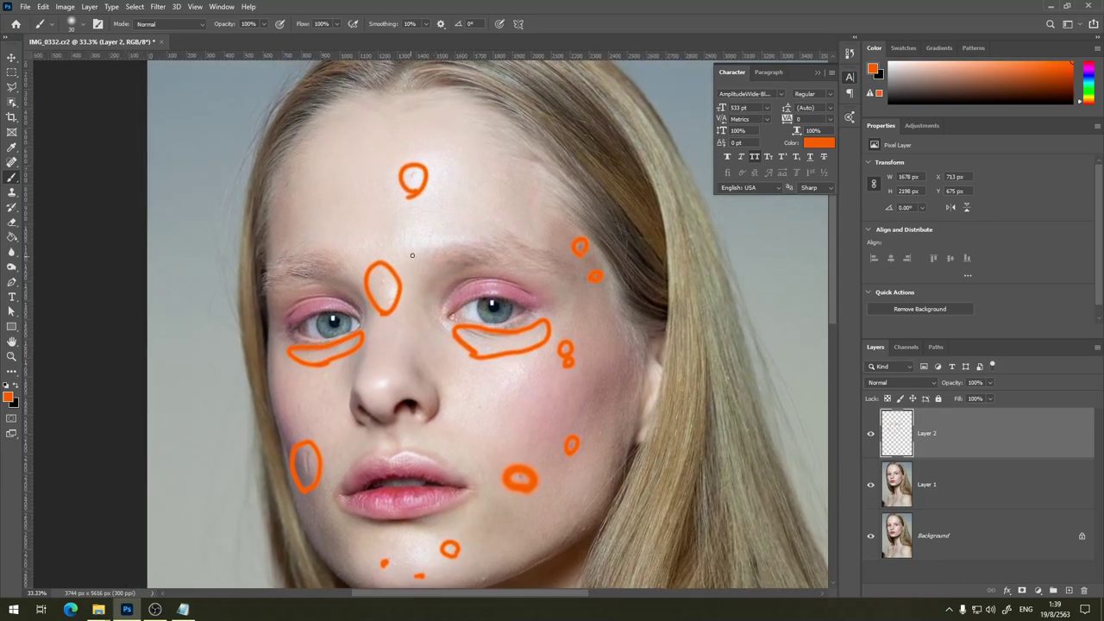
pyautogui.moveTo(409, 257); pyautogui.dragTo(464, 142)
pyautogui.click(436, 233)
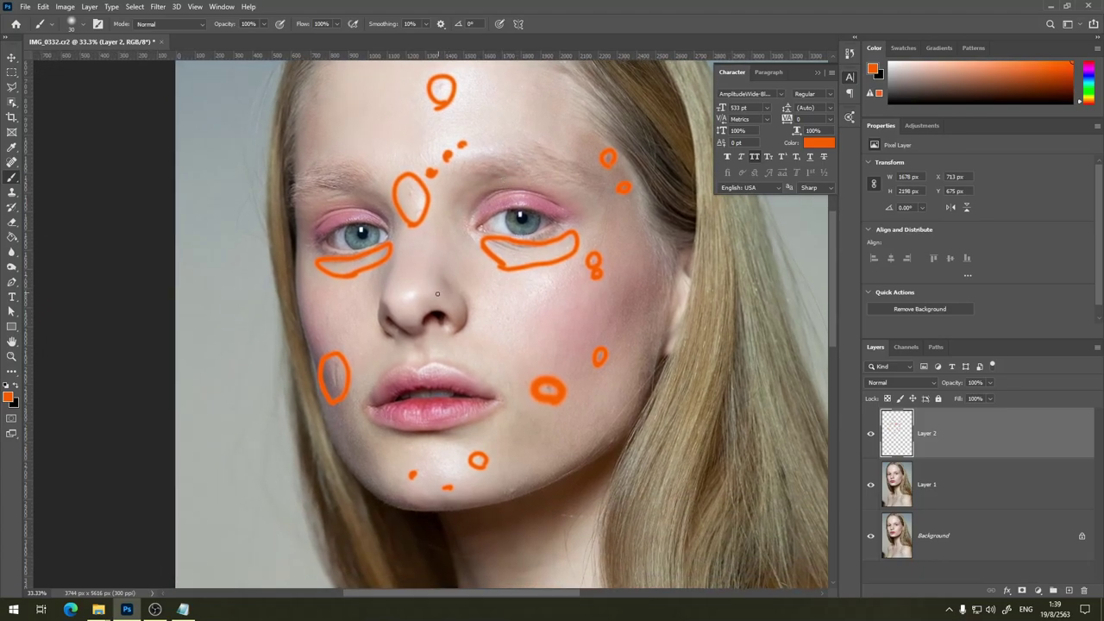
pyautogui.moveTo(461, 256)
pyautogui.mouseDown()
pyautogui.moveTo(417, 253)
pyautogui.moveTo(366, 196)
pyautogui.mouseUp()
# - Pan down and mark spots below the collarbone, near the neck and low on the shoulder
pyautogui.moveTo(423, 362); pyautogui.dragTo(363, 231)
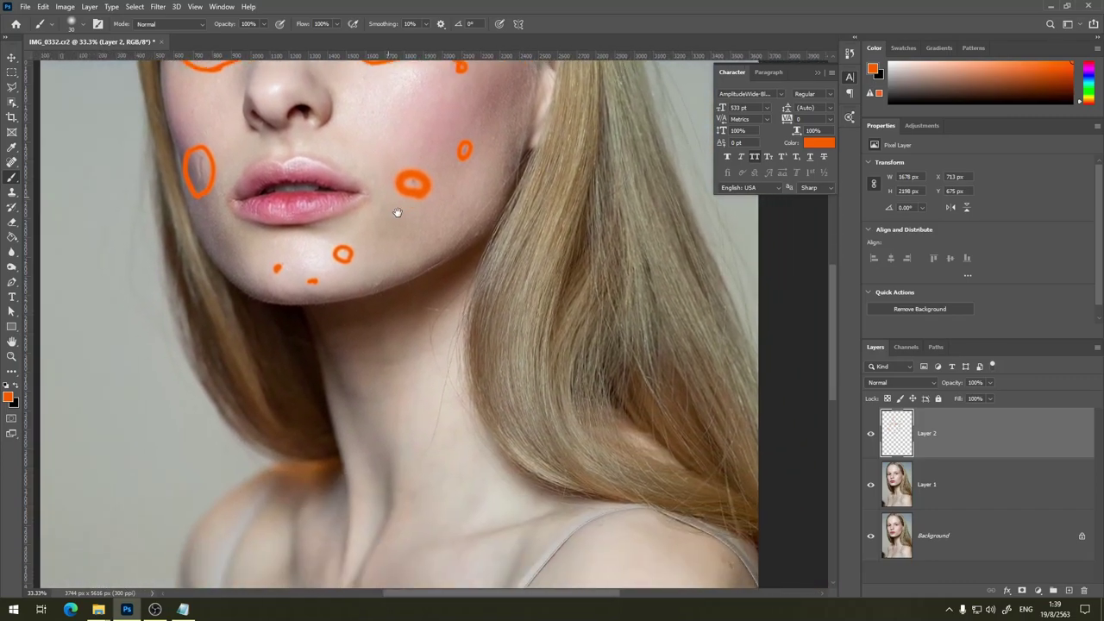
pyautogui.moveTo(429, 309); pyautogui.dragTo(400, 222)
pyautogui.moveTo(407, 271); pyautogui.dragTo(401, 180)
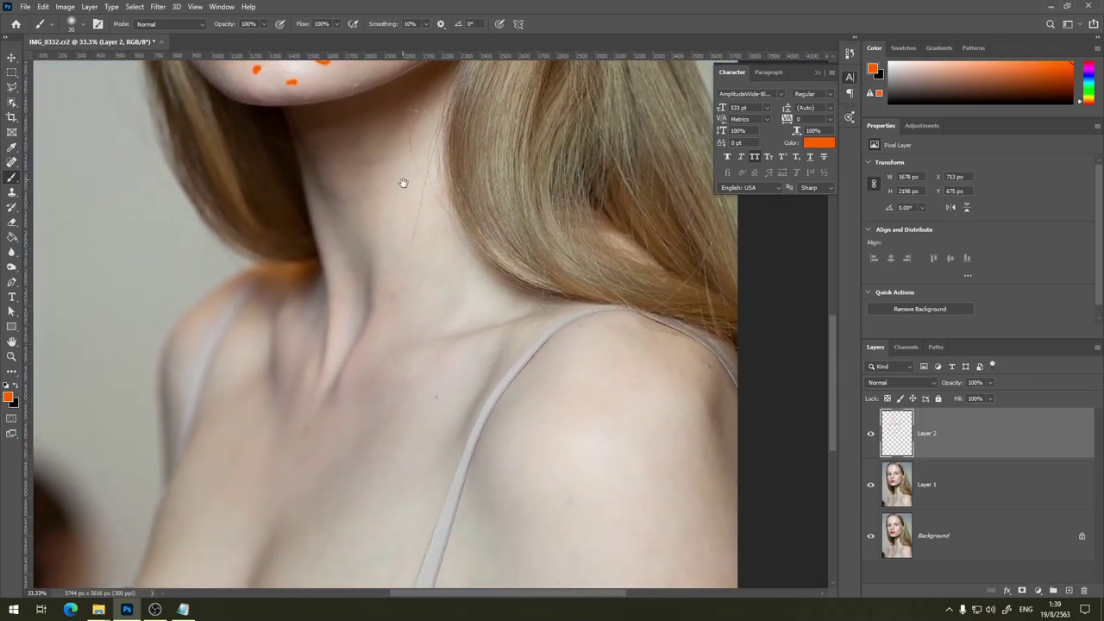
pyautogui.moveTo(443, 271); pyautogui.dragTo(461, 276)
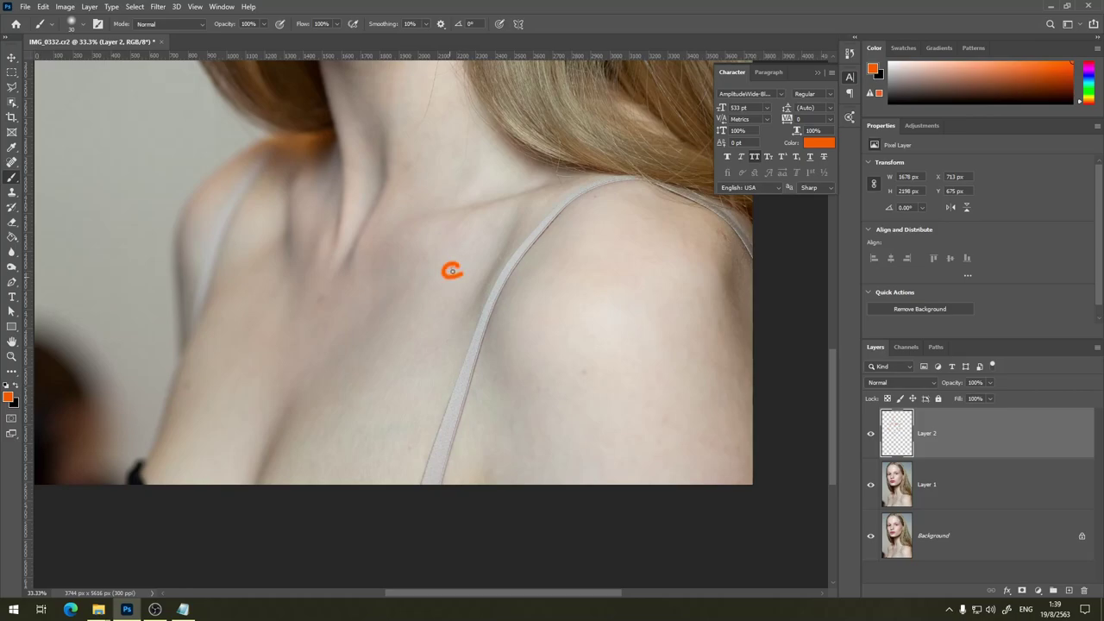
pyautogui.moveTo(321, 294); pyautogui.dragTo(319, 301)
pyautogui.moveTo(586, 373); pyautogui.dragTo(575, 380)
# - Mark spots on the strap, outer and far-left shoulder, then return to the face zoomed out
pyautogui.moveTo(595, 202); pyautogui.dragTo(600, 197)
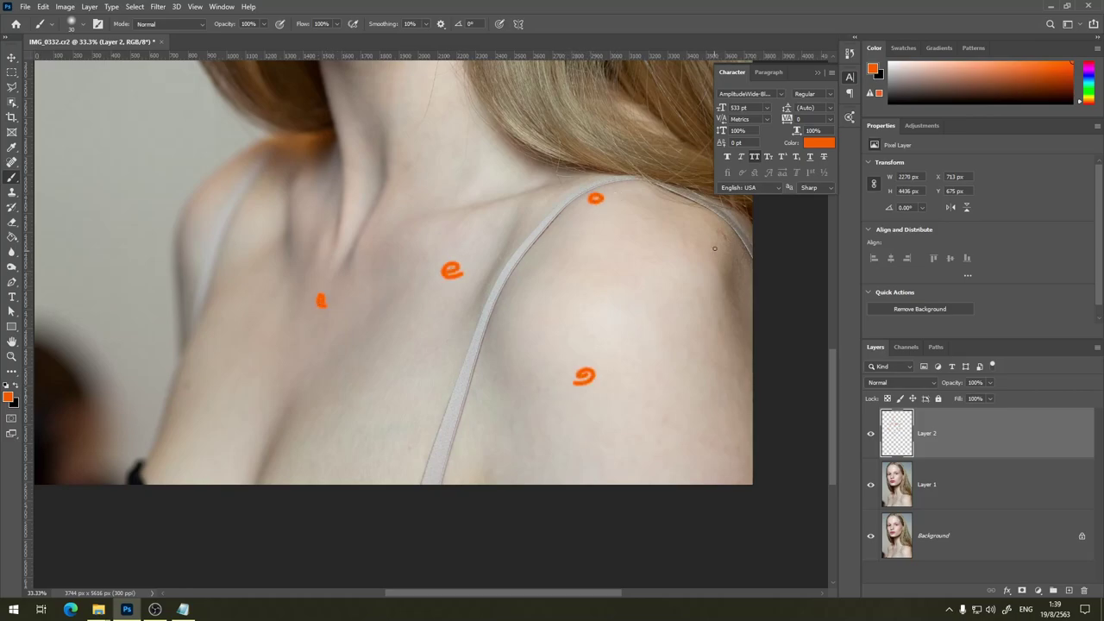
pyautogui.moveTo(716, 245); pyautogui.dragTo(721, 231)
pyautogui.moveTo(451, 163); pyautogui.dragTo(510, 183)
pyautogui.moveTo(253, 408); pyautogui.dragTo(247, 395)
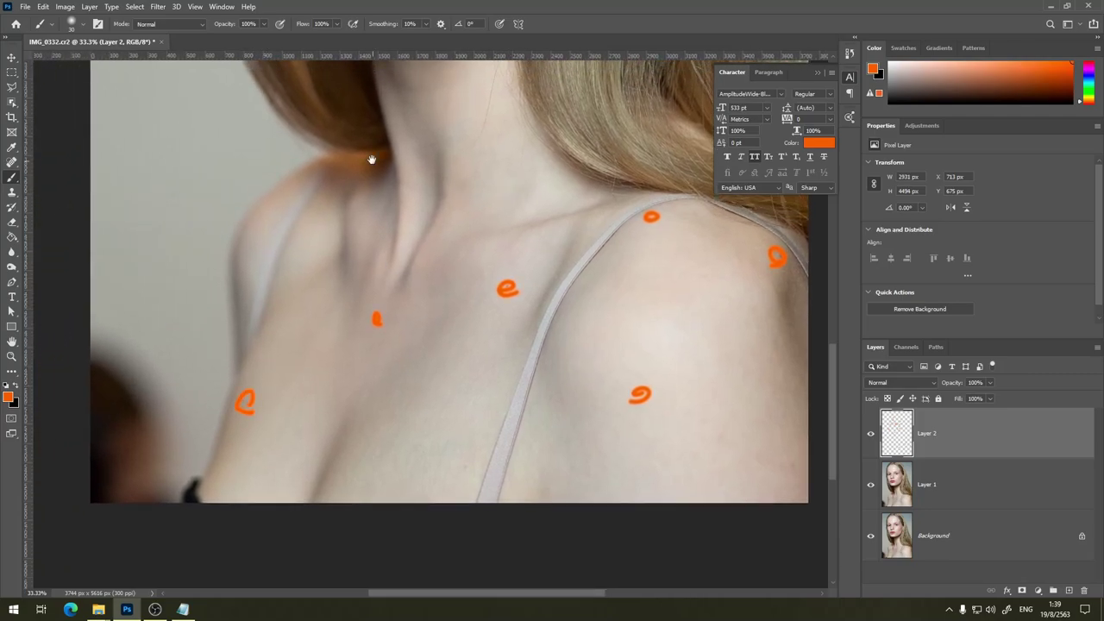
pyautogui.moveTo(369, 160)
pyautogui.mouseDown()
pyautogui.moveTo(365, 271)
pyautogui.moveTo(365, 258)
pyautogui.mouseUp()
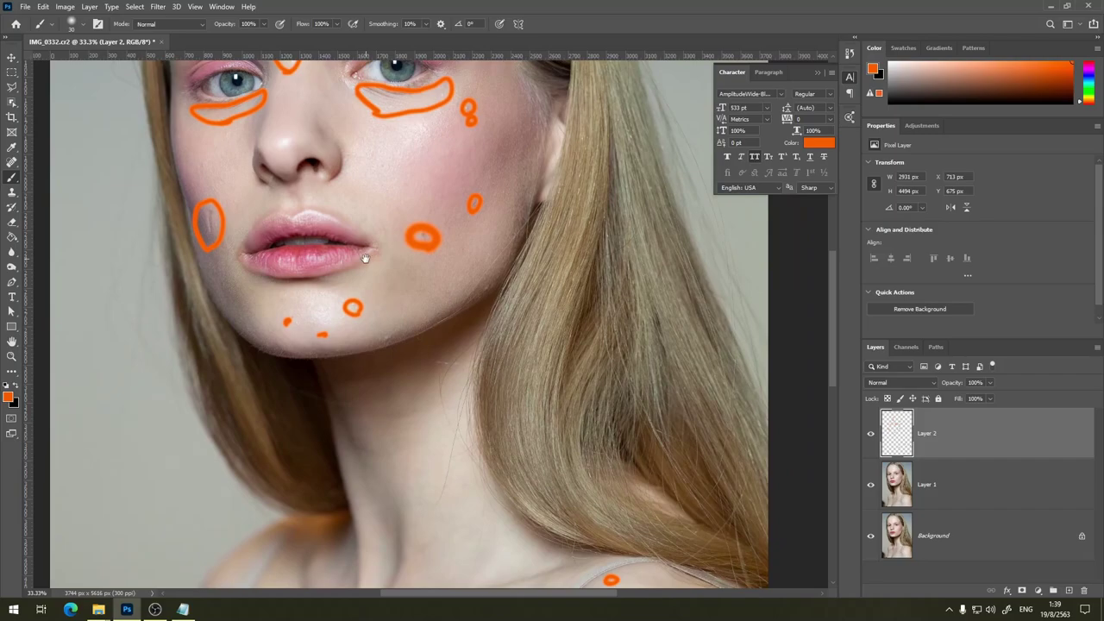
pyautogui.hotkey('ctrl', '-')
pyautogui.hotkey('ctrl', '-')
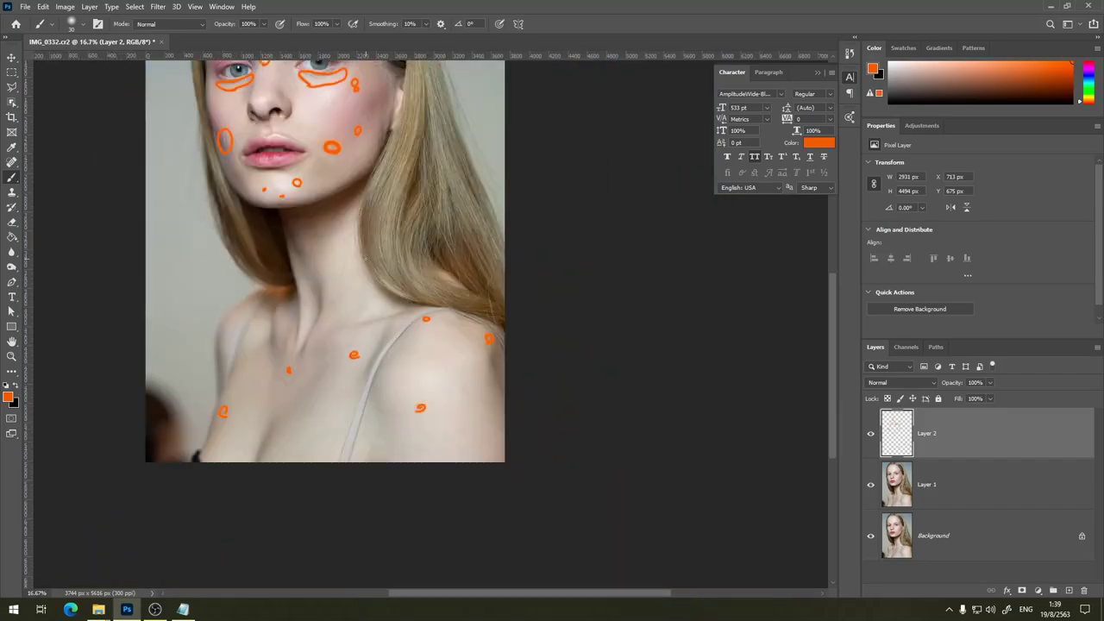
pyautogui.hotkey('ctrl', '-')
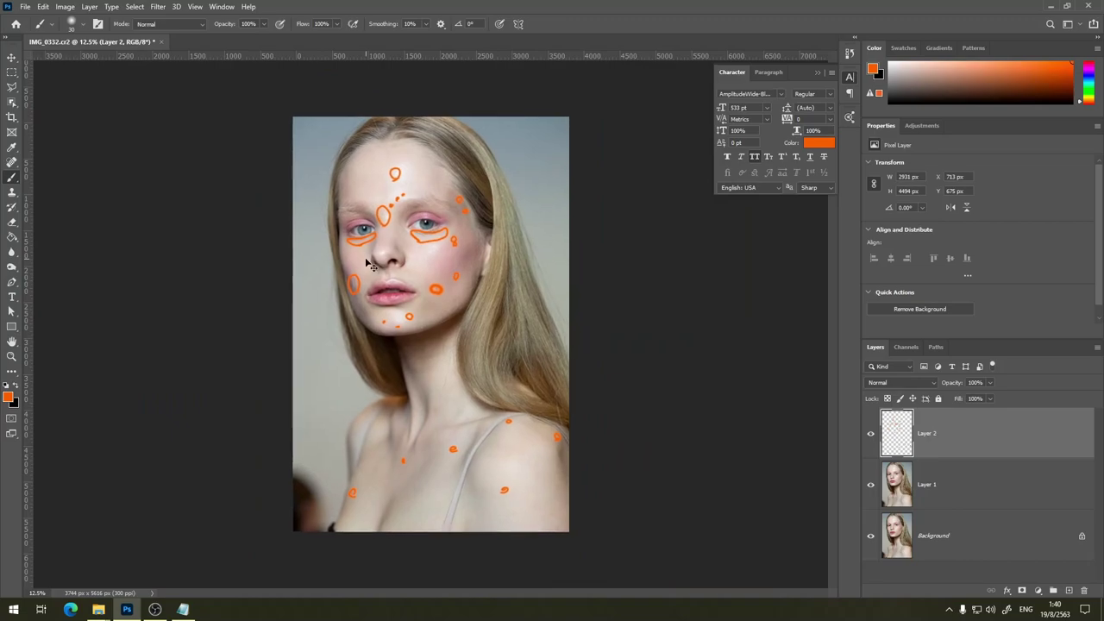
# - Trace the right and left hair edges with orange strokes
pyautogui.hotkey('ctrl', '+')
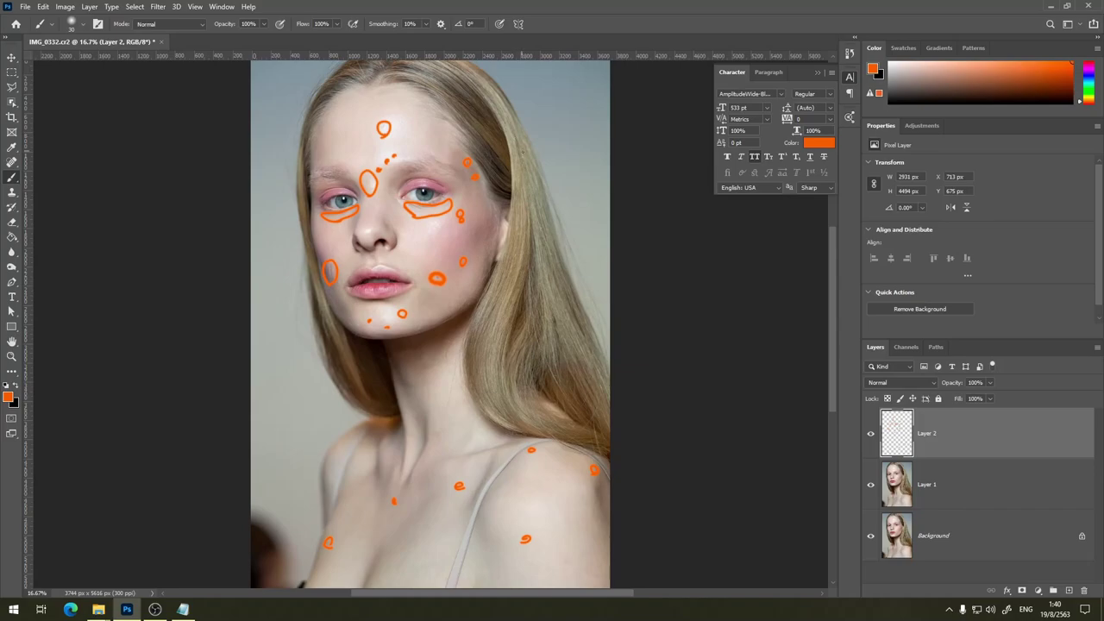
pyautogui.moveTo(526, 135); pyautogui.dragTo(597, 345)
pyautogui.moveTo(326, 78)
pyautogui.mouseDown()
pyautogui.moveTo(295, 210)
pyautogui.moveTo(314, 355)
pyautogui.moveTo(341, 402)
pyautogui.moveTo(399, 423)
pyautogui.mouseUp()
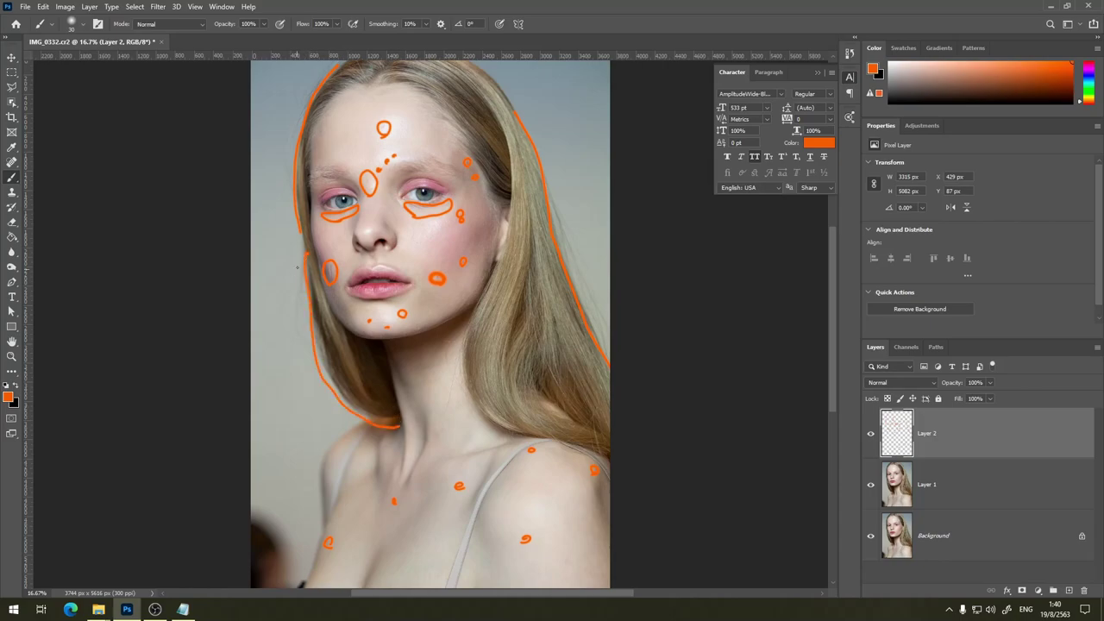
pyautogui.moveTo(300, 223); pyautogui.dragTo(307, 251)
# - Mark the jawline, neck strands and the area under the chin with orange strokes
pyautogui.hotkey('ctrl', '+')
pyautogui.hotkey('ctrl', '+')
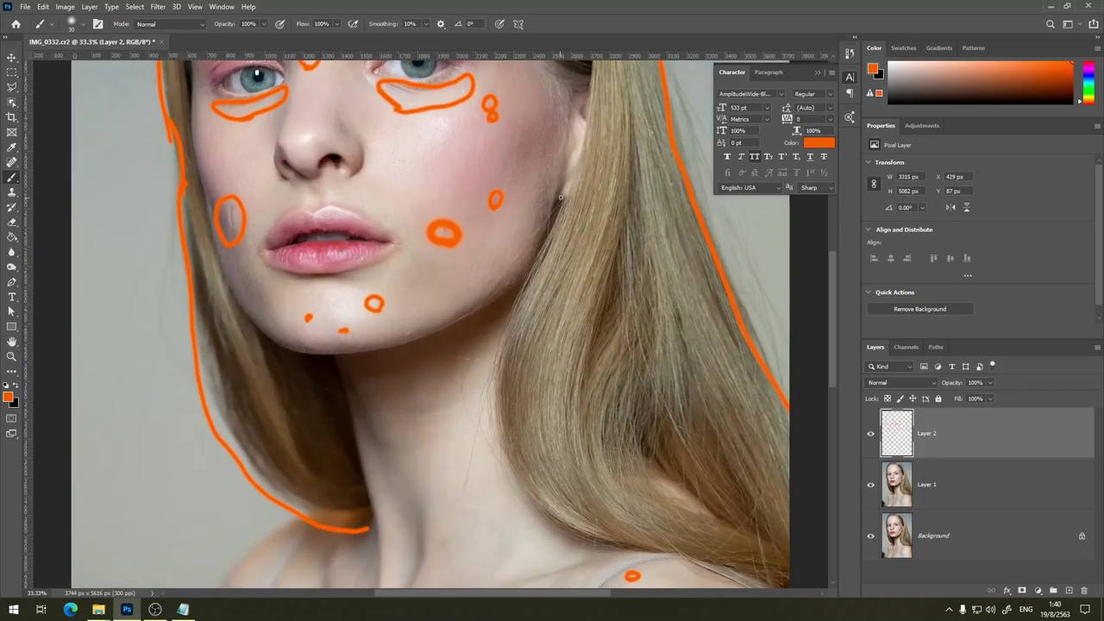
pyautogui.moveTo(561, 198); pyautogui.dragTo(479, 303)
pyautogui.moveTo(556, 184); pyautogui.dragTo(540, 245)
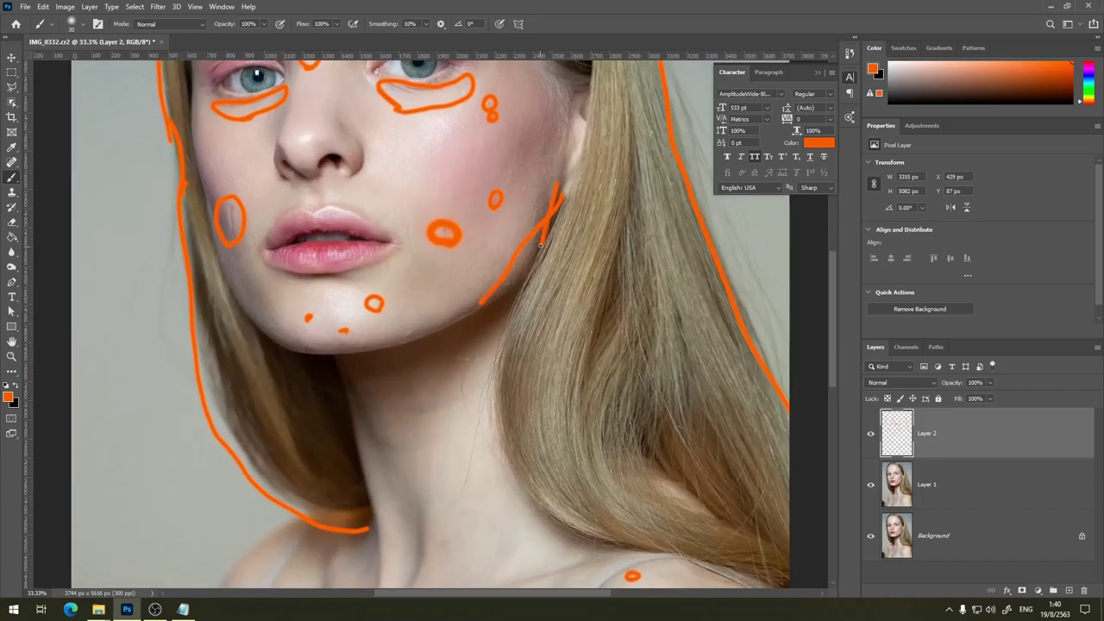
pyautogui.moveTo(497, 352)
pyautogui.mouseDown()
pyautogui.moveTo(448, 520)
pyautogui.moveTo(476, 357)
pyautogui.moveTo(497, 472)
pyautogui.moveTo(507, 472)
pyautogui.mouseUp()
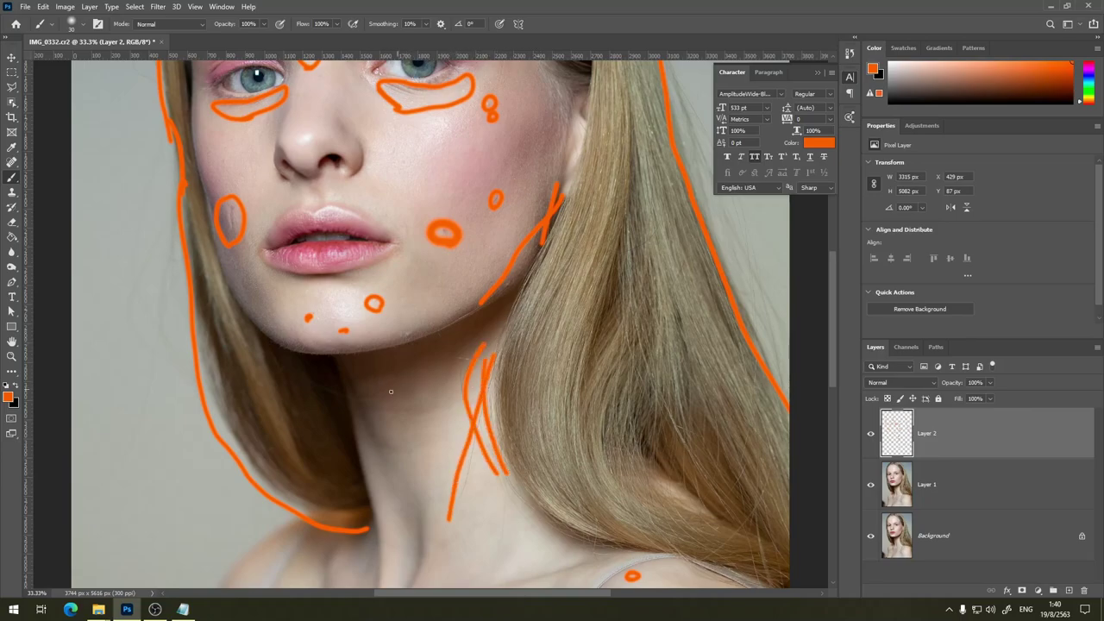
pyautogui.moveTo(290, 364); pyautogui.dragTo(392, 397)
pyautogui.moveTo(458, 423); pyautogui.dragTo(360, 310)
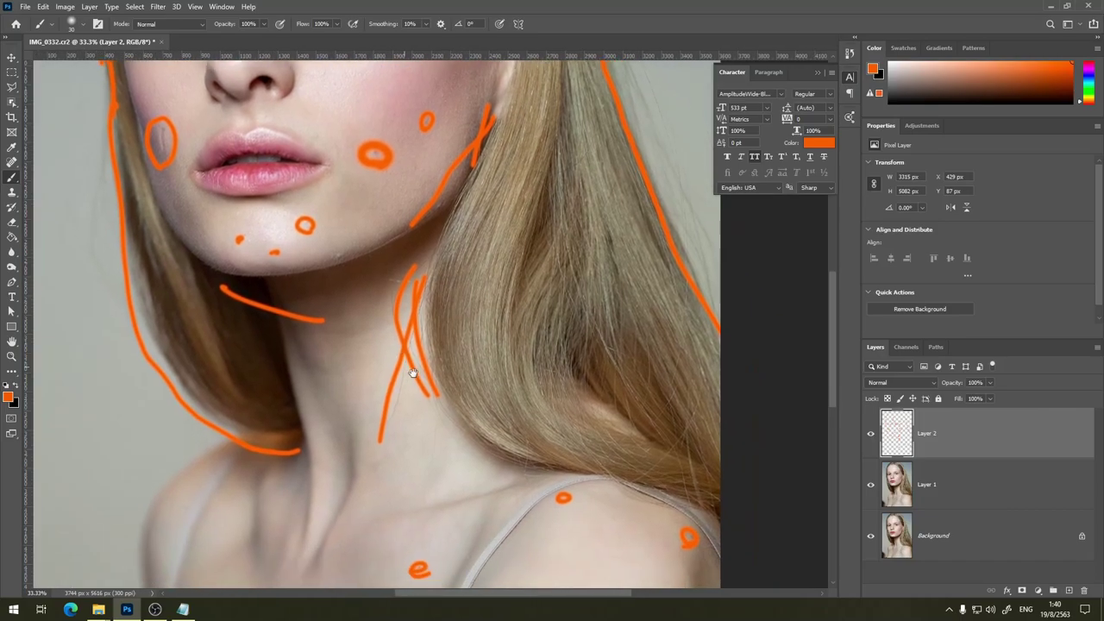
pyautogui.moveTo(410, 221)
pyautogui.mouseDown()
pyautogui.moveTo(395, 310)
pyautogui.moveTo(424, 388)
pyautogui.moveTo(515, 426)
pyautogui.mouseUp()
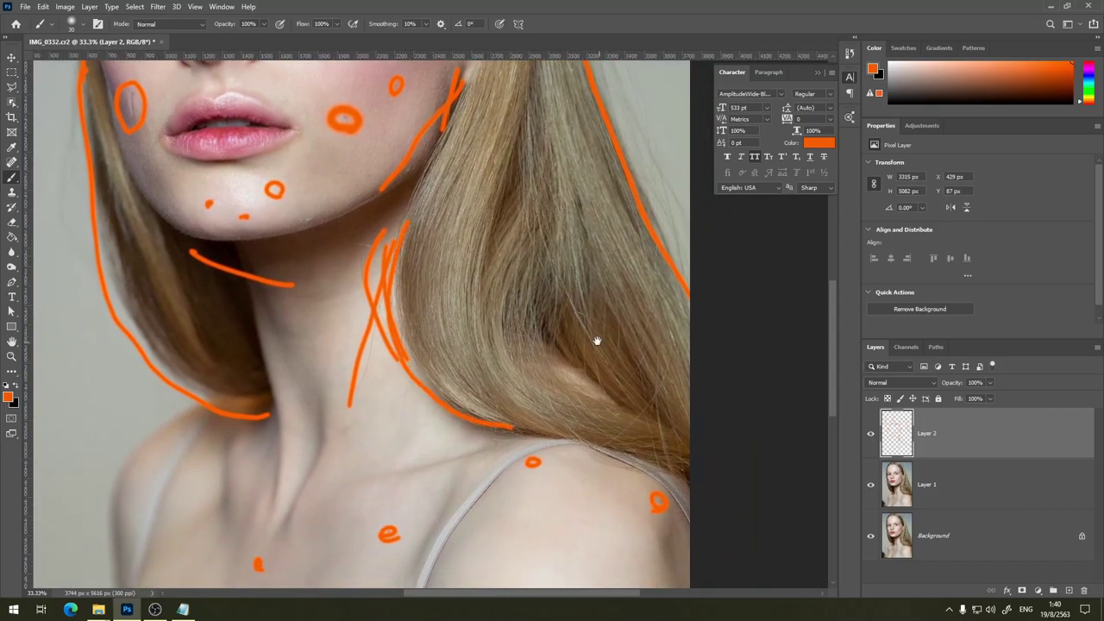
# - Draw strand lines down through the hair with short dashes across them
pyautogui.moveTo(597, 342); pyautogui.dragTo(512, 357)
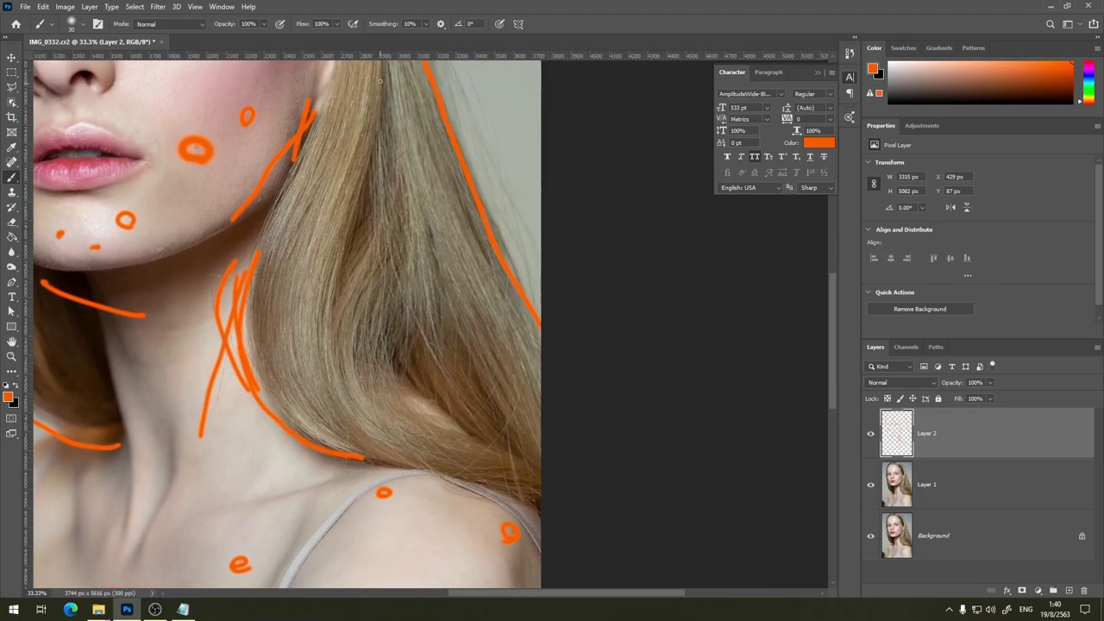
pyautogui.moveTo(379, 81)
pyautogui.mouseDown()
pyautogui.moveTo(361, 209)
pyautogui.moveTo(362, 377)
pyautogui.mouseUp()
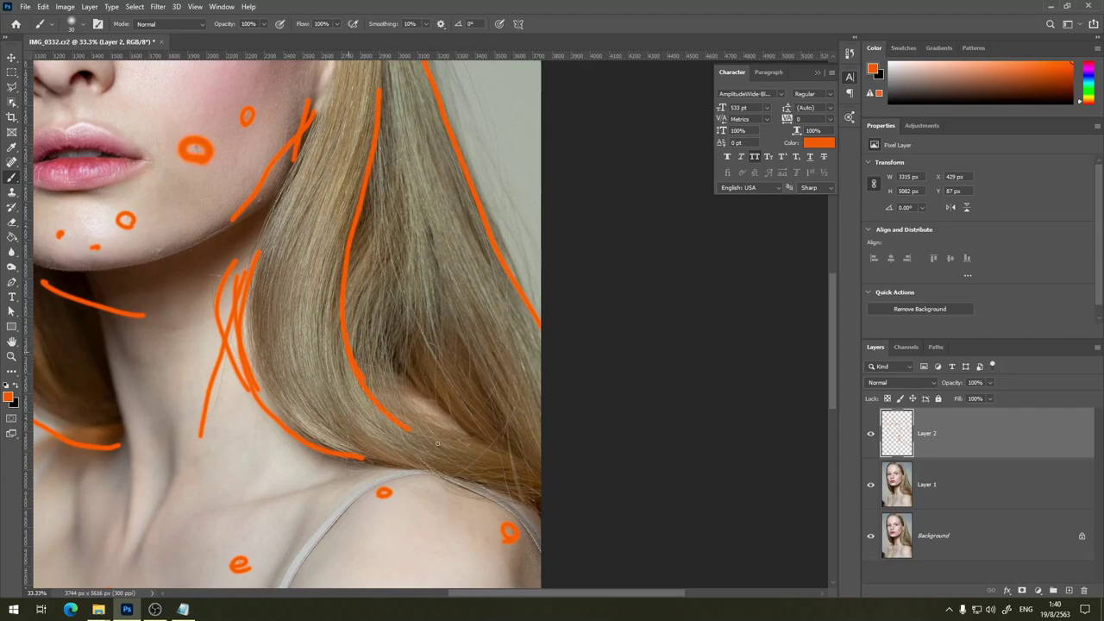
pyautogui.moveTo(392, 265); pyautogui.dragTo(362, 372)
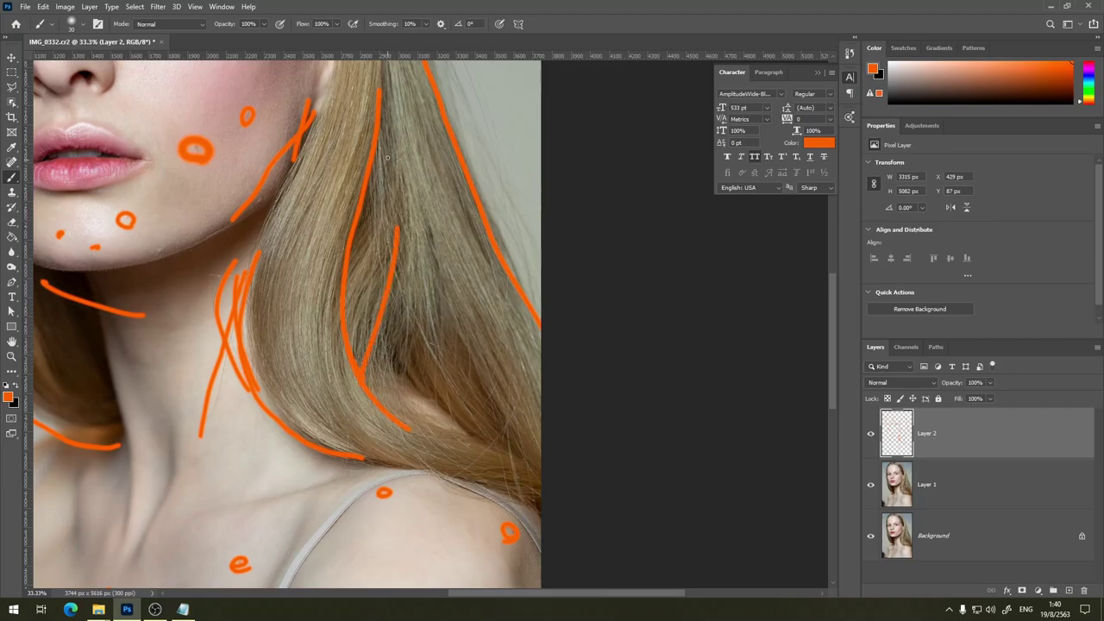
pyautogui.moveTo(394, 140); pyautogui.dragTo(519, 470)
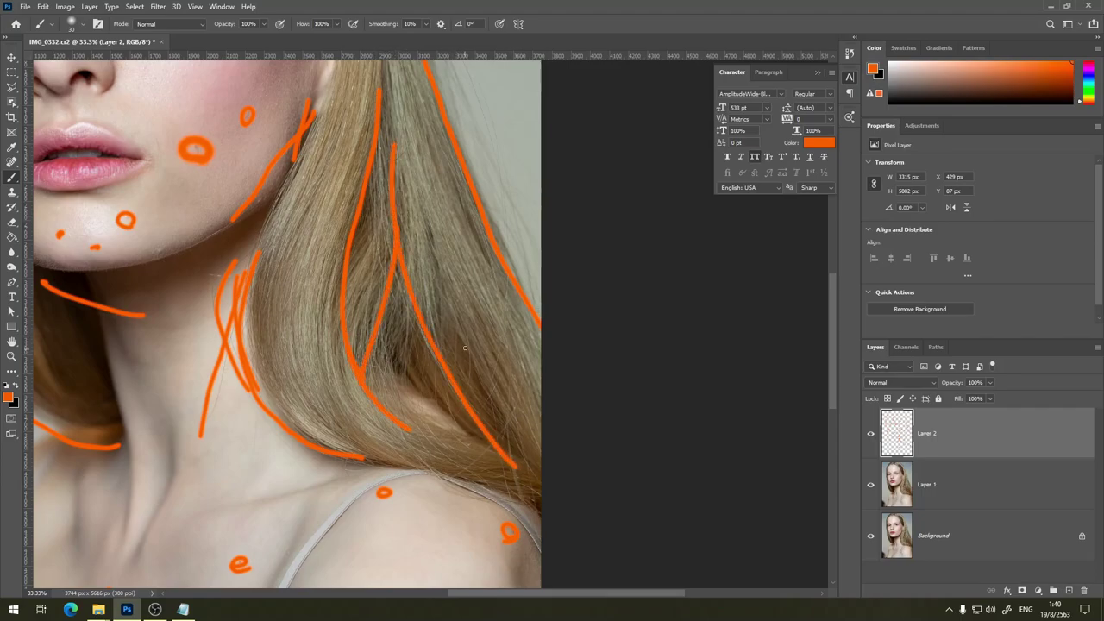
pyautogui.moveTo(396, 295)
pyautogui.mouseDown()
pyautogui.moveTo(395, 349)
pyautogui.moveTo(419, 368)
pyautogui.mouseUp()
pyautogui.moveTo(382, 327); pyautogui.dragTo(406, 321)
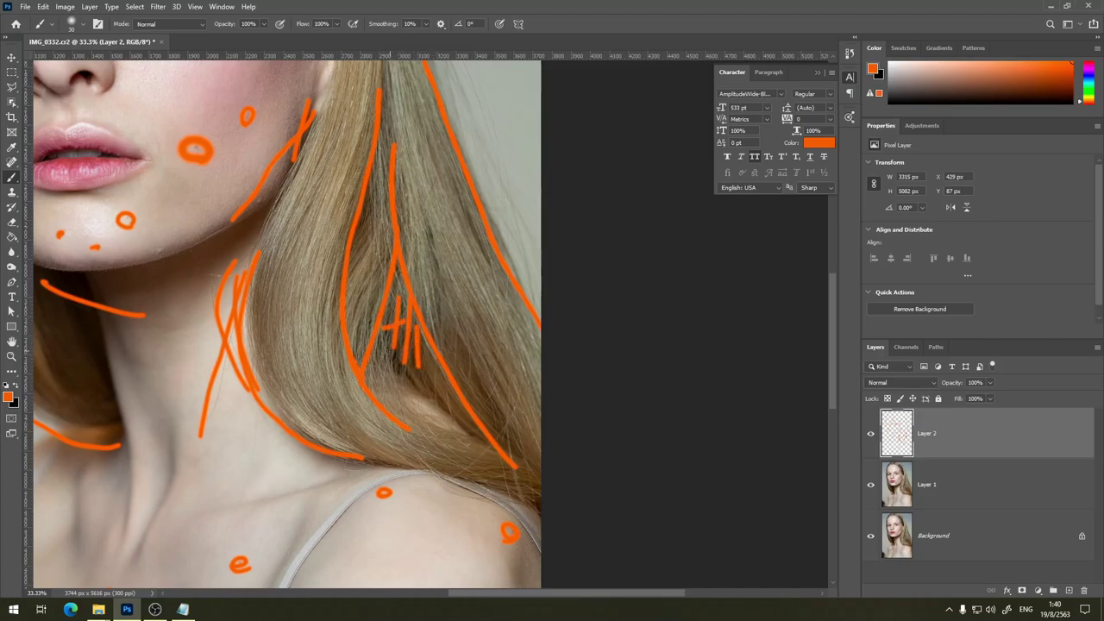
pyautogui.moveTo(410, 369); pyautogui.dragTo(400, 375)
# - Mark crossing strands in the hair on the right side
pyautogui.moveTo(454, 299); pyautogui.dragTo(467, 423)
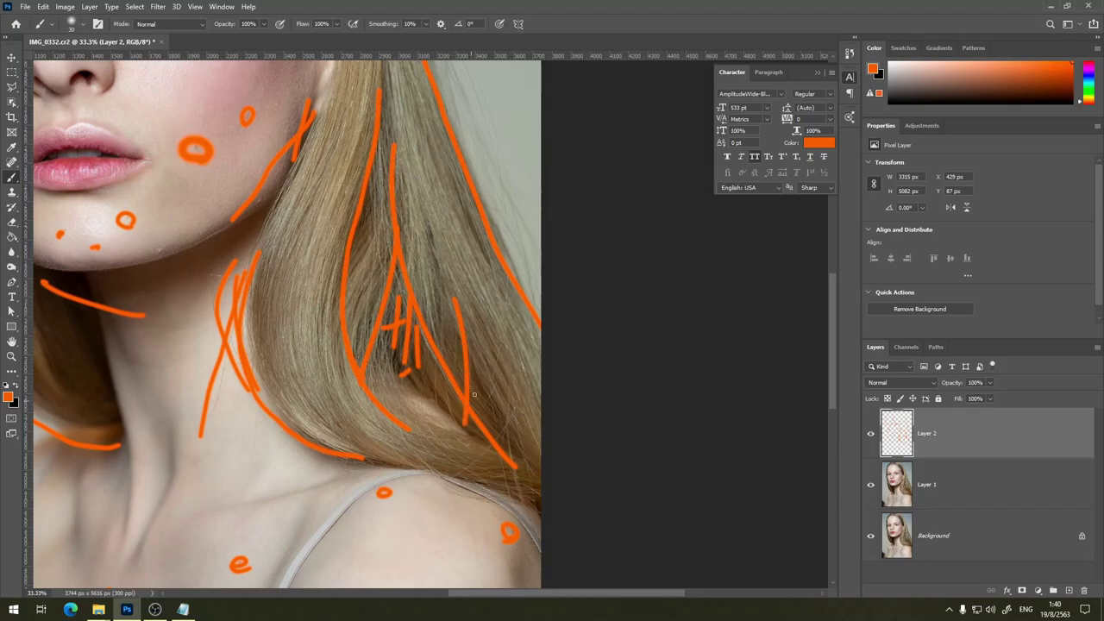
pyautogui.moveTo(509, 335); pyautogui.dragTo(476, 419)
pyautogui.moveTo(527, 385); pyautogui.dragTo(477, 478)
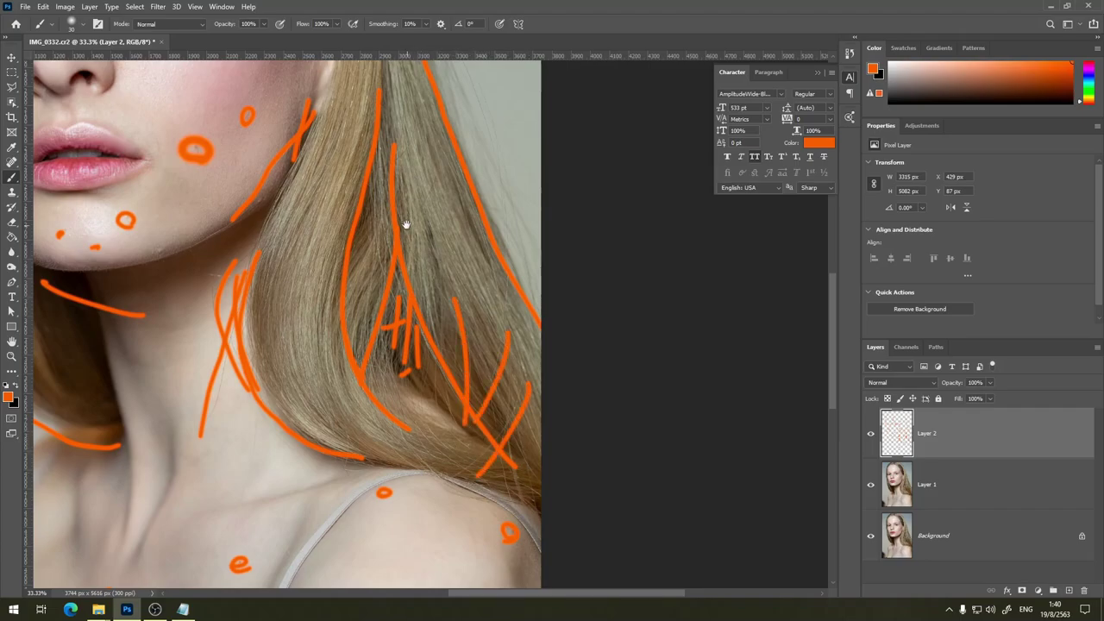
pyautogui.moveTo(404, 227); pyautogui.dragTo(496, 372)
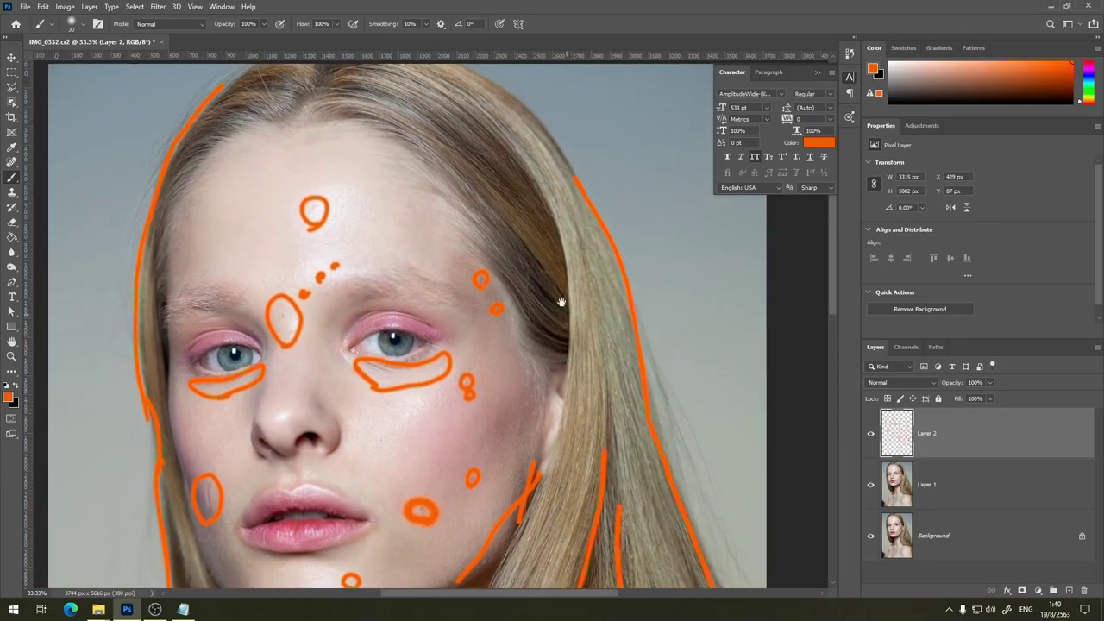
# - Mark flyaway hairs on the left background and beside the right hair edge
pyautogui.scroll(-3, 542, 247)
pyautogui.scroll(-1, 556, 281)
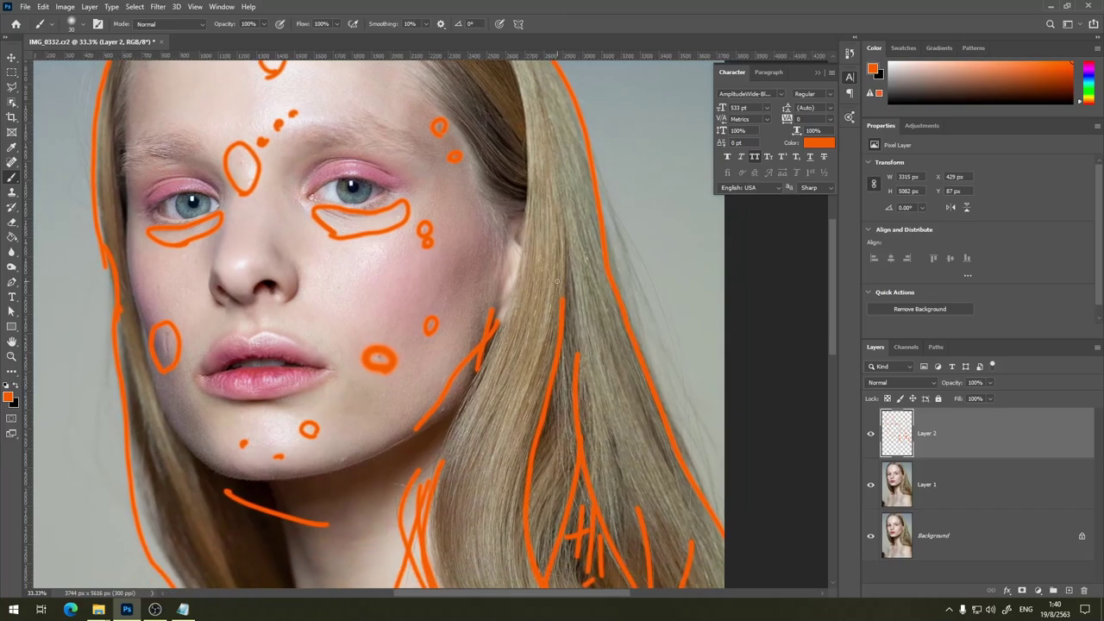
pyautogui.scroll(-3, 443, 291)
pyautogui.hscroll(-3, 443, 291)
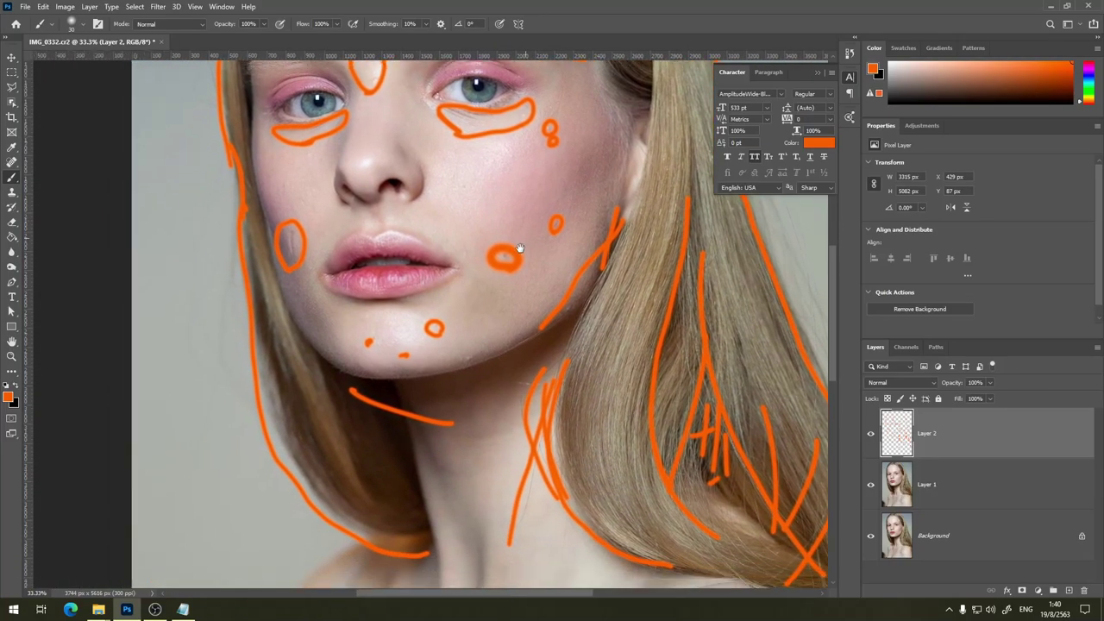
pyautogui.moveTo(225, 285); pyautogui.dragTo(244, 293)
pyautogui.moveTo(235, 289); pyautogui.dragTo(231, 303)
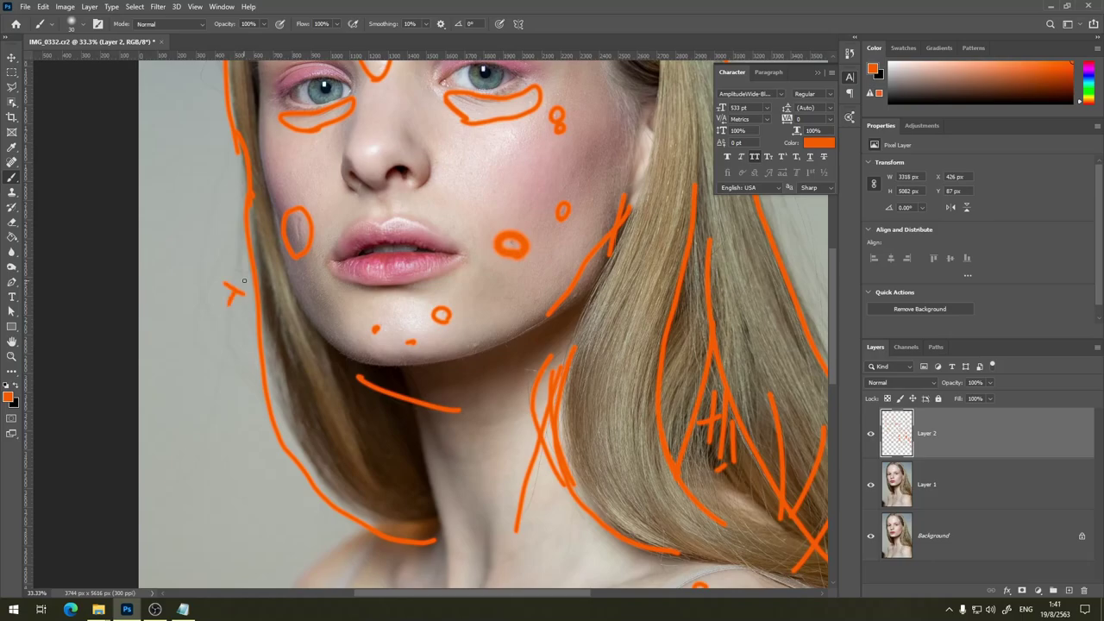
pyautogui.scroll(3, 534, 302)
pyautogui.hscroll(3, 535, 302)
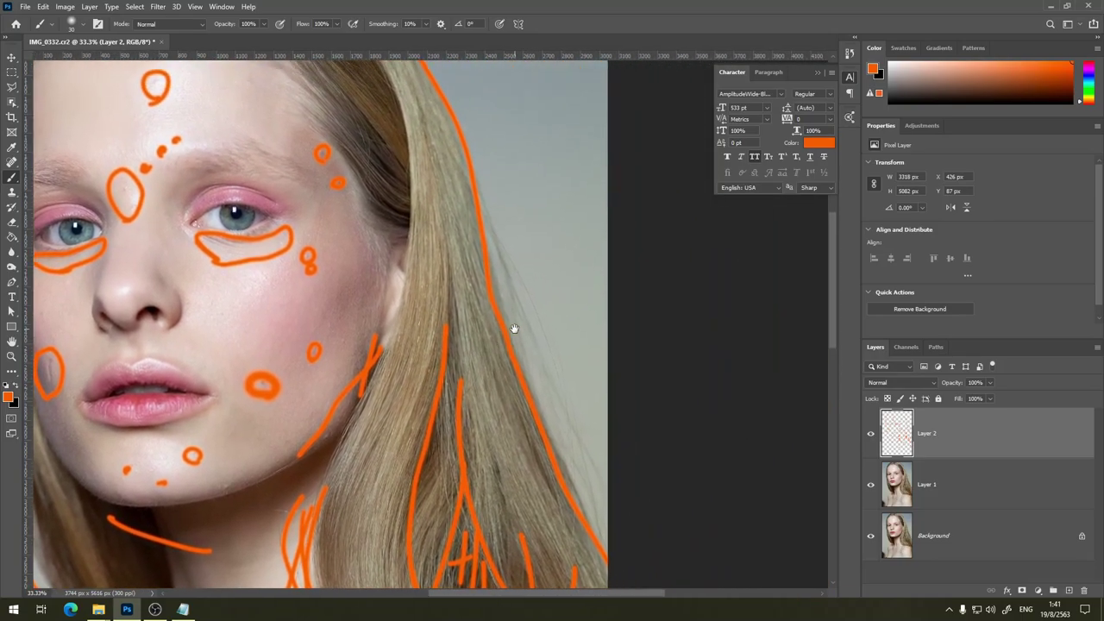
pyautogui.moveTo(533, 308); pyautogui.dragTo(521, 328)
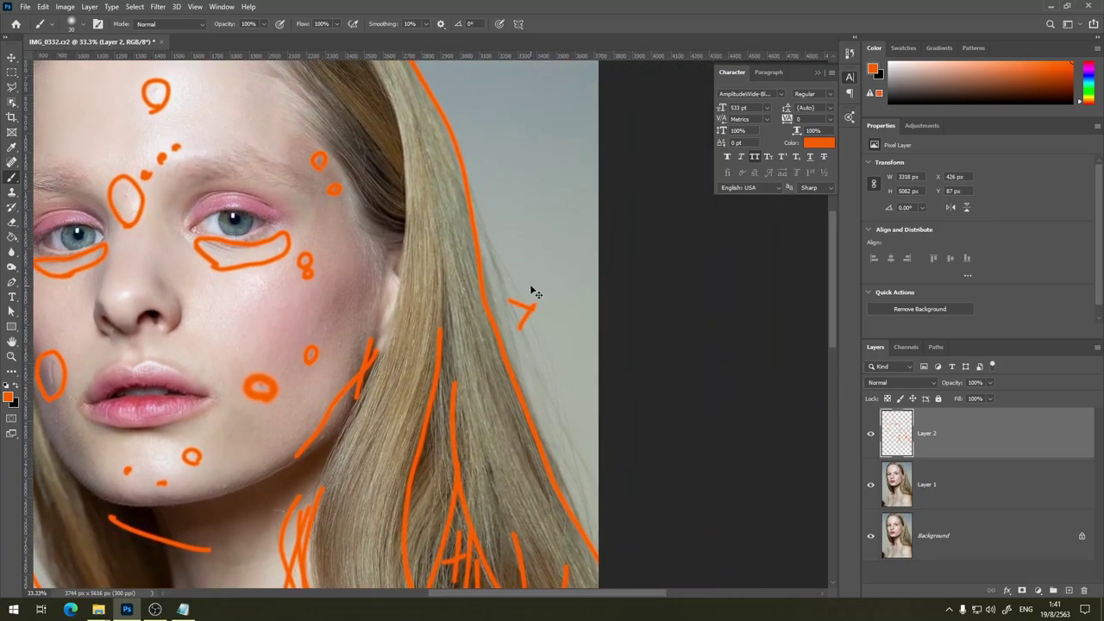
# - Zoom out to check the whole portrait, then return to the eyes and forehead
pyautogui.hotkey('ctrl', '-')
pyautogui.hotkey('ctrl', '-')
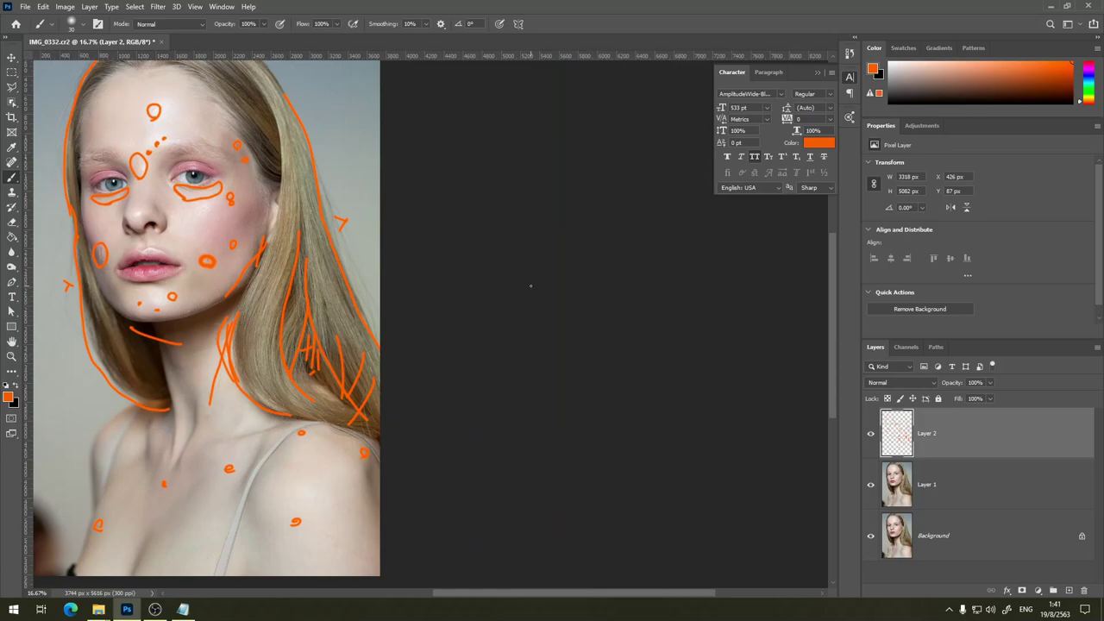
pyautogui.hotkey('ctrl', '+')
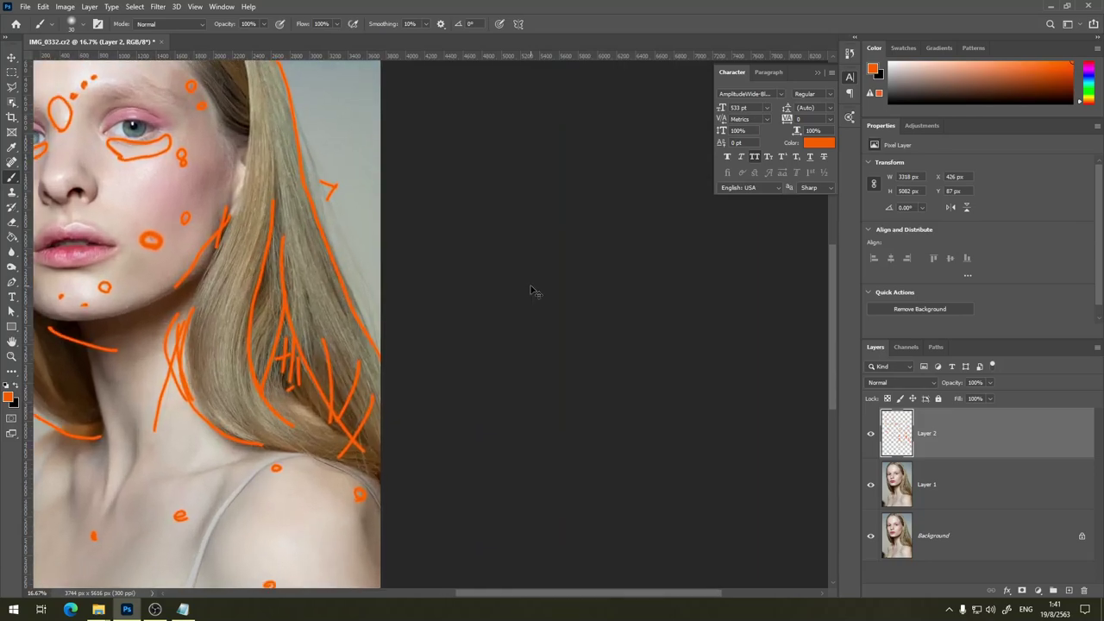
pyautogui.hotkey('ctrl', '+')
pyautogui.moveTo(530, 285); pyautogui.dragTo(426, 375)
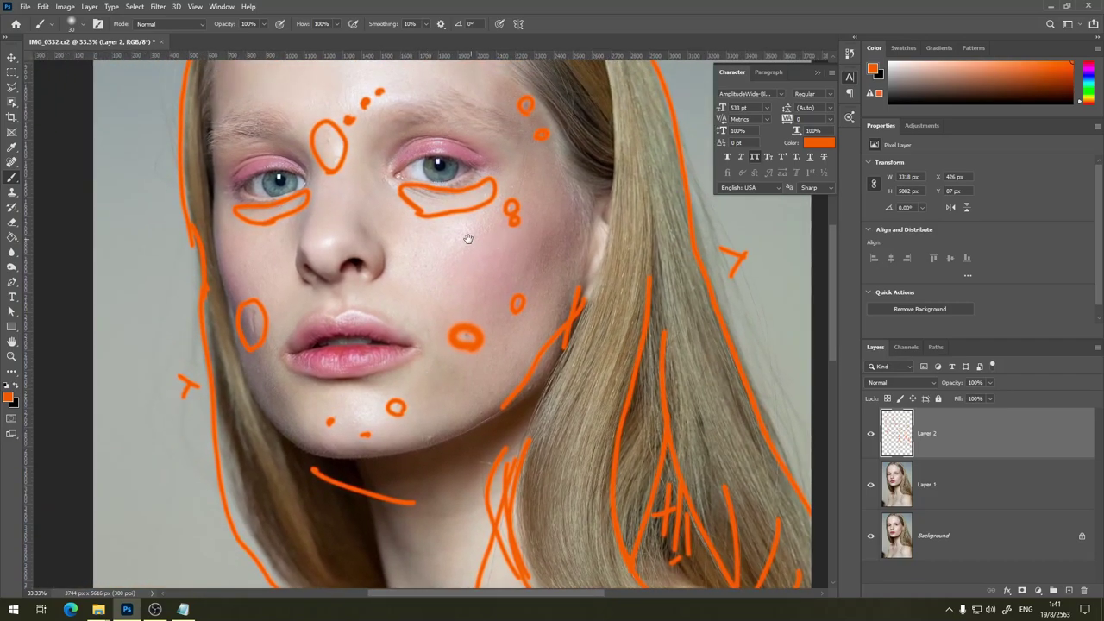
pyautogui.moveTo(468, 256); pyautogui.dragTo(502, 311)
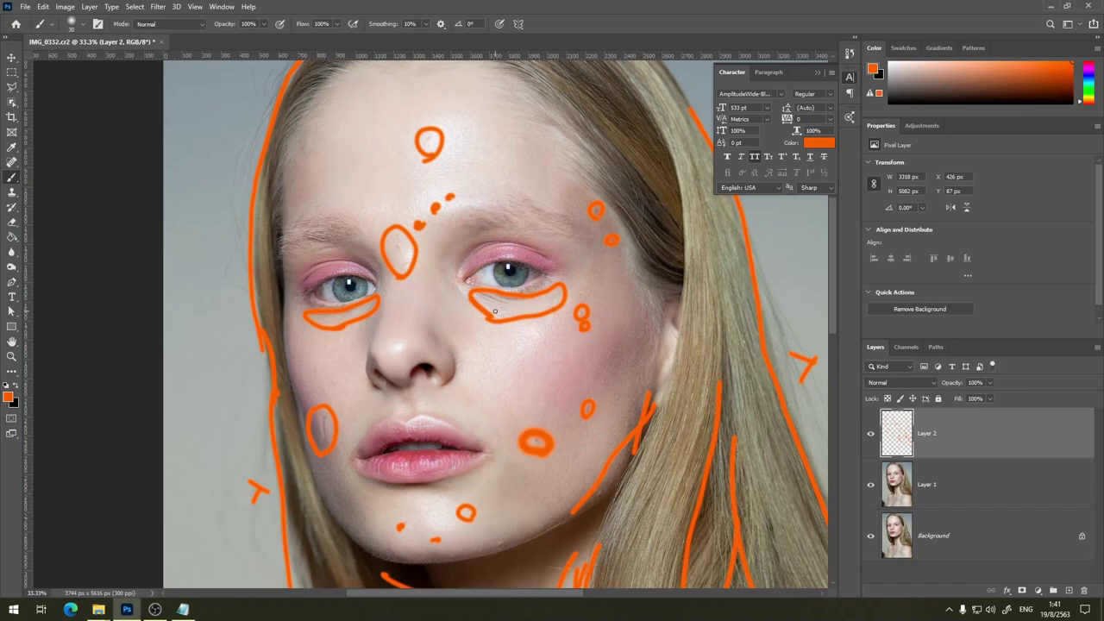
# - Hide and delete the orange markup Layer 2
pyautogui.click(870, 433)
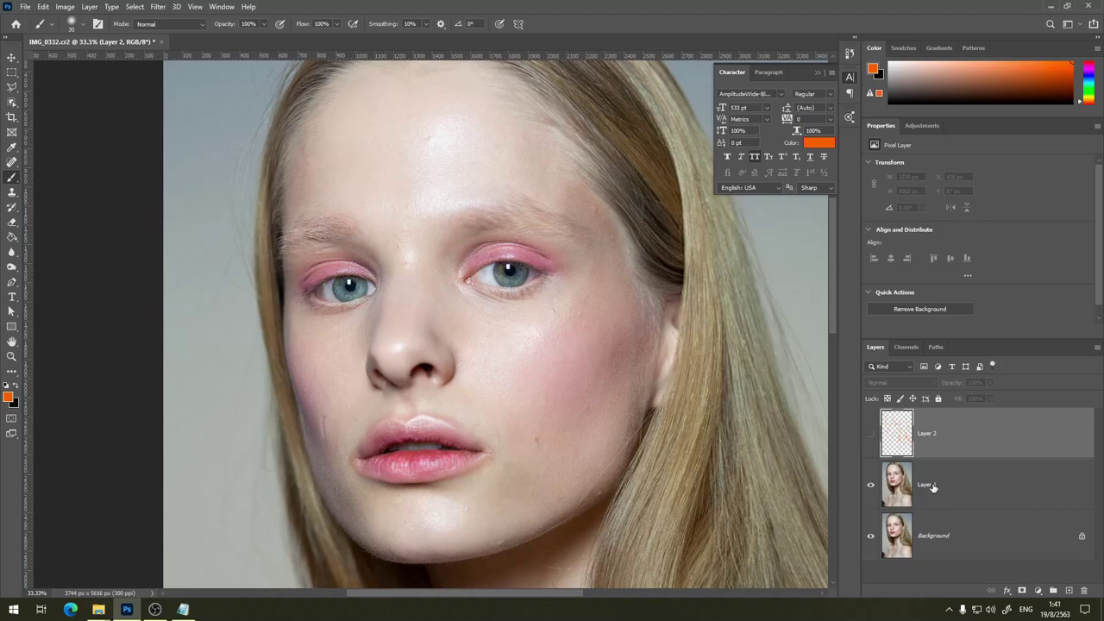
pyautogui.press('Delete')
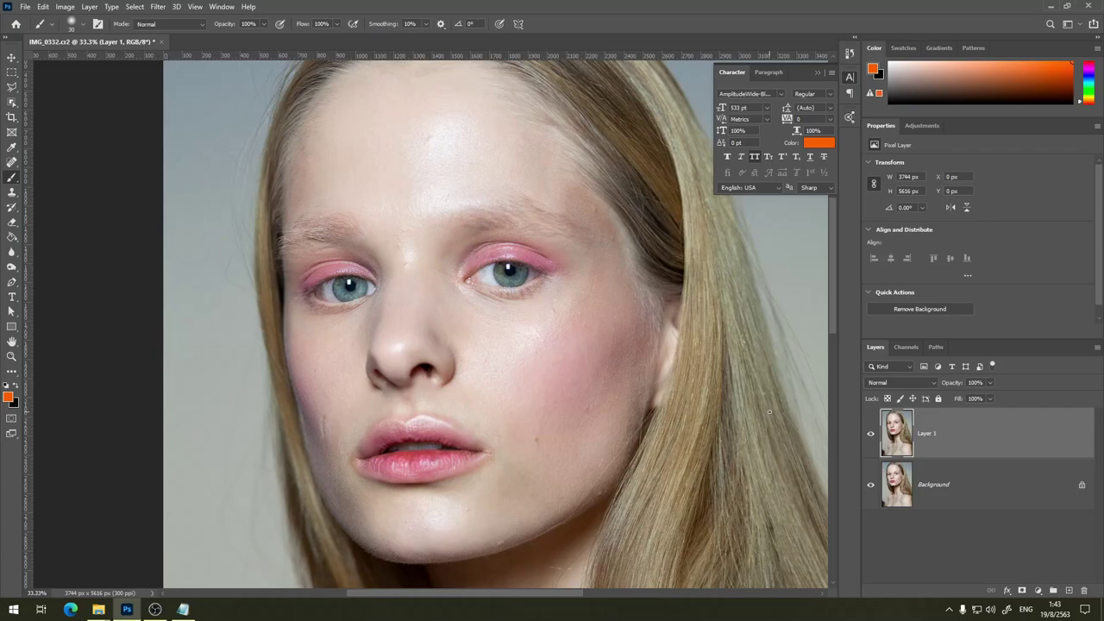
# - Choose the Spot Healing Brush Tool from the healing flyout and zoom in on the face
pyautogui.click(13, 162)
pyautogui.rightClick(13, 162)
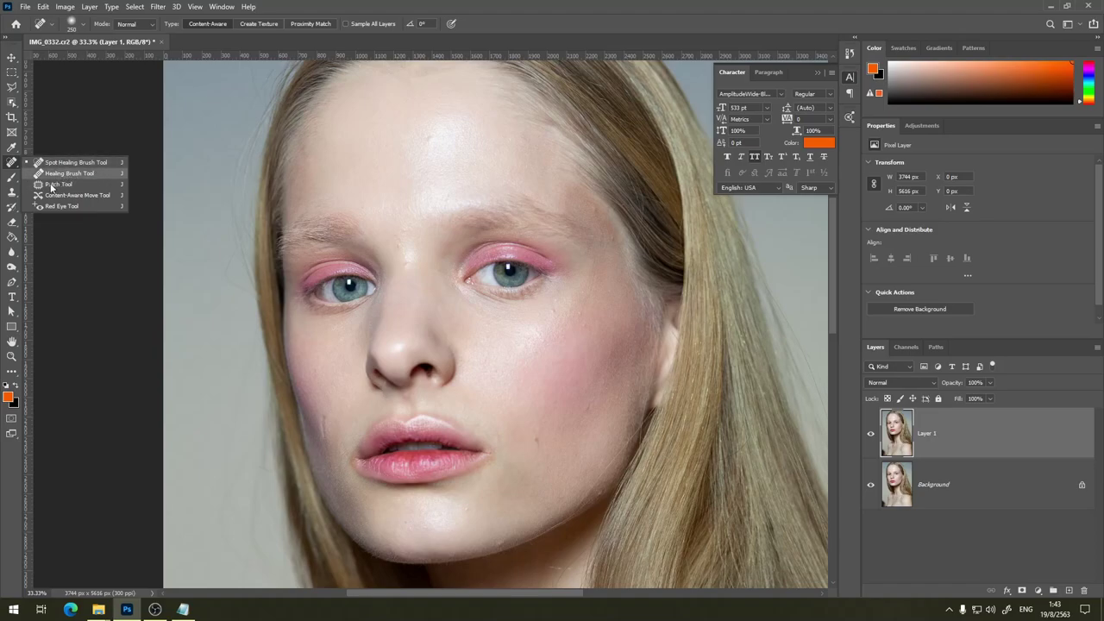
pyautogui.click(12, 196)
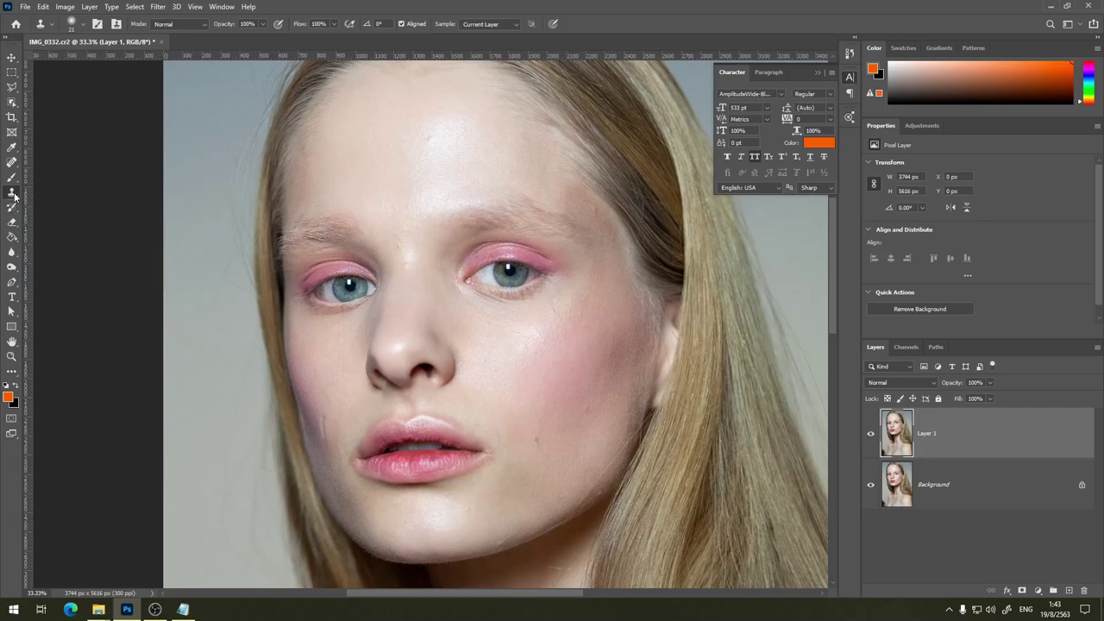
pyautogui.click(14, 197)
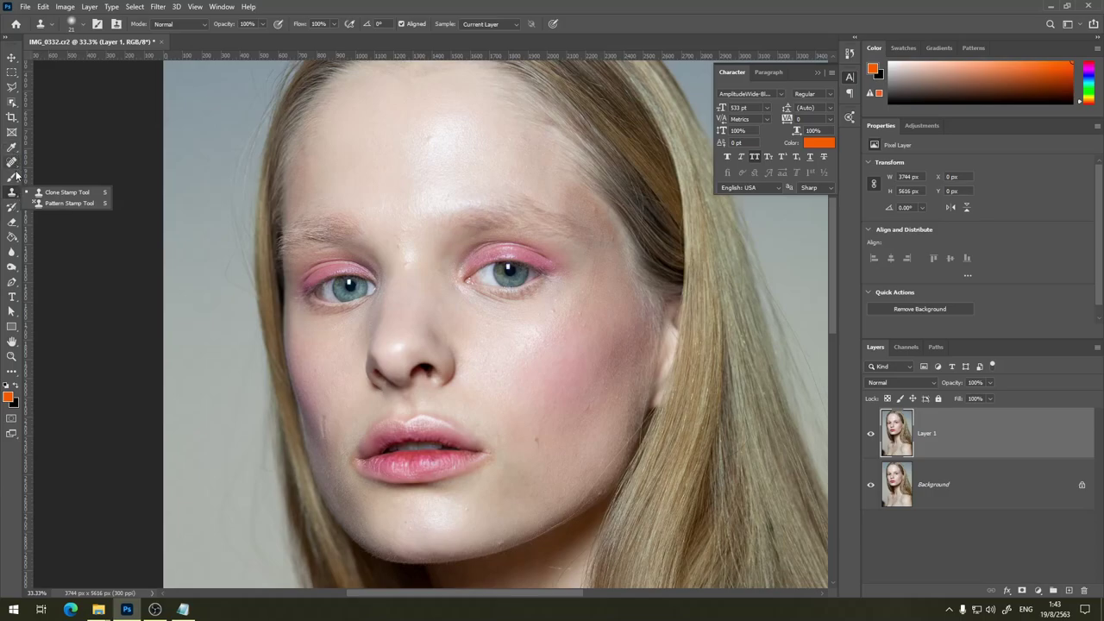
pyautogui.click(13, 163)
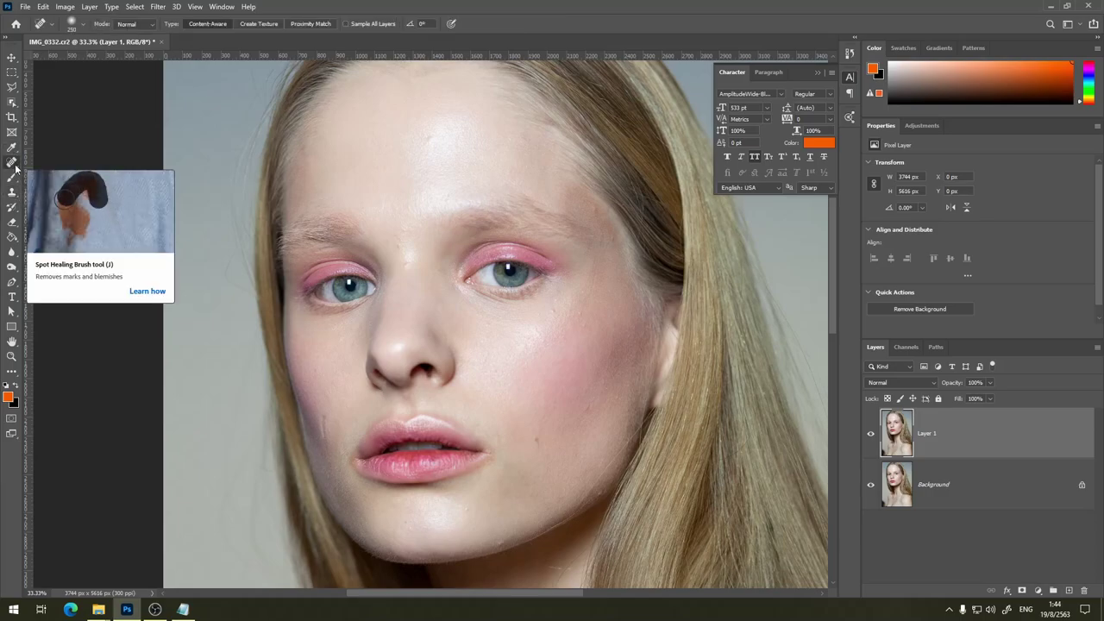
pyautogui.hotkey('ctrl', '+')
pyautogui.hotkey('ctrl', '+')
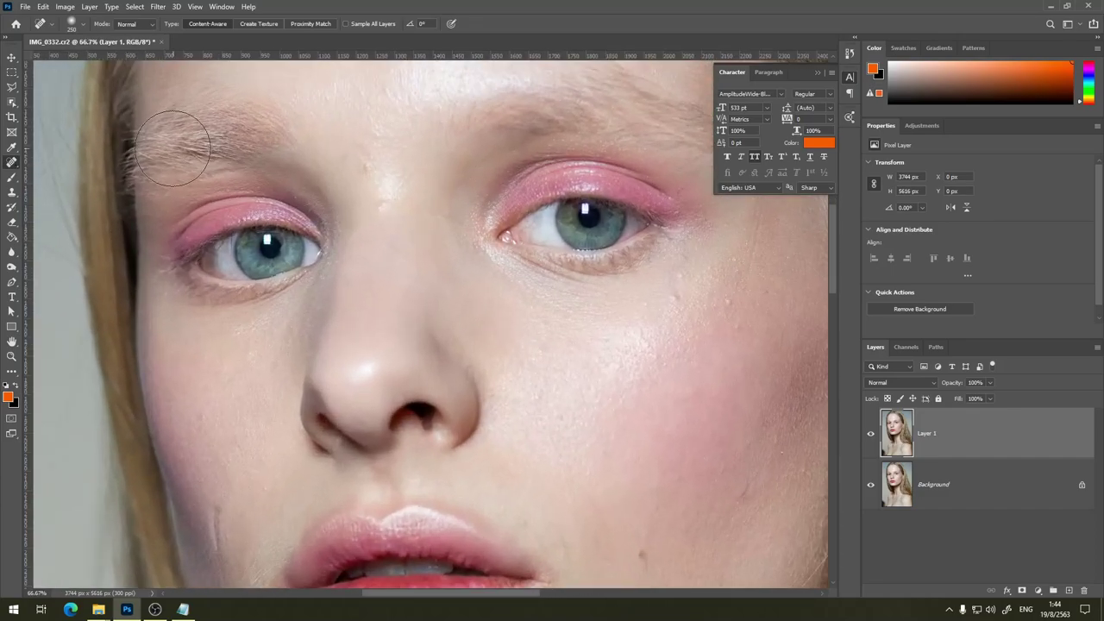
# - Keep Spot Healing active, shrink the brush, and bring the lower-cheek mole into view
pyautogui.rightClick(13, 164)
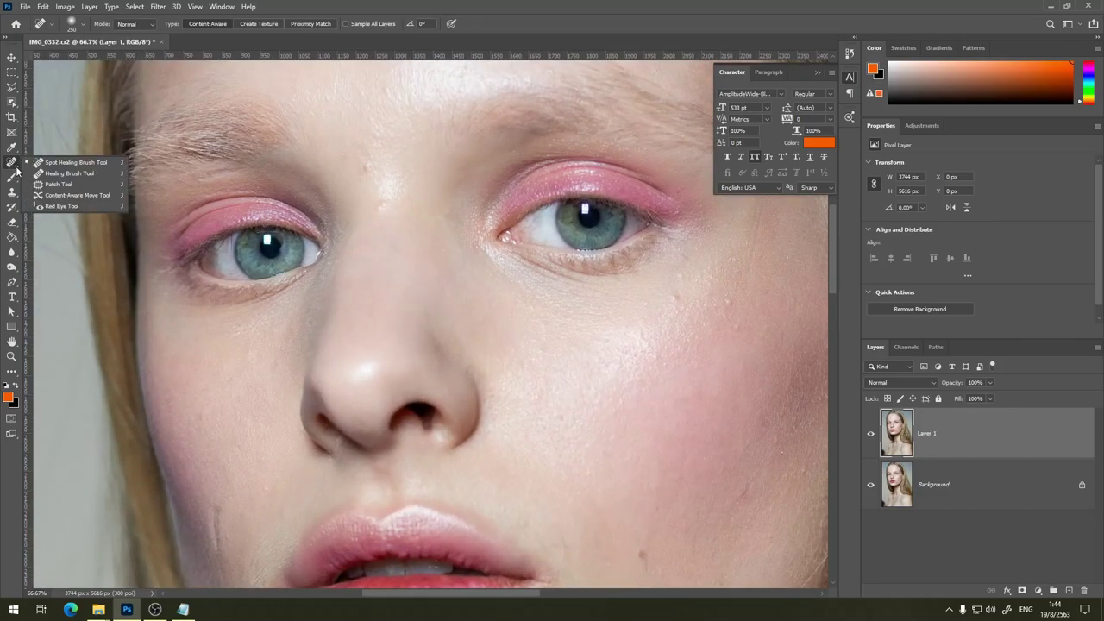
pyautogui.click(74, 163)
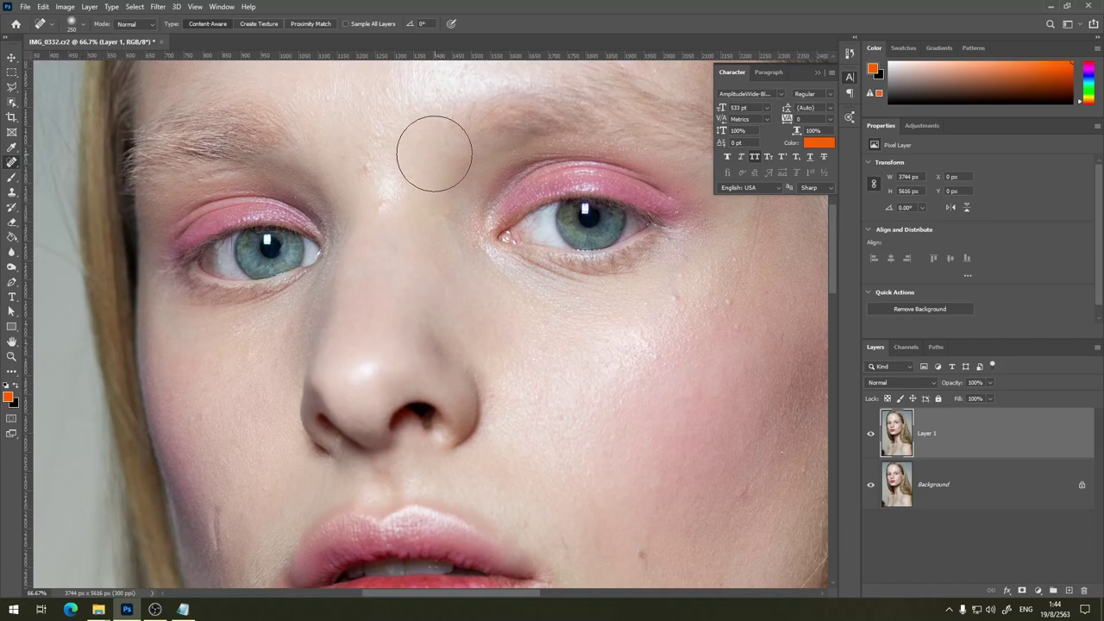
pyautogui.moveTo(431, 147); pyautogui.dragTo(415, 300)
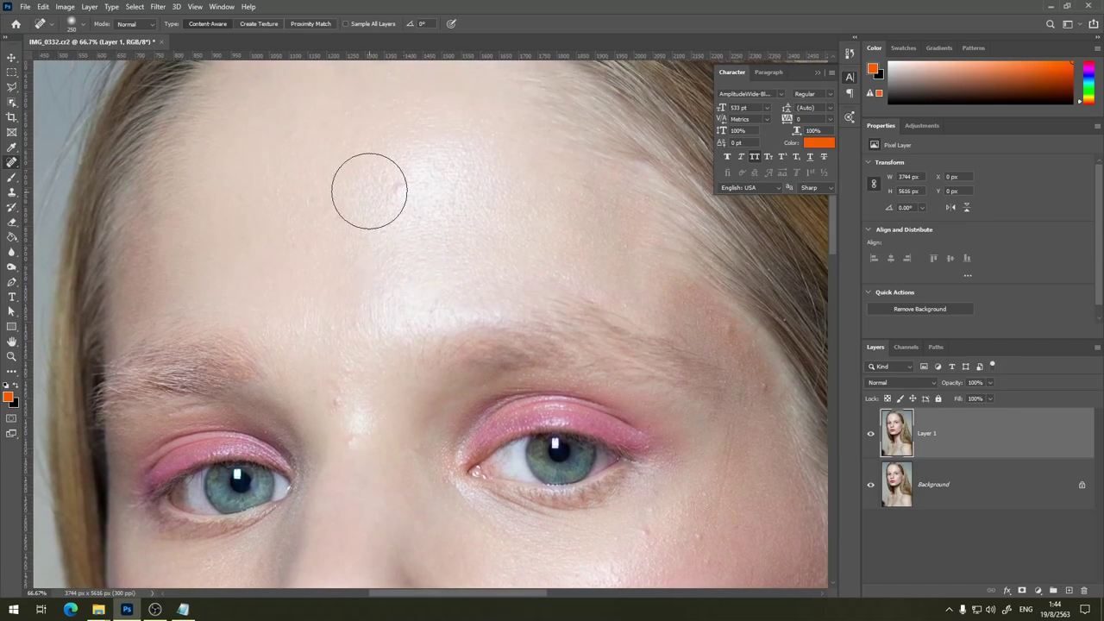
pyautogui.press('[')
pyautogui.press('[')
pyautogui.press('[')
pyautogui.press('[')
pyautogui.press('[')
pyautogui.press('[')
pyautogui.moveTo(429, 444); pyautogui.dragTo(401, 323)
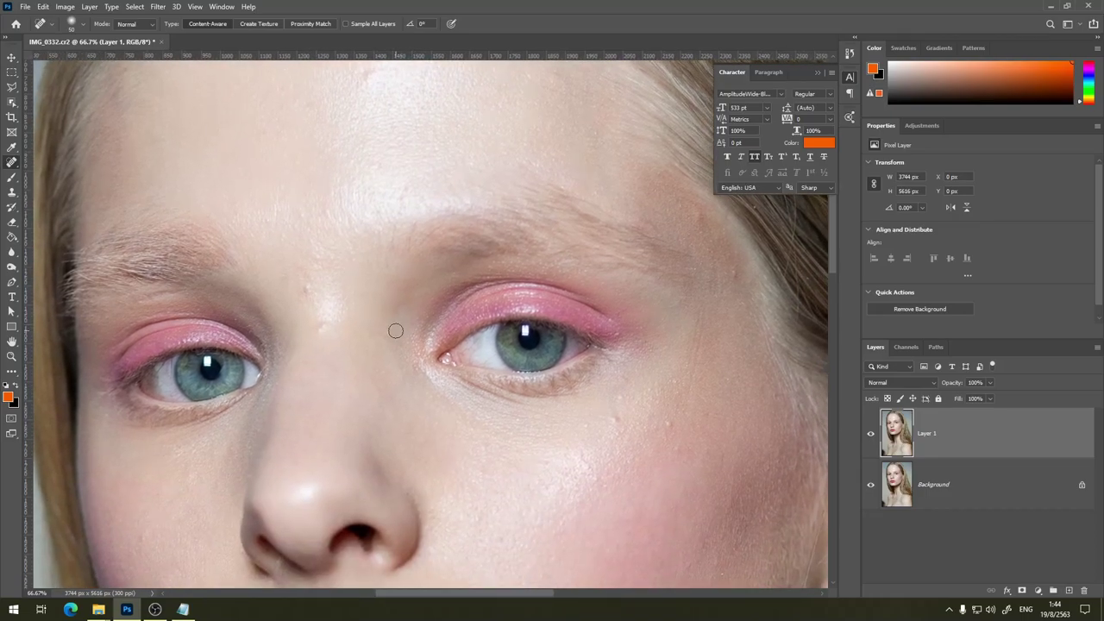
pyautogui.moveTo(525, 426); pyautogui.dragTo(495, 332)
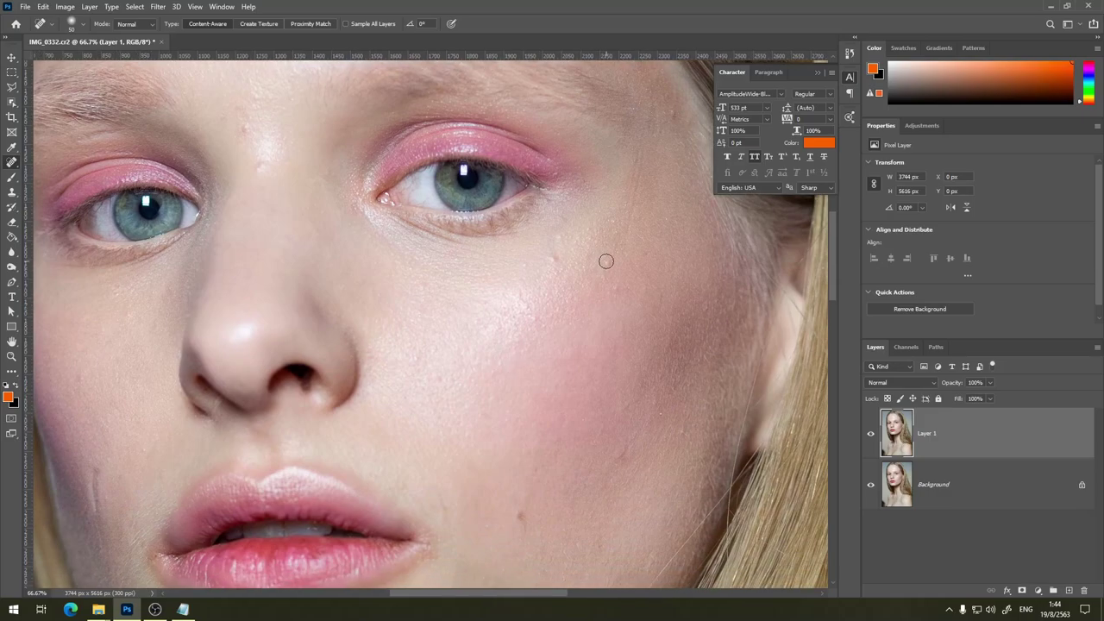
pyautogui.scroll(1, 521, 517)
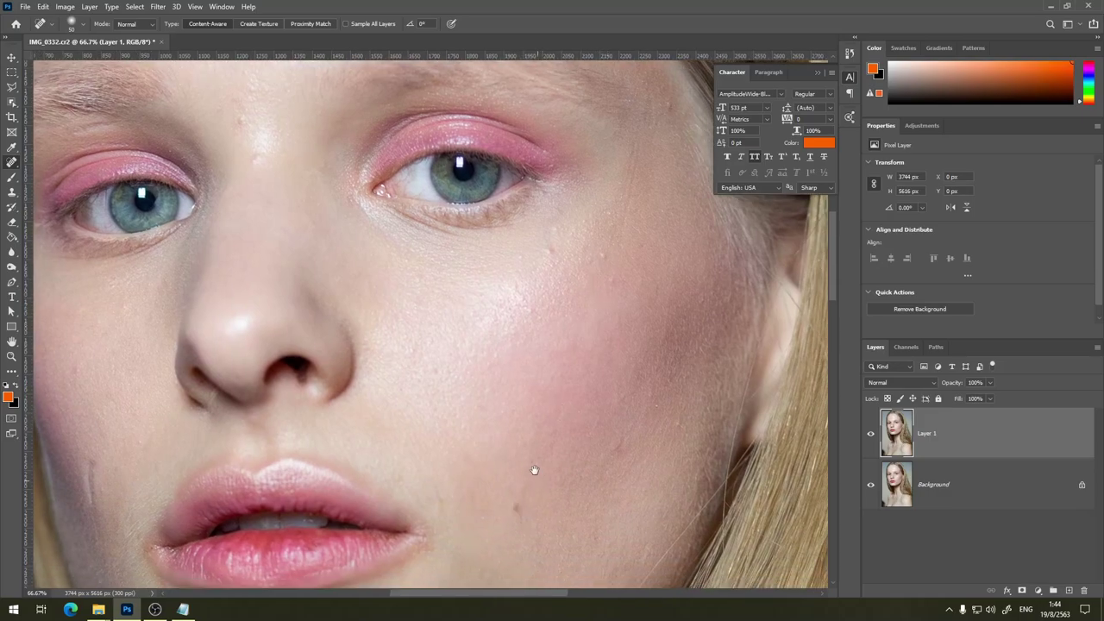
pyautogui.scroll(1, 518, 444)
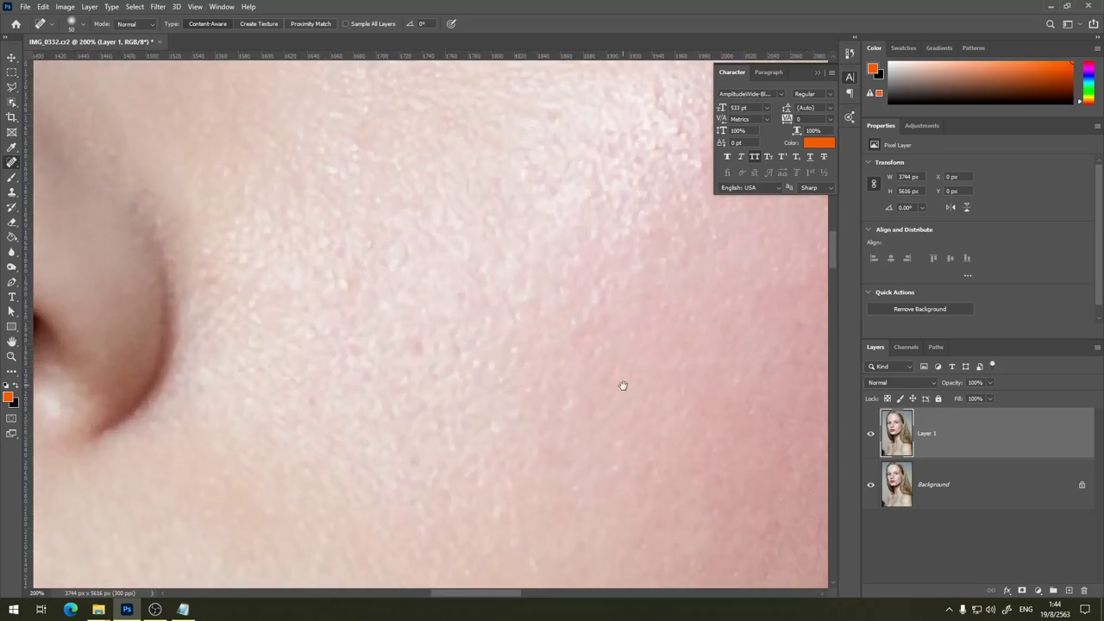
pyautogui.moveTo(623, 387); pyautogui.dragTo(463, 172)
pyautogui.moveTo(520, 409); pyautogui.dragTo(497, 338)
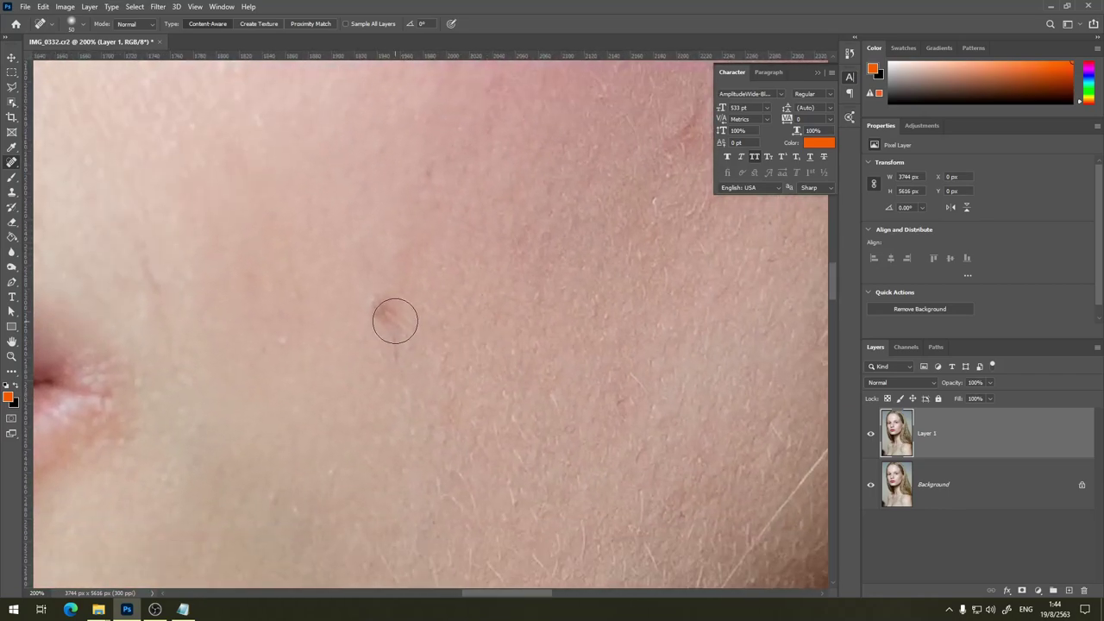
# - Heal the lower-cheek mole, two cheek spots and two blemishes beside the lip corner
pyautogui.moveTo(384, 311)
pyautogui.mouseDown()
pyautogui.moveTo(390, 334)
pyautogui.moveTo(387, 325)
pyautogui.mouseUp()
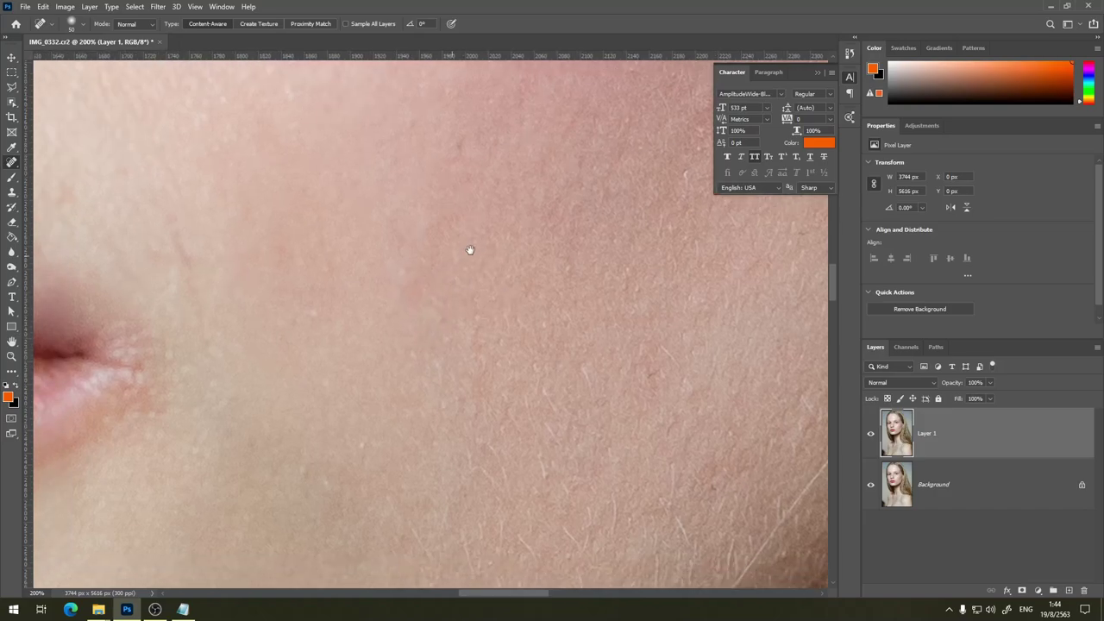
pyautogui.moveTo(448, 294); pyautogui.dragTo(468, 247)
pyautogui.click(448, 276)
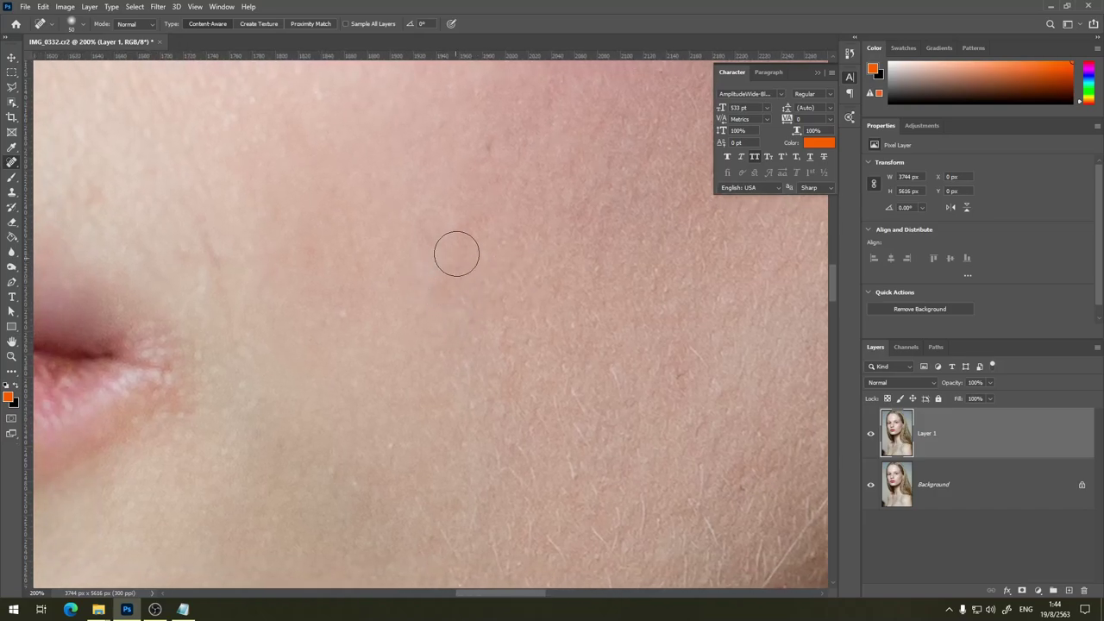
pyautogui.moveTo(486, 140); pyautogui.dragTo(488, 152)
pyautogui.moveTo(444, 190); pyautogui.dragTo(552, 268)
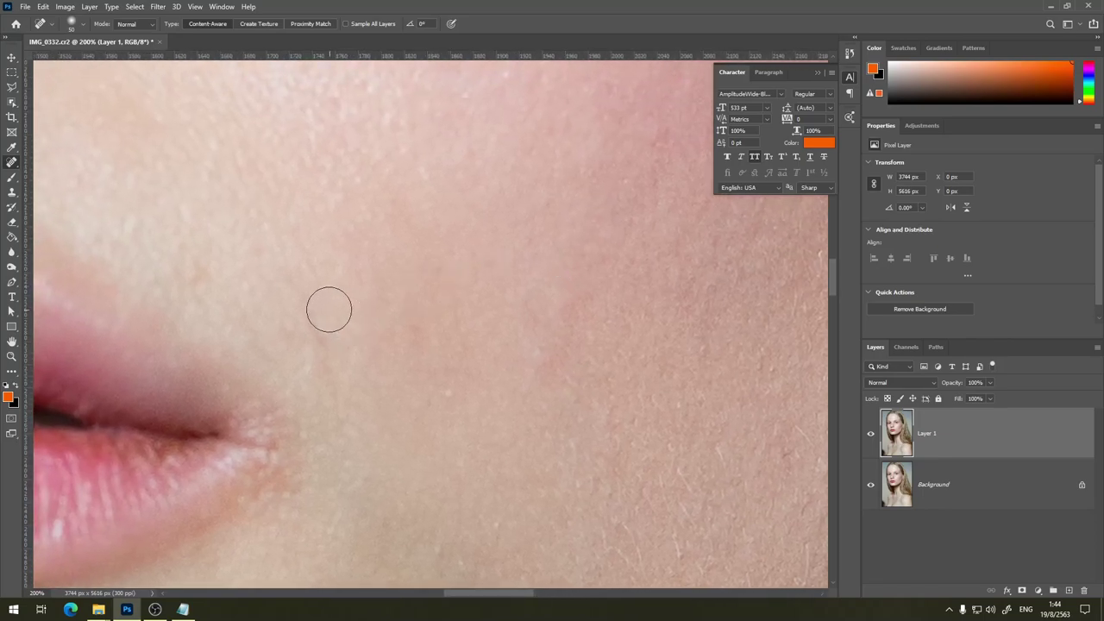
pyautogui.moveTo(312, 307); pyautogui.dragTo(325, 373)
pyautogui.moveTo(216, 281); pyautogui.dragTo(180, 273)
pyautogui.hotkey('ctrl', '-')
pyautogui.hotkey('ctrl', '-')
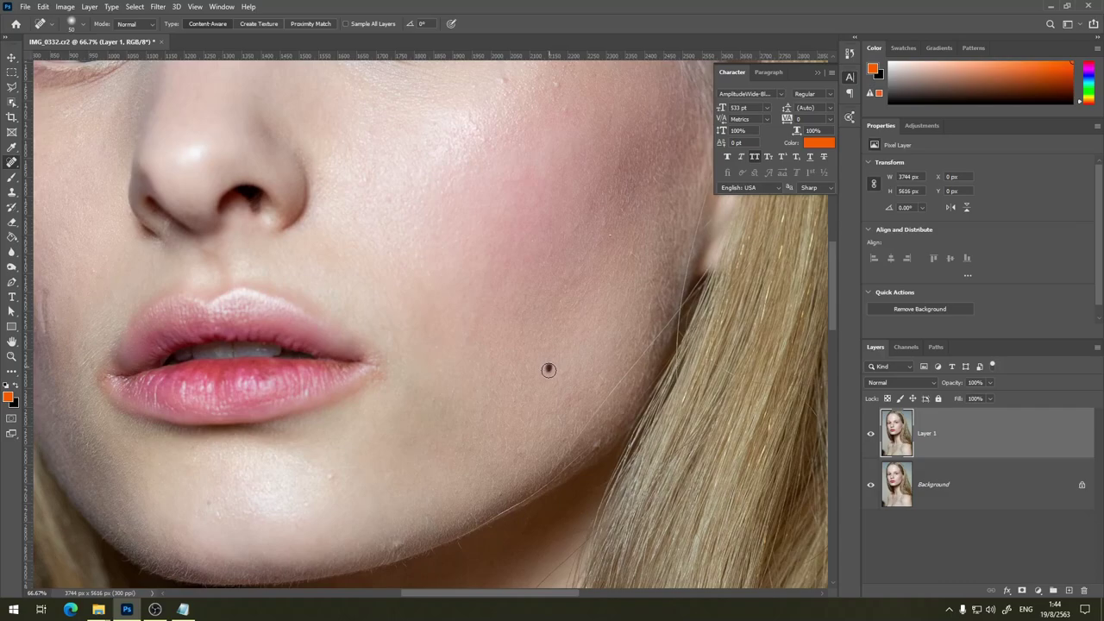
pyautogui.moveTo(410, 210); pyautogui.dragTo(439, 284)
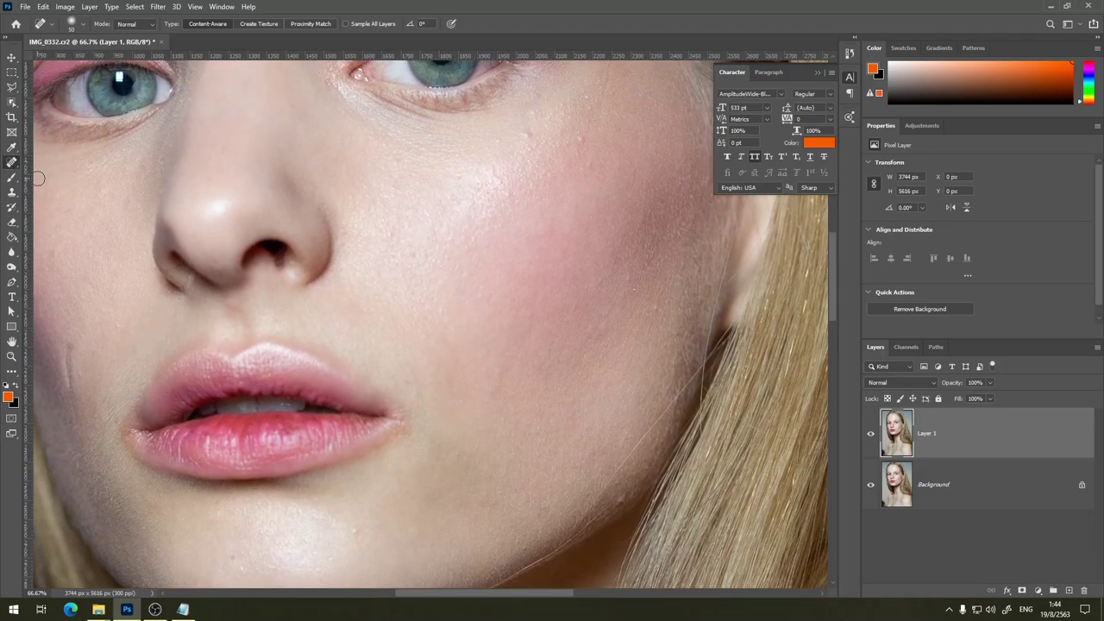
pyautogui.moveTo(550, 159); pyautogui.dragTo(517, 198)
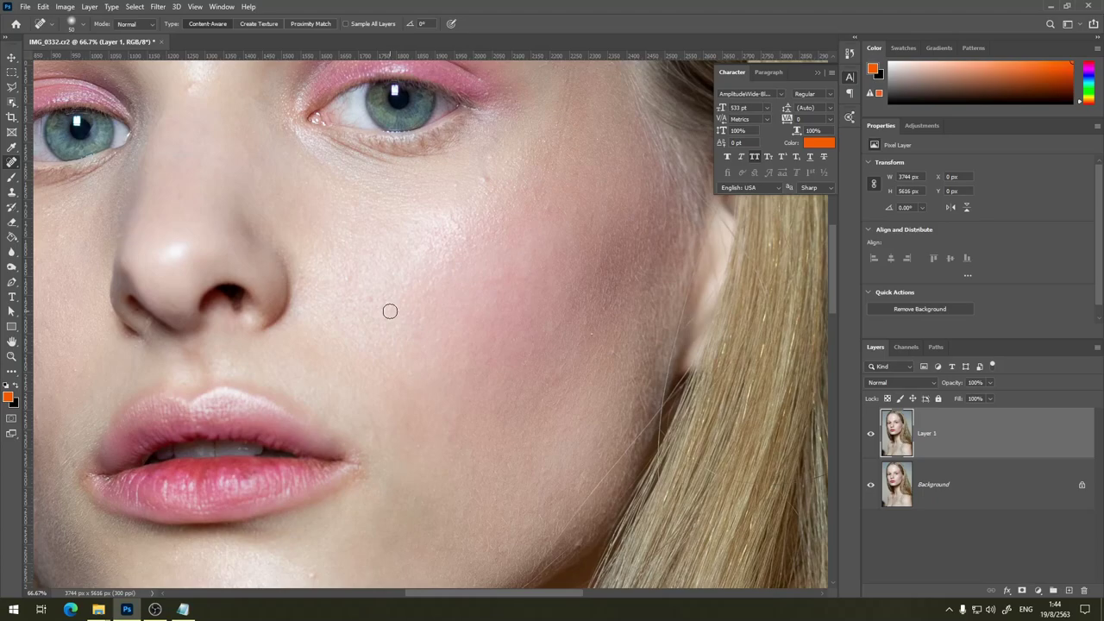
# - Switch to the Healing Brush Tool and dismiss the missing-source-point warning
pyautogui.click(13, 162)
pyautogui.rightClick(13, 163)
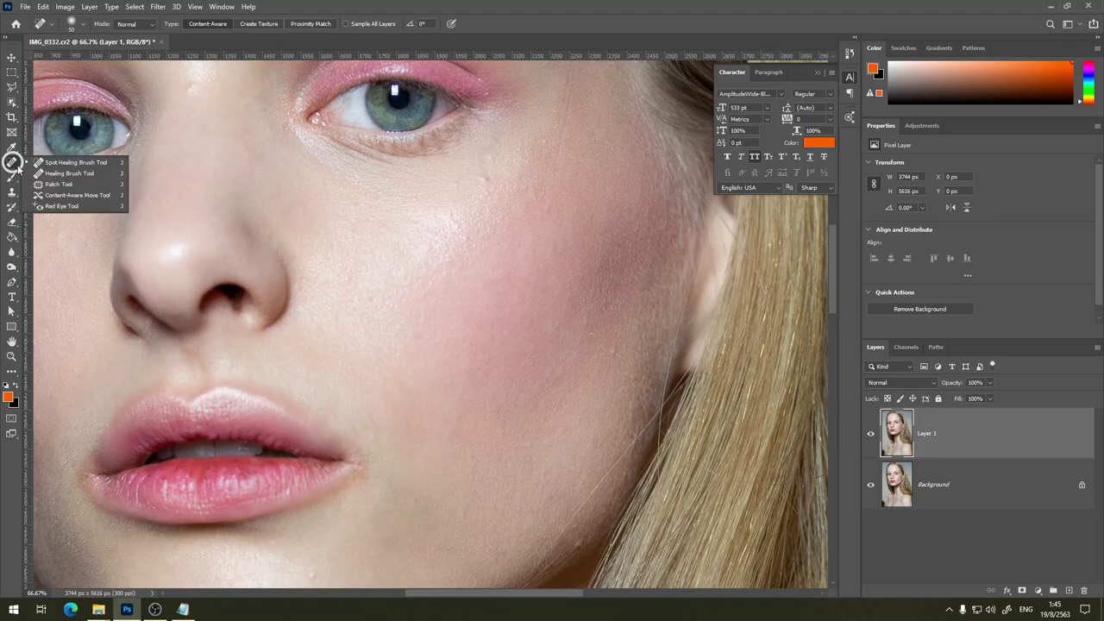
pyautogui.click(62, 175)
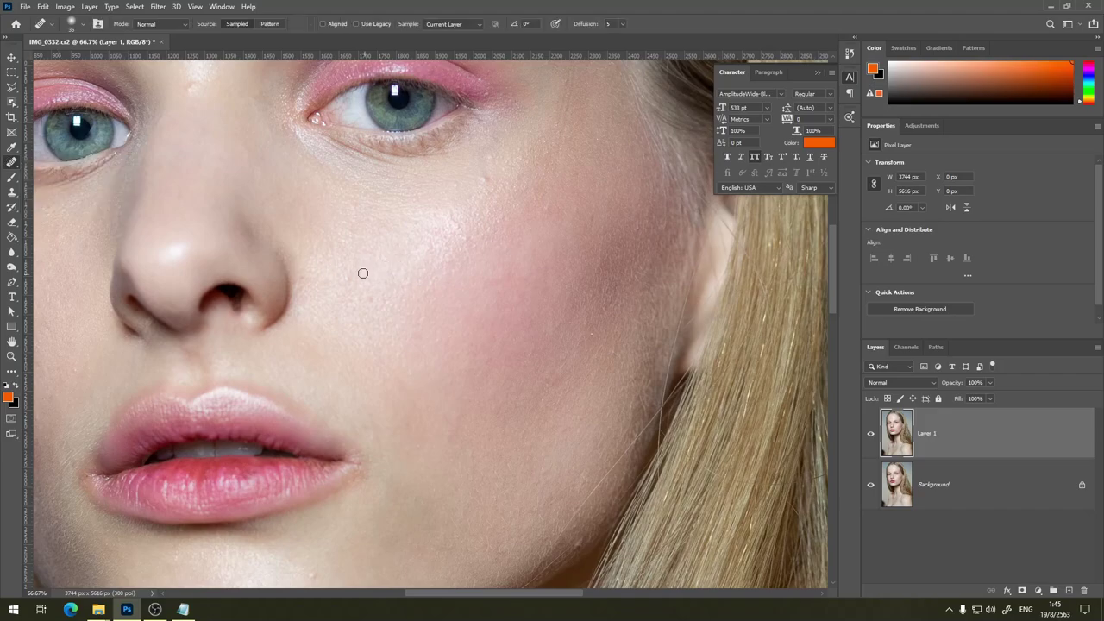
pyautogui.click(458, 254)
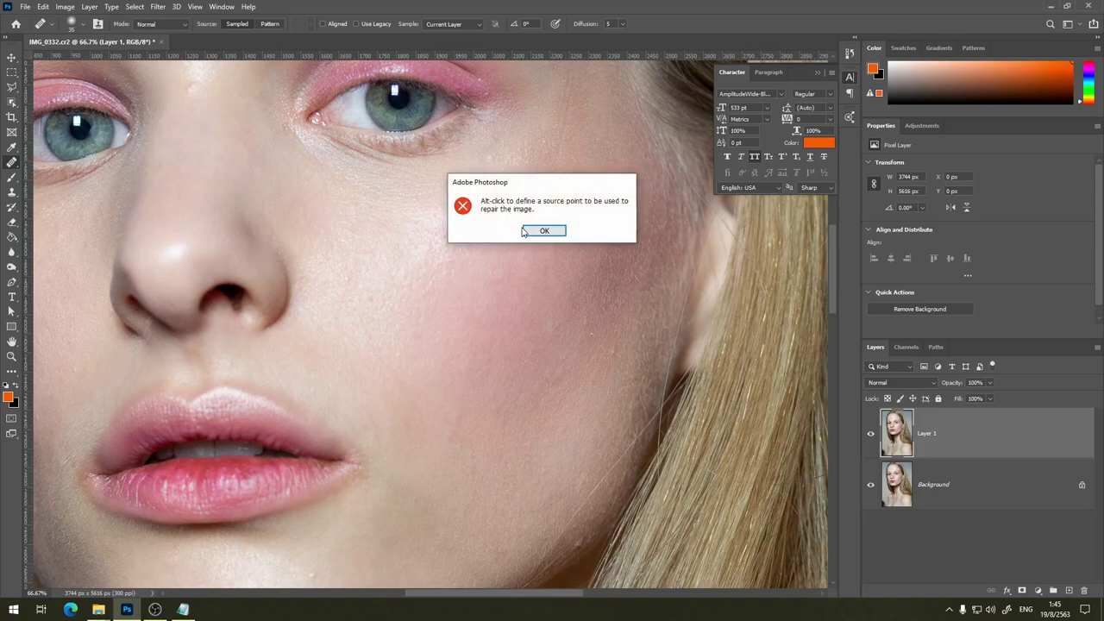
pyautogui.click(532, 232)
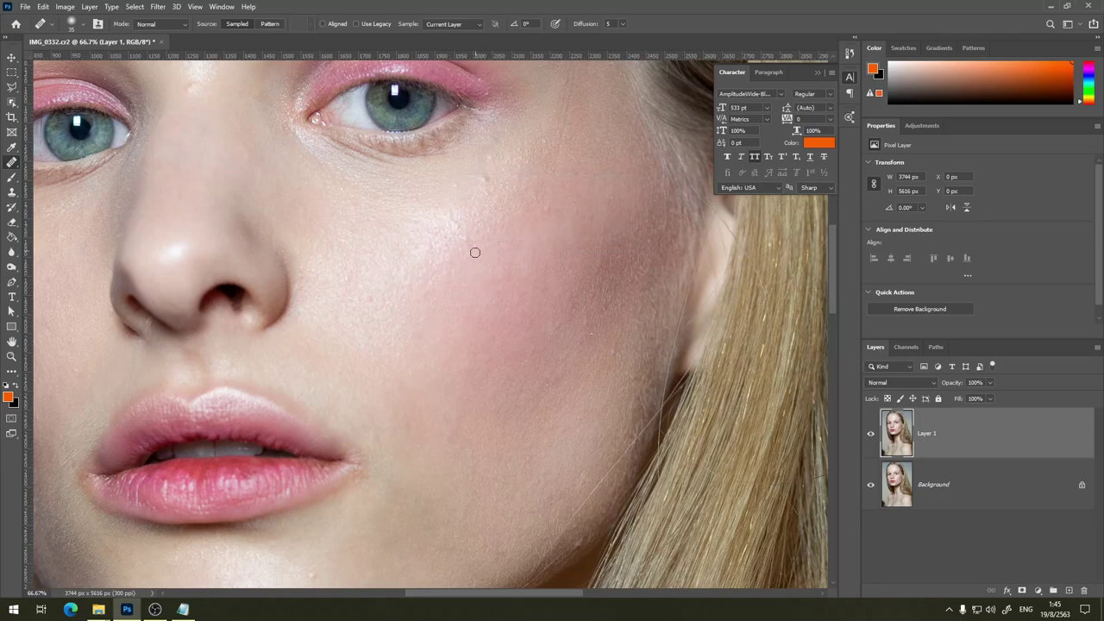
# - Zoom in close on the cheek below the eye and try healing the first red blemish
pyautogui.moveTo(441, 237)
pyautogui.mouseDown()
pyautogui.moveTo(479, 367)
pyautogui.moveTo(442, 190)
pyautogui.mouseUp()
pyautogui.scroll(-3, 442, 190)
pyautogui.scroll(-1, 458, 239)
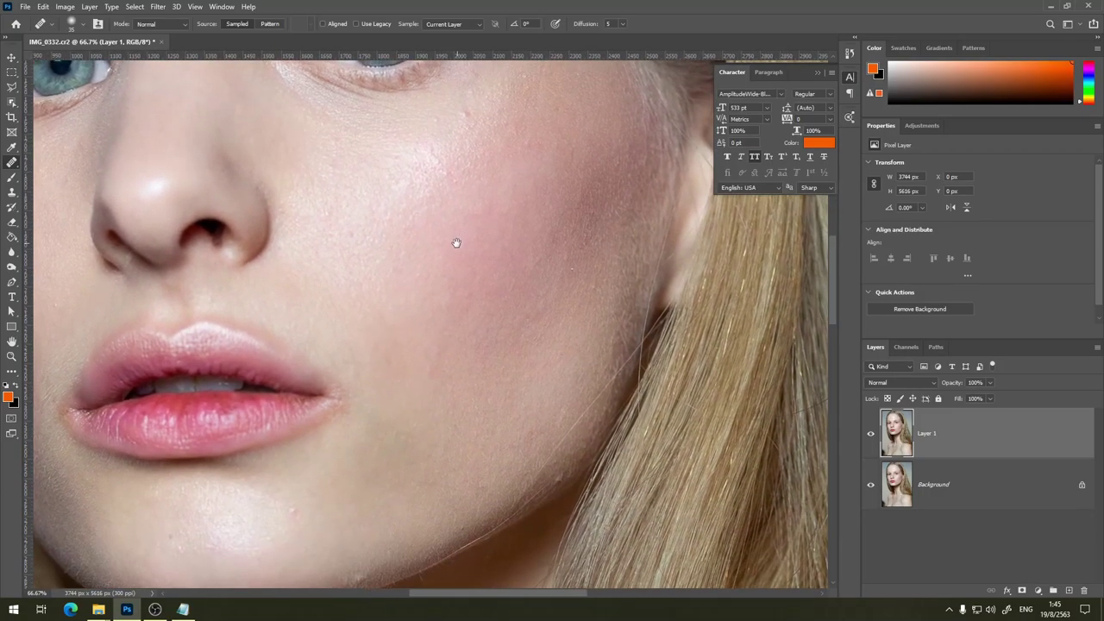
pyautogui.moveTo(454, 236); pyautogui.dragTo(581, 128)
pyautogui.scroll(-1, 480, 193)
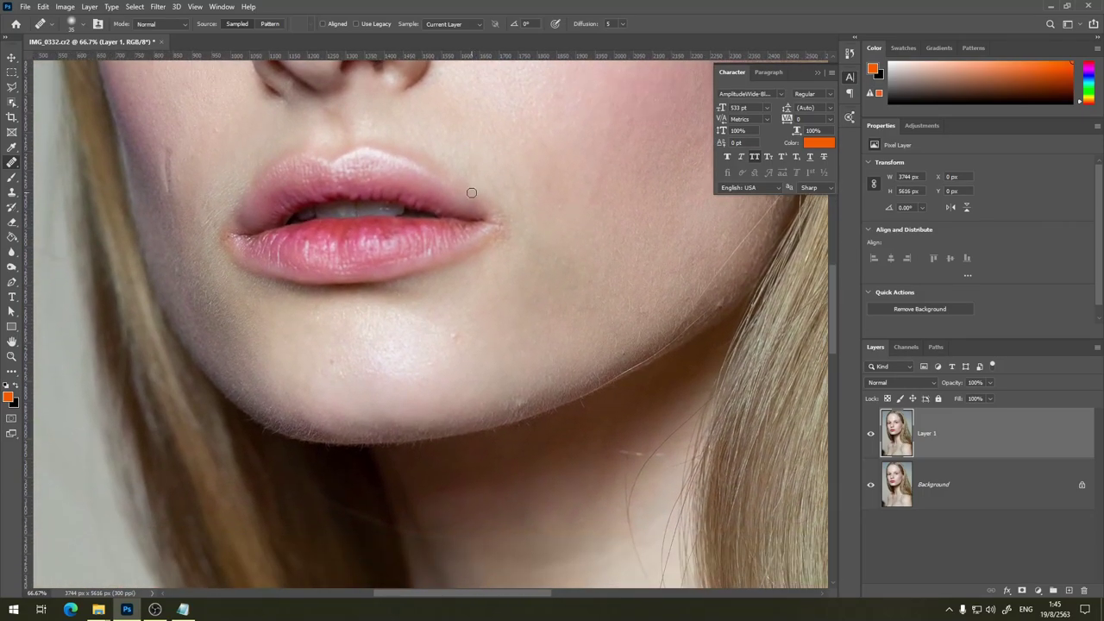
pyautogui.scroll(2, 471, 191)
pyautogui.scroll(3, 468, 310)
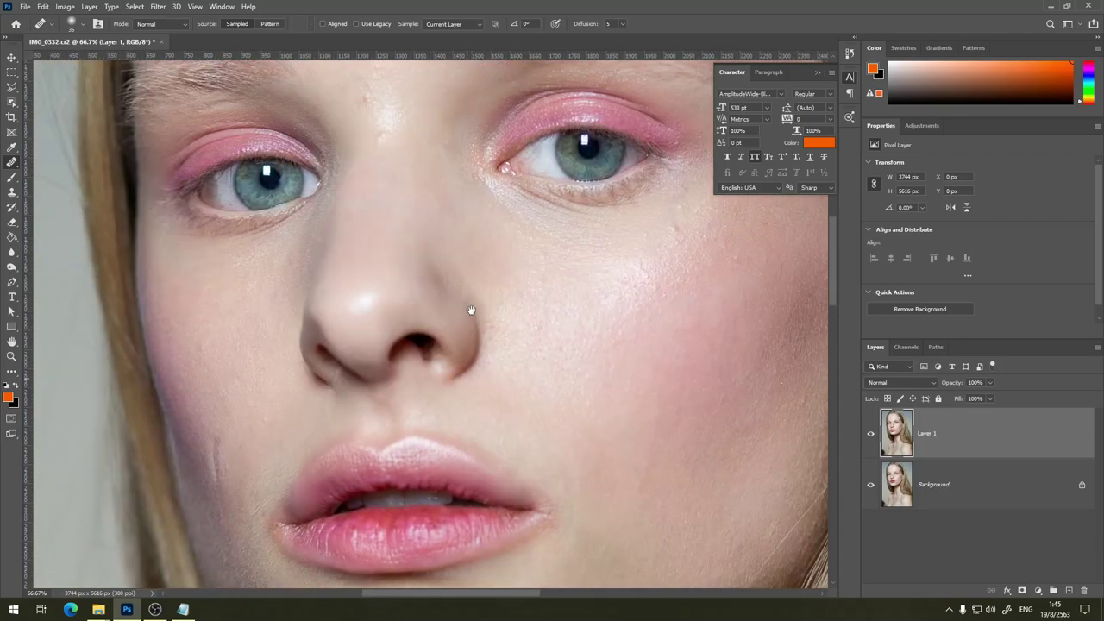
pyautogui.scroll(2, 466, 324)
pyautogui.scroll(2, 447, 321)
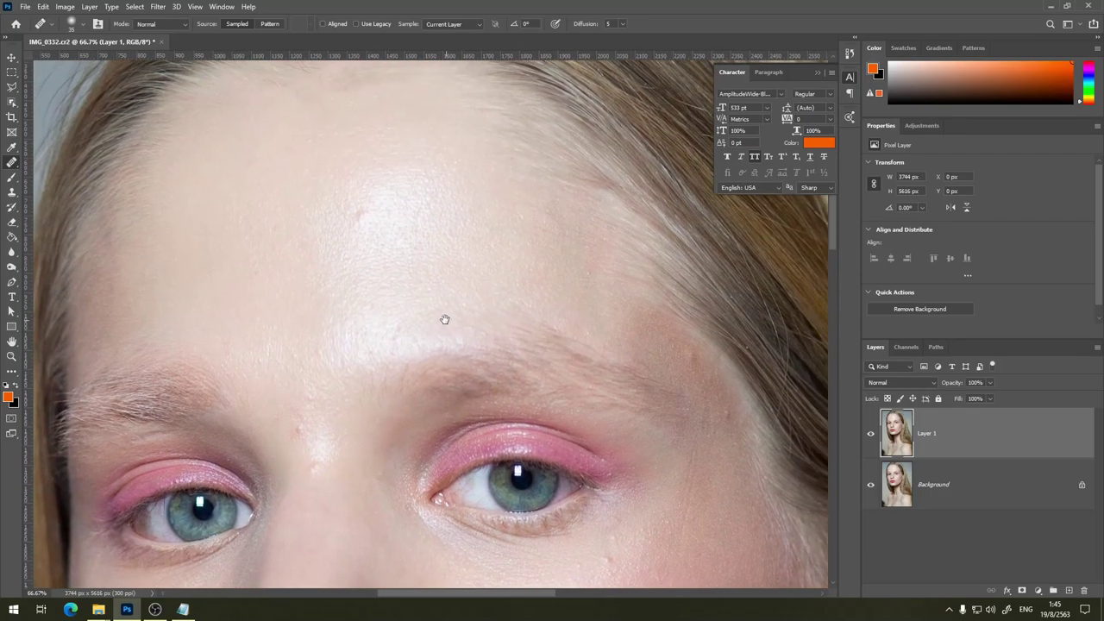
pyautogui.scroll(-2, 392, 226)
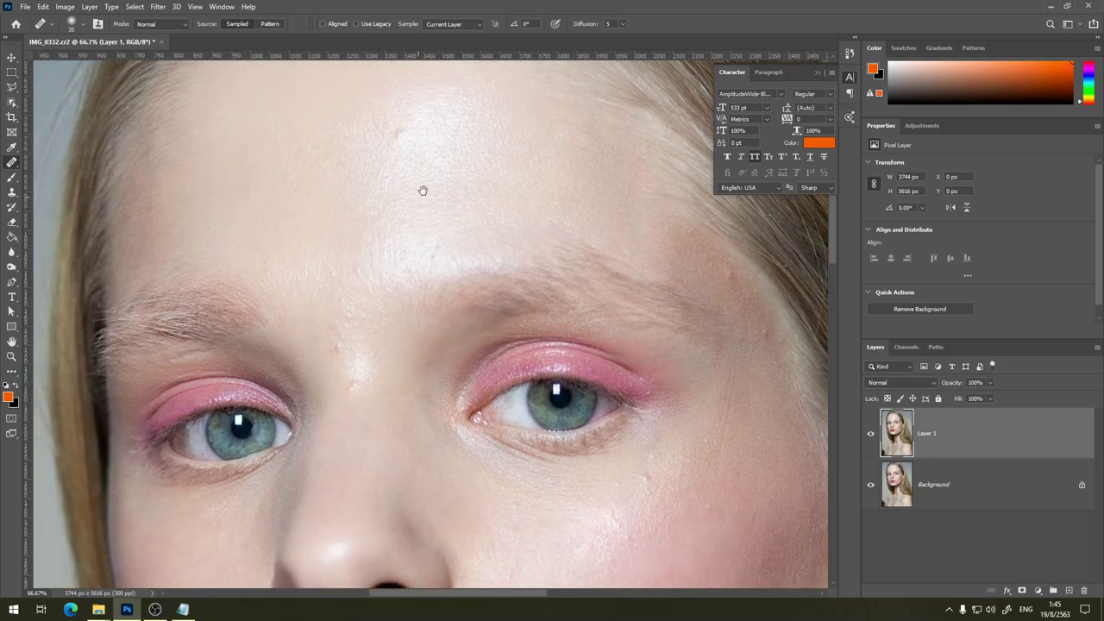
pyautogui.scroll(-2, 423, 190)
pyautogui.scroll(-1, 439, 165)
pyautogui.scroll(-1, 424, 221)
pyautogui.scroll(1, 368, 236)
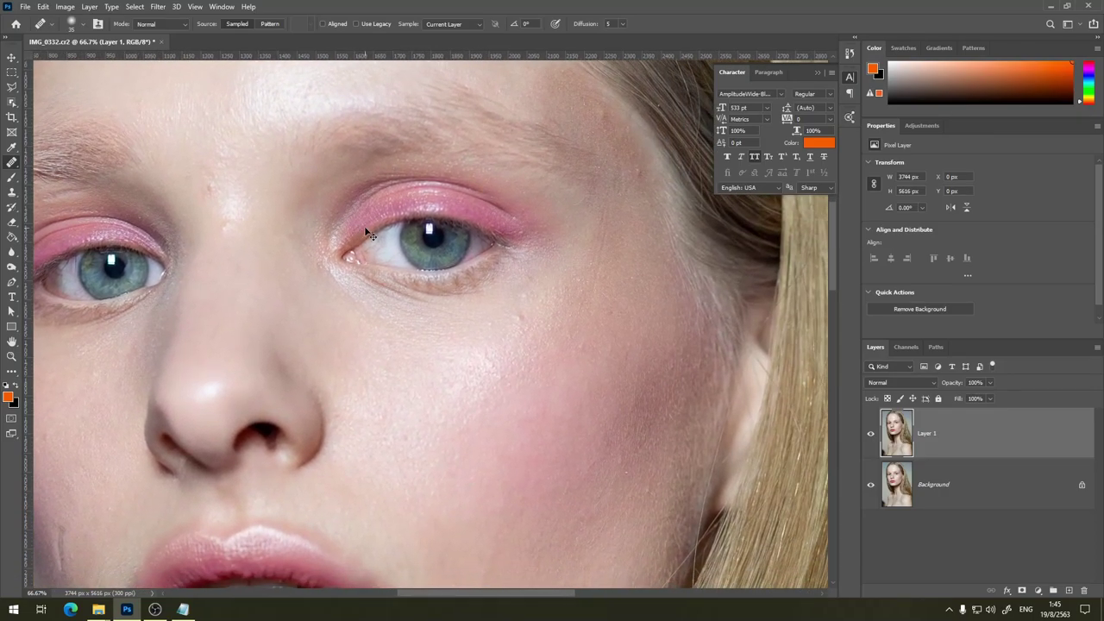
pyautogui.scroll(2, 368, 235)
pyautogui.scroll(2, 368, 235)
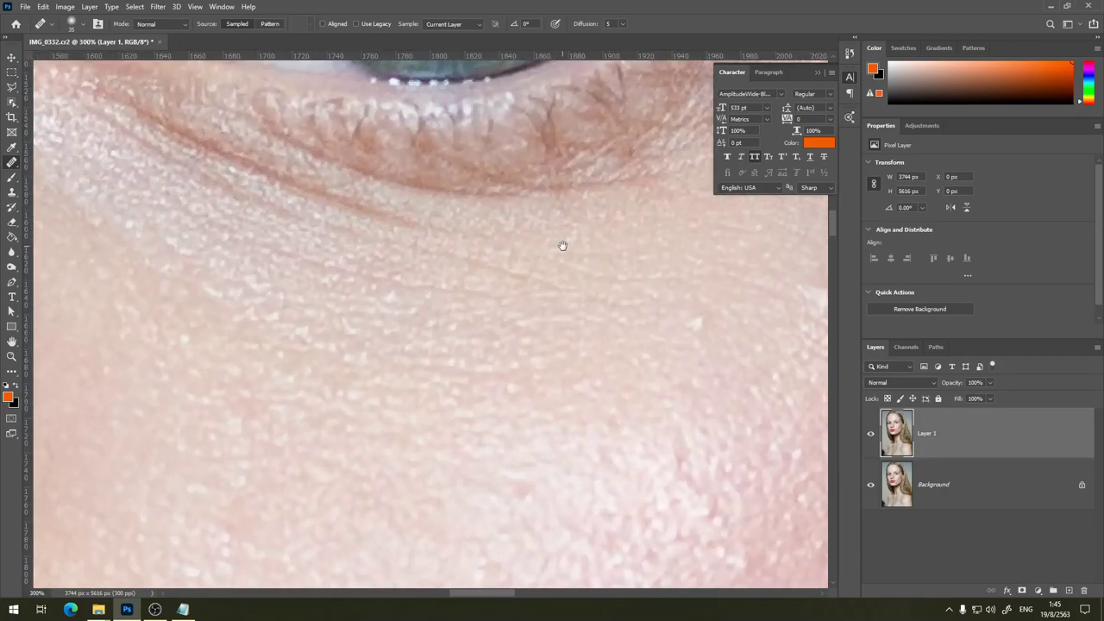
pyautogui.moveTo(562, 246); pyautogui.dragTo(283, 222)
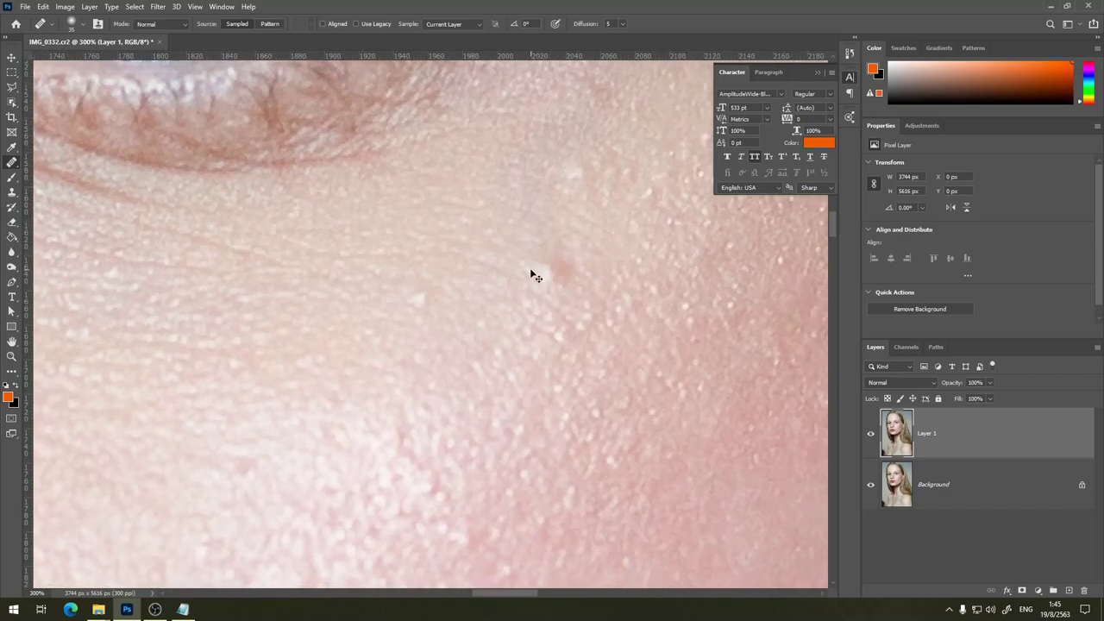
pyautogui.scroll(-1, 531, 270)
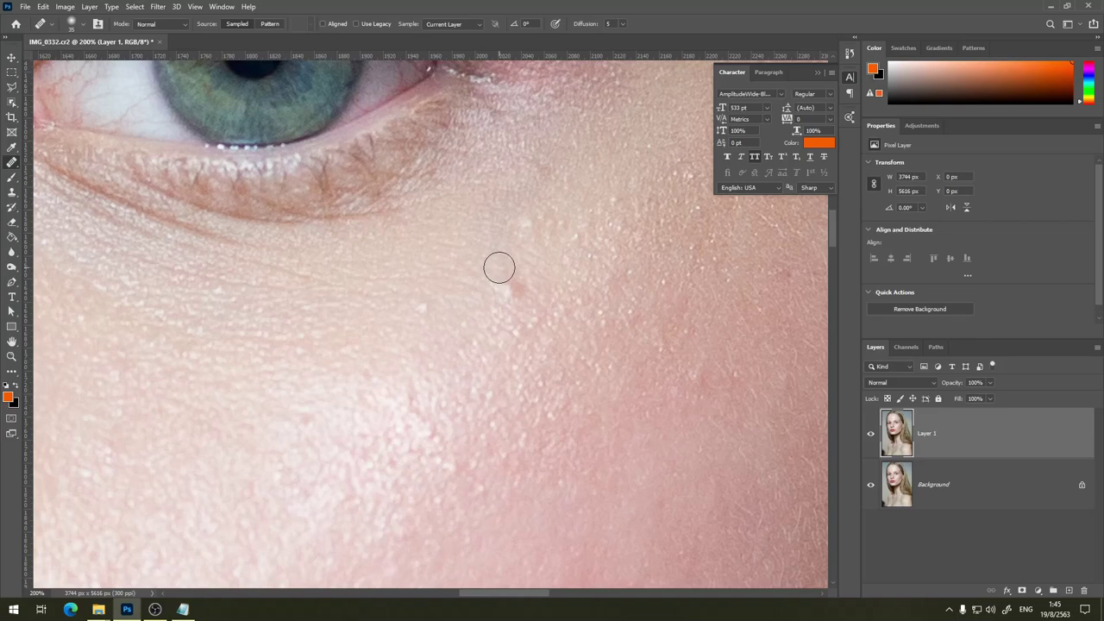
pyautogui.click(515, 288)
# - Alt-click clean skin as the source and paint over the red spots on the cheek
pyautogui.press('alt')
pyautogui.keyDown('alt'); pyautogui.click(576, 249); pyautogui.keyUp('alt')
pyautogui.moveTo(514, 294)
pyautogui.mouseDown()
pyautogui.moveTo(509, 282)
pyautogui.moveTo(528, 291)
pyautogui.mouseUp()
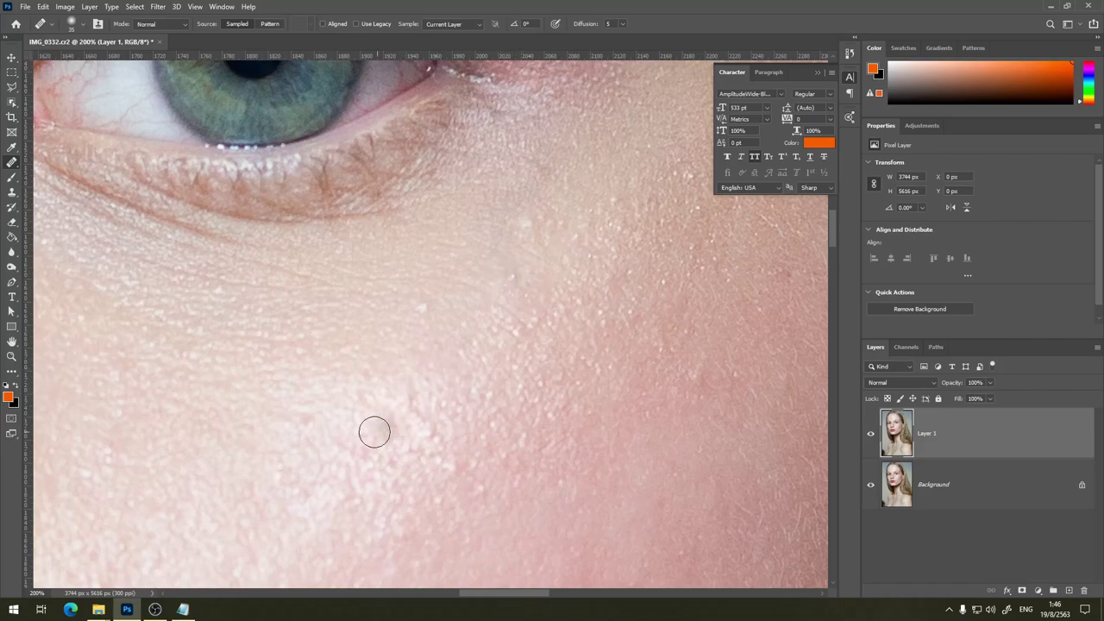
pyautogui.keyDown('alt'); pyautogui.click(416, 331); pyautogui.keyUp('alt')
pyautogui.moveTo(419, 310); pyautogui.dragTo(421, 305)
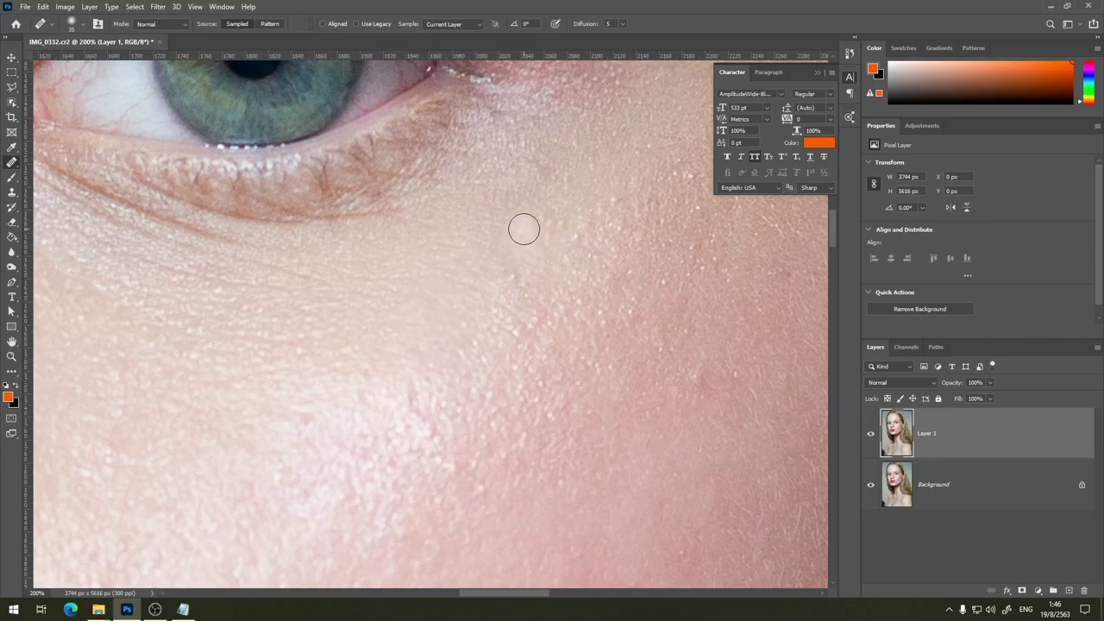
pyautogui.moveTo(523, 227); pyautogui.dragTo(530, 217)
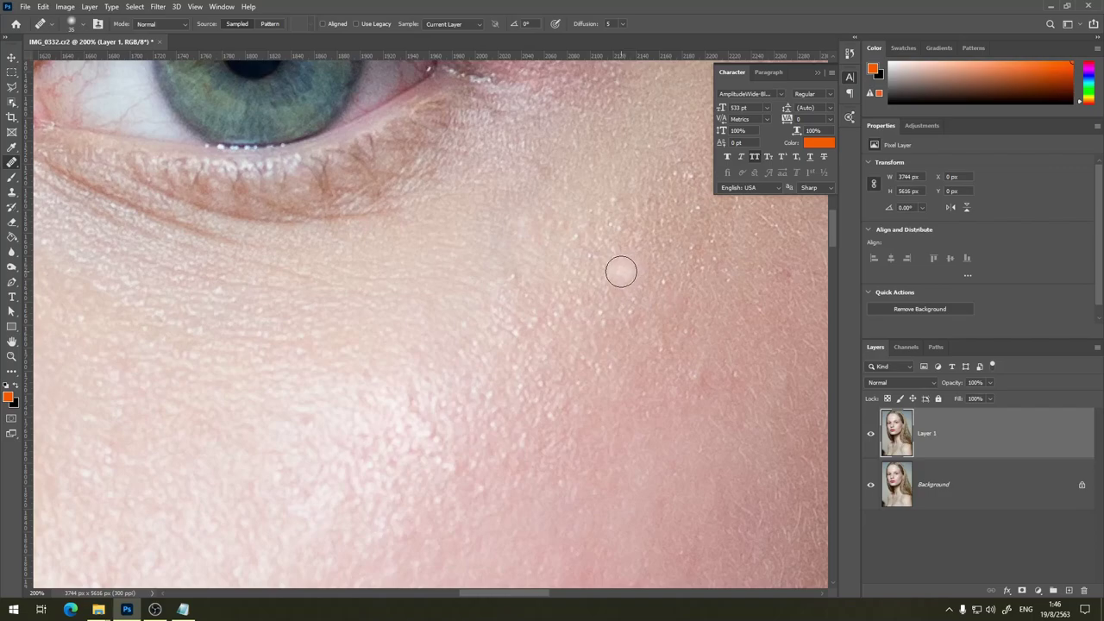
pyautogui.moveTo(497, 296)
pyautogui.mouseDown()
pyautogui.moveTo(592, 222)
pyautogui.moveTo(598, 277)
pyautogui.moveTo(579, 308)
pyautogui.mouseUp()
pyautogui.moveTo(550, 256)
pyautogui.mouseDown()
pyautogui.moveTo(592, 290)
pyautogui.moveTo(759, 298)
pyautogui.mouseUp()
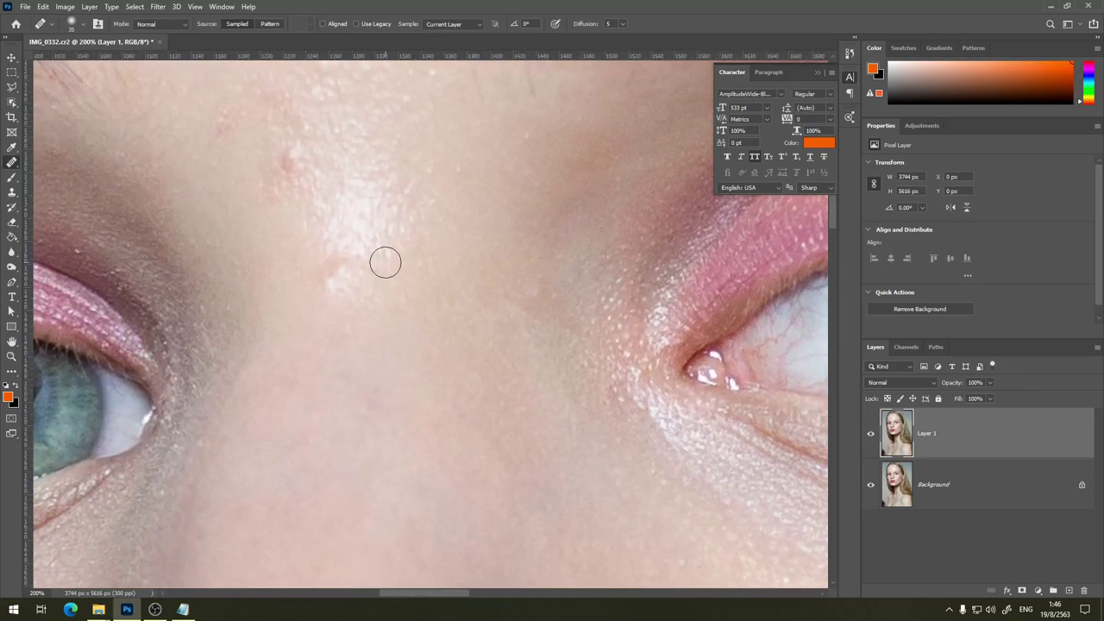
# - Heal the red blemish between the eyes, the forehead spots and the pale nose-bridge spots
pyautogui.moveTo(432, 186); pyautogui.dragTo(467, 231)
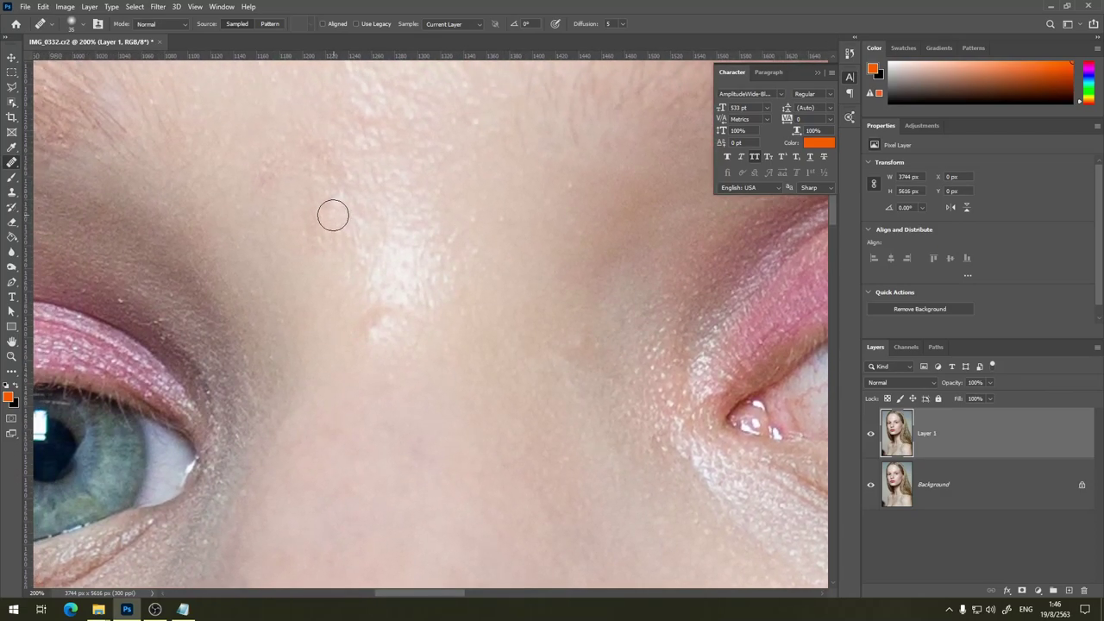
pyautogui.moveTo(335, 219); pyautogui.dragTo(343, 225)
pyautogui.moveTo(280, 166); pyautogui.dragTo(272, 163)
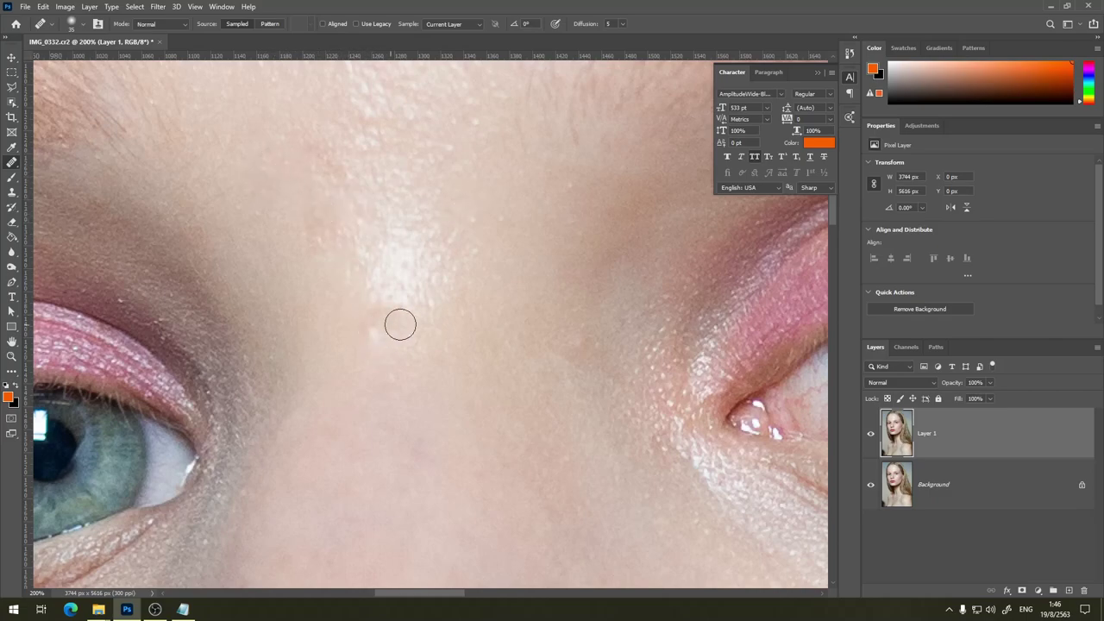
pyautogui.moveTo(406, 313)
pyautogui.mouseDown()
pyautogui.moveTo(414, 332)
pyautogui.moveTo(378, 322)
pyautogui.moveTo(561, 178)
pyautogui.mouseUp()
# - Heal the pale vertical scratch on the cheek beside the hair, resampling clean skin
pyautogui.moveTo(501, 218); pyautogui.dragTo(544, 236)
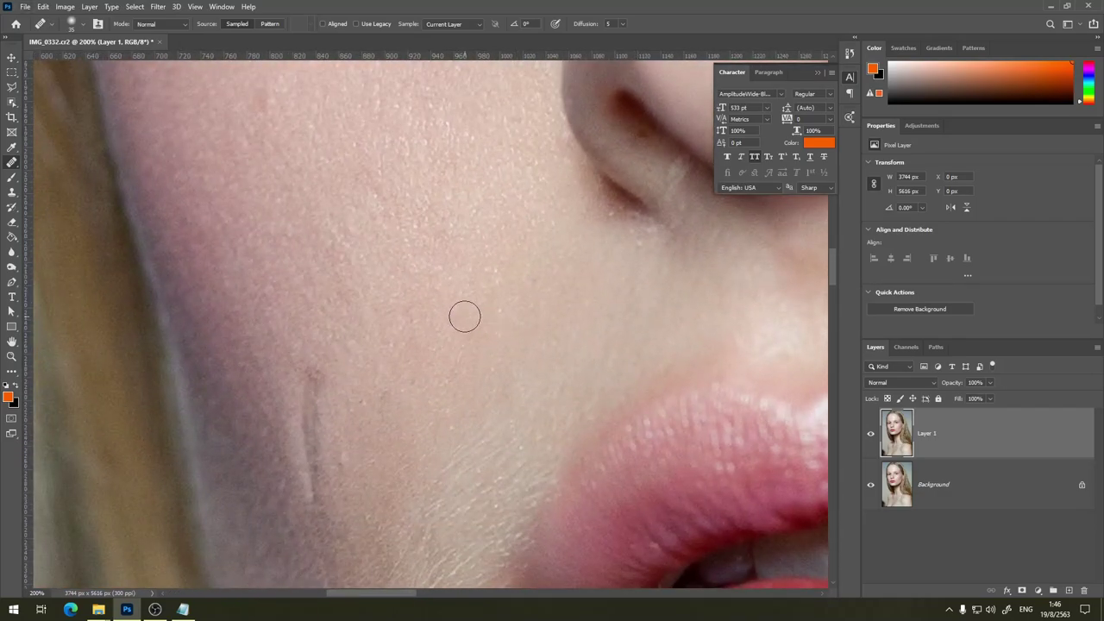
pyautogui.moveTo(463, 315); pyautogui.dragTo(498, 298)
pyautogui.moveTo(349, 322); pyautogui.dragTo(354, 328)
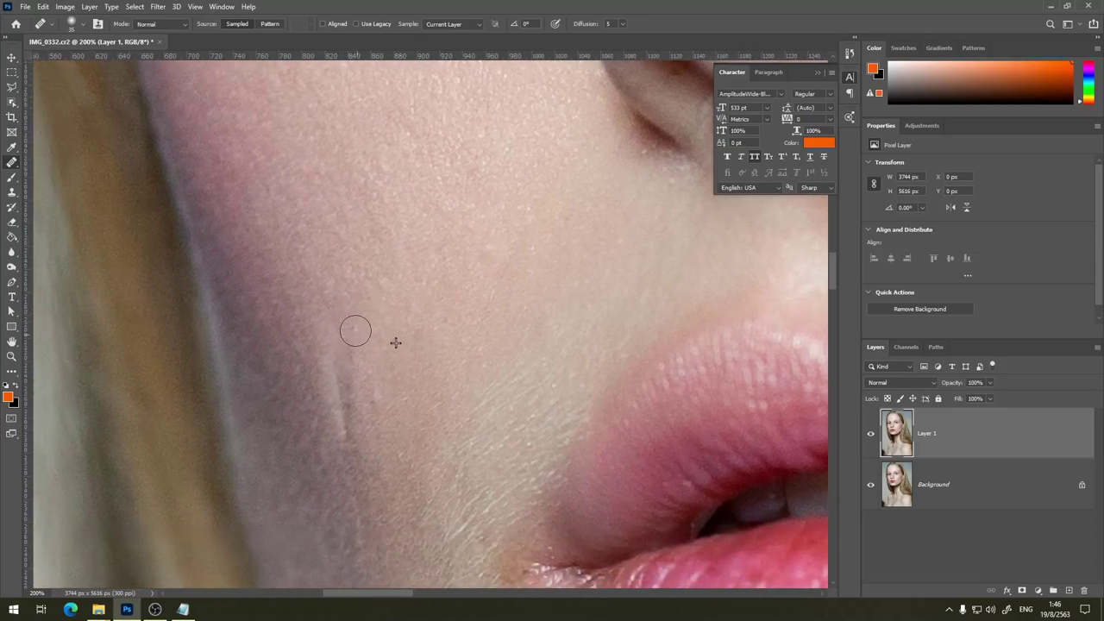
pyautogui.moveTo(345, 388)
pyautogui.mouseDown()
pyautogui.moveTo(341, 414)
pyautogui.moveTo(332, 364)
pyautogui.mouseUp()
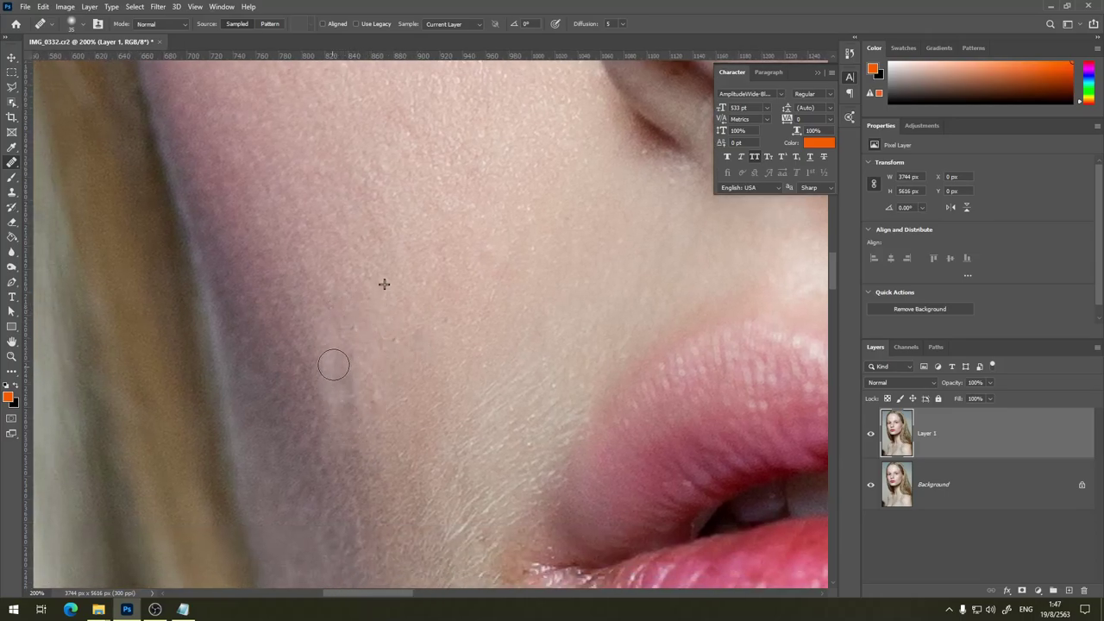
pyautogui.moveTo(355, 401)
pyautogui.mouseDown()
pyautogui.moveTo(362, 365)
pyautogui.moveTo(362, 391)
pyautogui.moveTo(349, 361)
pyautogui.moveTo(345, 407)
pyautogui.mouseUp()
pyautogui.keyDown('alt'); pyautogui.click(408, 330); pyautogui.keyUp('alt')
pyautogui.moveTo(331, 391)
pyautogui.mouseDown()
pyautogui.moveTo(330, 371)
pyautogui.moveTo(378, 402)
pyautogui.mouseUp()
pyautogui.moveTo(377, 389); pyautogui.dragTo(359, 400)
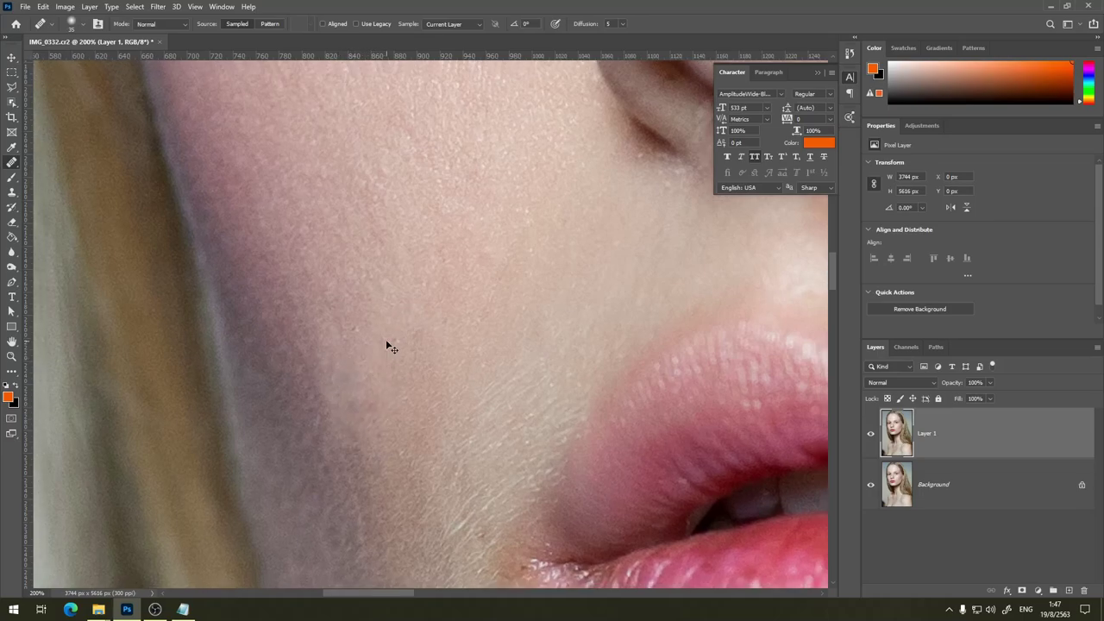
pyautogui.scroll(-3, 386, 341)
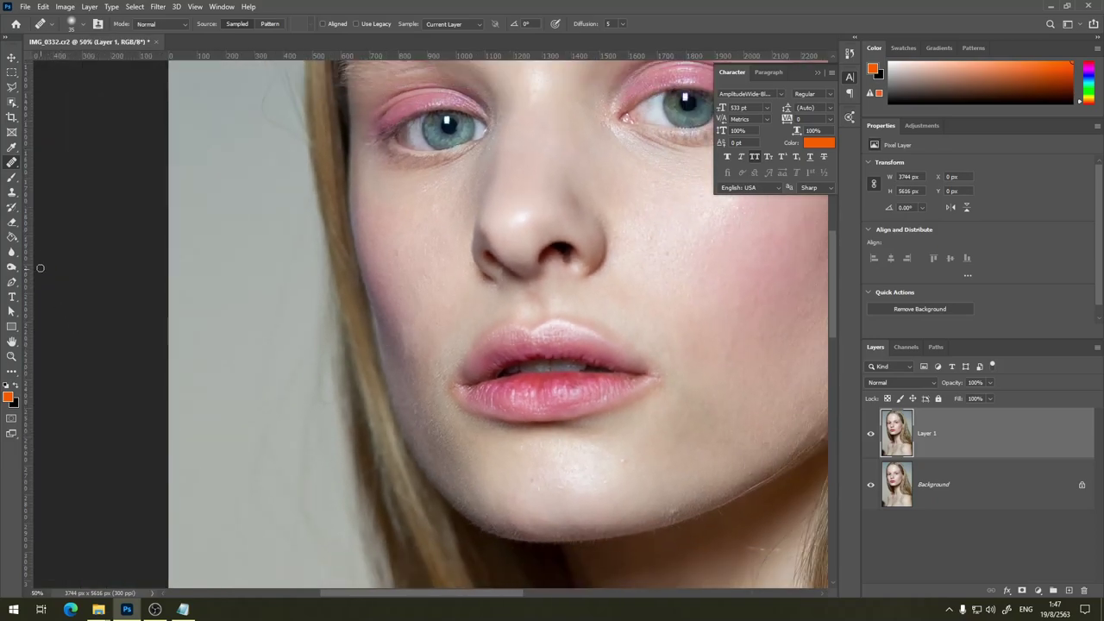
# - Switch to the Patch Tool and bring the neck and shoulder into view
pyautogui.rightClick(13, 163)
pyautogui.click(76, 185)
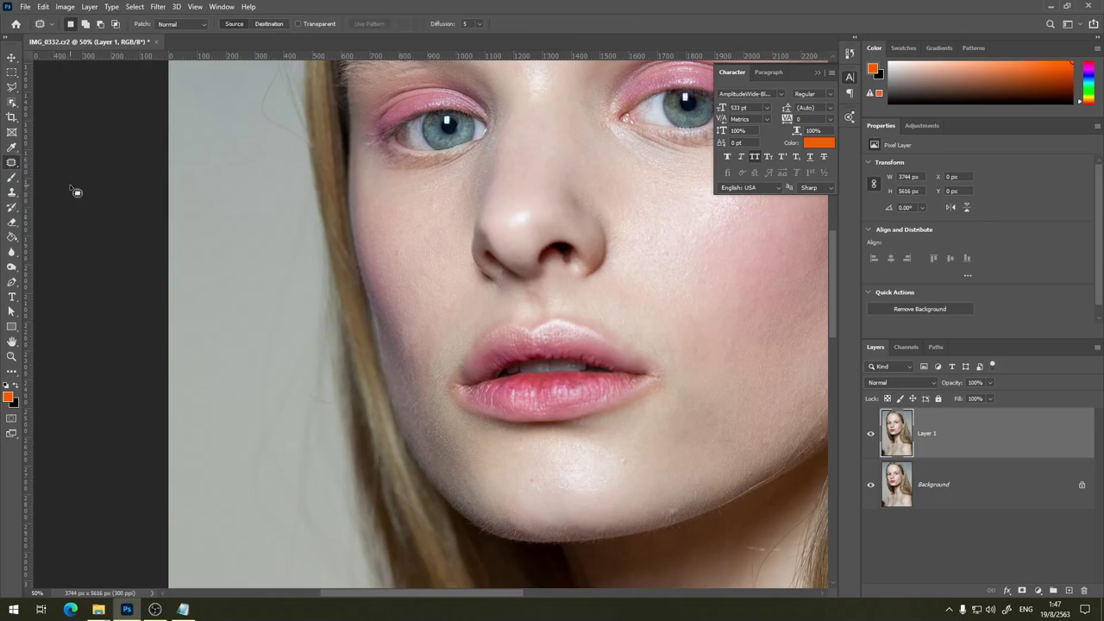
pyautogui.moveTo(620, 295); pyautogui.dragTo(514, 222)
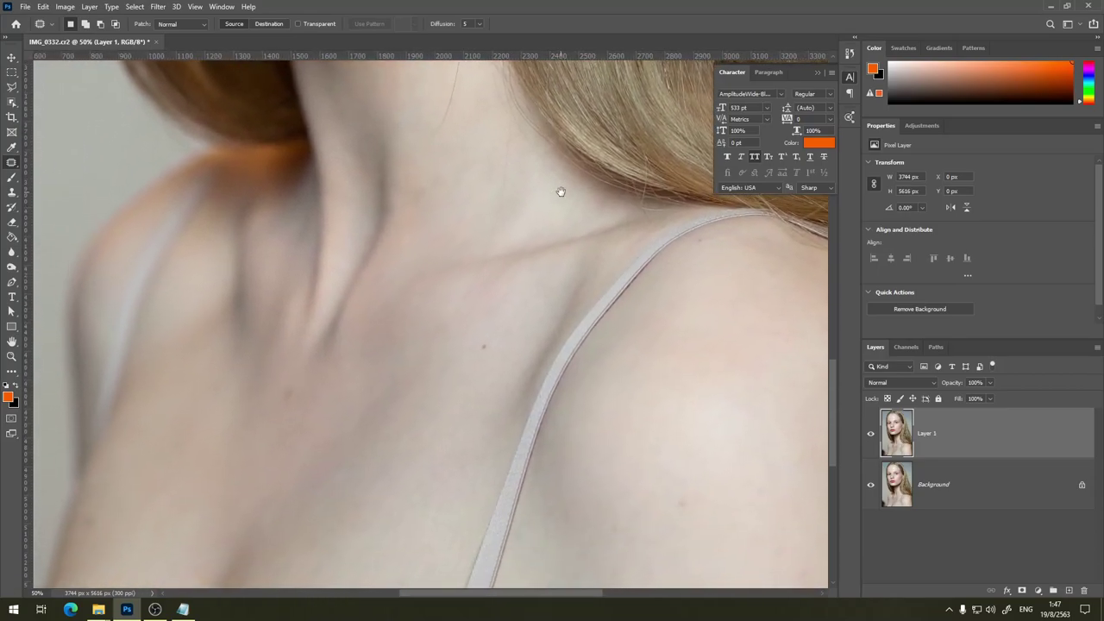
pyautogui.scroll(-2, 530, 224)
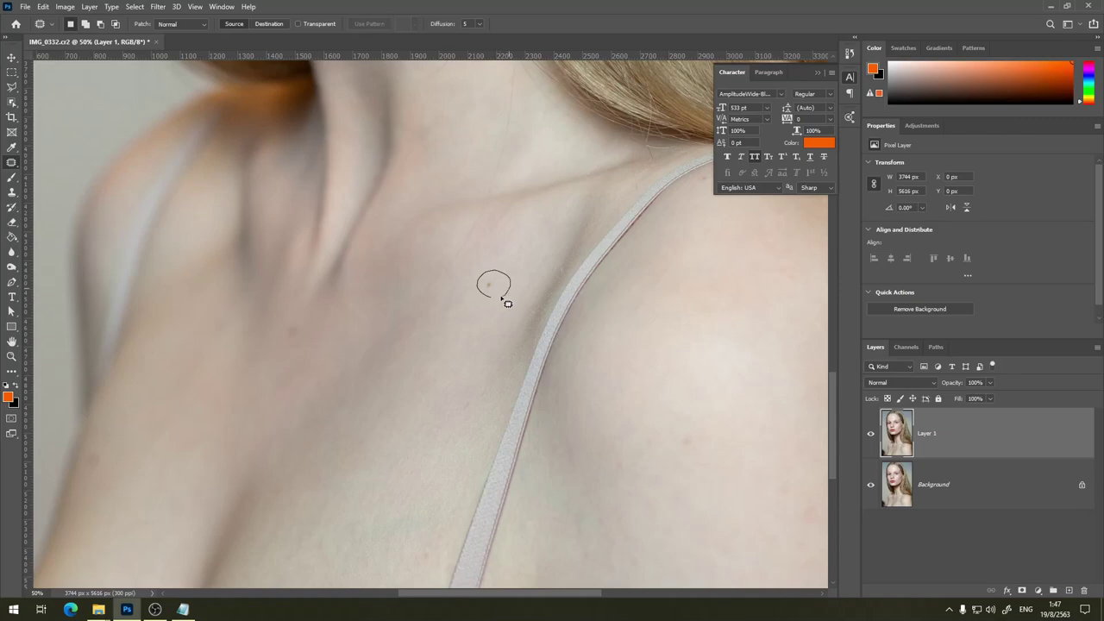
# - Patch the dark spot beside the strap with nearby clean skin and deselect
pyautogui.moveTo(509, 281); pyautogui.dragTo(498, 301)
pyautogui.hotkey('ctrl', 'z')
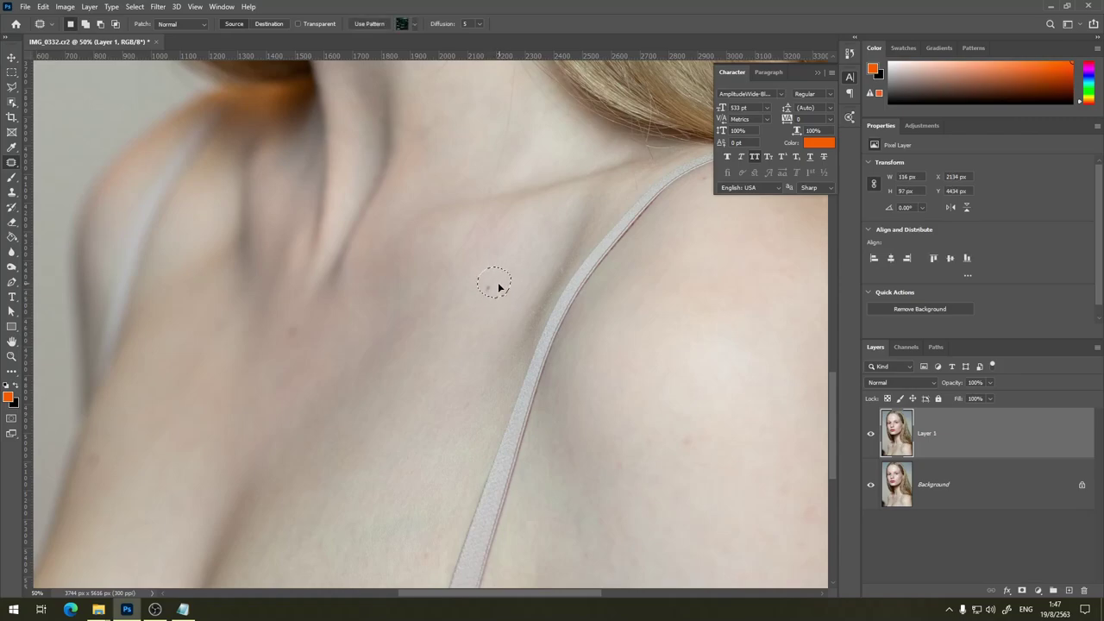
pyautogui.moveTo(496, 294); pyautogui.dragTo(478, 345)
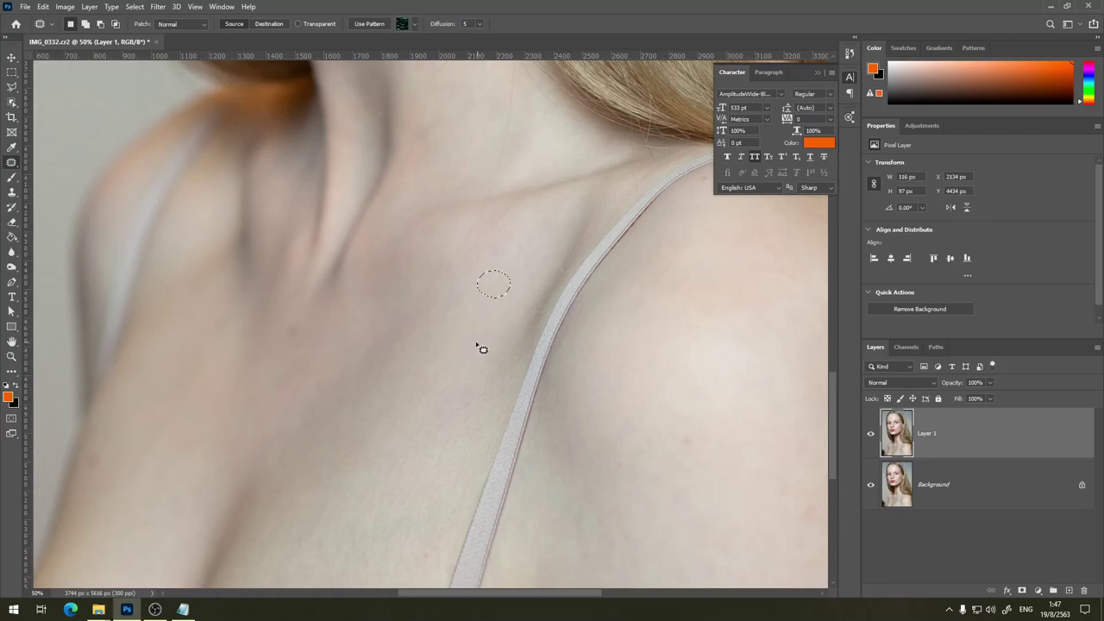
pyautogui.click(556, 326)
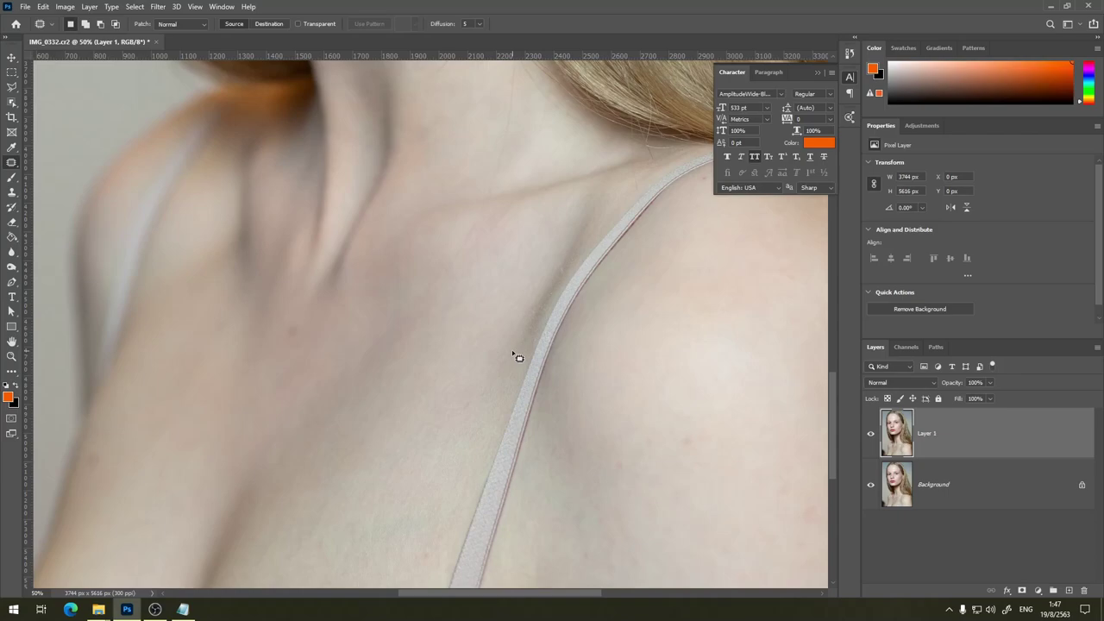
pyautogui.moveTo(641, 382)
pyautogui.mouseDown()
pyautogui.moveTo(434, 261)
pyautogui.moveTo(695, 275)
pyautogui.mouseUp()
pyautogui.scroll(3, 716, 283)
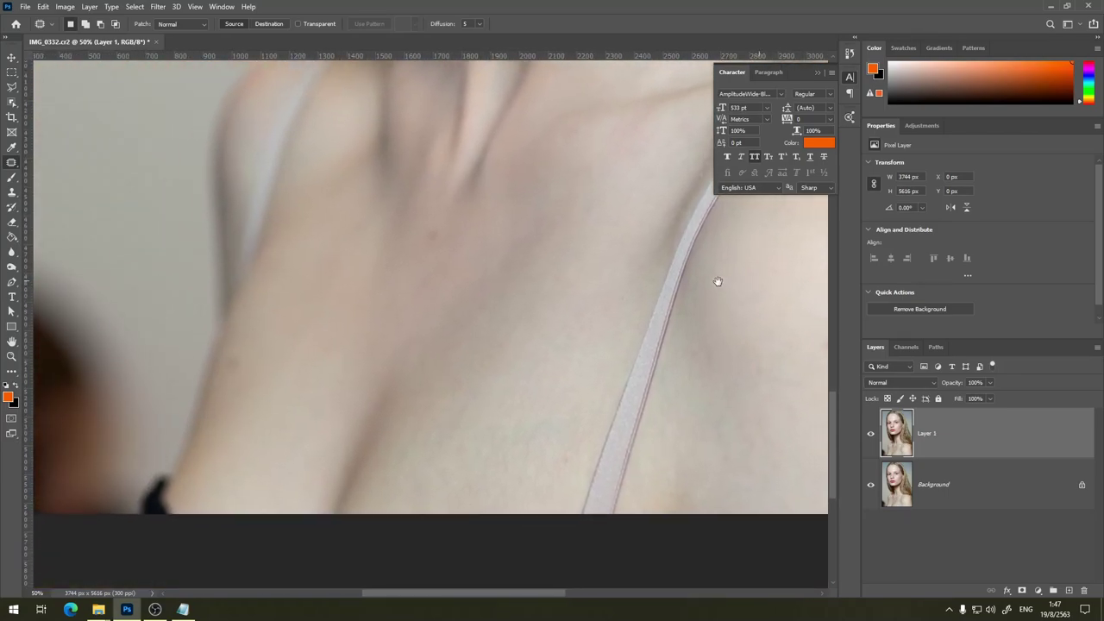
pyautogui.scroll(5, 522, 354)
pyautogui.scroll(5, 499, 365)
pyautogui.scroll(5, 498, 366)
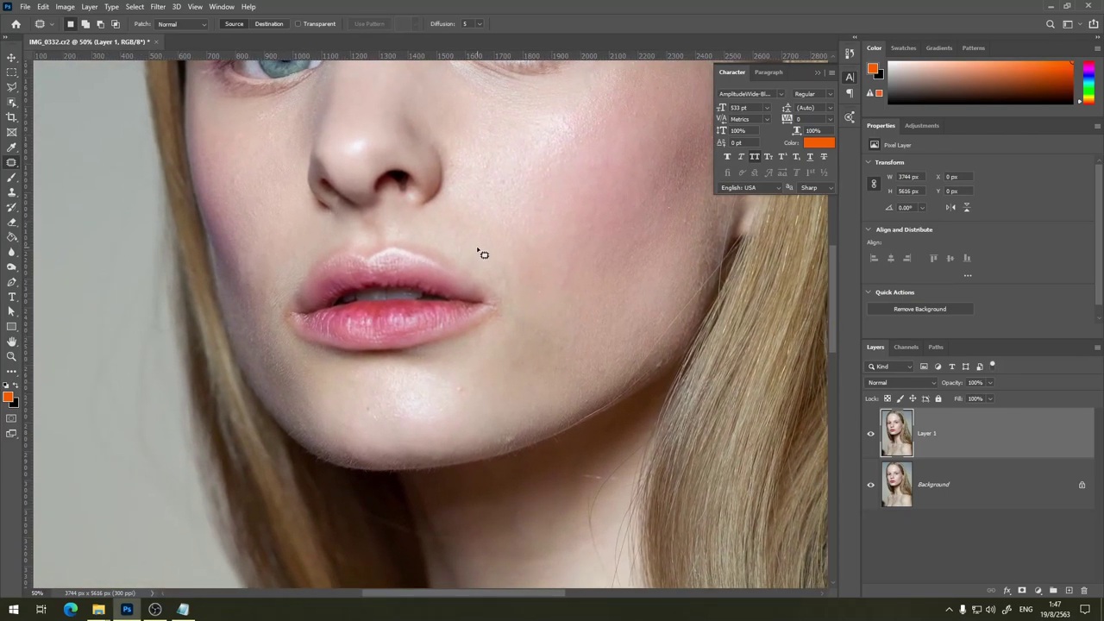
# - Zoom in, patch two small chin blemishes below the lips with clean skin, then zoom out
pyautogui.hotkey('ctrl', '+')
pyautogui.scroll(-2, 609, 337)
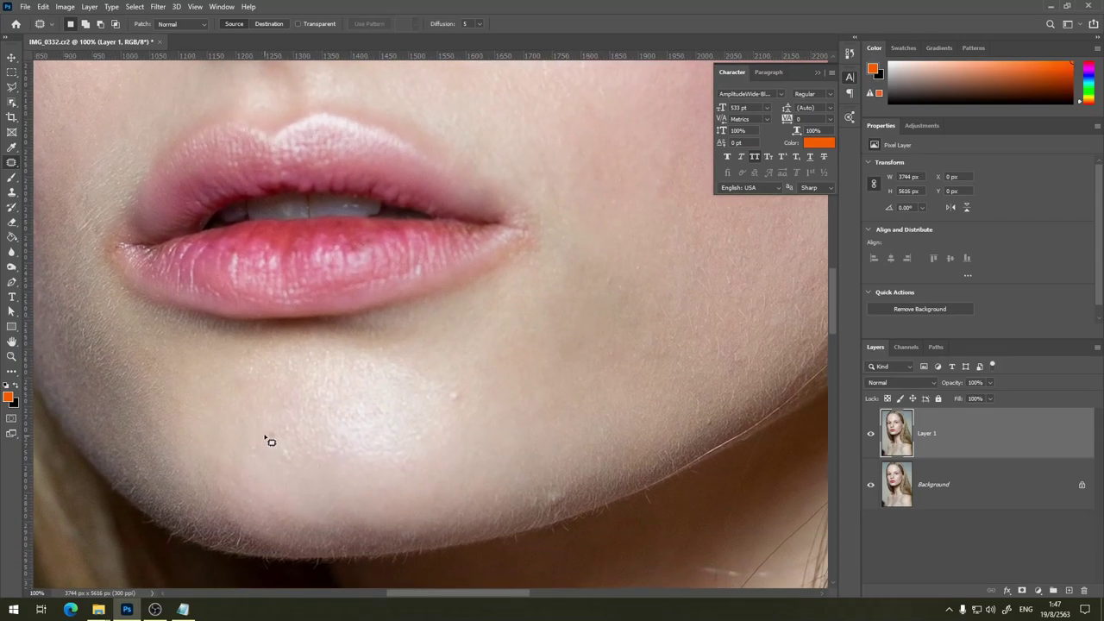
pyautogui.moveTo(277, 450)
pyautogui.mouseDown()
pyautogui.moveTo(253, 421)
pyautogui.moveTo(332, 439)
pyautogui.moveTo(294, 421)
pyautogui.mouseUp()
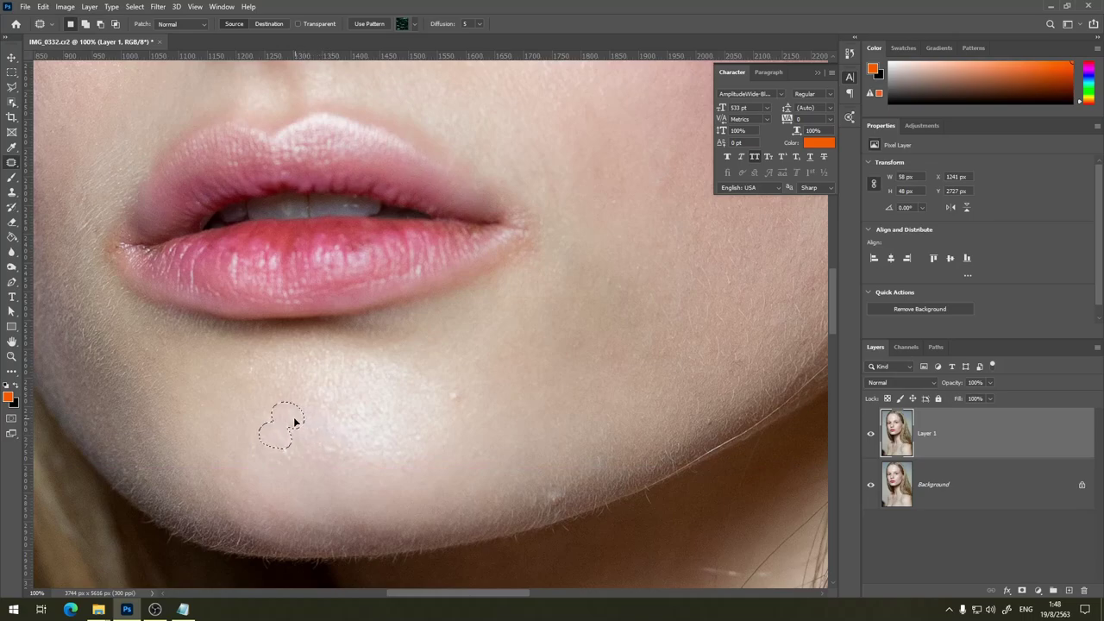
pyautogui.moveTo(294, 421); pyautogui.dragTo(291, 422)
pyautogui.hotkey('ctrl', 'd')
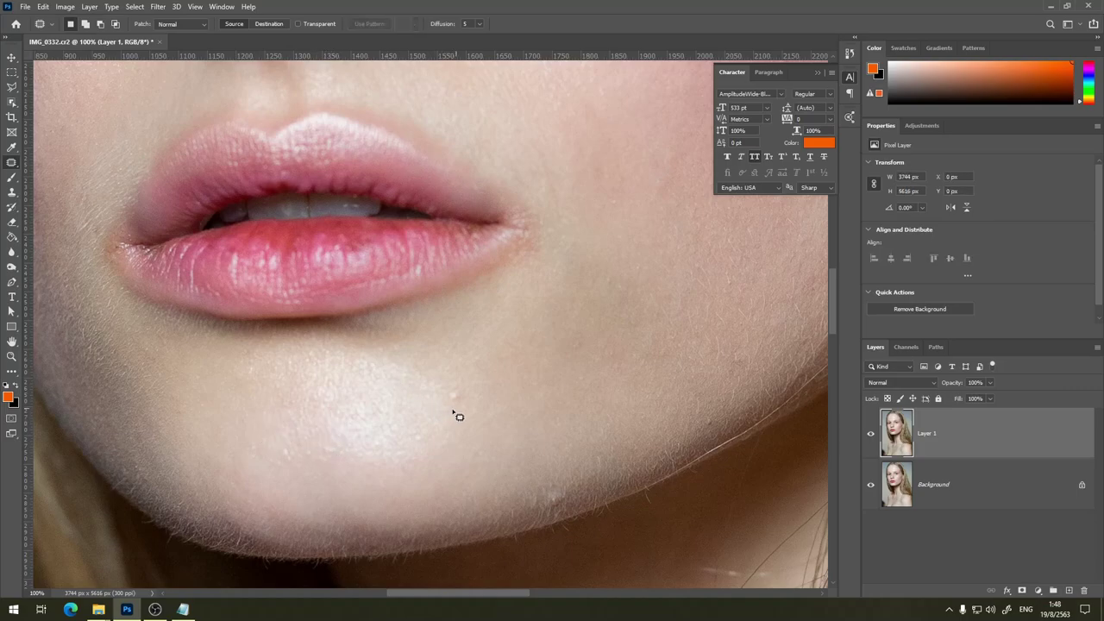
pyautogui.moveTo(456, 406)
pyautogui.mouseDown()
pyautogui.moveTo(455, 382)
pyautogui.moveTo(470, 433)
pyautogui.moveTo(460, 363)
pyautogui.mouseUp()
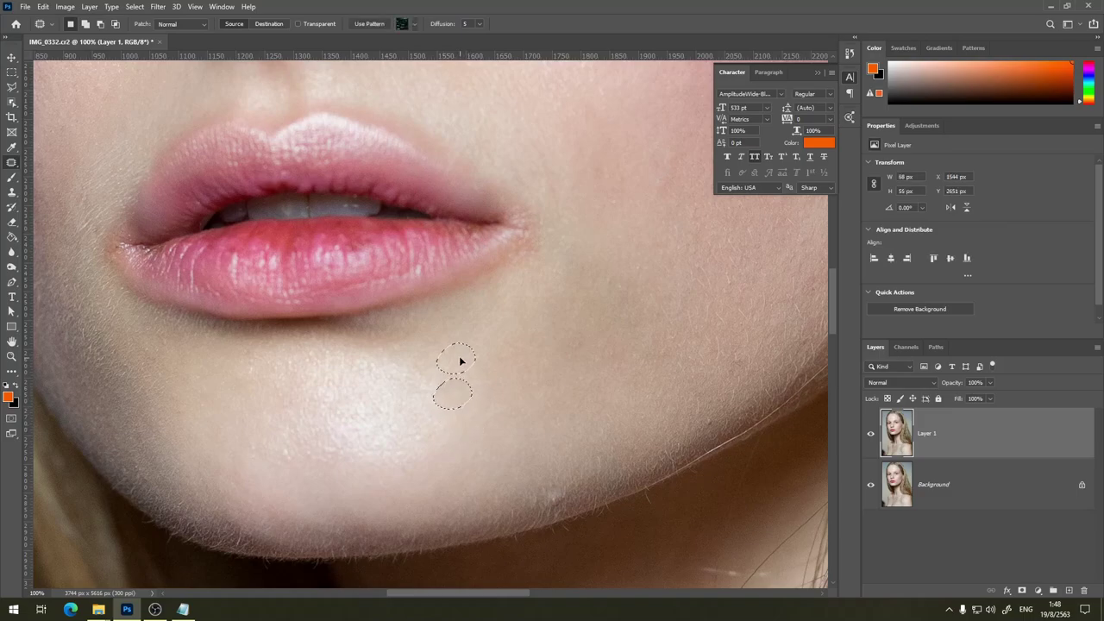
pyautogui.hotkey('ctrl', 'd')
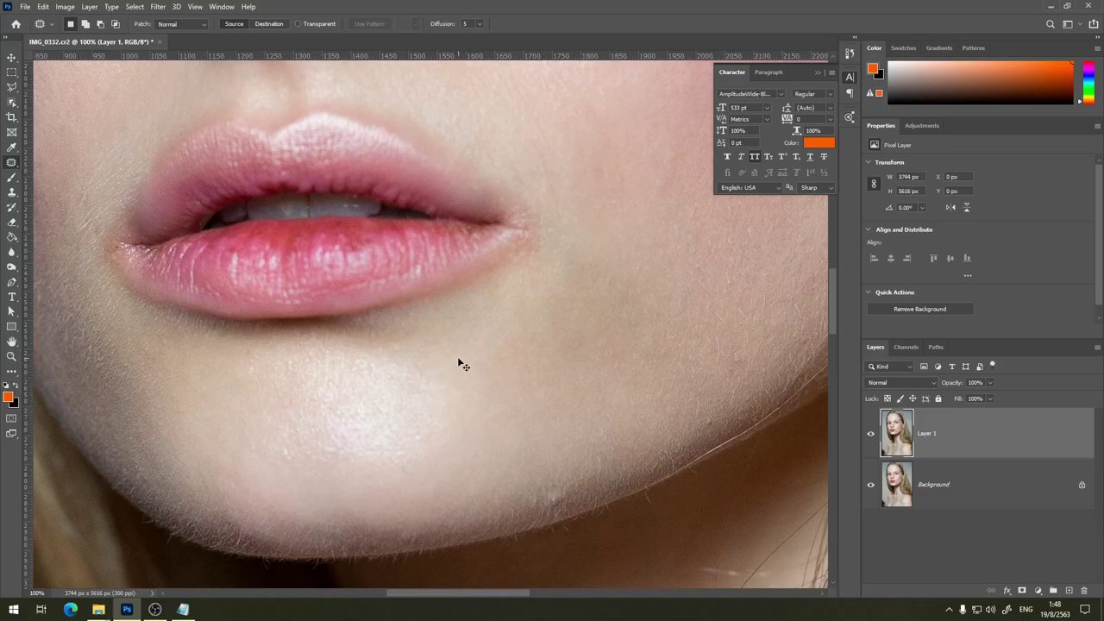
pyautogui.hotkey('ctrl', '-')
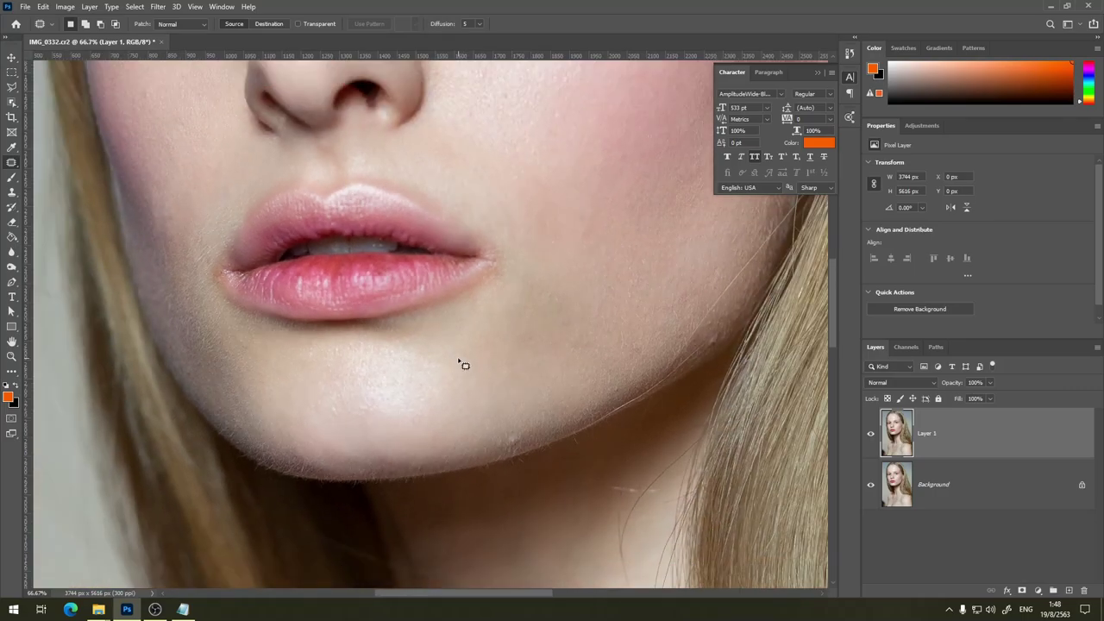
pyautogui.hotkey('ctrl', '-')
pyautogui.hotkey('ctrl', '-')
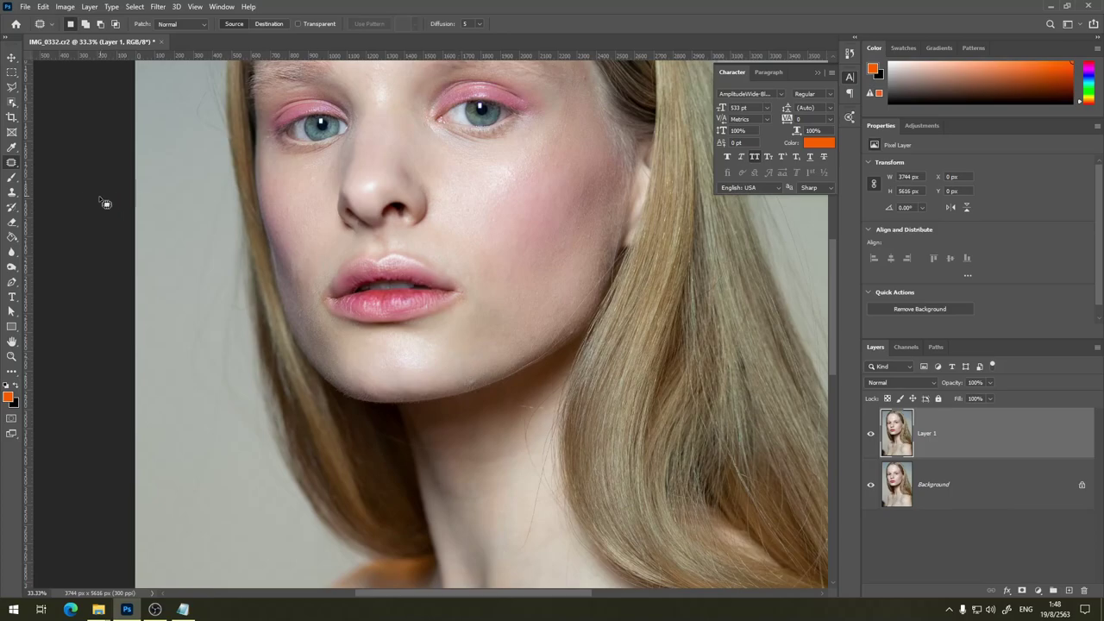
# - Switch to the Clone Stamp Tool and zoom to 100% centred on the right-side eye
pyautogui.click(16, 193)
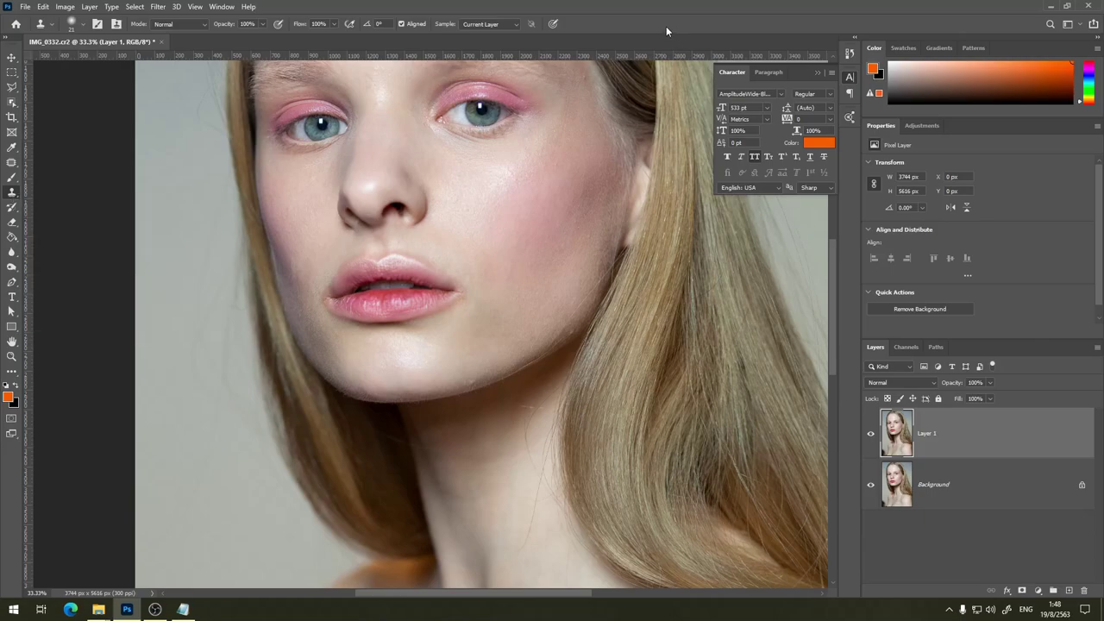
pyautogui.hotkey('ctrl', '+')
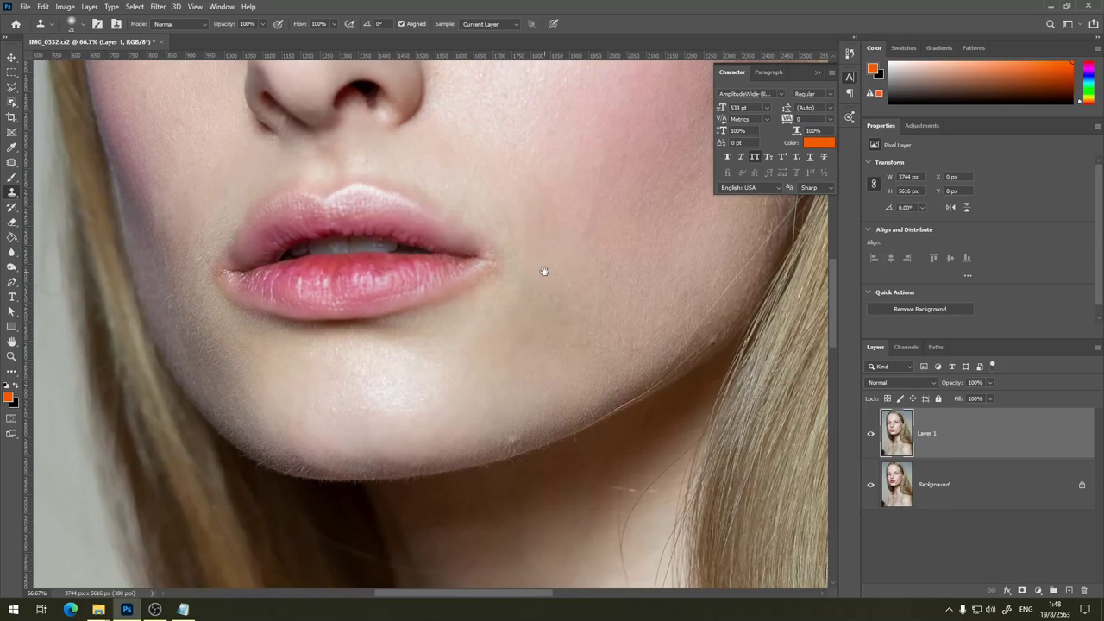
pyautogui.moveTo(544, 271); pyautogui.dragTo(495, 342)
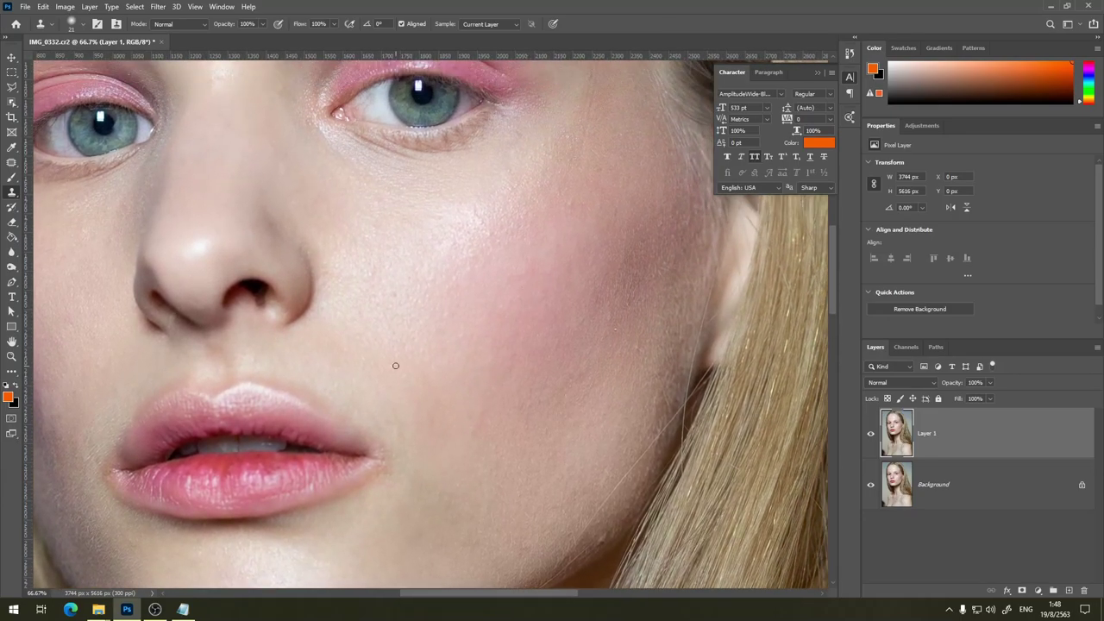
pyautogui.moveTo(437, 254); pyautogui.dragTo(518, 342)
pyautogui.moveTo(505, 278); pyautogui.dragTo(491, 365)
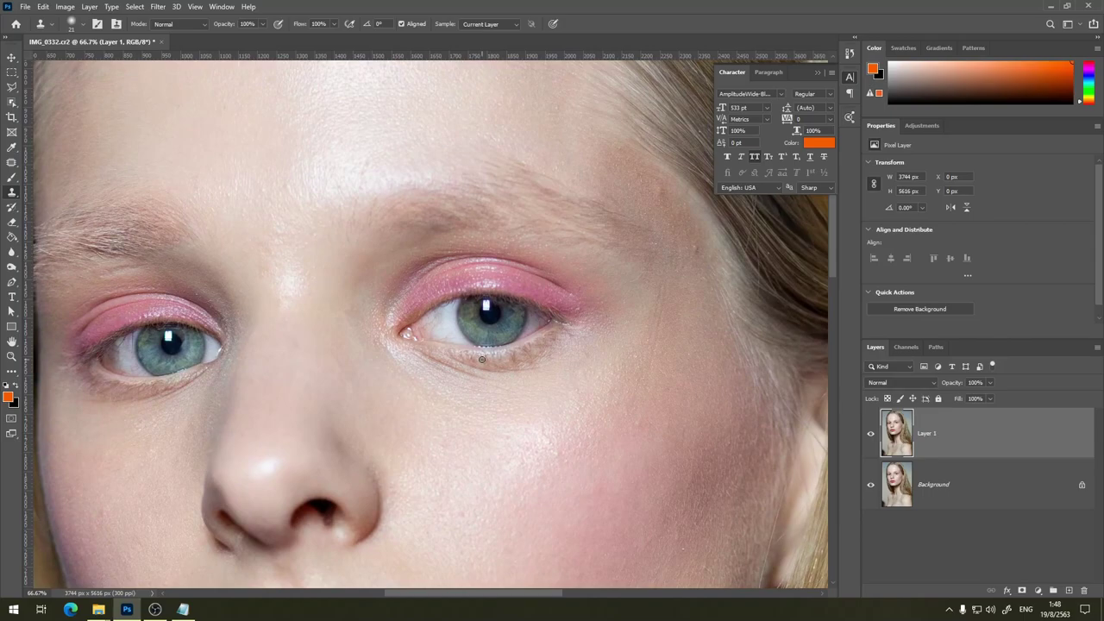
pyautogui.hotkey('ctrl', '+')
pyautogui.moveTo(645, 316); pyautogui.dragTo(396, 333)
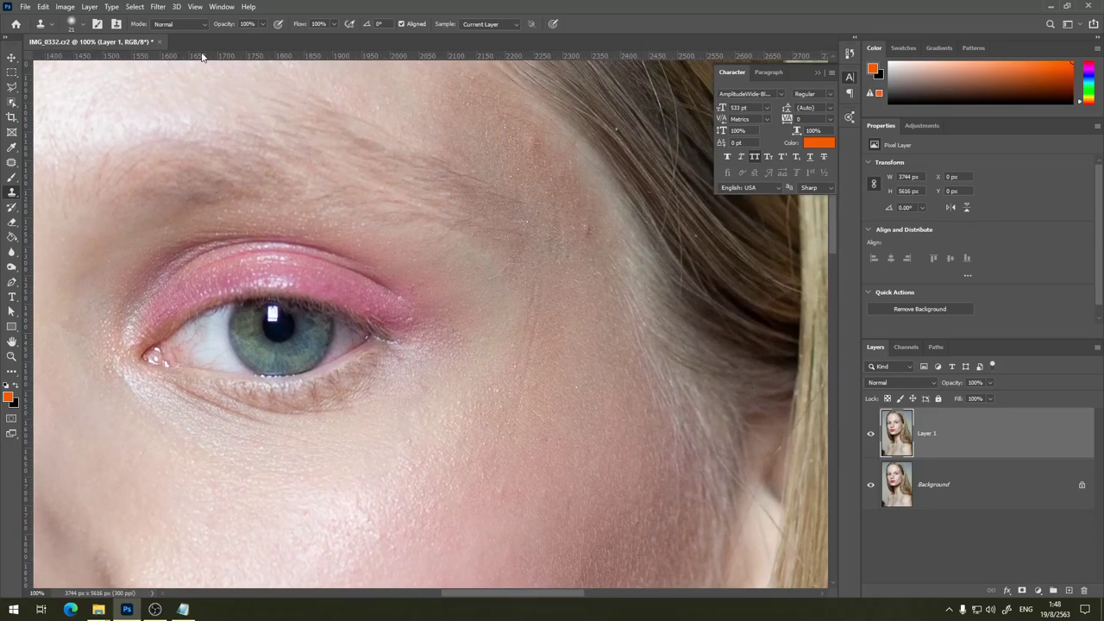
# - Give the clone brush a Soft Round 35 px tip, 0% hardness, and 4% flow
pyautogui.click(74, 25)
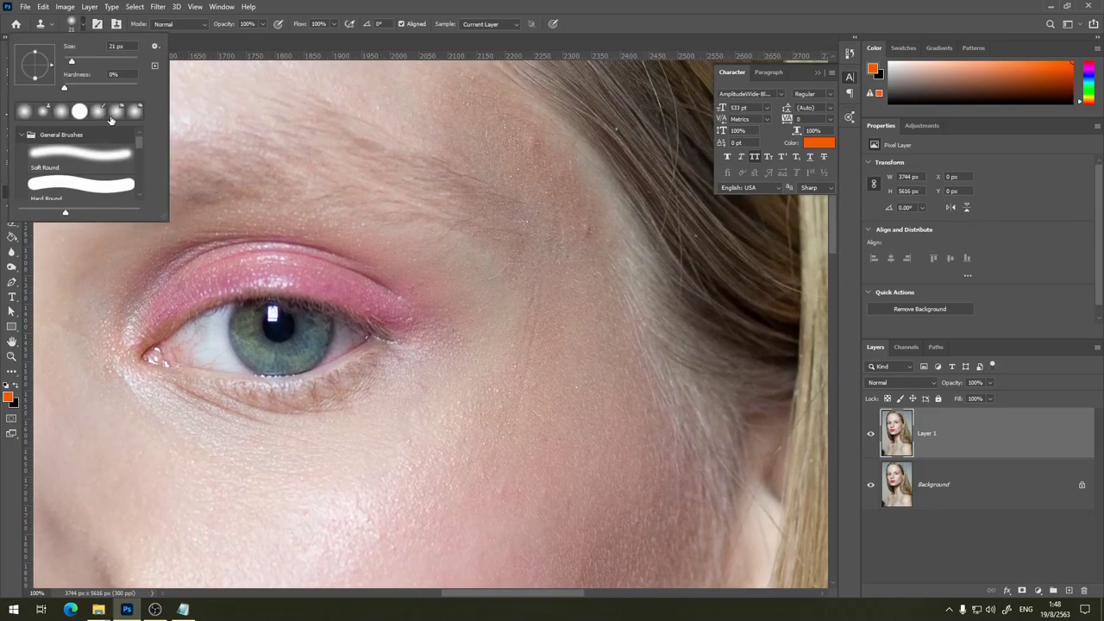
pyautogui.click(106, 162)
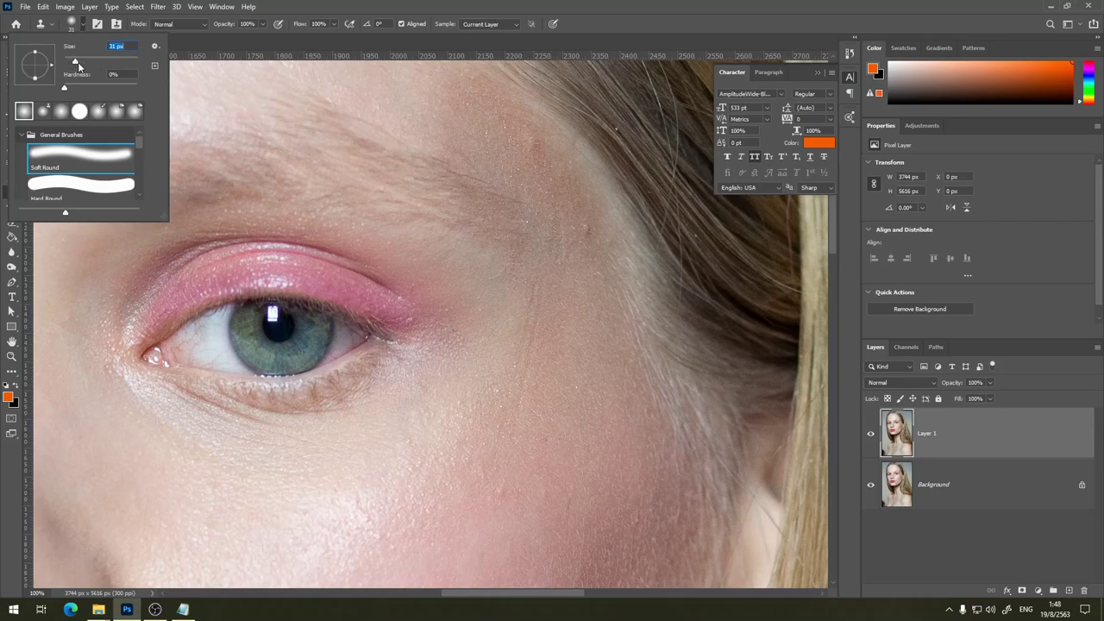
pyautogui.click(619, 31)
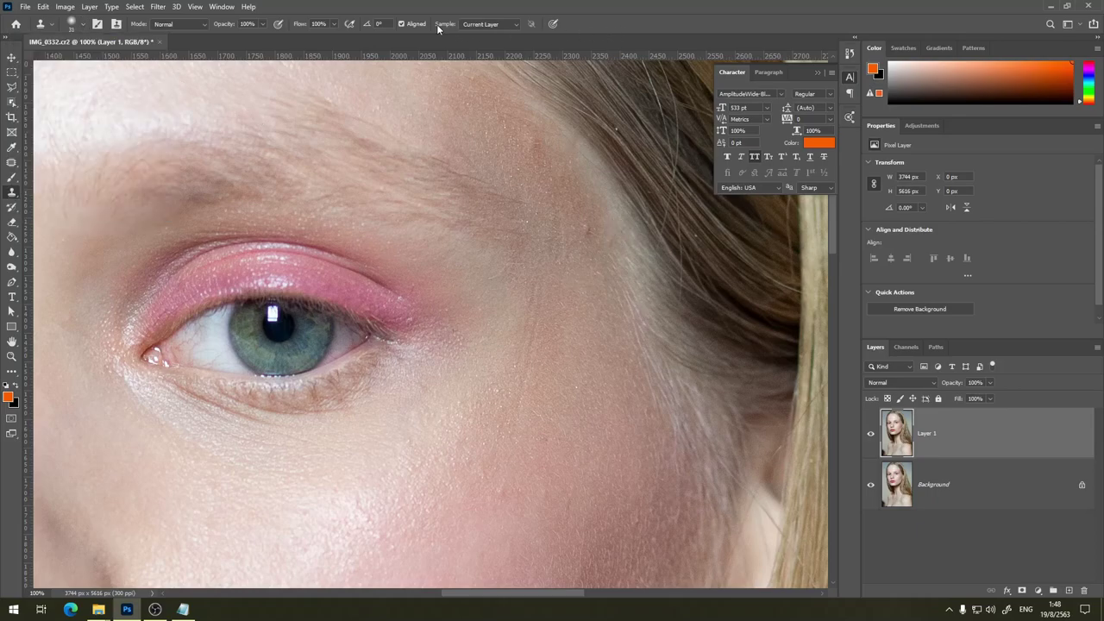
pyautogui.click(332, 25)
pyautogui.moveTo(337, 38); pyautogui.dragTo(299, 39)
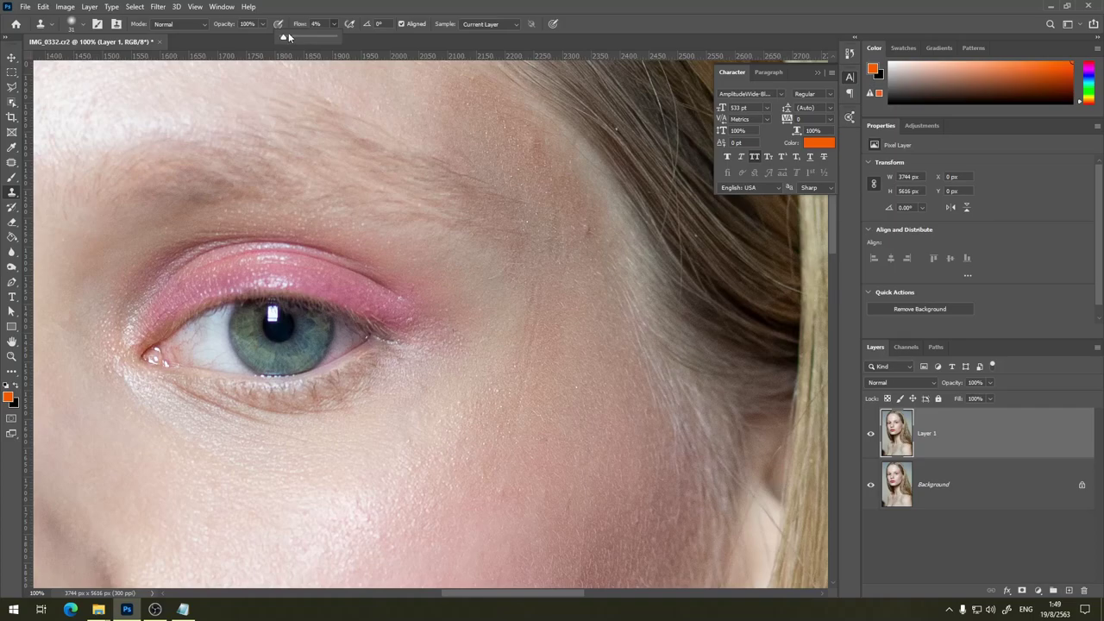
pyautogui.moveTo(283, 34); pyautogui.dragTo(281, 35)
# - Sample clean skin and clone over the crease and marks on the temple
pyautogui.press('alt')
pyautogui.keyDown('alt'); pyautogui.click(583, 263); pyautogui.keyUp('alt')
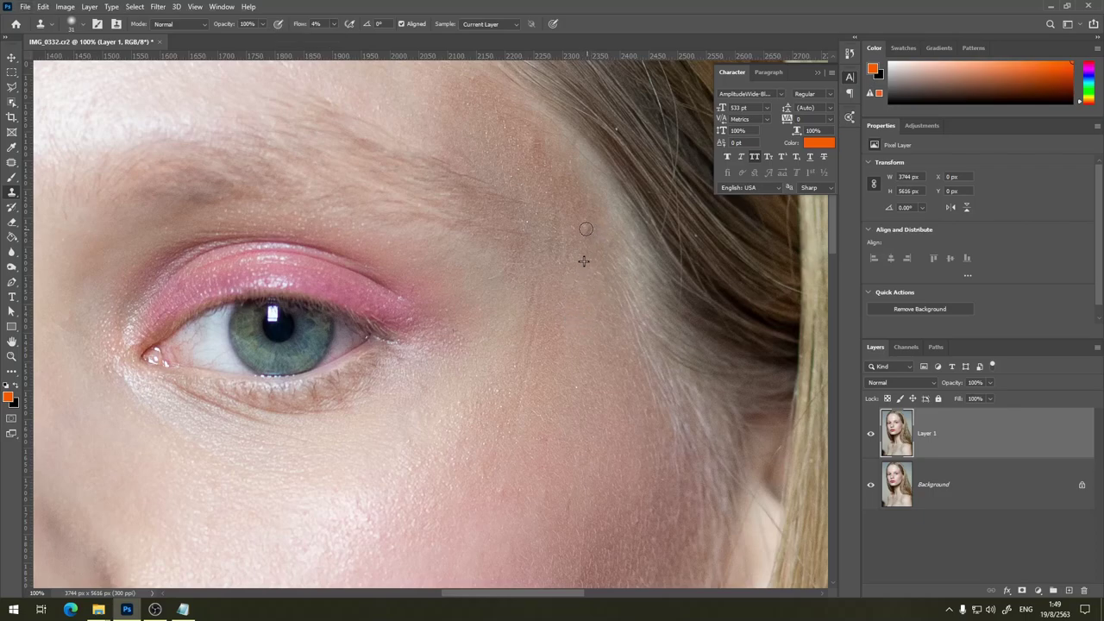
pyautogui.moveTo(586, 229); pyautogui.dragTo(587, 225)
pyautogui.moveTo(574, 279)
pyautogui.mouseDown()
pyautogui.moveTo(568, 254)
pyautogui.moveTo(575, 288)
pyautogui.mouseUp()
pyautogui.moveTo(537, 307)
pyautogui.mouseDown()
pyautogui.moveTo(527, 358)
pyautogui.moveTo(540, 285)
pyautogui.moveTo(525, 373)
pyautogui.moveTo(530, 324)
pyautogui.moveTo(574, 364)
pyautogui.mouseUp()
pyautogui.moveTo(532, 337)
pyautogui.mouseDown()
pyautogui.moveTo(527, 357)
pyautogui.moveTo(517, 352)
pyautogui.moveTo(525, 315)
pyautogui.moveTo(518, 370)
pyautogui.moveTo(540, 307)
pyautogui.mouseUp()
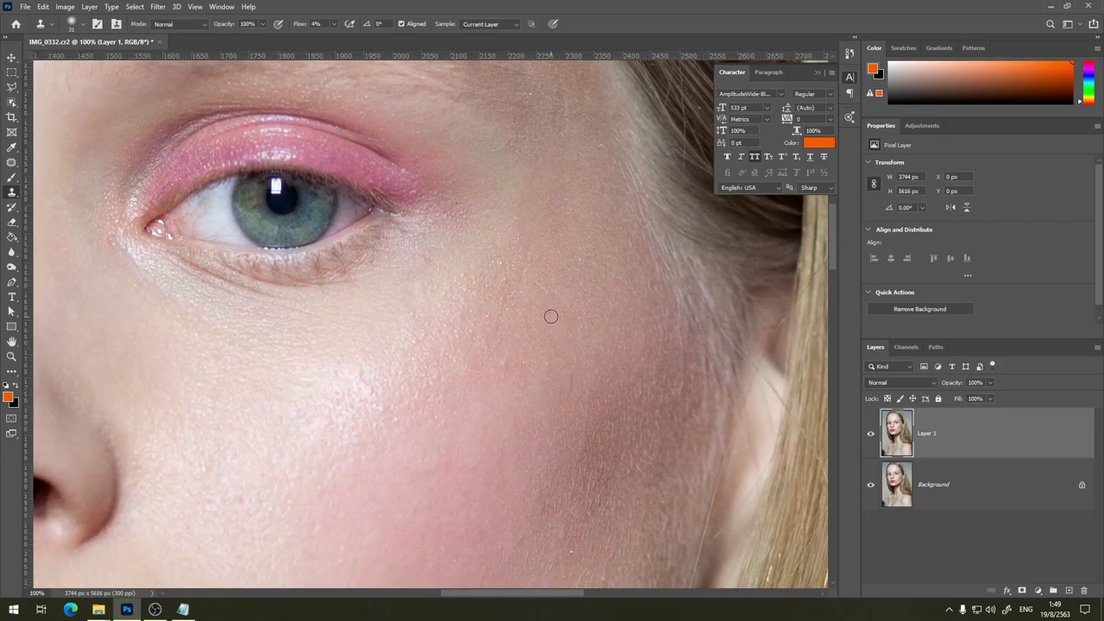
# - Resample nearby skin and clone over the cheek below the eye and beside the nose
pyautogui.keyDown('alt'); pyautogui.click(553, 366); pyautogui.keyUp('alt')
pyautogui.moveTo(504, 364)
pyautogui.mouseDown()
pyautogui.moveTo(567, 377)
pyautogui.moveTo(507, 356)
pyautogui.mouseUp()
pyautogui.keyDown('alt'); pyautogui.click(558, 332); pyautogui.keyUp('alt')
pyautogui.keyDown('alt'); pyautogui.click(559, 326); pyautogui.keyUp('alt')
pyautogui.moveTo(552, 308)
pyautogui.mouseDown()
pyautogui.moveTo(626, 276)
pyautogui.moveTo(665, 279)
pyautogui.mouseUp()
pyautogui.moveTo(506, 285)
pyautogui.mouseDown()
pyautogui.moveTo(613, 291)
pyautogui.moveTo(608, 258)
pyautogui.mouseUp()
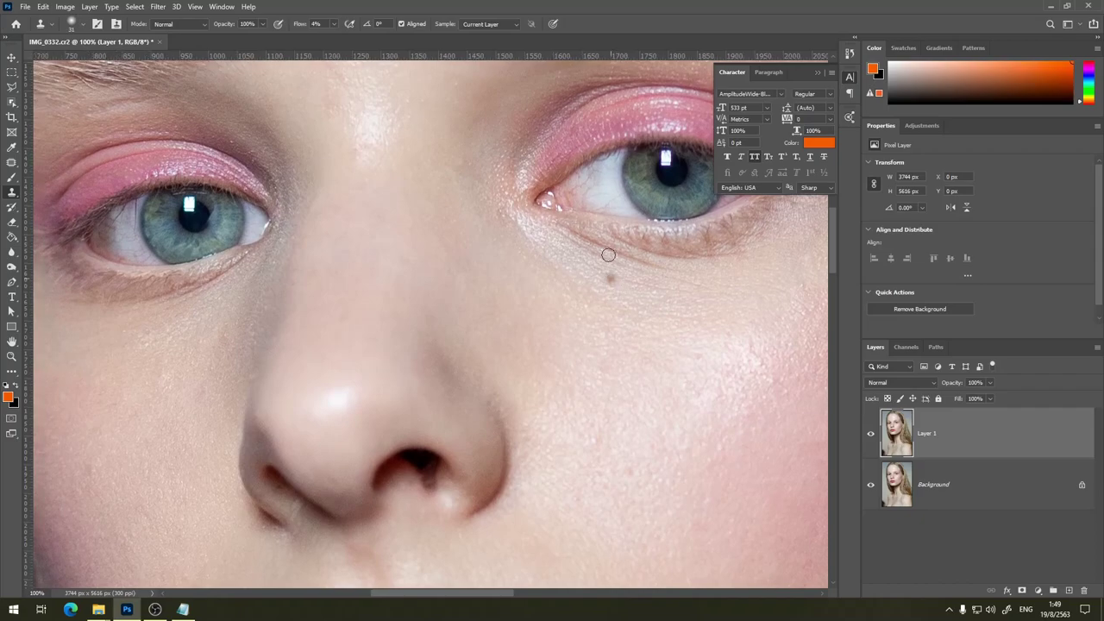
pyautogui.moveTo(500, 273)
pyautogui.mouseDown()
pyautogui.moveTo(586, 249)
pyautogui.moveTo(586, 259)
pyautogui.moveTo(629, 237)
pyautogui.mouseUp()
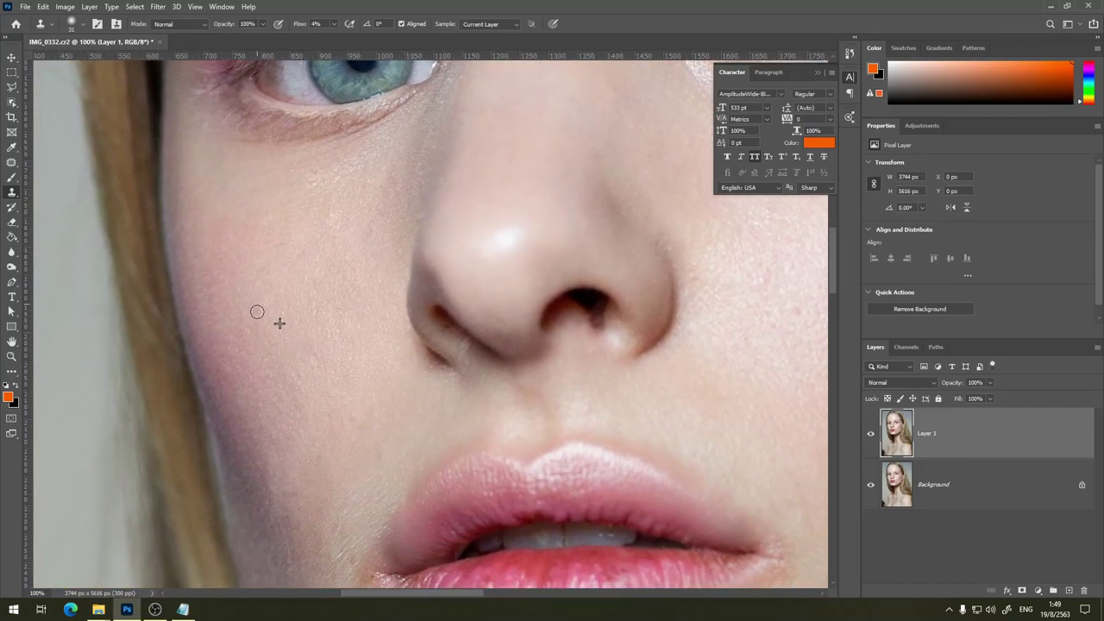
pyautogui.moveTo(257, 311); pyautogui.dragTo(269, 310)
# - Zoom out to 33.3%, compare with Layer 1 hidden and shown, and reopen the healing tools
pyautogui.hotkey('ctrl', '-')
pyautogui.hotkey('ctrl', '-')
pyautogui.hotkey('ctrl', '-')
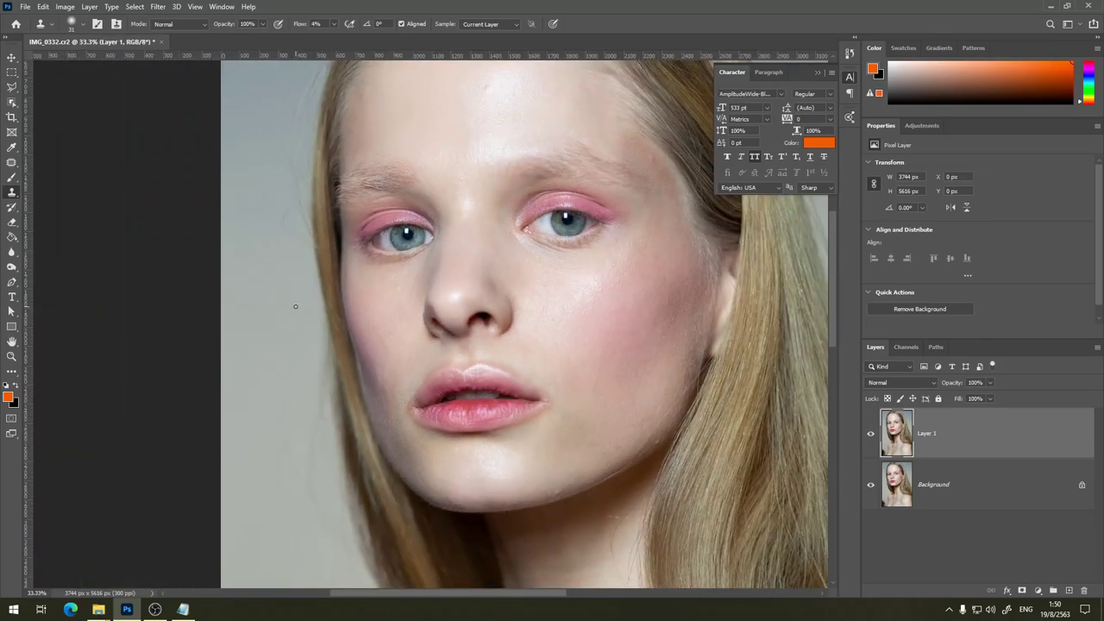
pyautogui.click(871, 434)
pyautogui.click(871, 434)
pyautogui.click(871, 435)
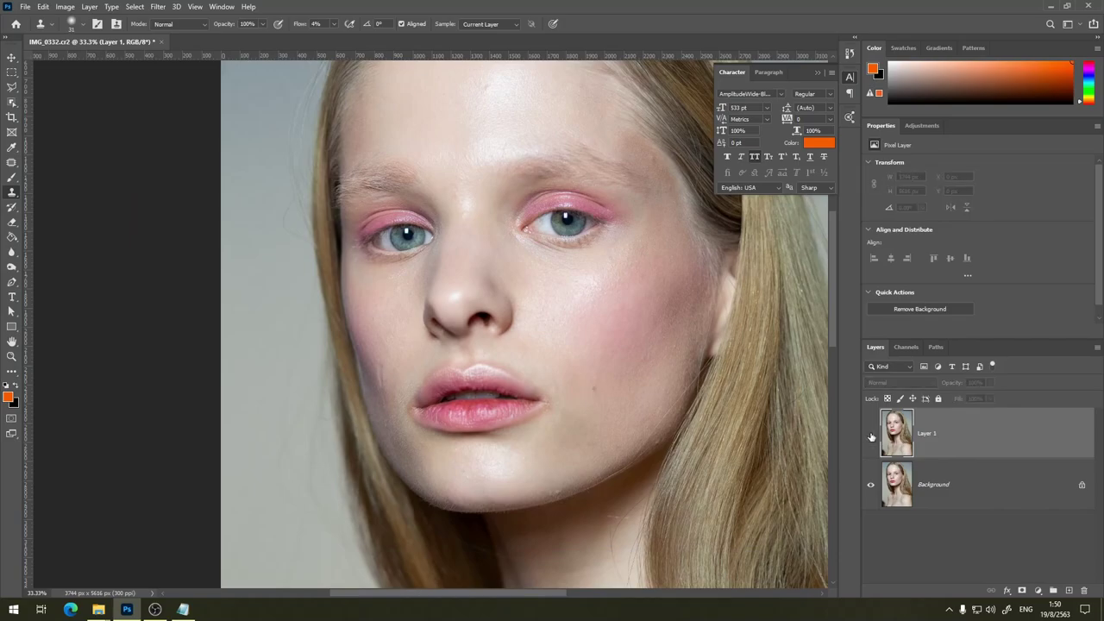
pyautogui.click(871, 434)
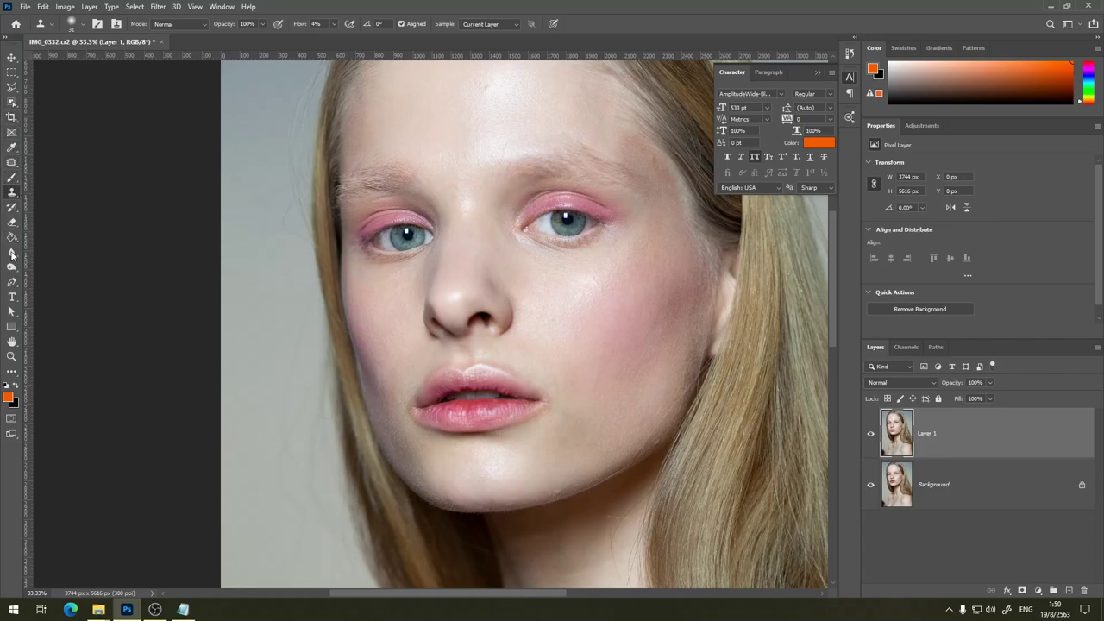
pyautogui.click(12, 164)
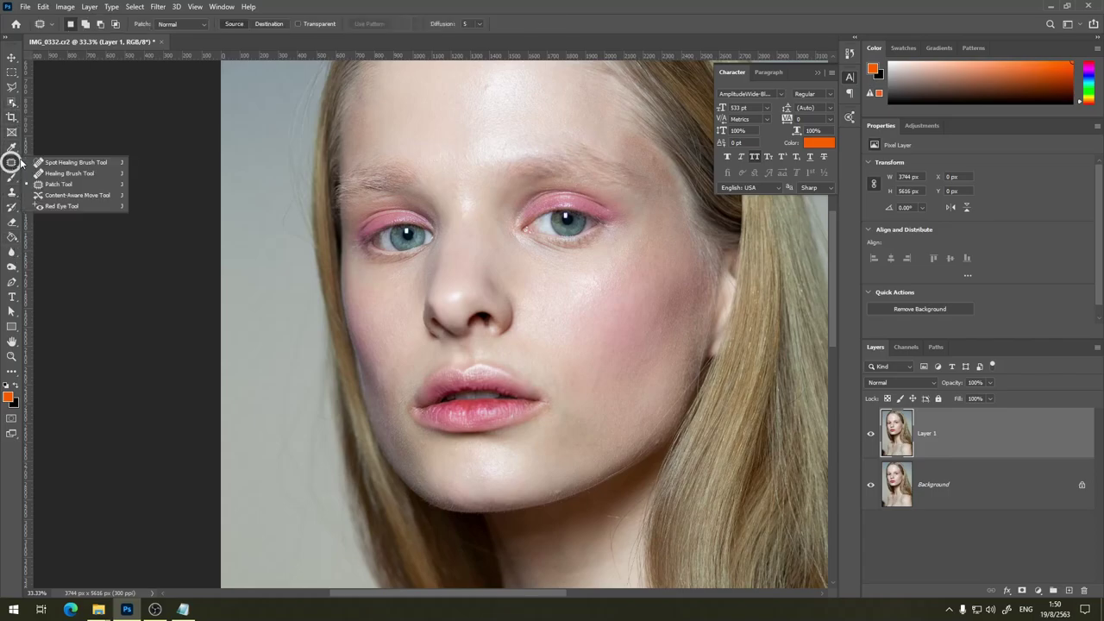
# - Select the Spot Healing Brush, zoom to 66.7%, and heal forehead and hairline blemishes
pyautogui.click(69, 164)
pyautogui.hotkey('ctrl', '+')
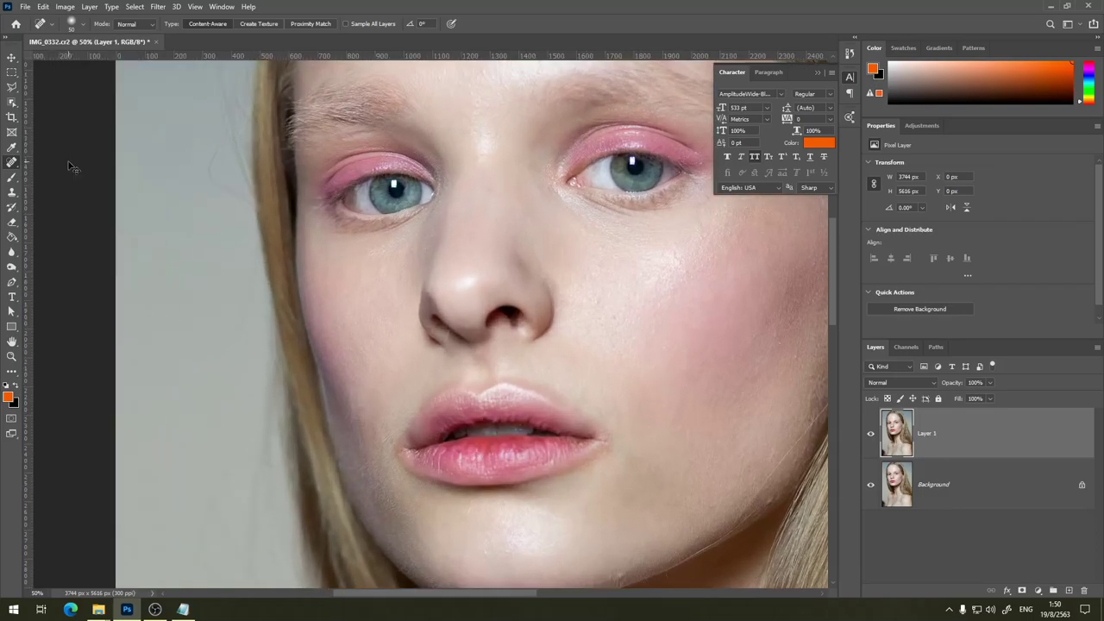
pyautogui.hotkey('ctrl', '+')
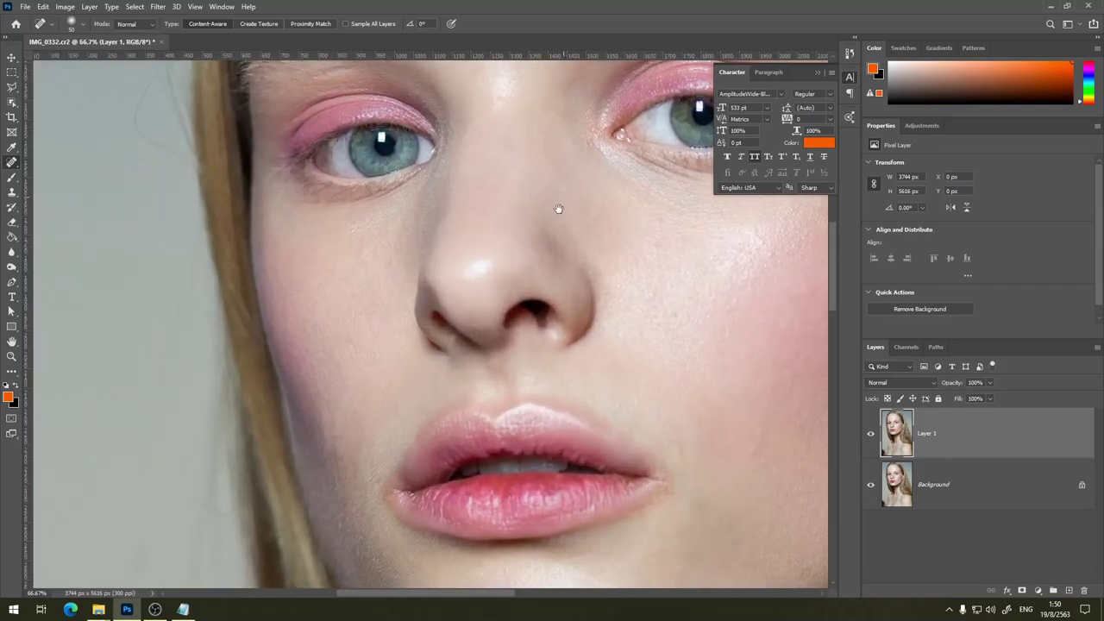
pyautogui.moveTo(561, 207); pyautogui.dragTo(519, 222)
pyautogui.moveTo(457, 234); pyautogui.dragTo(477, 296)
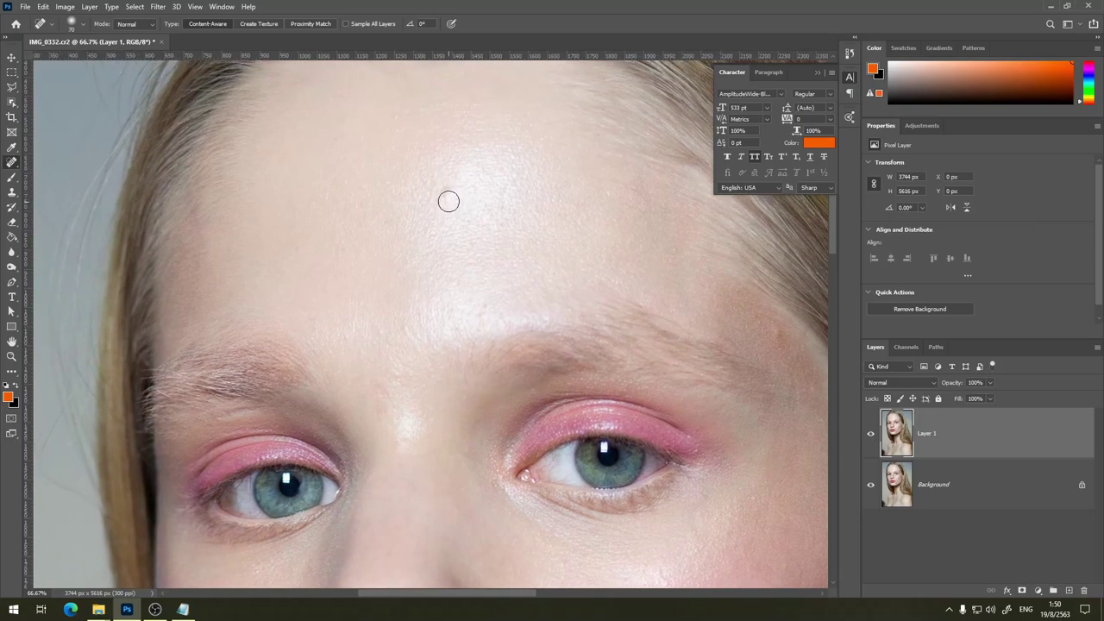
pyautogui.moveTo(446, 195)
pyautogui.mouseDown()
pyautogui.moveTo(454, 191)
pyautogui.moveTo(439, 190)
pyautogui.moveTo(445, 217)
pyautogui.mouseUp()
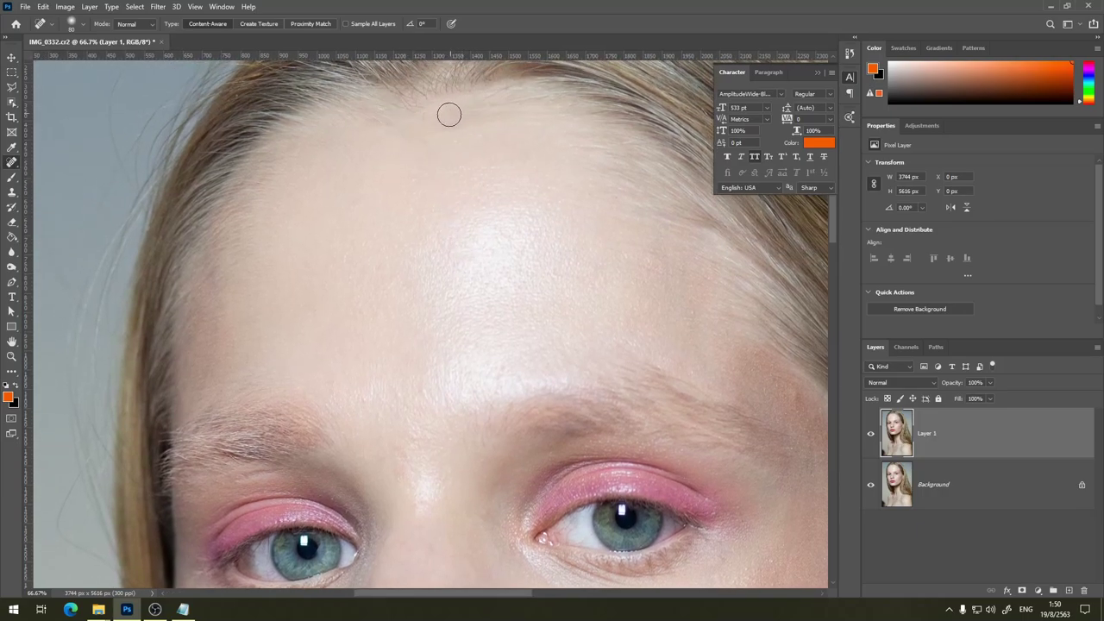
pyautogui.moveTo(449, 113)
pyautogui.mouseDown()
pyautogui.moveTo(529, 97)
pyautogui.moveTo(505, 86)
pyautogui.moveTo(528, 95)
pyautogui.mouseUp()
# - Cancel the sampling warnings and spot-heal the upper forehead and marks above the left eyebrow
pyautogui.keyDown('alt'); pyautogui.click(449, 153); pyautogui.keyUp('alt')
pyautogui.click(595, 239)
pyautogui.keyDown('alt'); pyautogui.click(466, 144); pyautogui.keyUp('alt')
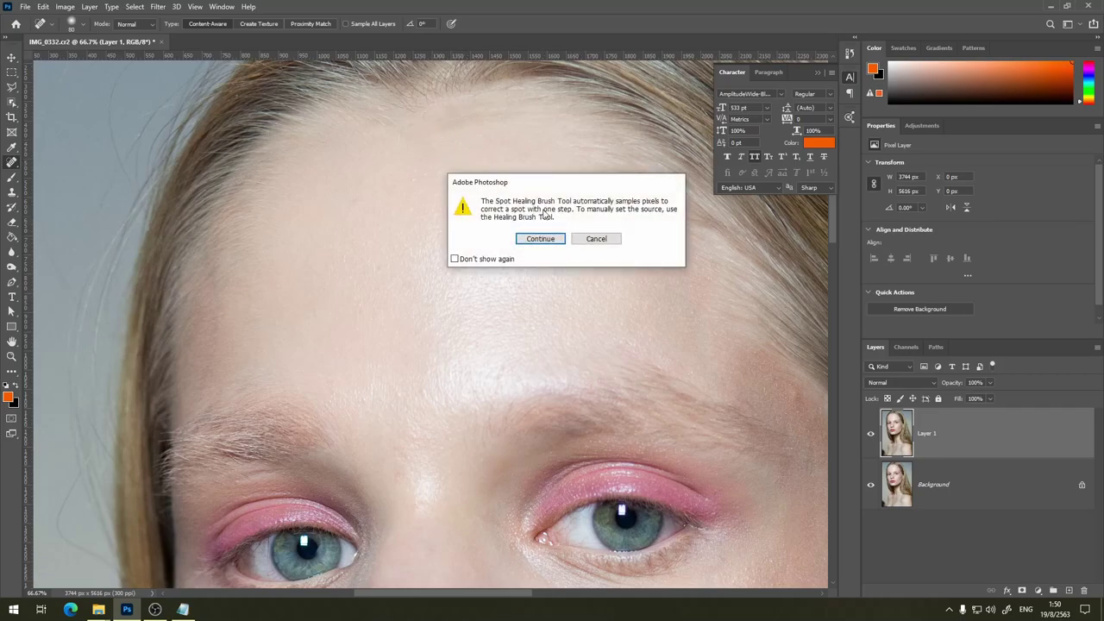
pyautogui.click(595, 239)
pyautogui.moveTo(441, 119); pyautogui.dragTo(483, 109)
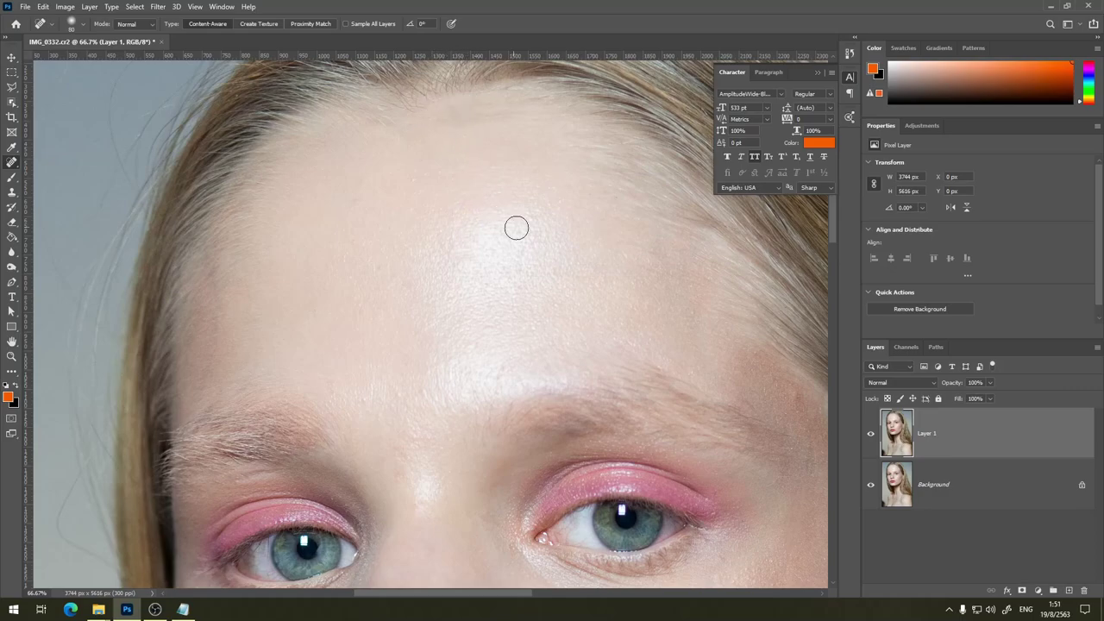
pyautogui.scroll(-2, 517, 228)
pyautogui.scroll(-1, 533, 164)
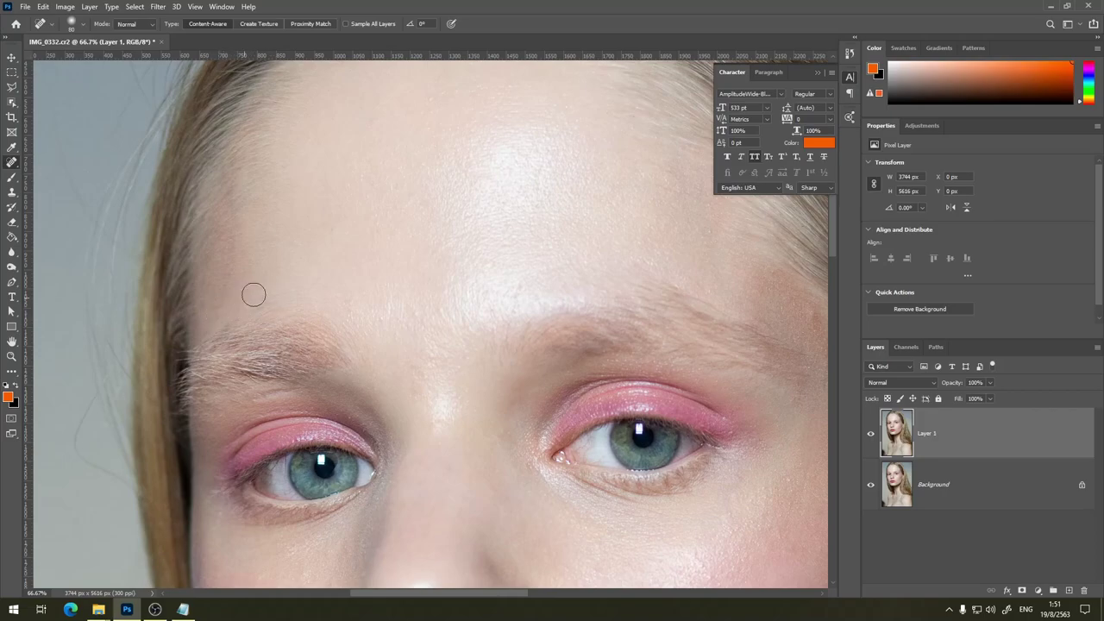
pyautogui.moveTo(247, 306)
pyautogui.mouseDown()
pyautogui.moveTo(324, 296)
pyautogui.moveTo(345, 308)
pyautogui.moveTo(296, 311)
pyautogui.moveTo(357, 328)
pyautogui.moveTo(347, 332)
pyautogui.mouseUp()
pyautogui.moveTo(236, 298); pyautogui.dragTo(223, 307)
# - Spot-heal the skin beside the nose and under both eyes on Layer 1
pyautogui.scroll(-3, 434, 301)
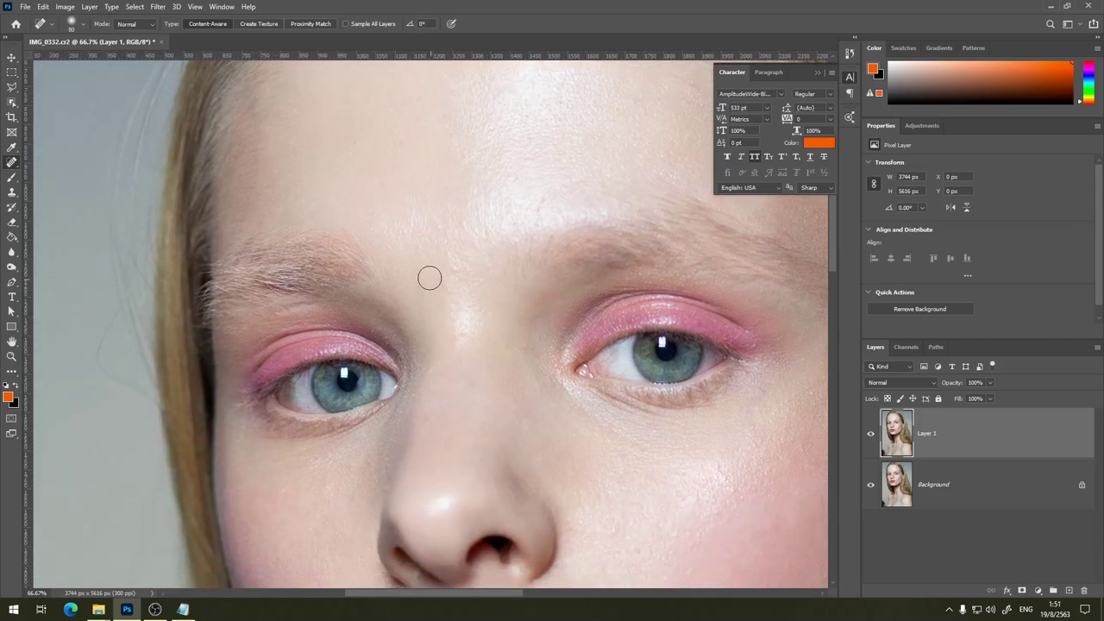
pyautogui.hscroll(-2, 440, 371)
pyautogui.scroll(-1, 439, 371)
pyautogui.moveTo(460, 400); pyautogui.dragTo(448, 432)
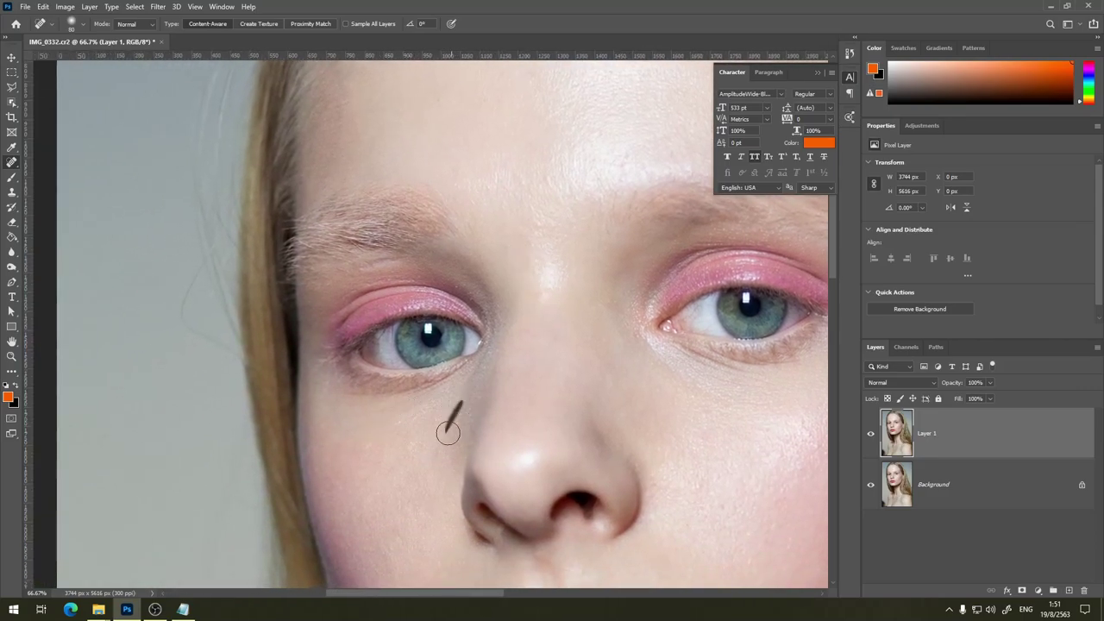
pyautogui.scroll(-1, 452, 388)
pyautogui.hscroll(2, 452, 388)
pyautogui.scroll(-2, 492, 319)
pyautogui.hscroll(3, 491, 319)
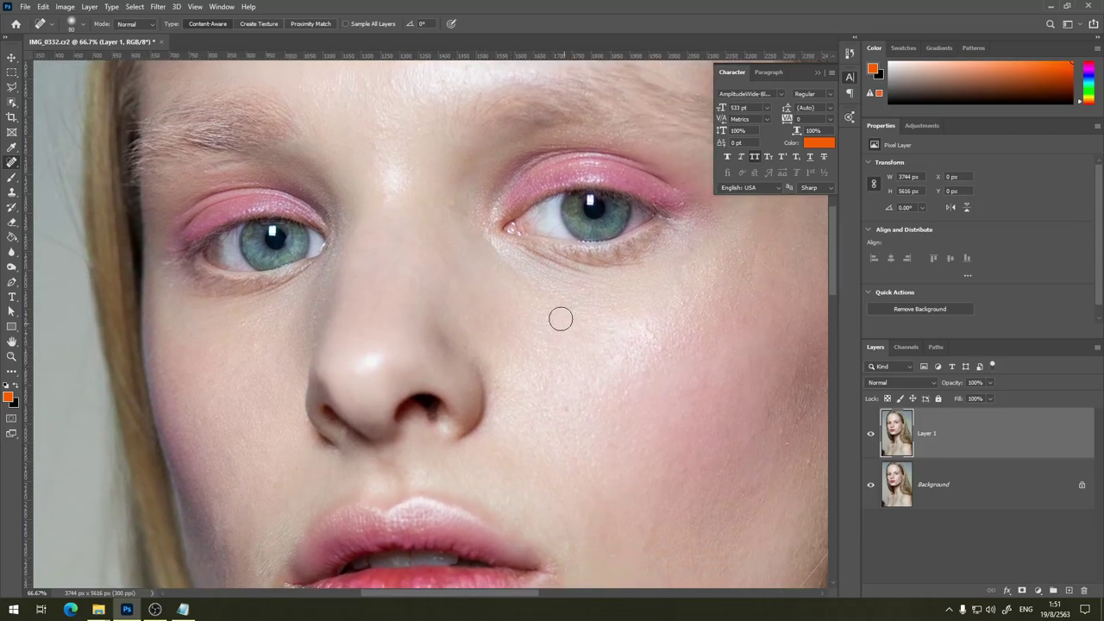
pyautogui.moveTo(543, 268); pyautogui.dragTo(583, 284)
pyautogui.moveTo(526, 257); pyautogui.dragTo(592, 297)
pyautogui.moveTo(538, 268)
pyautogui.mouseDown()
pyautogui.moveTo(587, 288)
pyautogui.moveTo(579, 229)
pyautogui.mouseUp()
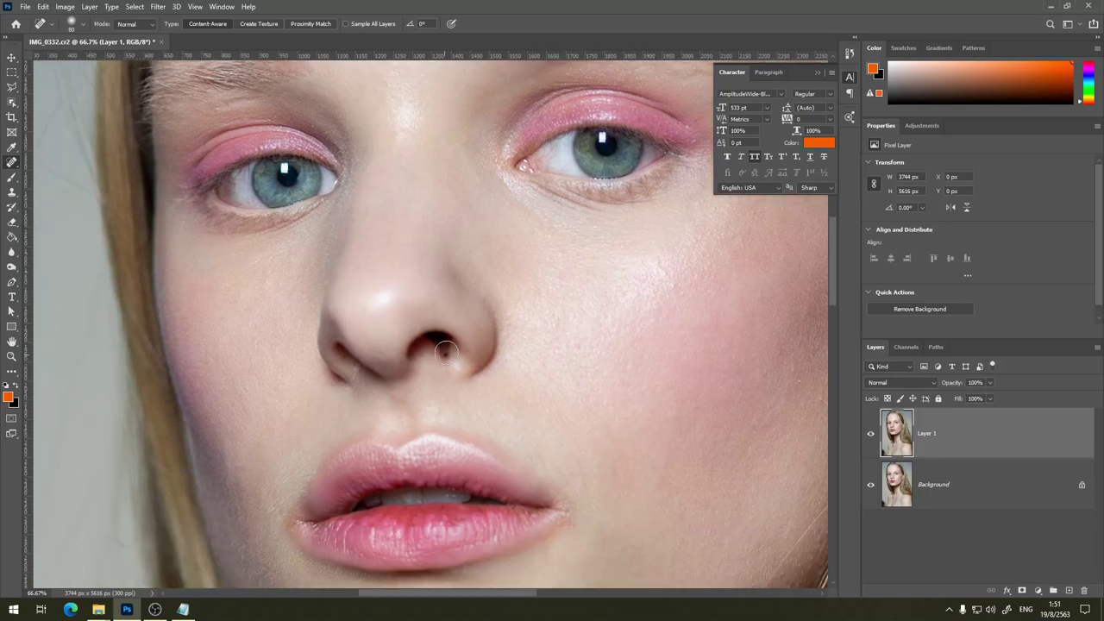
# - Heal away the stray hairs along the jawline below the lips
pyautogui.moveTo(533, 270); pyautogui.dragTo(542, 234)
pyautogui.moveTo(391, 430); pyautogui.dragTo(464, 270)
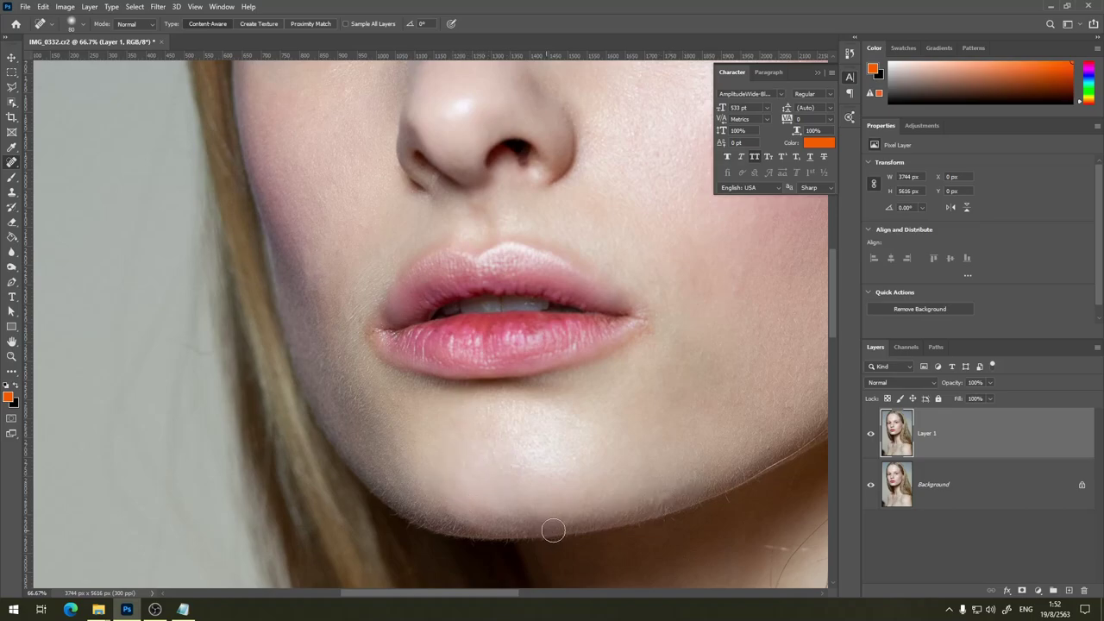
pyautogui.hscroll(4, 517, 522)
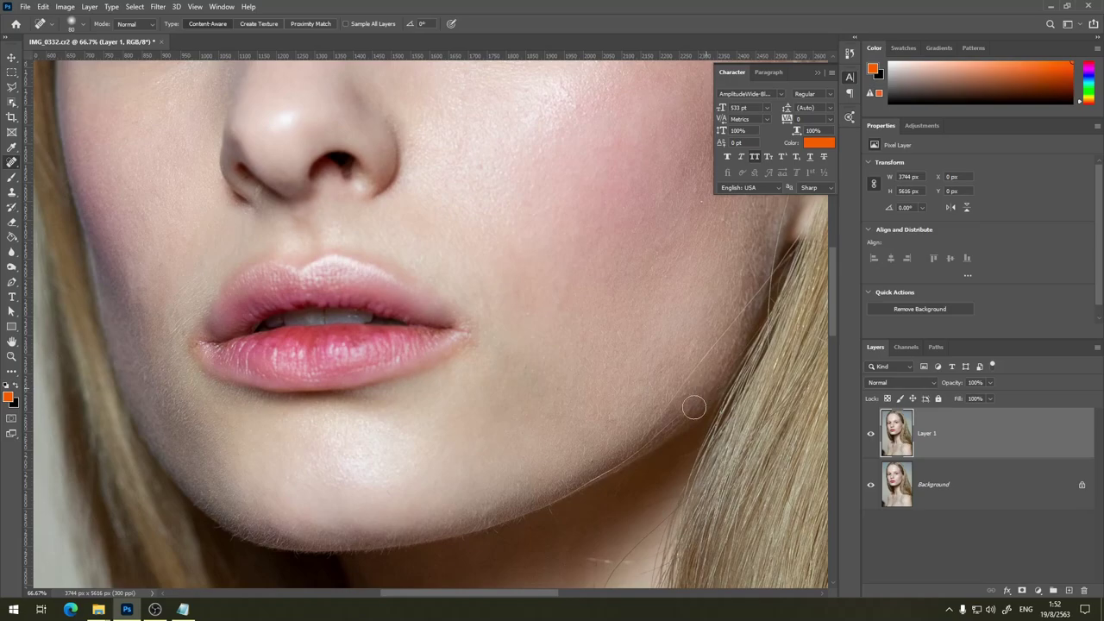
pyautogui.moveTo(694, 407); pyautogui.dragTo(665, 370)
pyautogui.moveTo(655, 416); pyautogui.dragTo(647, 433)
pyautogui.moveTo(703, 365); pyautogui.dragTo(731, 315)
pyautogui.moveTo(681, 377); pyautogui.dragTo(635, 433)
pyautogui.scroll(2, 636, 434)
pyautogui.hscroll(2, 635, 434)
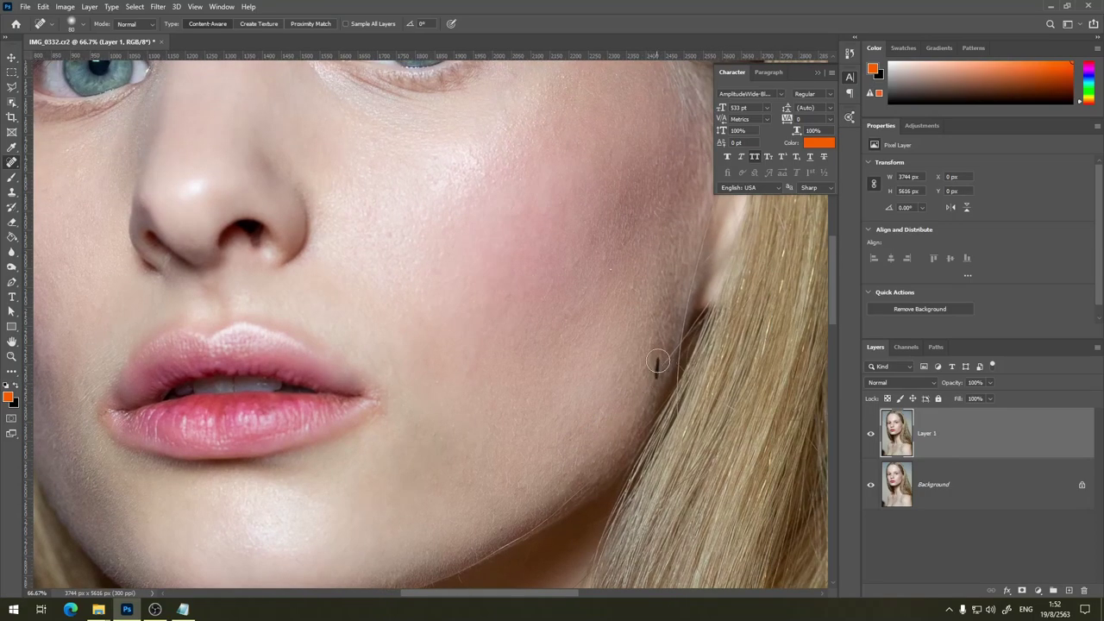
pyautogui.moveTo(663, 379); pyautogui.dragTo(662, 321)
# - Heal the small dark marks on the cheek beside the nose
pyautogui.scroll(1, 664, 353)
pyautogui.hscroll(1, 664, 354)
pyautogui.scroll(2, 578, 258)
pyautogui.hscroll(-1, 579, 259)
pyautogui.moveTo(482, 210); pyautogui.dragTo(488, 225)
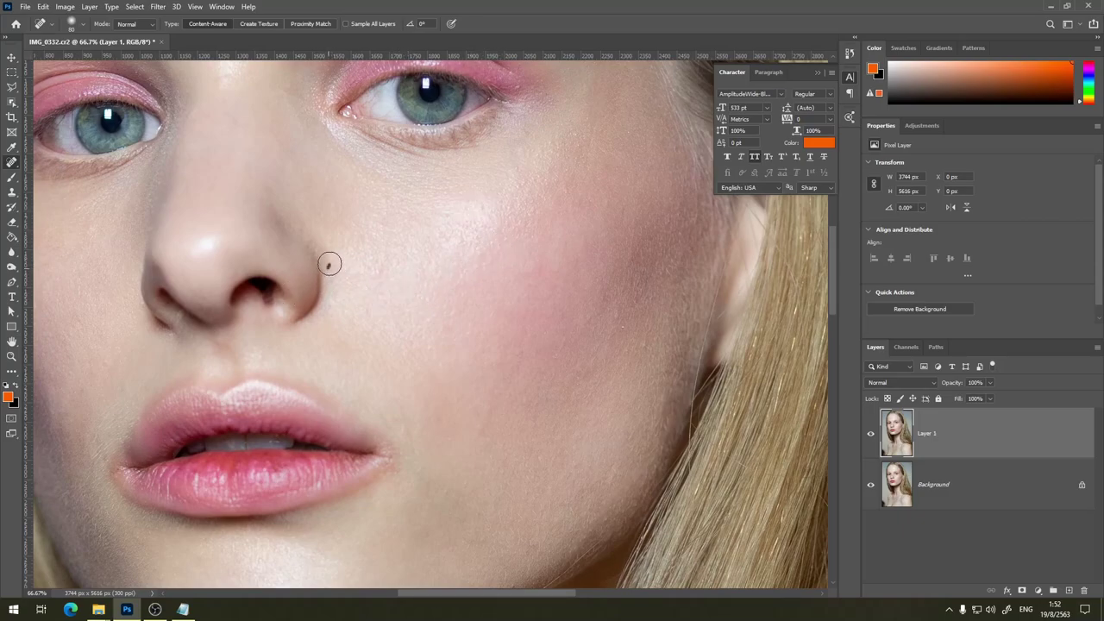
pyautogui.moveTo(448, 206); pyautogui.dragTo(456, 212)
pyautogui.moveTo(473, 236)
pyautogui.mouseDown()
pyautogui.moveTo(522, 210)
pyautogui.moveTo(540, 216)
pyautogui.mouseUp()
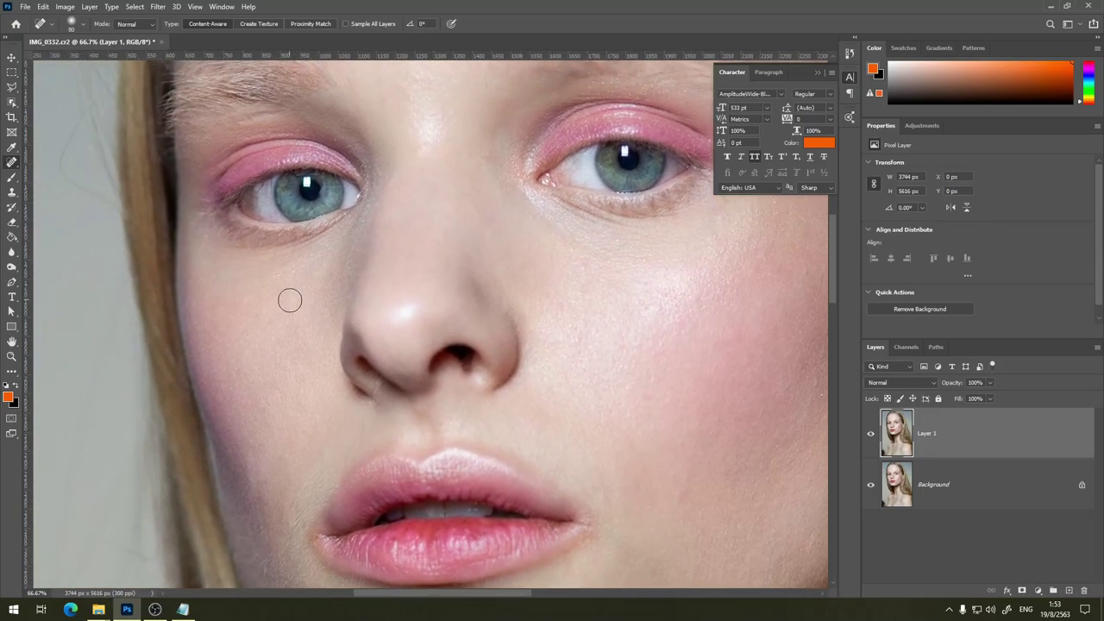
# - Spot-heal the blemishes and uneven skin under the left eye
pyautogui.moveTo(285, 296); pyautogui.dragTo(309, 247)
pyautogui.moveTo(278, 255); pyautogui.dragTo(320, 247)
pyautogui.moveTo(248, 256); pyautogui.dragTo(343, 223)
pyautogui.moveTo(234, 270); pyautogui.dragTo(276, 256)
# - Heal the spots at the left lip corner and upper-lip corner
pyautogui.moveTo(471, 369); pyautogui.dragTo(528, 290)
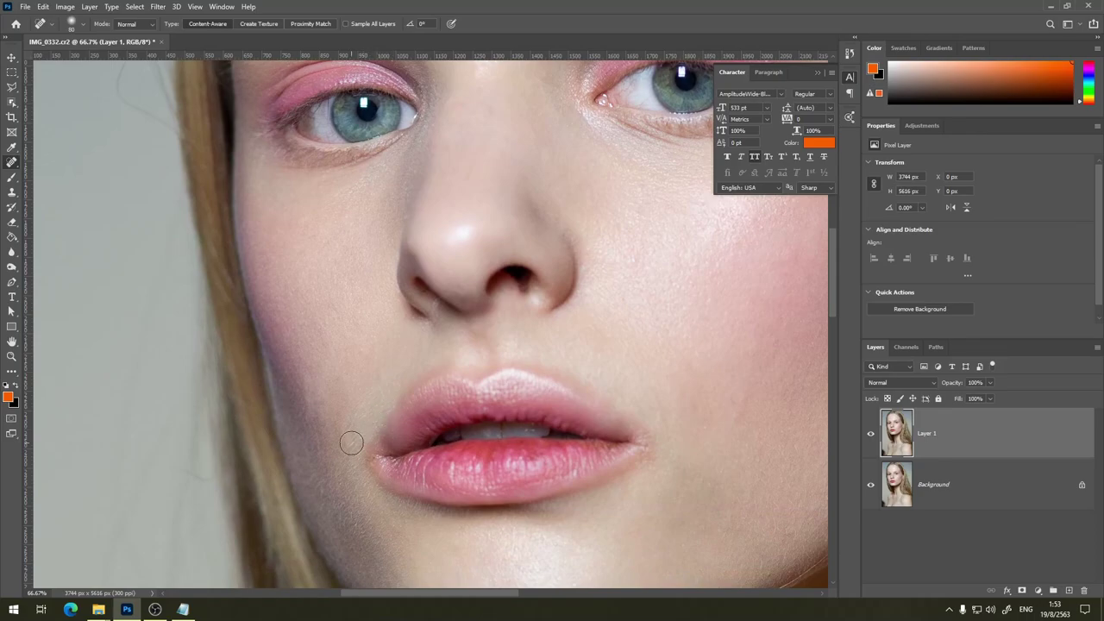
pyautogui.moveTo(354, 447); pyautogui.dragTo(382, 375)
pyautogui.moveTo(387, 415); pyautogui.dragTo(385, 412)
pyautogui.scroll(-3, 361, 461)
pyautogui.moveTo(371, 423); pyautogui.dragTo(380, 414)
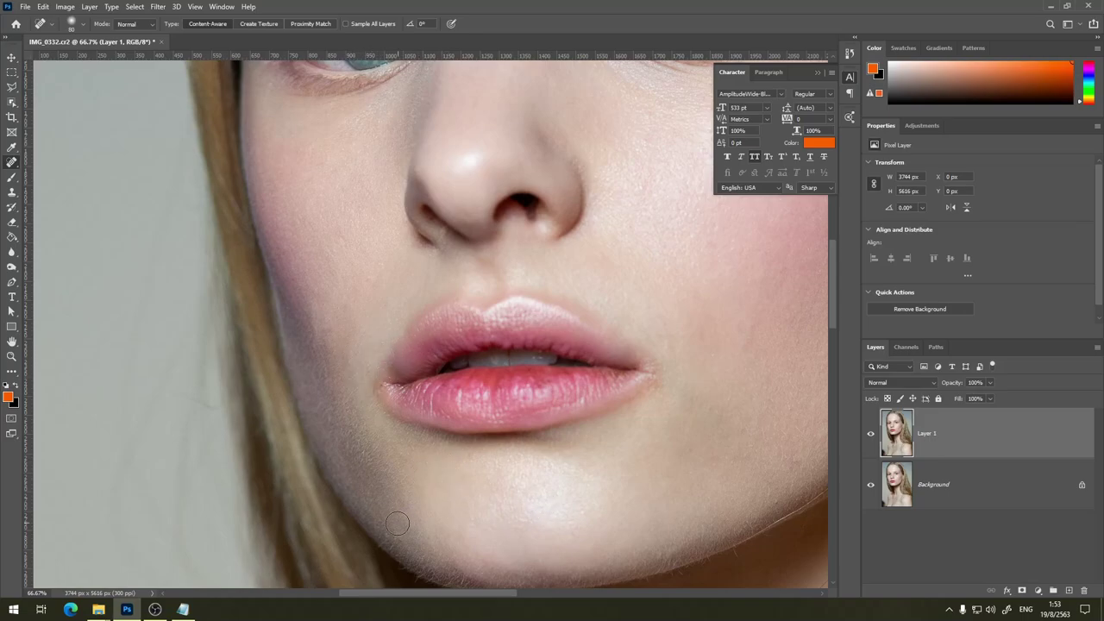
# - Heal the blemish along the jaw below the chin
pyautogui.scroll(-3, 422, 513)
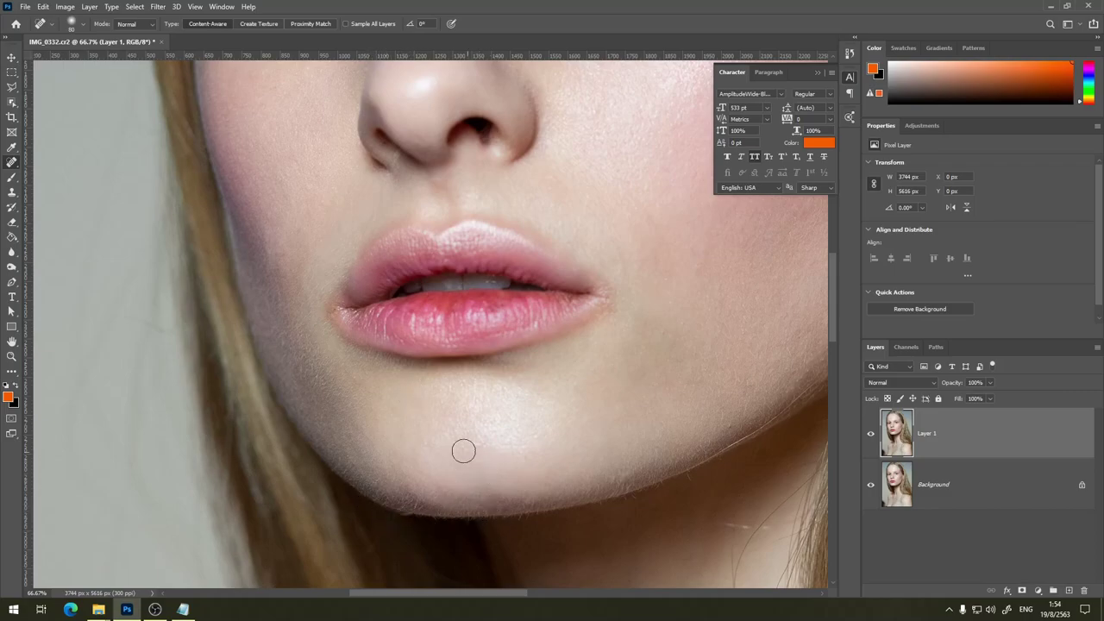
pyautogui.scroll(-3, 463, 450)
pyautogui.hscroll(3, 463, 450)
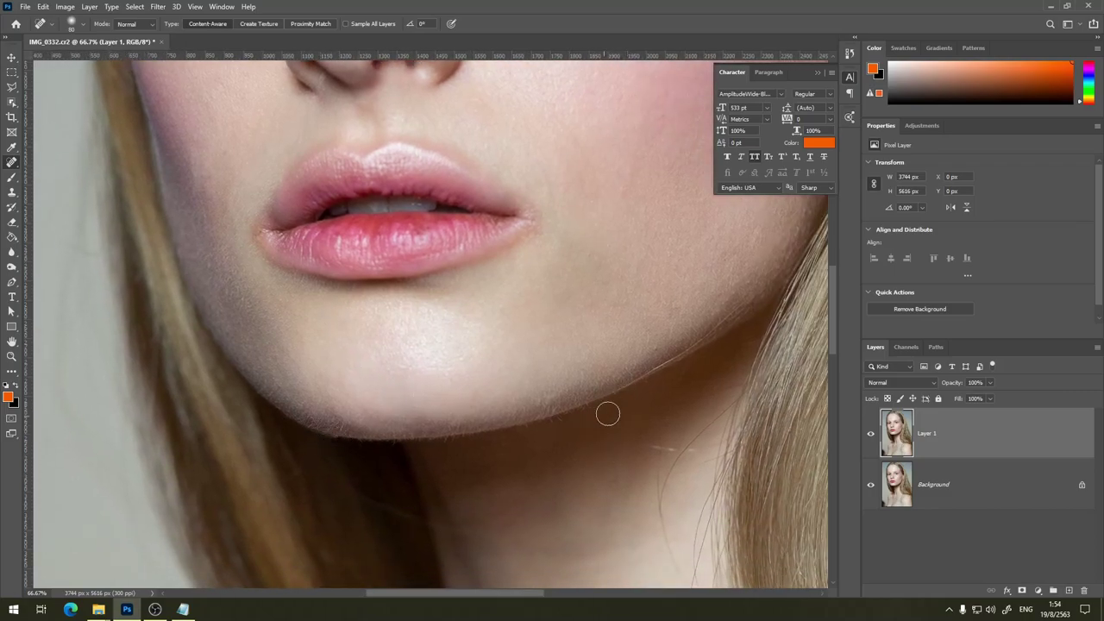
pyautogui.moveTo(661, 423); pyautogui.dragTo(693, 354)
# - Pan up from the chin to the forehead to review the healed skin
pyautogui.moveTo(655, 418); pyautogui.dragTo(646, 323)
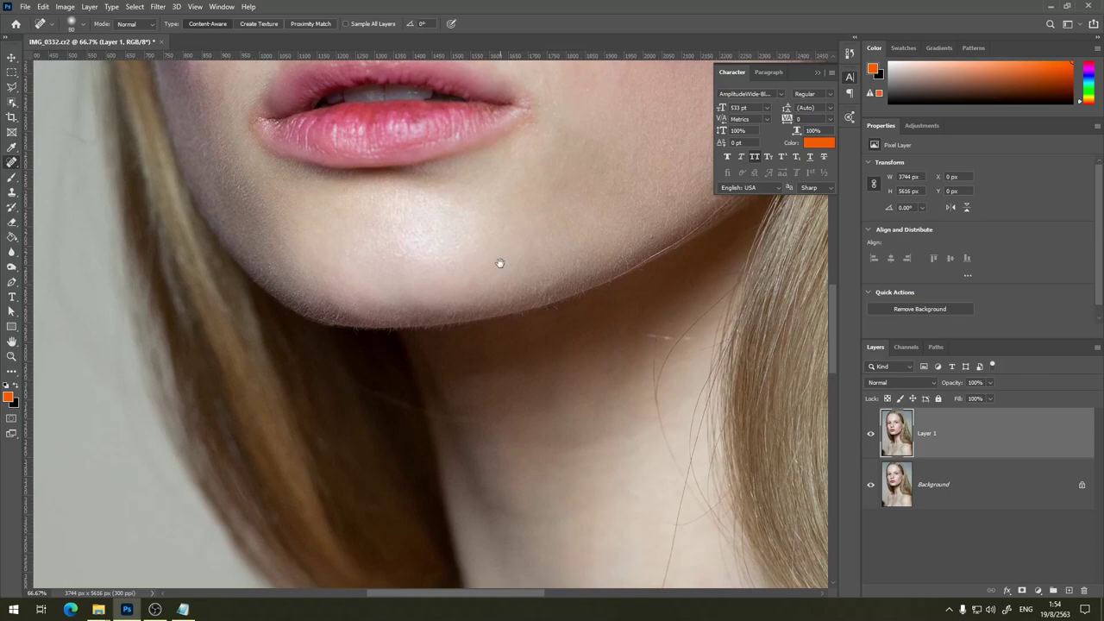
pyautogui.moveTo(499, 263); pyautogui.dragTo(525, 374)
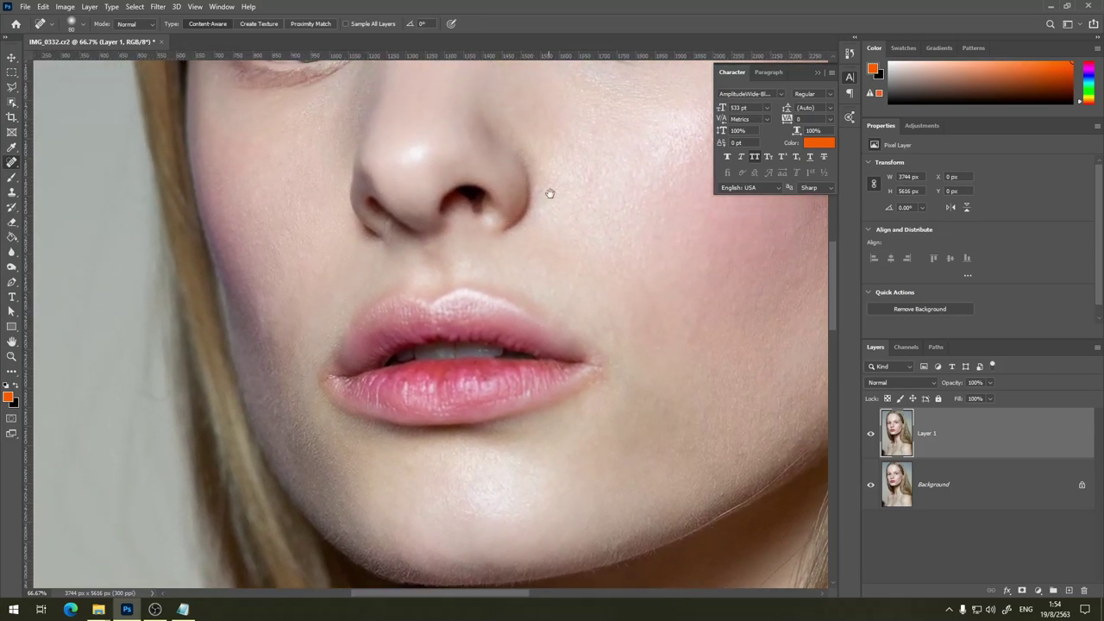
pyautogui.moveTo(550, 194); pyautogui.dragTo(570, 279)
pyautogui.moveTo(520, 220); pyautogui.dragTo(510, 249)
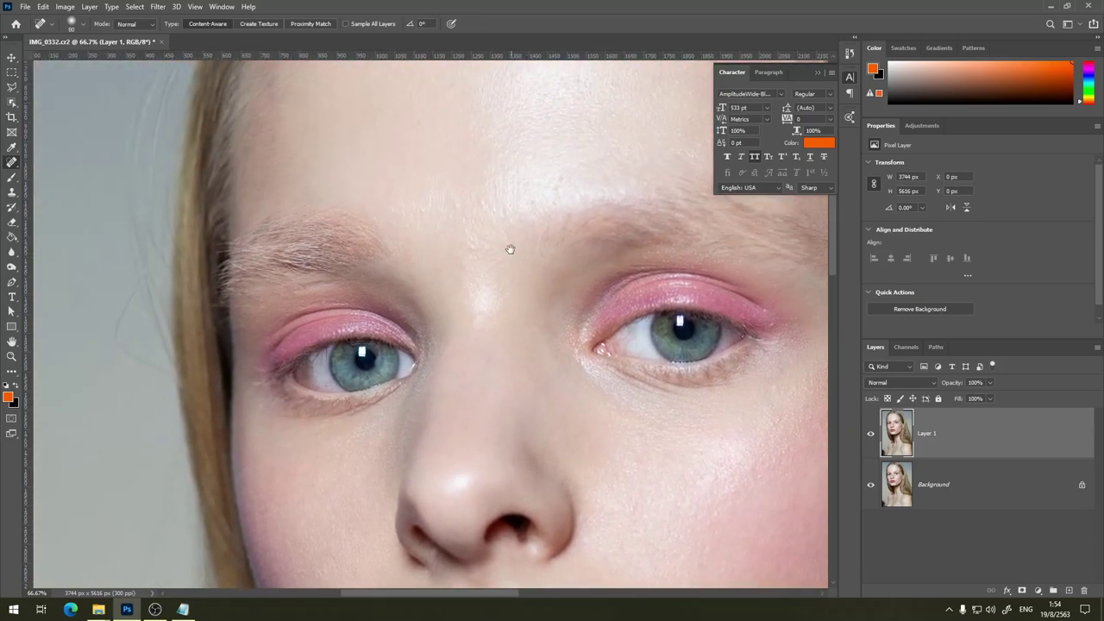
pyautogui.scroll(1, 508, 291)
pyautogui.scroll(2, 508, 297)
pyautogui.scroll(2, 501, 303)
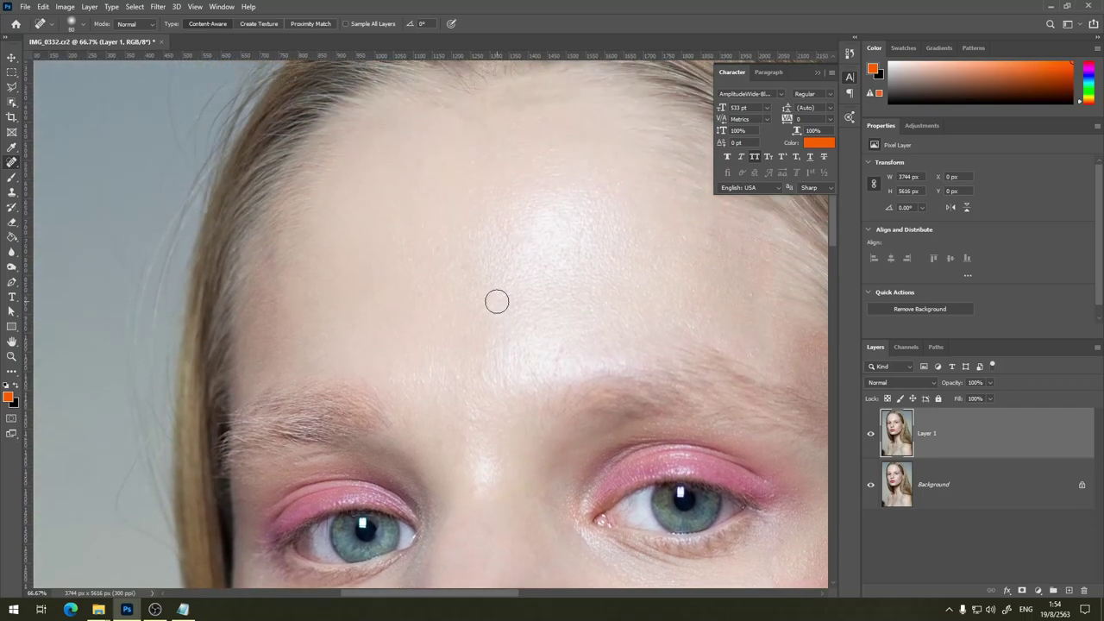
pyautogui.scroll(-2, 497, 302)
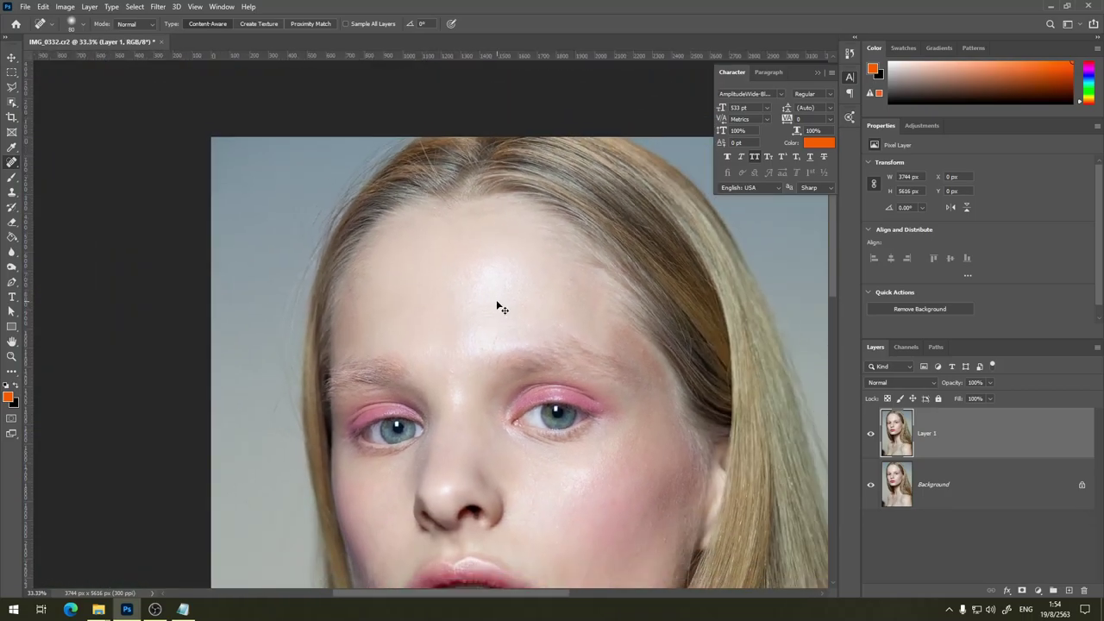
pyautogui.scroll(-1, 497, 303)
# - Add a Black & White adjustment layer with Reds -200 and Yellows -1
pyautogui.moveTo(630, 329); pyautogui.dragTo(619, 279)
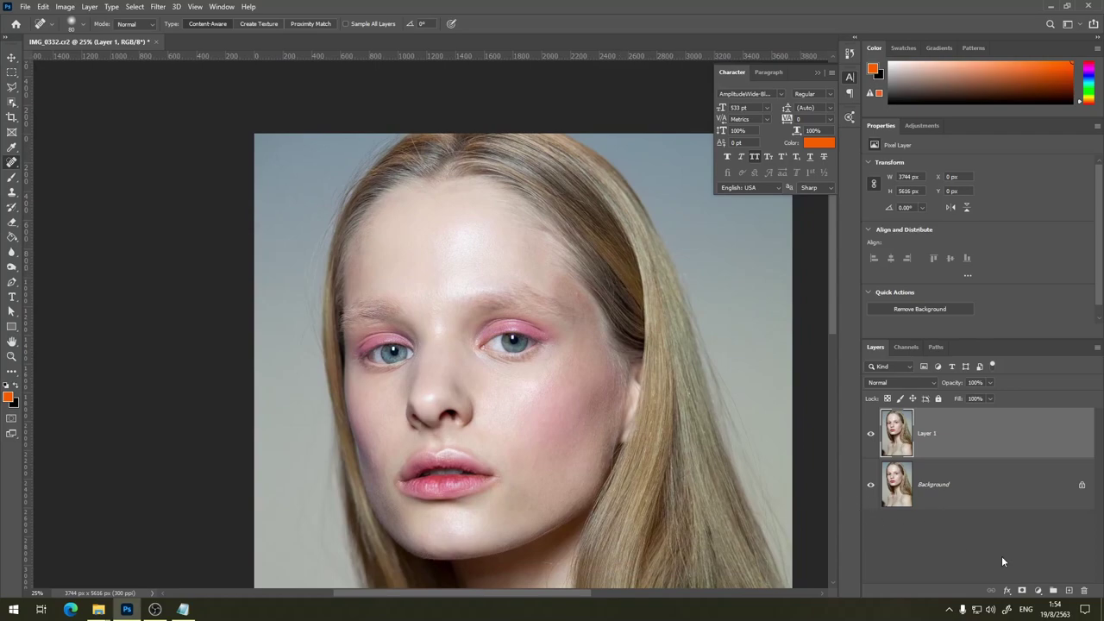
pyautogui.click(1039, 592)
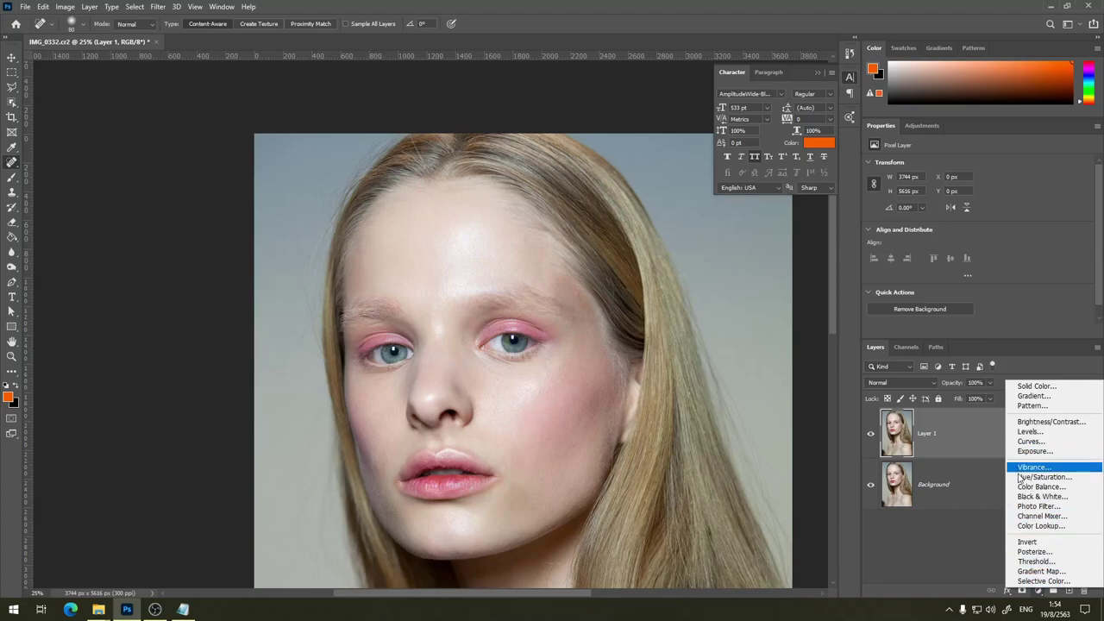
pyautogui.click(1035, 499)
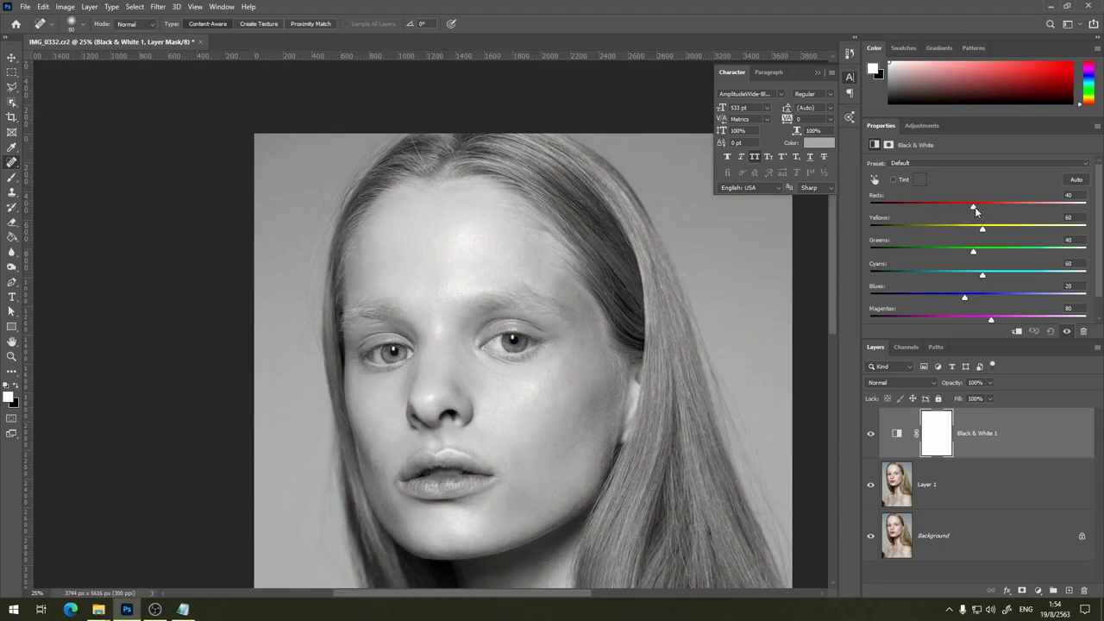
pyautogui.moveTo(974, 208); pyautogui.dragTo(849, 201)
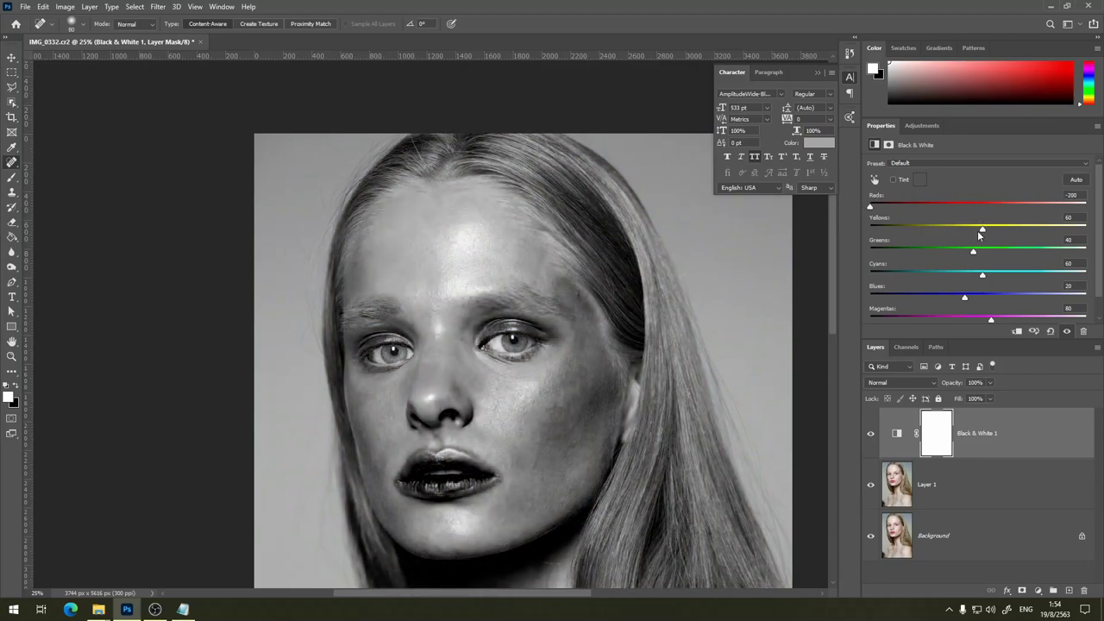
pyautogui.moveTo(980, 229); pyautogui.dragTo(975, 229)
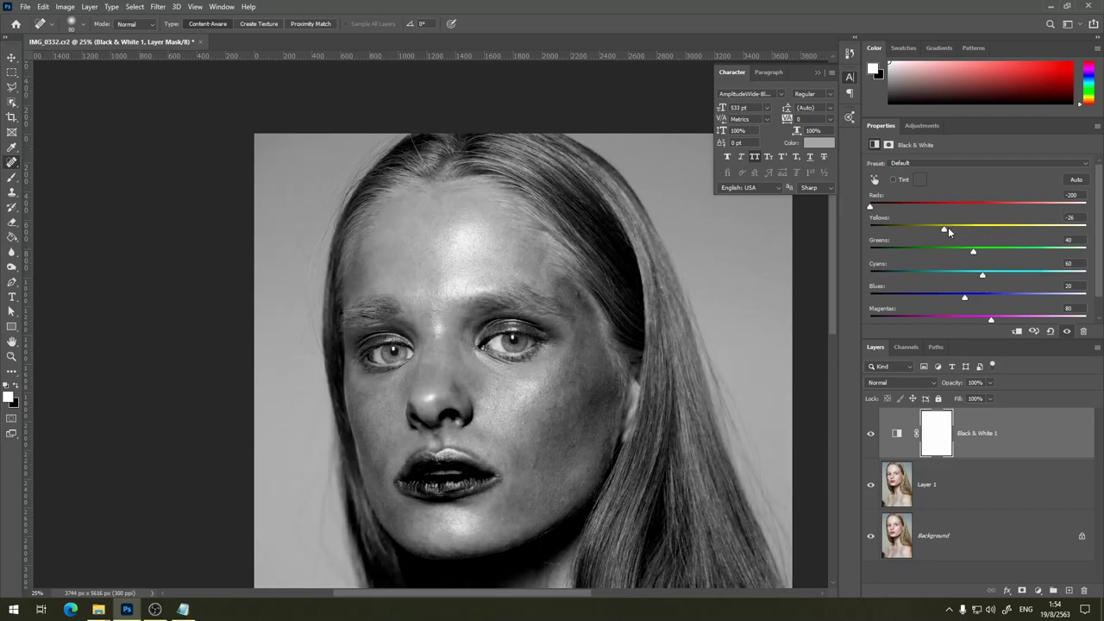
pyautogui.moveTo(978, 231); pyautogui.dragTo(955, 229)
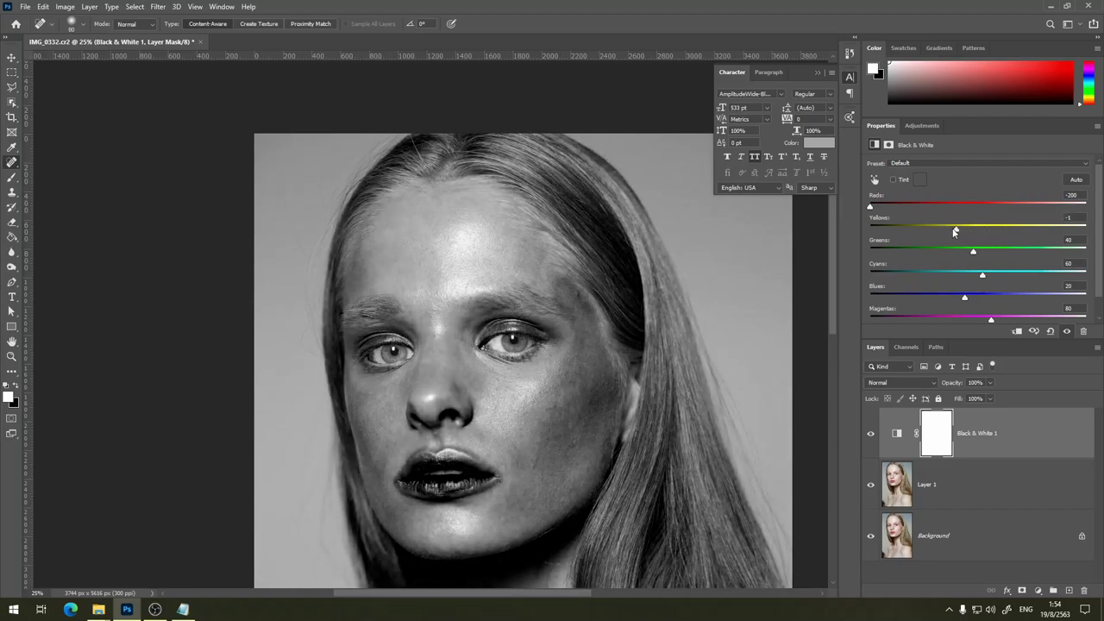
# - Zoom to 50% on the face and select Layer 1 for retouching
pyautogui.hotkey('ctrl', '+')
pyautogui.hotkey('ctrl', '+')
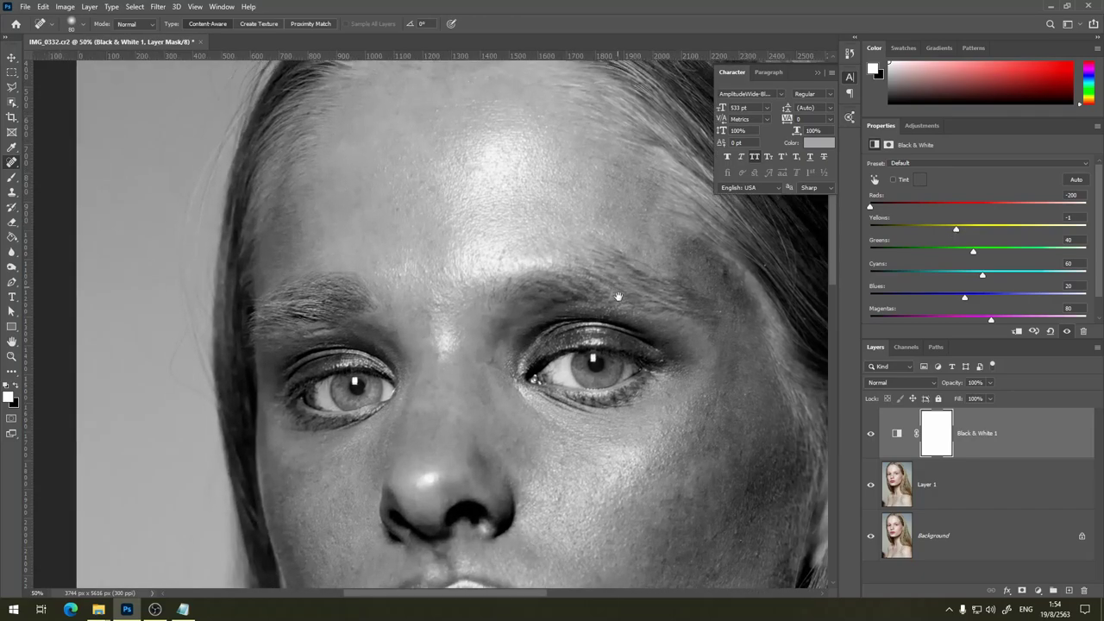
pyautogui.scroll(1, 616, 302)
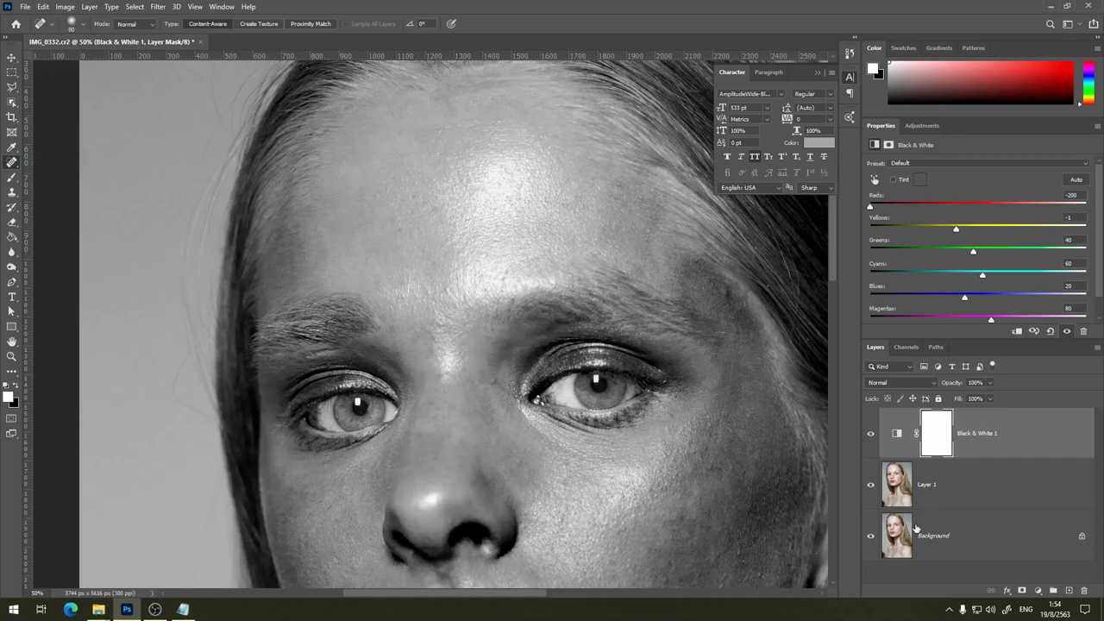
pyautogui.click(898, 493)
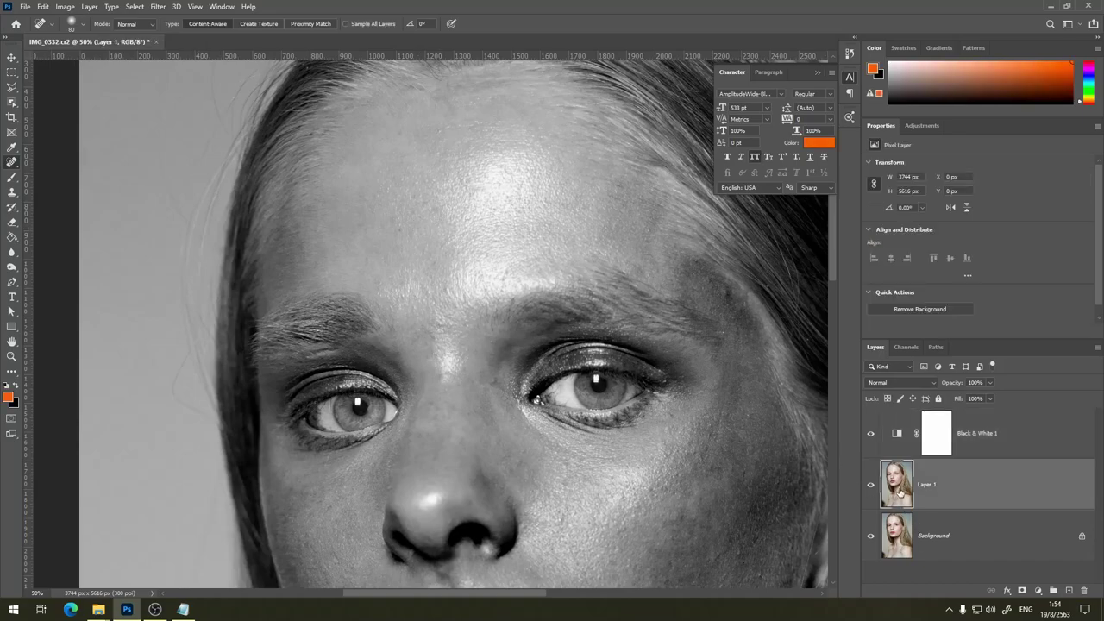
# - Heal the forehead spots, the mark above the left brow and two cheek blemishes
pyautogui.click(399, 232)
pyautogui.moveTo(493, 317); pyautogui.dragTo(500, 306)
pyautogui.moveTo(416, 288); pyautogui.dragTo(424, 285)
pyautogui.moveTo(732, 404); pyautogui.dragTo(634, 270)
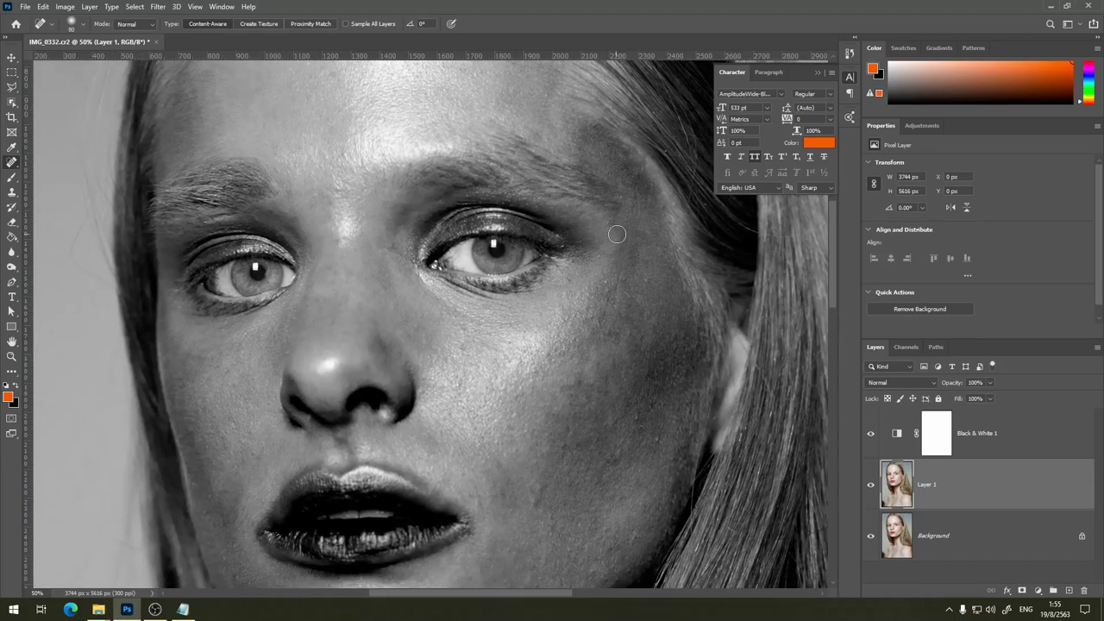
pyautogui.moveTo(604, 317); pyautogui.dragTo(607, 299)
pyautogui.click(636, 339)
pyautogui.click(545, 488)
# - Heal the remaining small spots across the lower cheek
pyautogui.moveTo(574, 477); pyautogui.dragTo(601, 351)
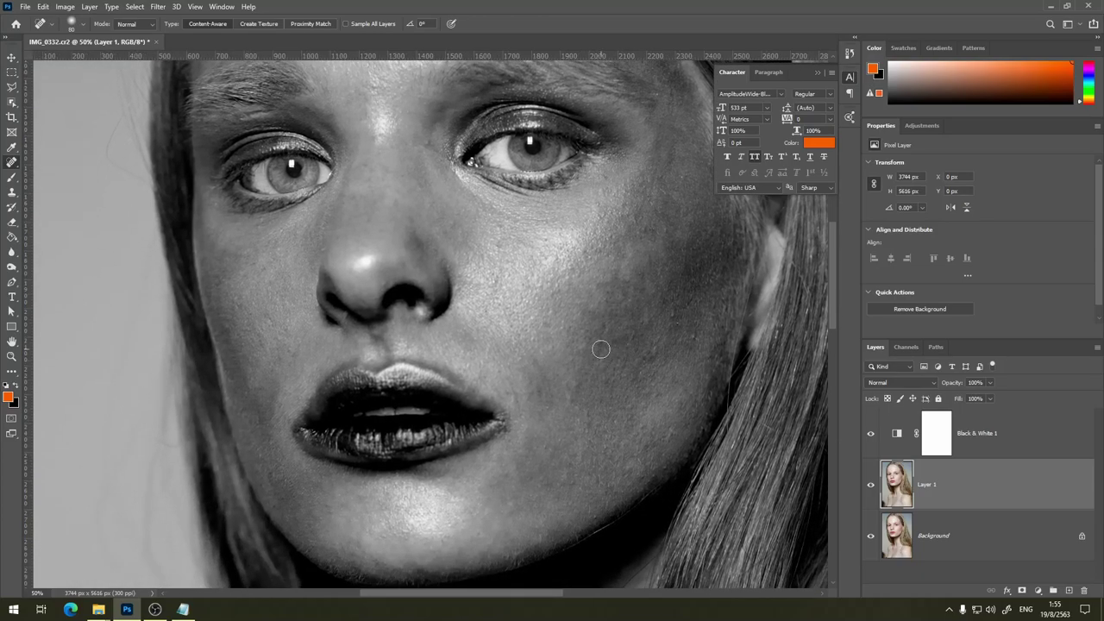
pyautogui.click(603, 326)
pyautogui.click(673, 318)
pyautogui.moveTo(636, 336); pyautogui.dragTo(639, 320)
pyautogui.click(694, 332)
pyautogui.moveTo(676, 455); pyautogui.dragTo(670, 422)
# - Remove the mole beside the lip corner and heal spots near the upper lip and under the left eye
pyautogui.click(488, 374)
pyautogui.moveTo(507, 388); pyautogui.dragTo(513, 403)
pyautogui.moveTo(544, 323); pyautogui.dragTo(552, 344)
pyautogui.hscroll(-2, 515, 226)
pyautogui.hscroll(-3, 515, 225)
pyautogui.click(382, 274)
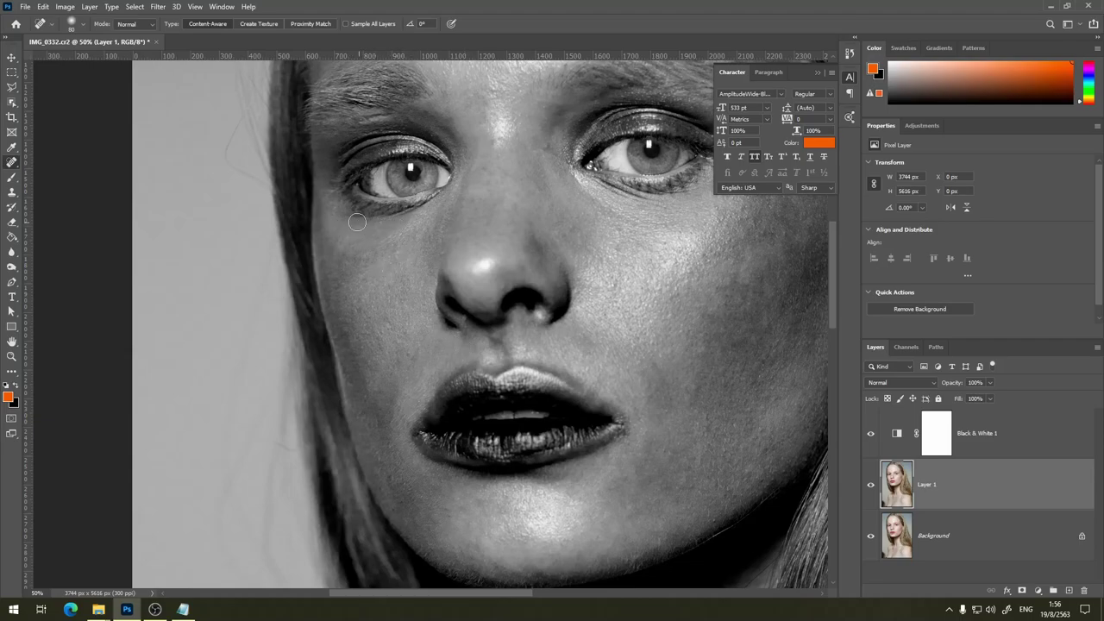
pyautogui.moveTo(359, 219)
pyautogui.mouseDown()
pyautogui.moveTo(380, 221)
pyautogui.moveTo(356, 211)
pyautogui.mouseUp()
pyautogui.scroll(-3, 451, 440)
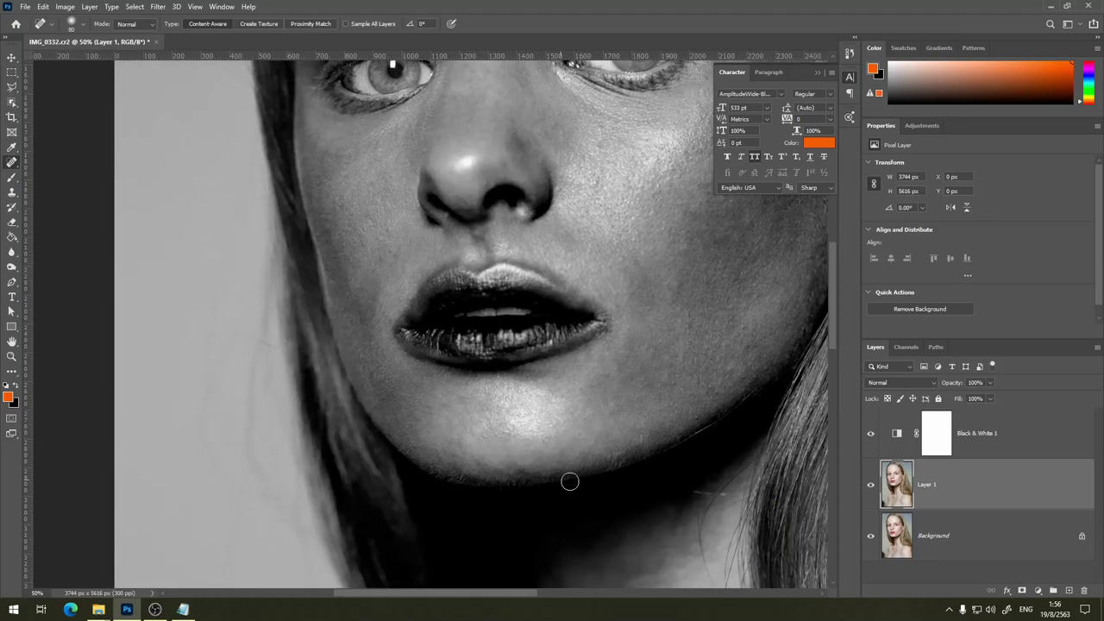
pyautogui.scroll(-3, 569, 480)
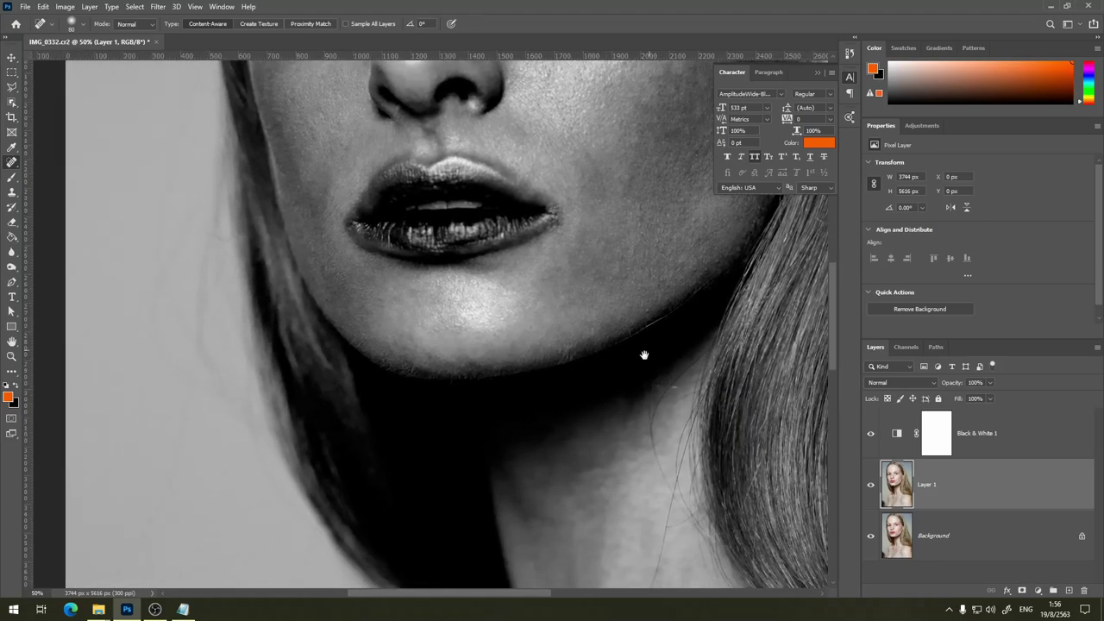
pyautogui.moveTo(644, 355); pyautogui.dragTo(572, 394)
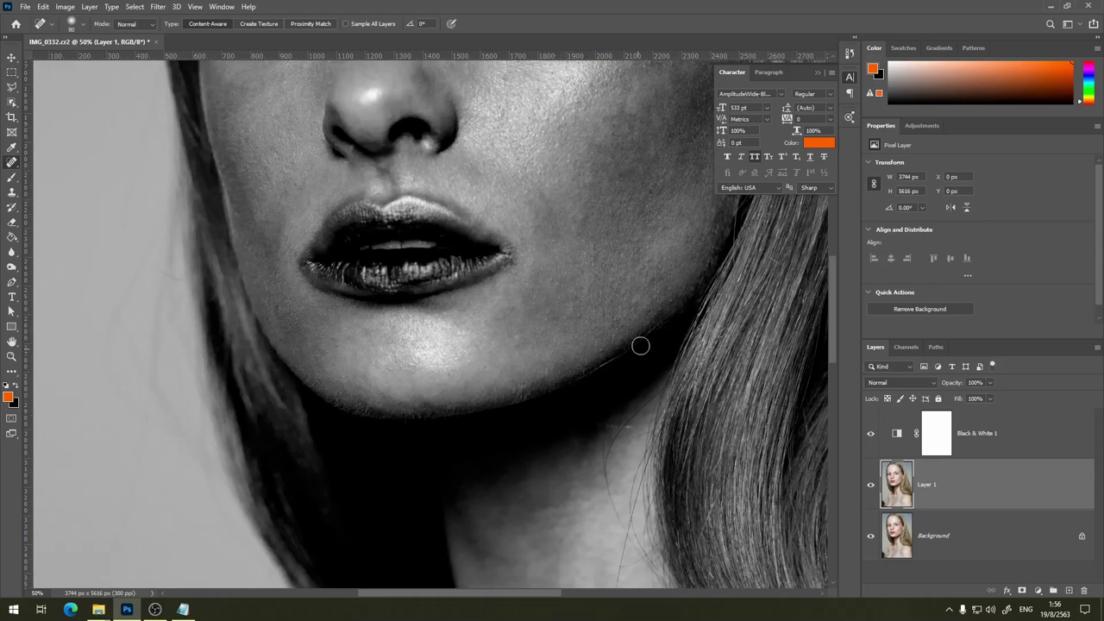
pyautogui.moveTo(640, 345); pyautogui.dragTo(546, 402)
pyautogui.moveTo(658, 291)
pyautogui.mouseDown()
pyautogui.moveTo(623, 365)
pyautogui.moveTo(638, 377)
pyautogui.mouseUp()
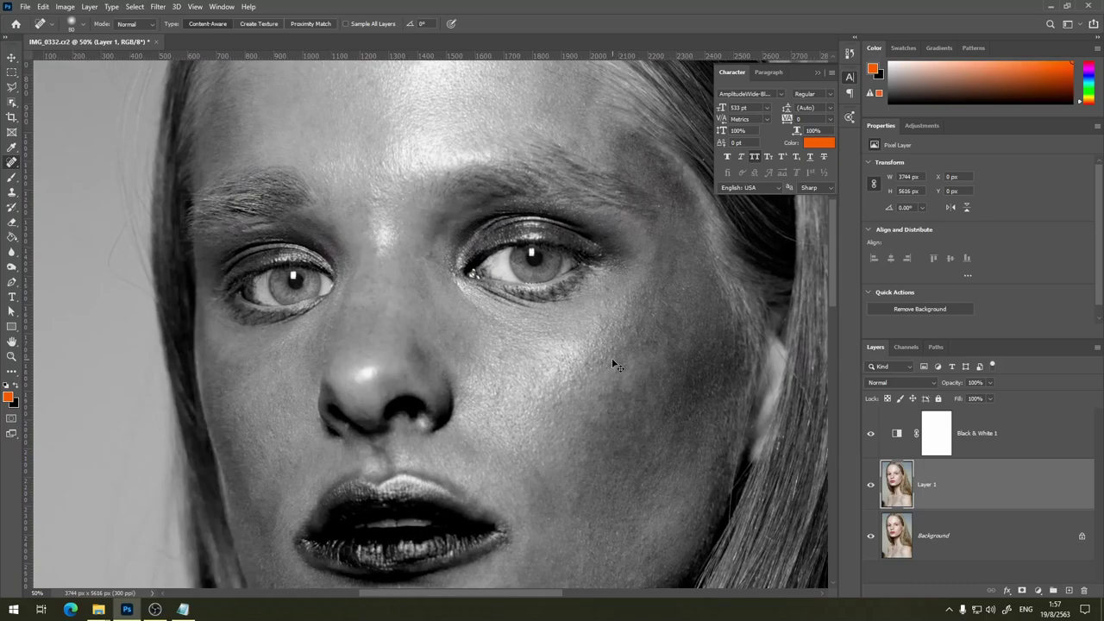
# - At 100% zoom, heal the three moles between the brows and three forehead spots
pyautogui.hotkey('ctrl', '+')
pyautogui.hotkey('ctrl', '+')
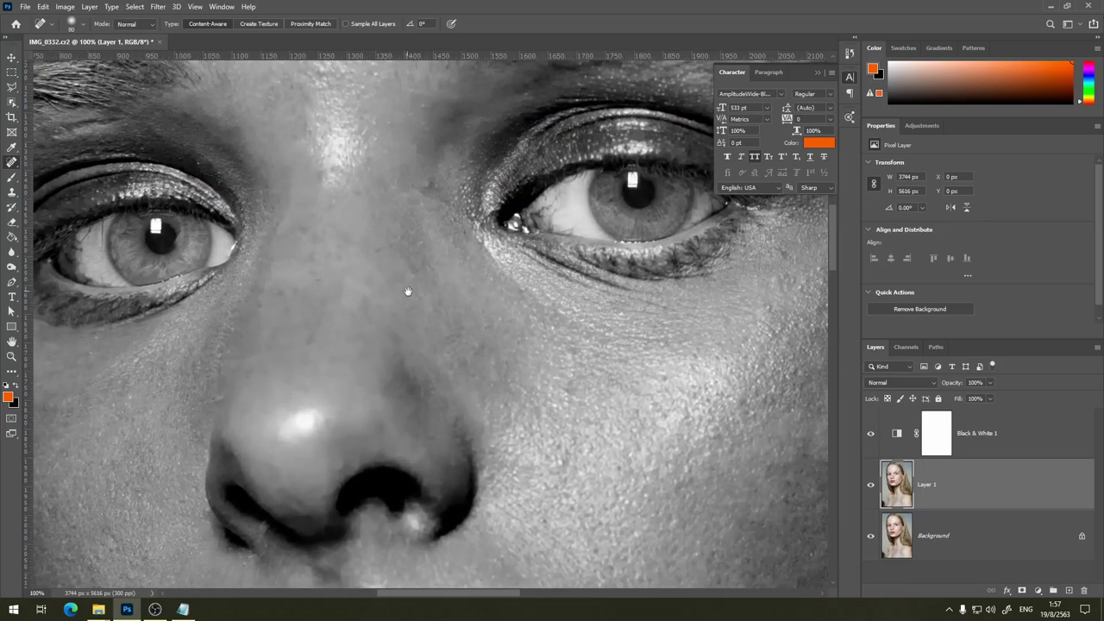
pyautogui.moveTo(408, 291); pyautogui.dragTo(436, 350)
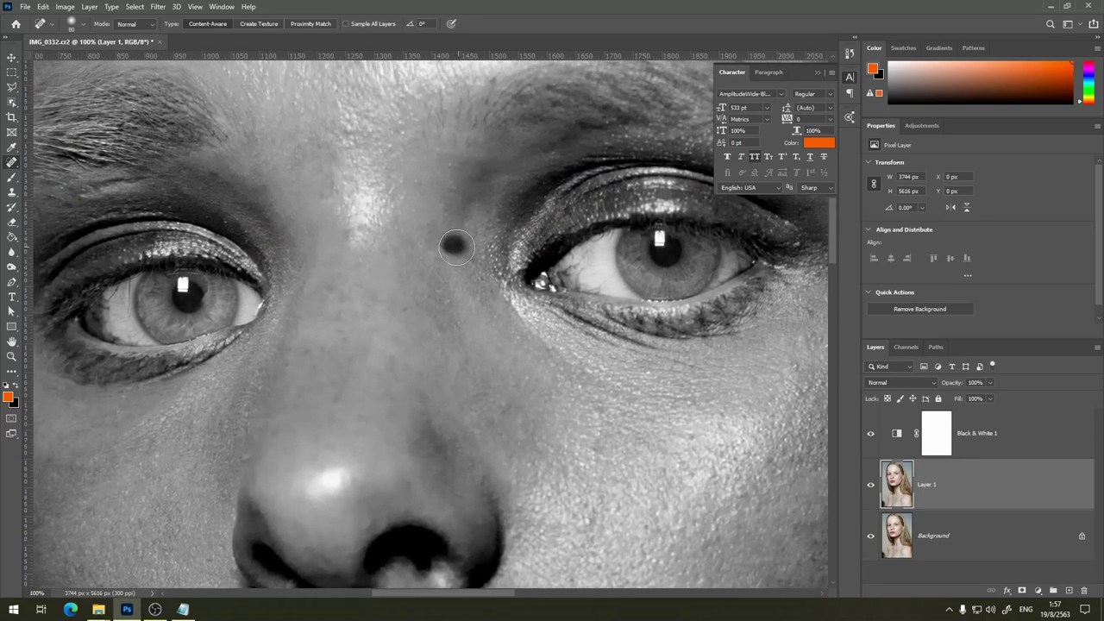
pyautogui.click(454, 247)
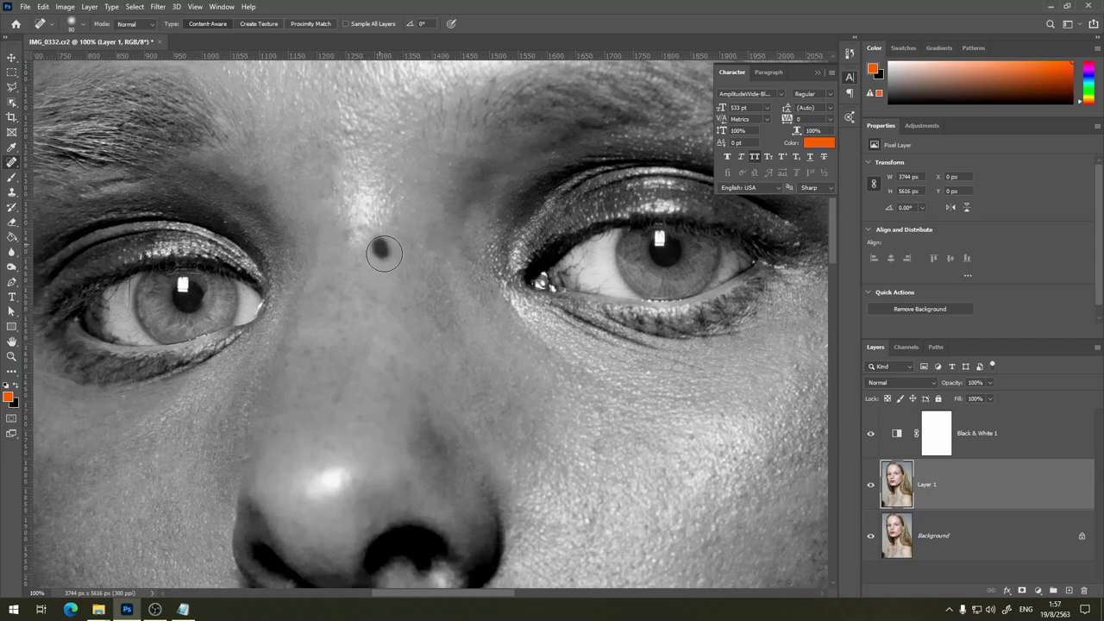
pyautogui.click(384, 252)
pyautogui.click(348, 230)
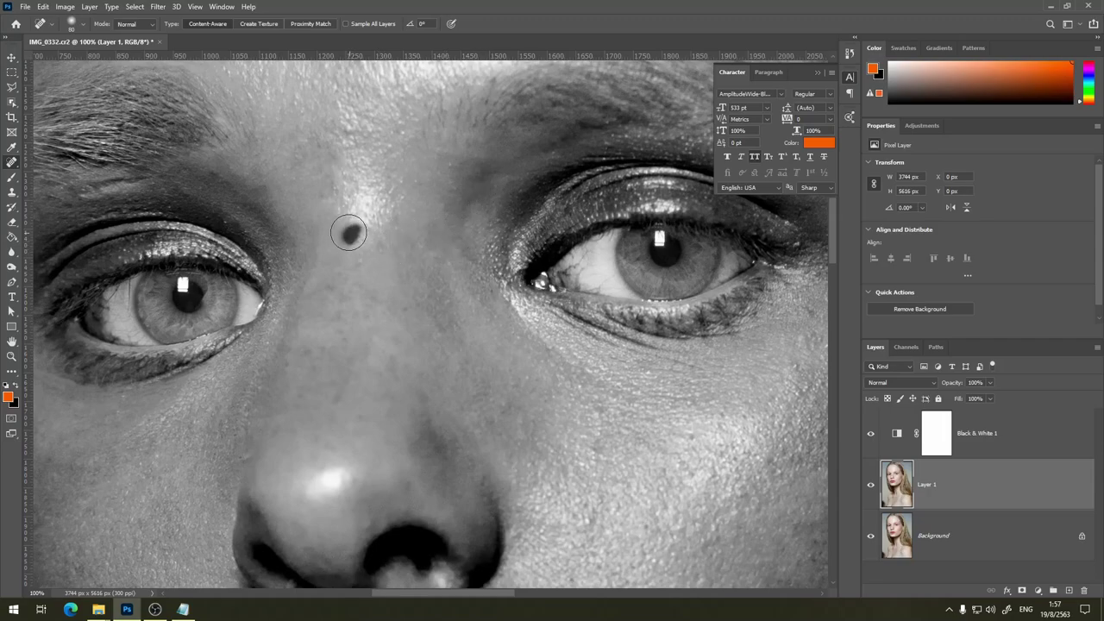
pyautogui.click(411, 178)
pyautogui.click(394, 198)
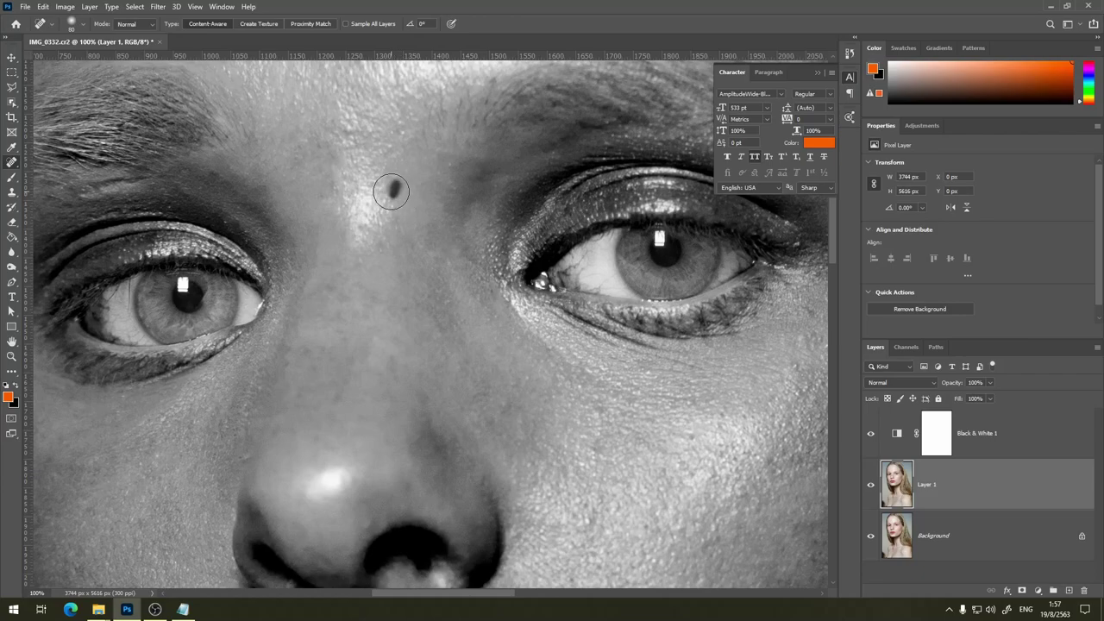
pyautogui.click(391, 189)
# - Paint healing strokes to clear the marks beneath the lower eyelid
pyautogui.moveTo(423, 186)
pyautogui.mouseDown()
pyautogui.moveTo(511, 264)
pyautogui.moveTo(506, 286)
pyautogui.moveTo(436, 253)
pyautogui.moveTo(526, 249)
pyautogui.mouseUp()
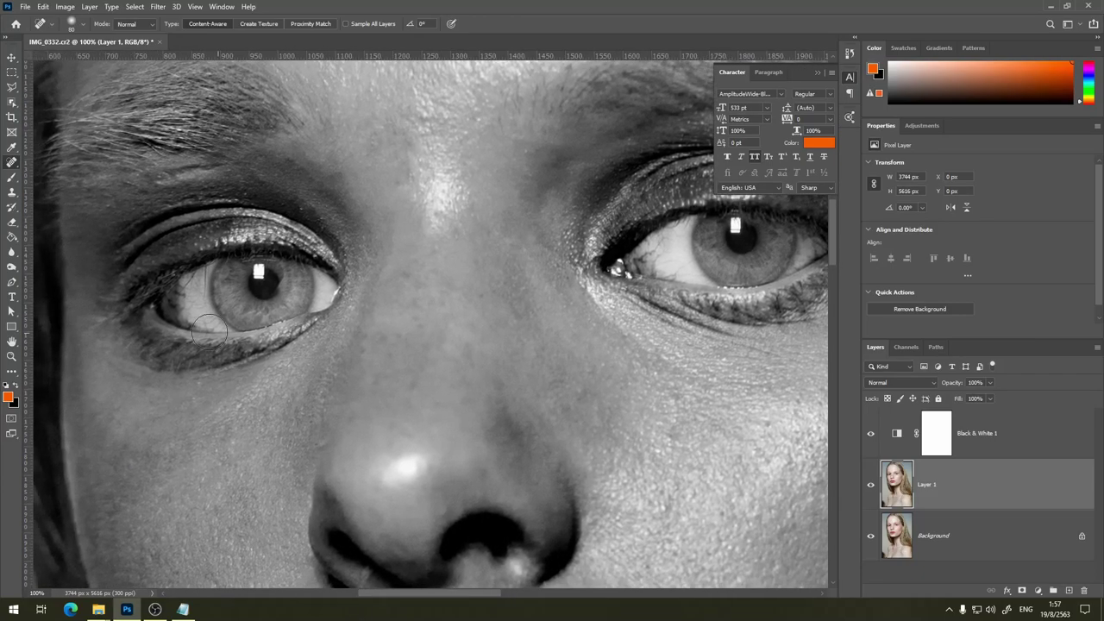
pyautogui.moveTo(185, 344)
pyautogui.mouseDown()
pyautogui.moveTo(365, 250)
pyautogui.moveTo(358, 257)
pyautogui.moveTo(517, 250)
pyautogui.mouseUp()
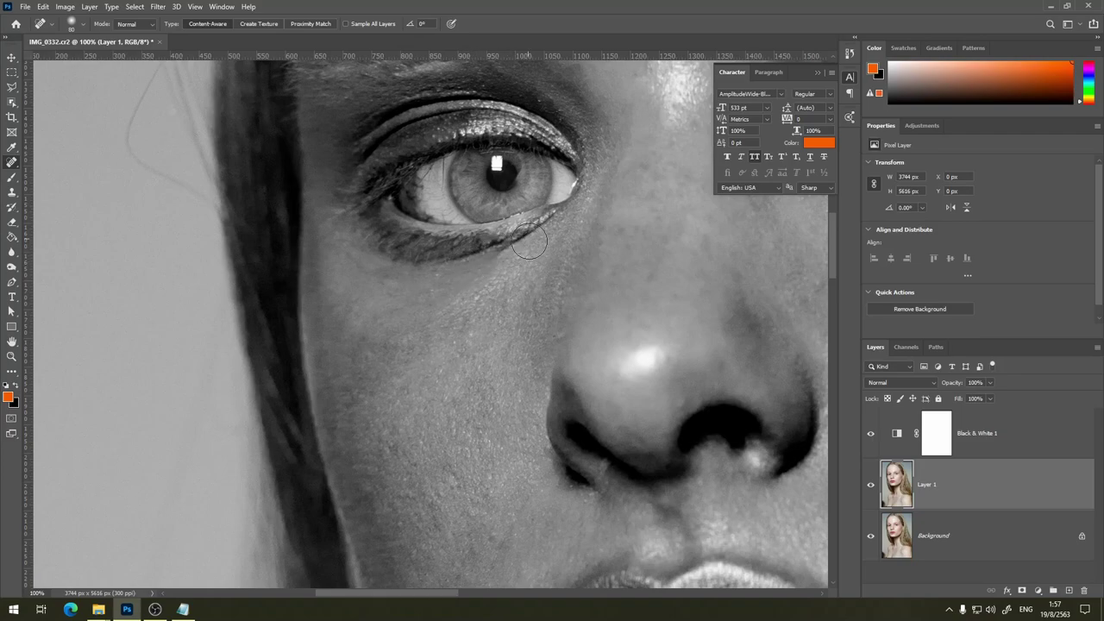
pyautogui.moveTo(479, 257); pyautogui.dragTo(523, 245)
pyautogui.moveTo(672, 242); pyautogui.dragTo(157, 283)
pyautogui.moveTo(362, 235)
pyautogui.mouseDown()
pyautogui.moveTo(480, 285)
pyautogui.moveTo(431, 269)
pyautogui.moveTo(450, 277)
pyautogui.mouseUp()
pyautogui.moveTo(383, 245); pyautogui.dragTo(470, 284)
pyautogui.moveTo(362, 232); pyautogui.dragTo(470, 290)
pyautogui.moveTo(407, 248)
pyautogui.mouseDown()
pyautogui.moveTo(502, 286)
pyautogui.moveTo(441, 260)
pyautogui.mouseUp()
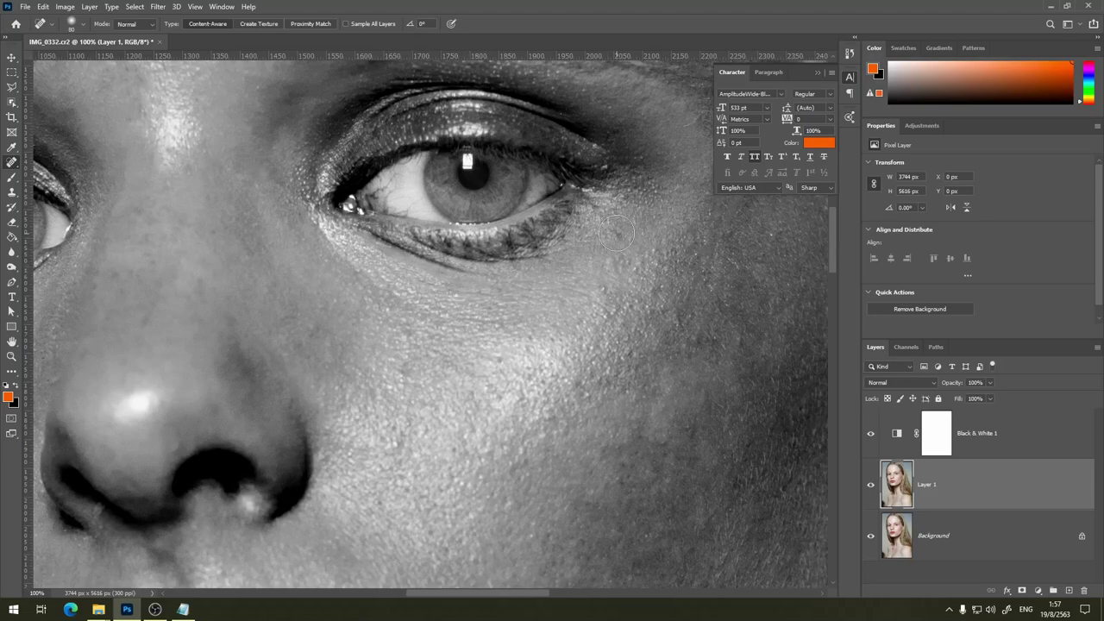
# - Heal the five small dark spots on the cheek beside the eye, then zoom out
pyautogui.moveTo(614, 226); pyautogui.dragTo(616, 244)
pyautogui.hotkey('ctrl', '-')
pyautogui.hotkey('ctrl', '+')
pyautogui.hotkey('ctrl', '+')
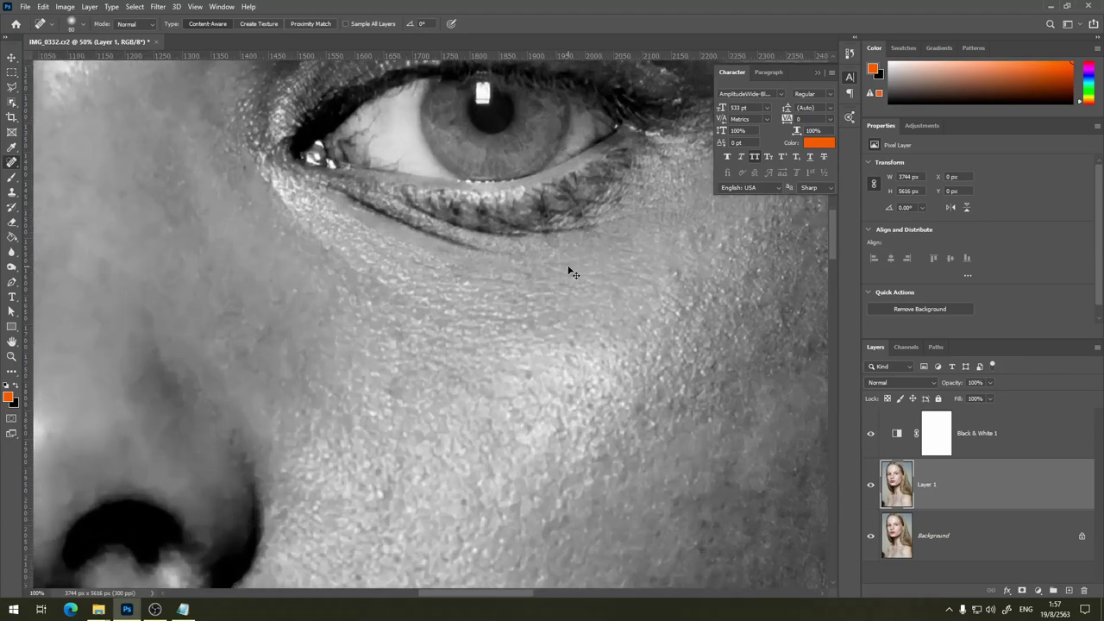
pyautogui.click(633, 350)
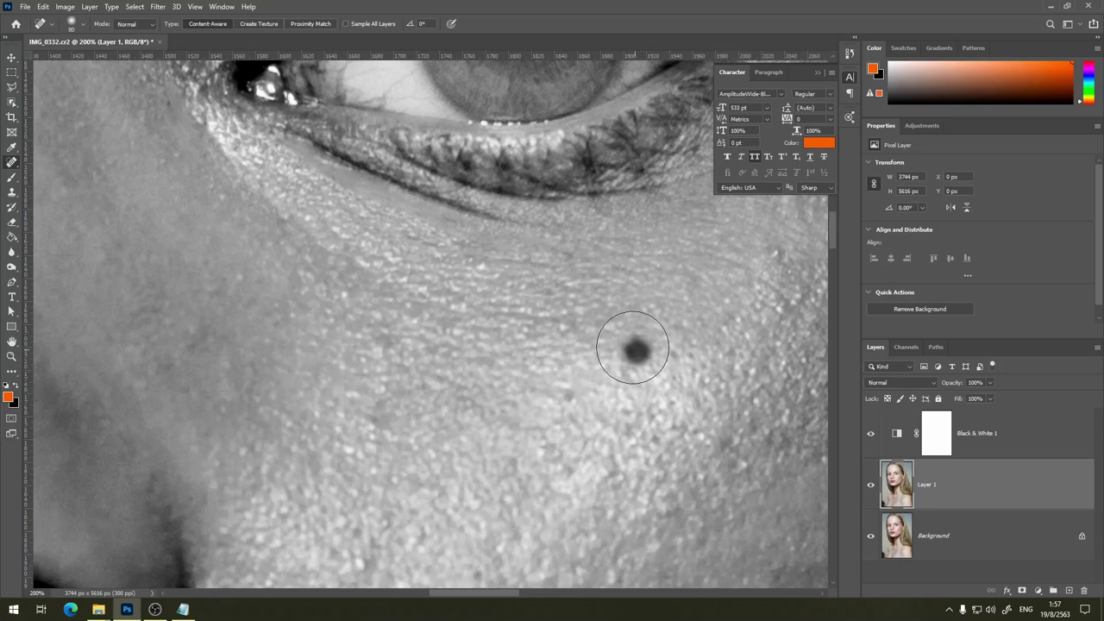
pyautogui.click(580, 390)
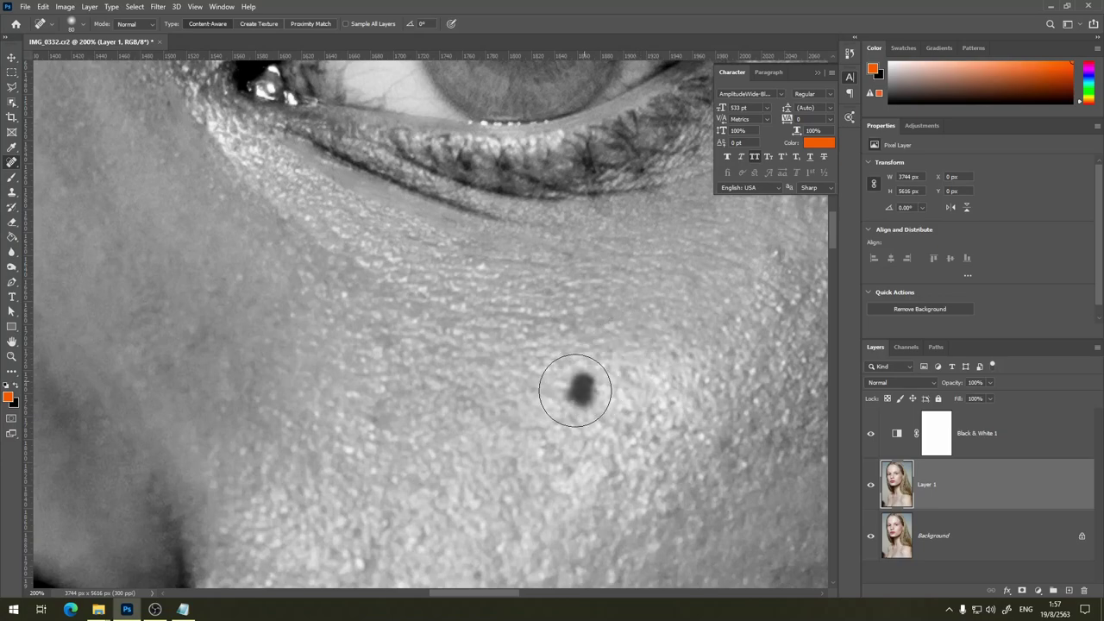
pyautogui.click(669, 355)
pyautogui.click(685, 349)
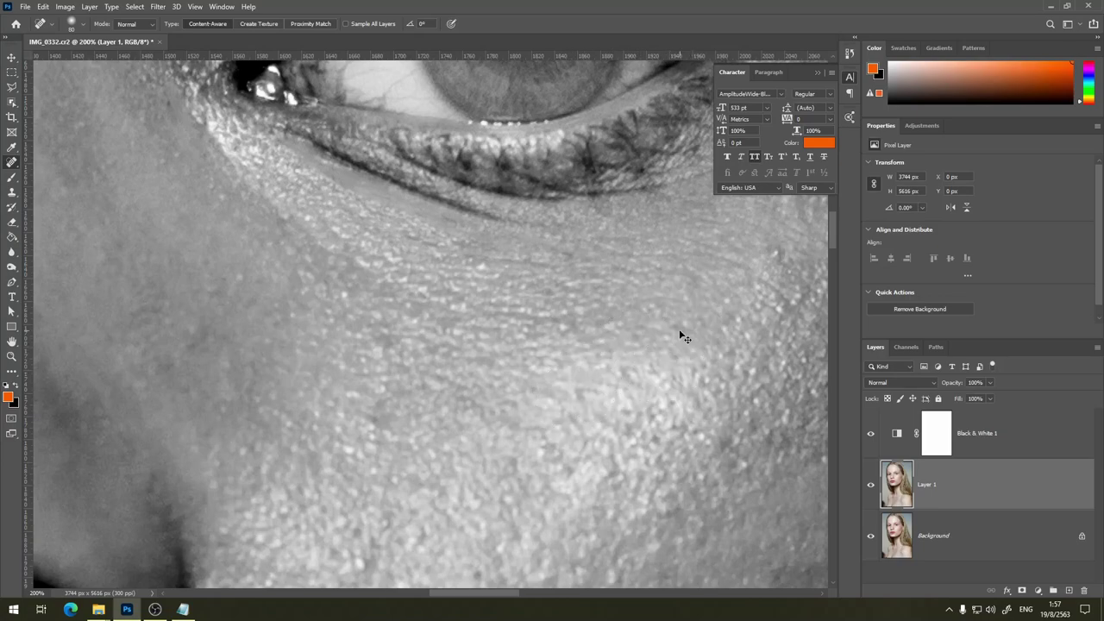
pyautogui.hotkey('ctrl', '-')
pyautogui.hotkey('ctrl', '-')
pyautogui.hotkey('ctrl', '-')
# - Make Layer 1 visible again and zoom to 50% on the portrait
pyautogui.hotkey('ctrl', '-')
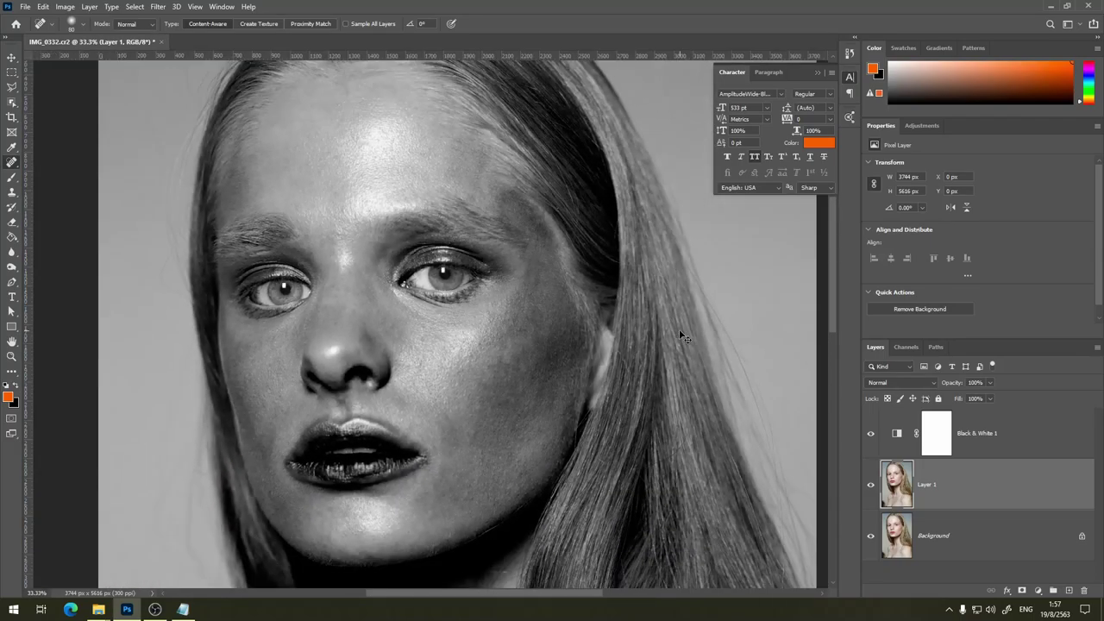
pyautogui.hotkey('ctrl', '-')
pyautogui.hotkey('ctrl', '+')
pyautogui.hotkey('ctrl', '-')
pyautogui.hotkey('ctrl', '-')
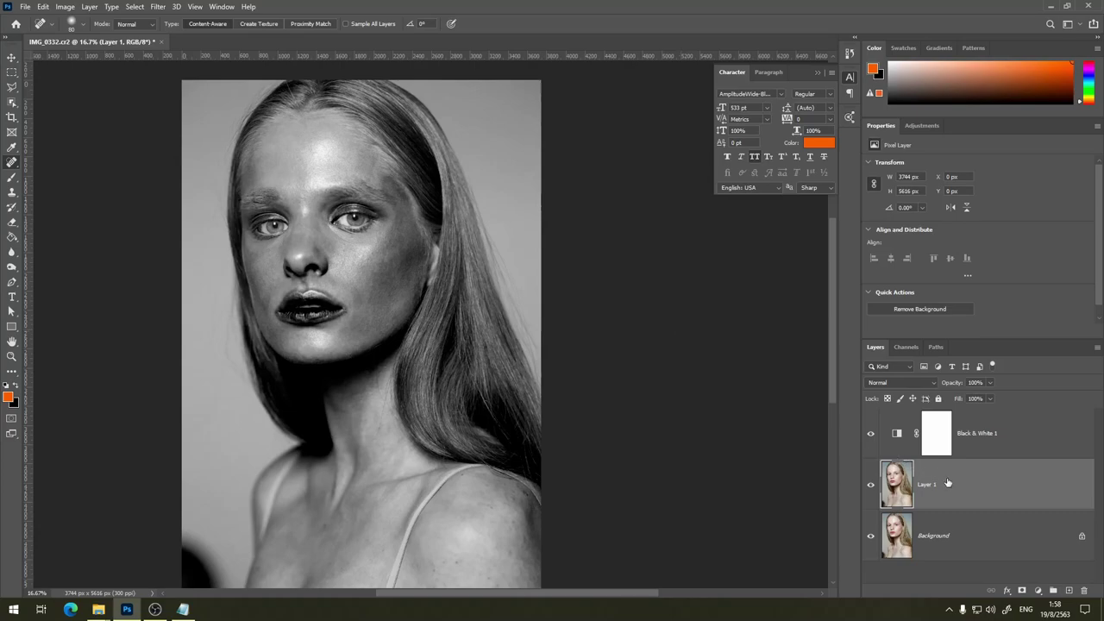
pyautogui.click(871, 486)
pyautogui.hotkey('ctrl', '+')
pyautogui.hotkey('ctrl', '+')
pyautogui.hotkey('ctrl', '+')
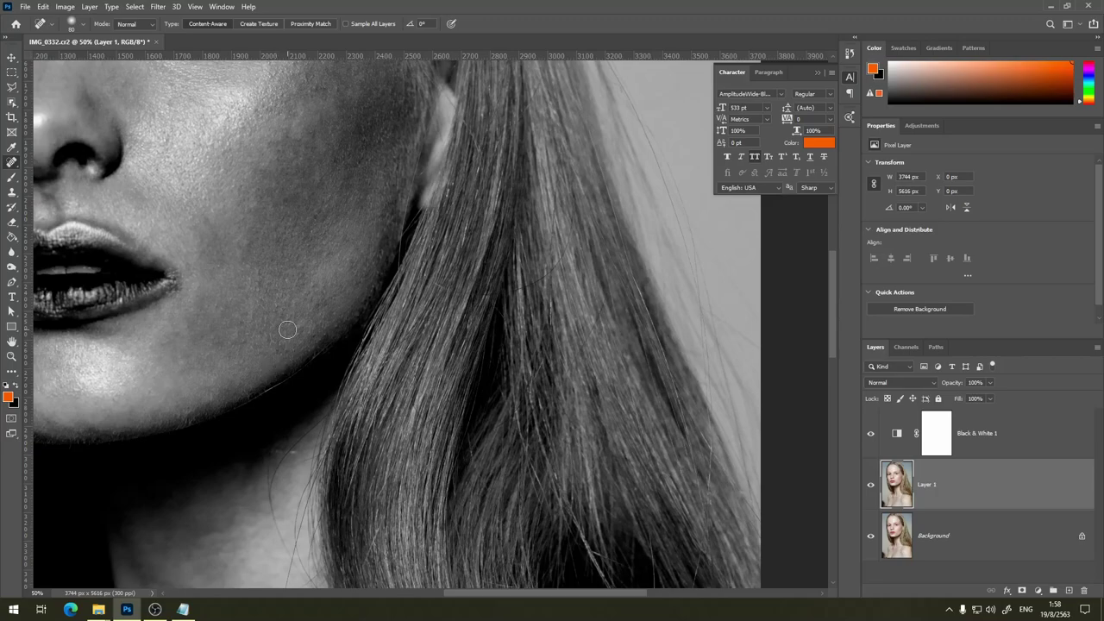
# - Heal the small dark spots scattered across the forehead up to the hairline
pyautogui.moveTo(290, 240); pyautogui.dragTo(387, 249)
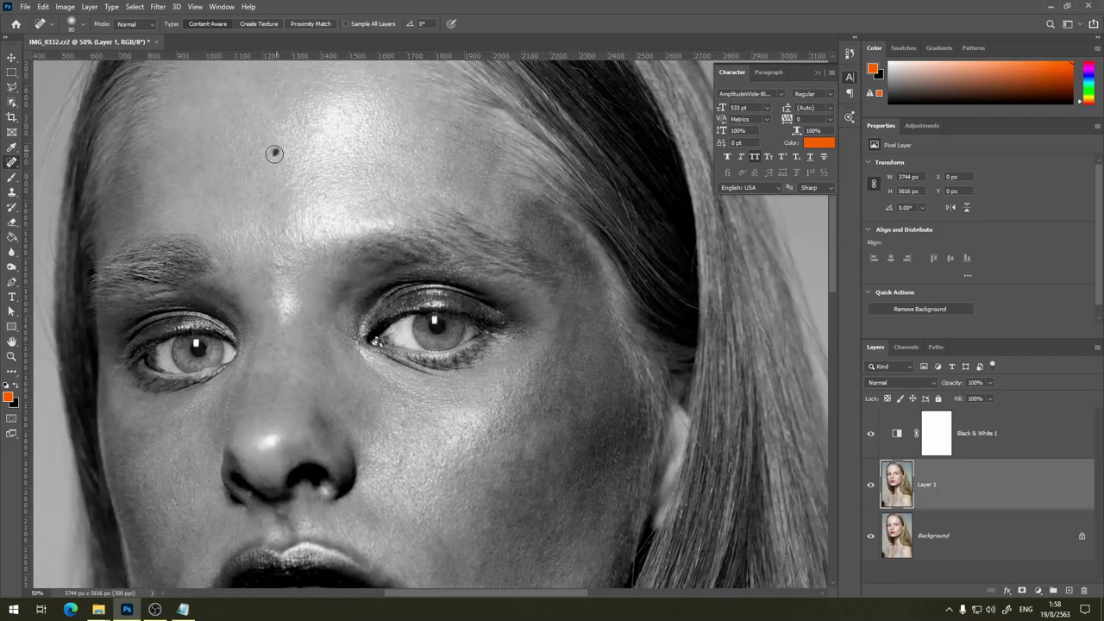
pyautogui.click(261, 144)
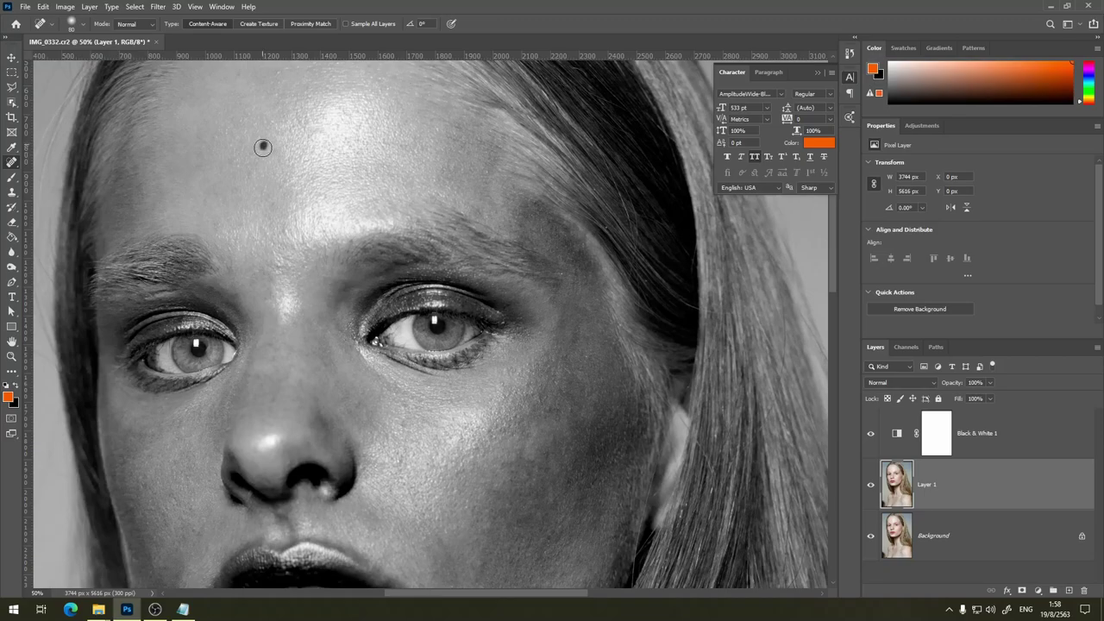
pyautogui.click(334, 151)
pyautogui.click(380, 141)
pyautogui.moveTo(382, 151); pyautogui.dragTo(392, 187)
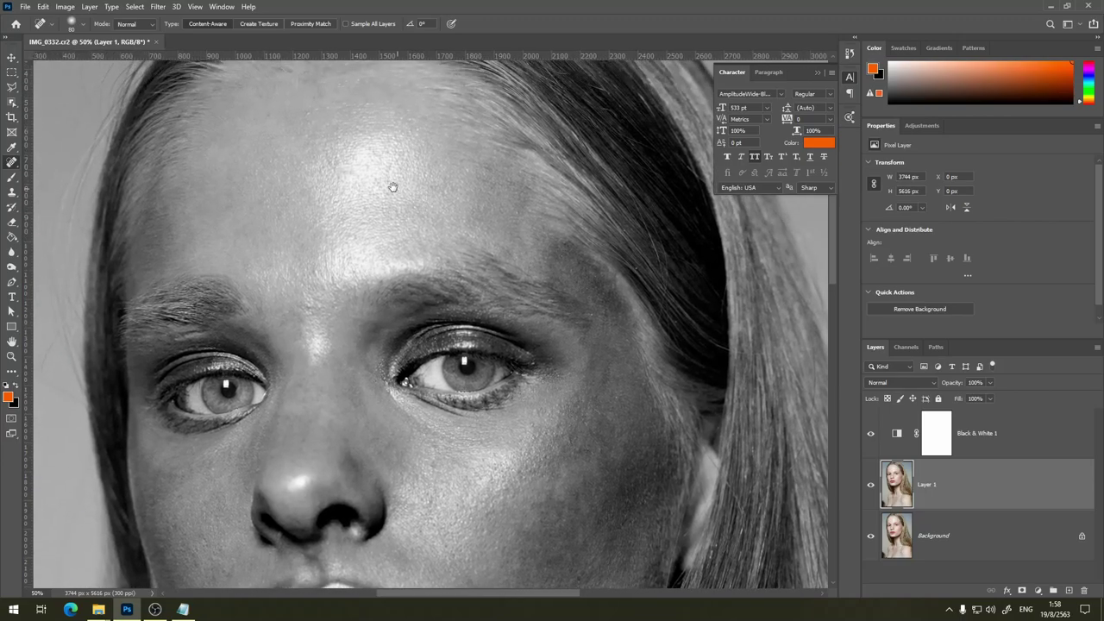
pyautogui.click(314, 273)
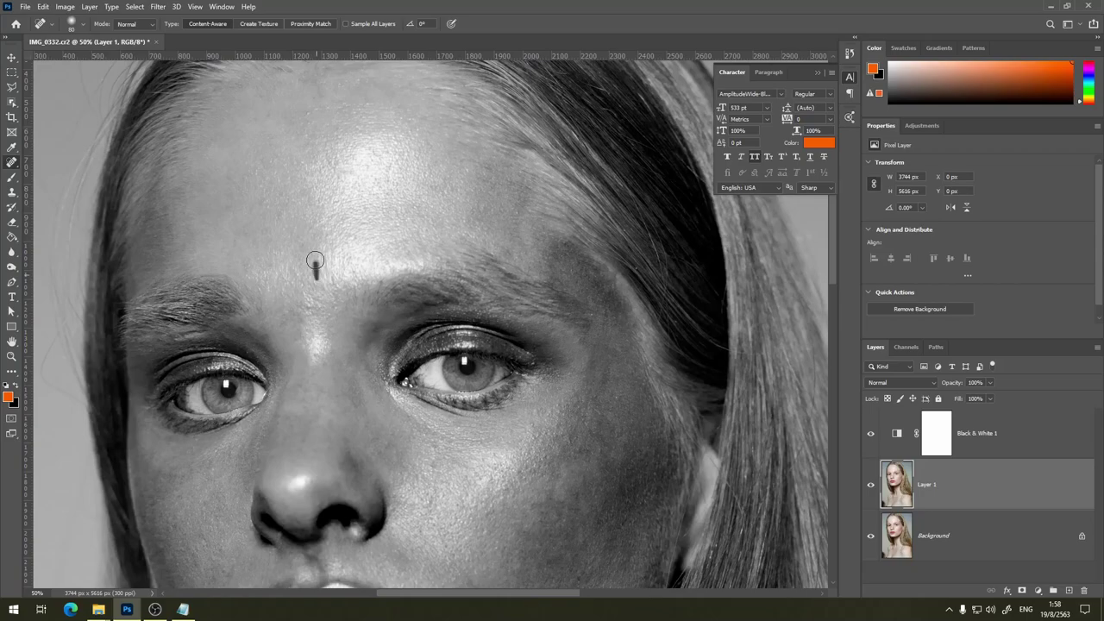
pyautogui.click(309, 105)
pyautogui.moveTo(256, 122); pyautogui.dragTo(261, 118)
pyautogui.click(314, 97)
pyautogui.moveTo(320, 95); pyautogui.dragTo(313, 96)
pyautogui.moveTo(342, 288); pyautogui.dragTo(382, 165)
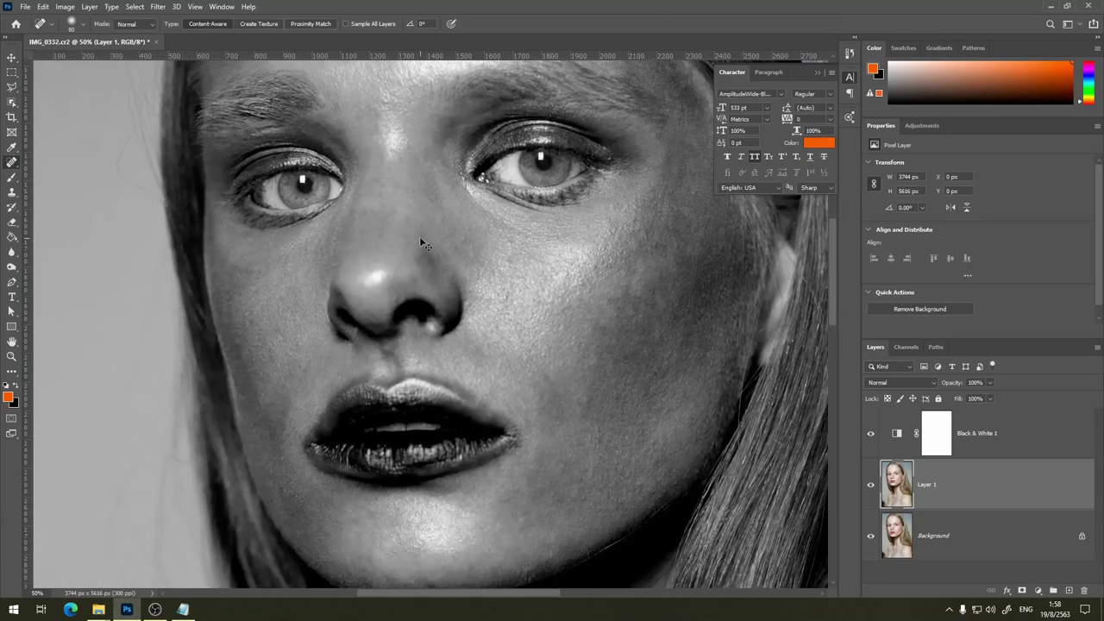
pyautogui.scroll(-1, 420, 242)
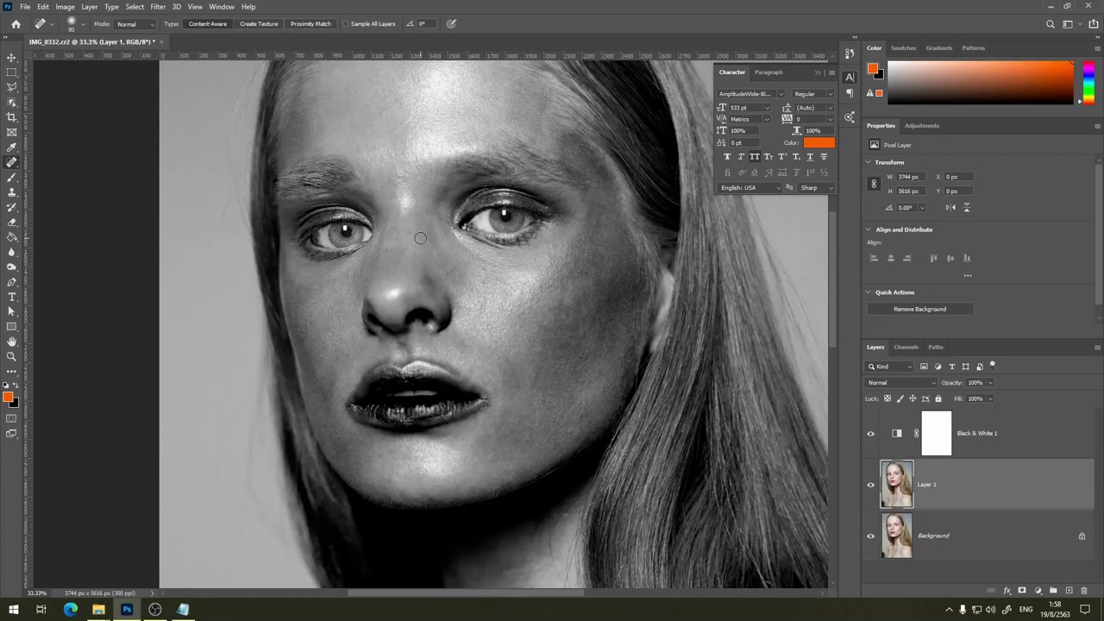
# - Hide the Black & White 1 adjustment and frame the colour portrait in full-screen view
pyautogui.click(874, 438)
pyautogui.hotkey('ctrl', '-')
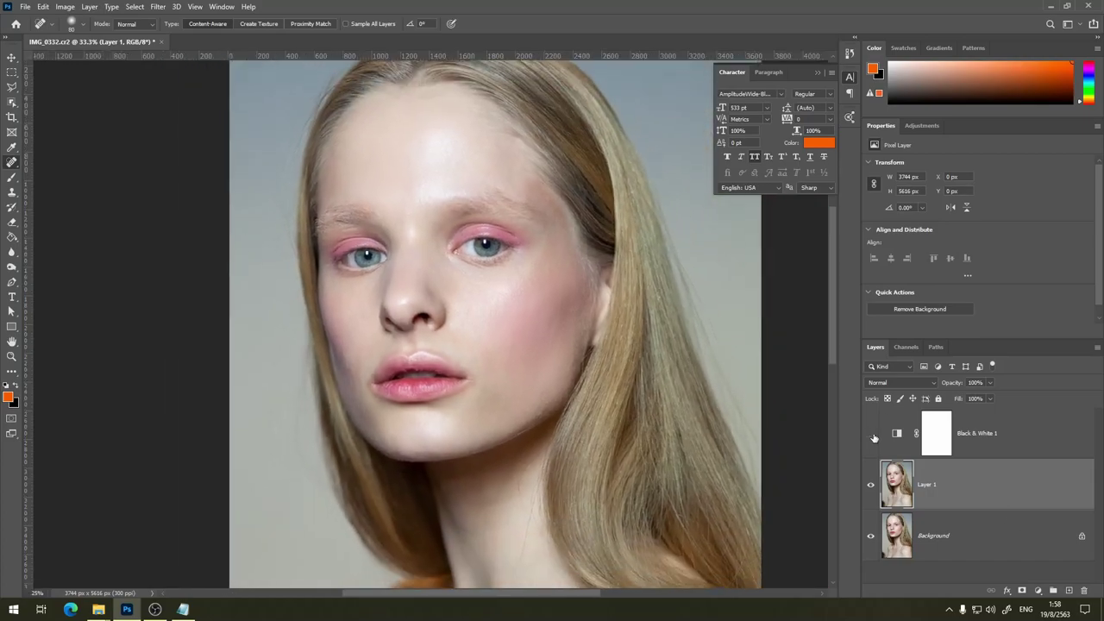
pyautogui.hotkey('ctrl', '-')
pyautogui.scroll(1, 439, 209)
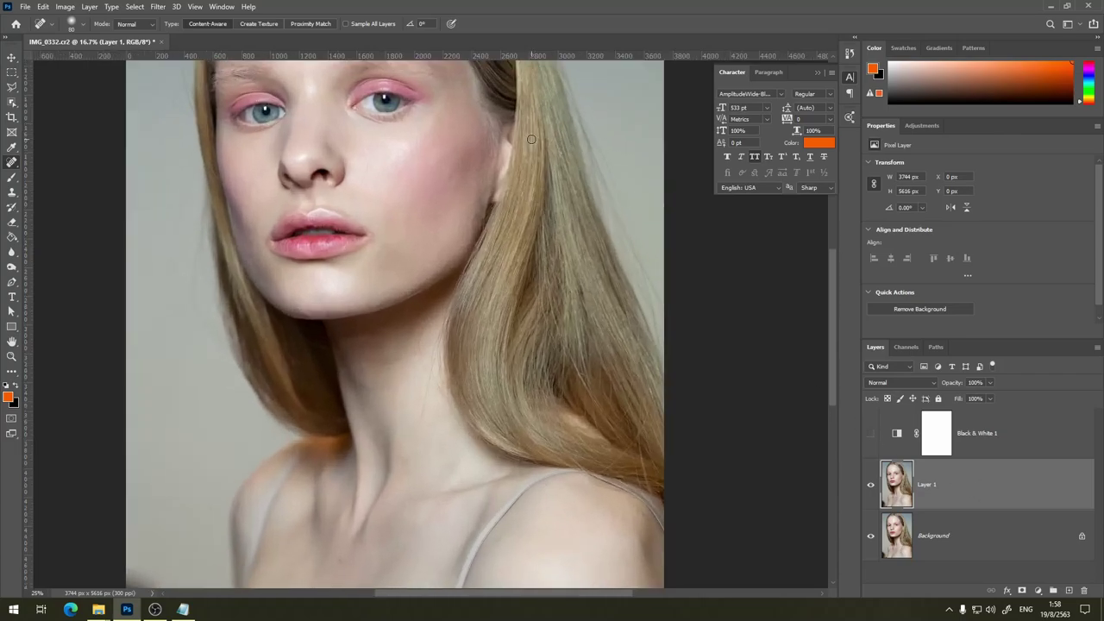
pyautogui.moveTo(446, 212); pyautogui.dragTo(562, 394)
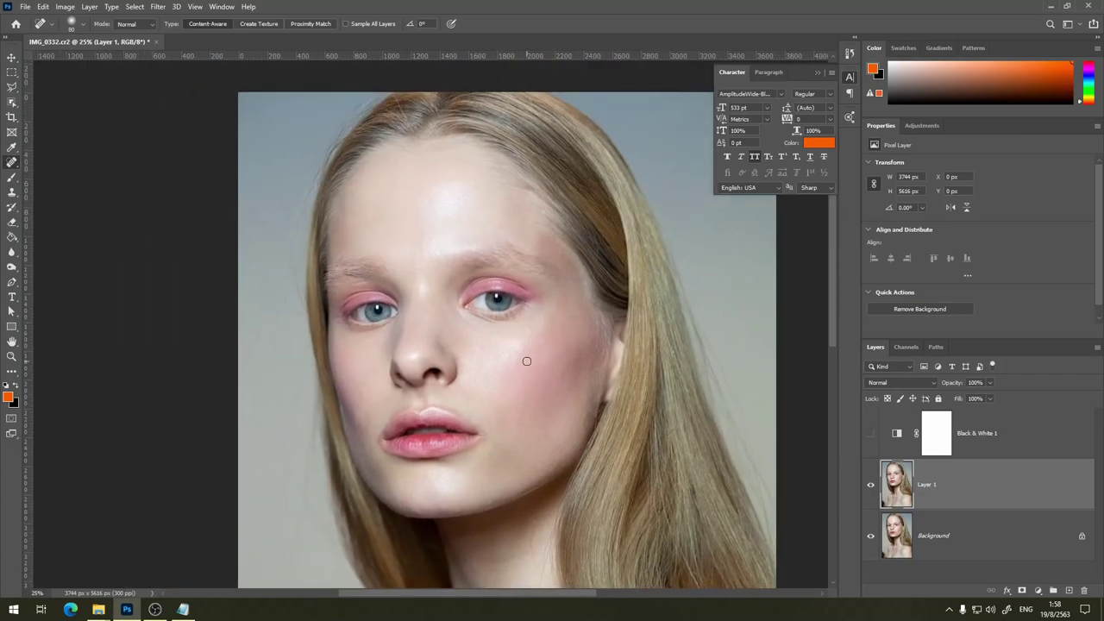
pyautogui.press('f')
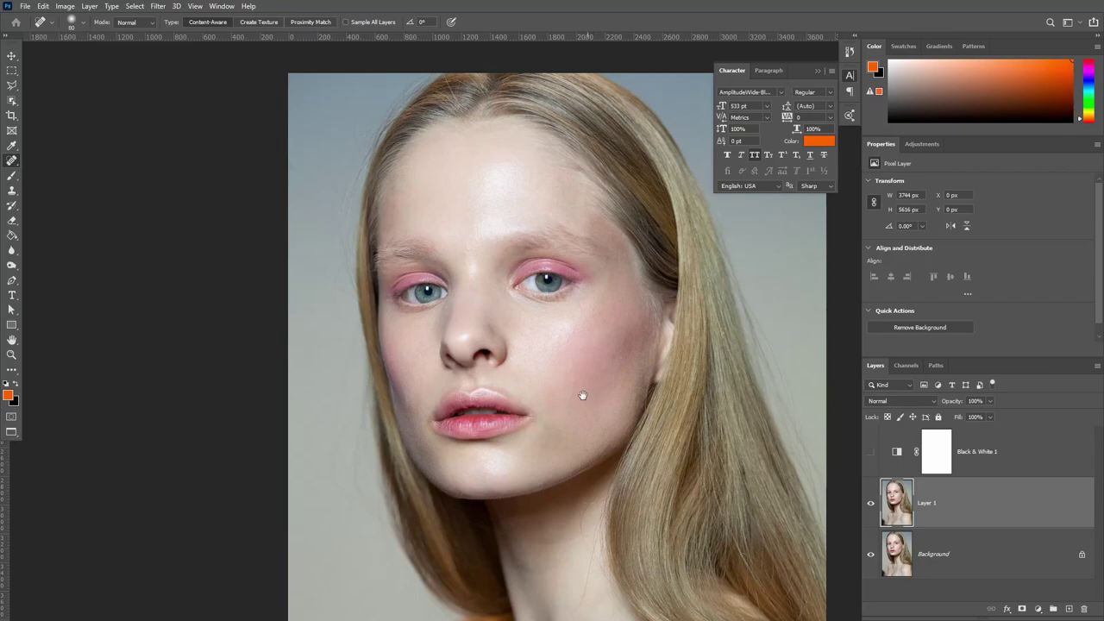
pyautogui.moveTo(583, 395)
pyautogui.mouseDown()
pyautogui.moveTo(463, 323)
pyautogui.moveTo(495, 362)
pyautogui.moveTo(495, 348)
pyautogui.mouseUp()
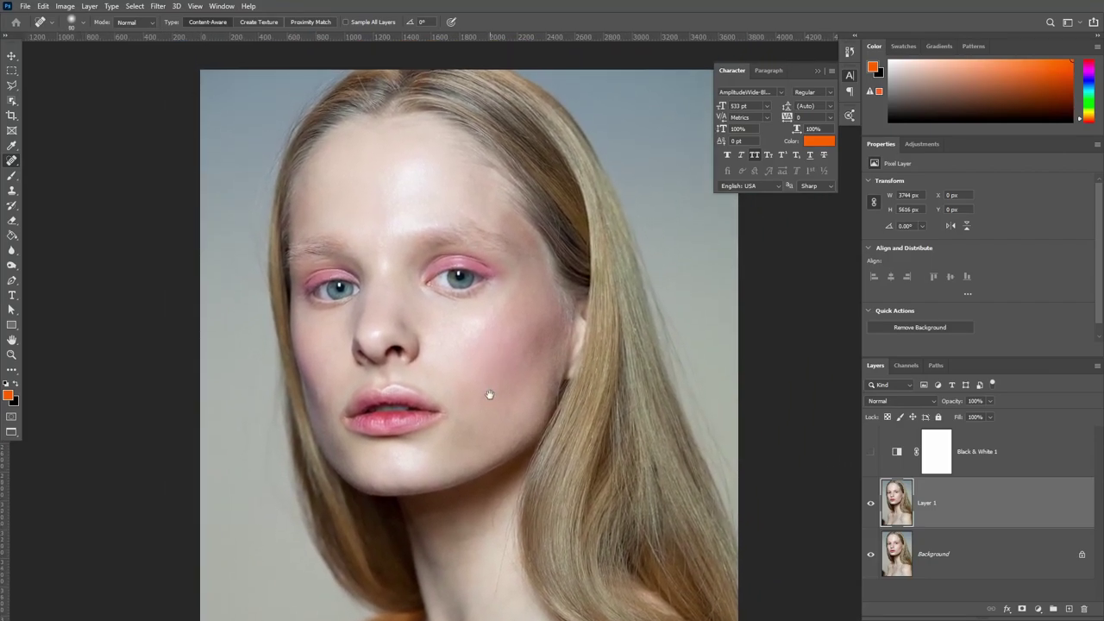
pyautogui.moveTo(489, 395); pyautogui.dragTo(486, 294)
pyautogui.scroll(1, 451, 254)
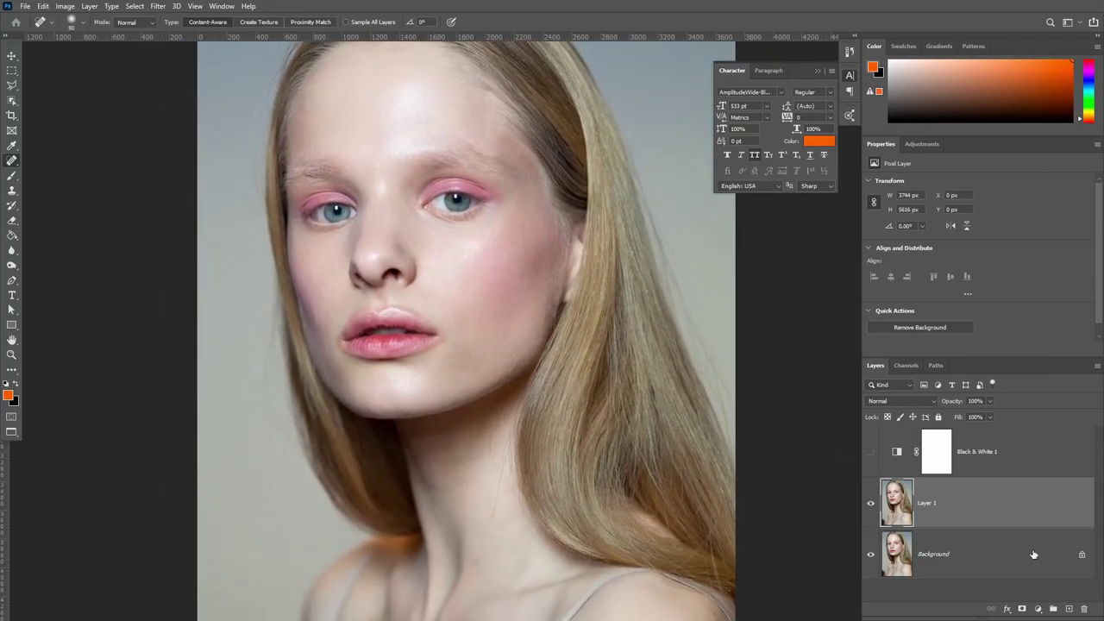
# - Flick Layer 1's visibility for a before/after comparison, then re-enable Black & White 1
pyautogui.click(871, 506)
pyautogui.click(871, 507)
pyautogui.click(871, 506)
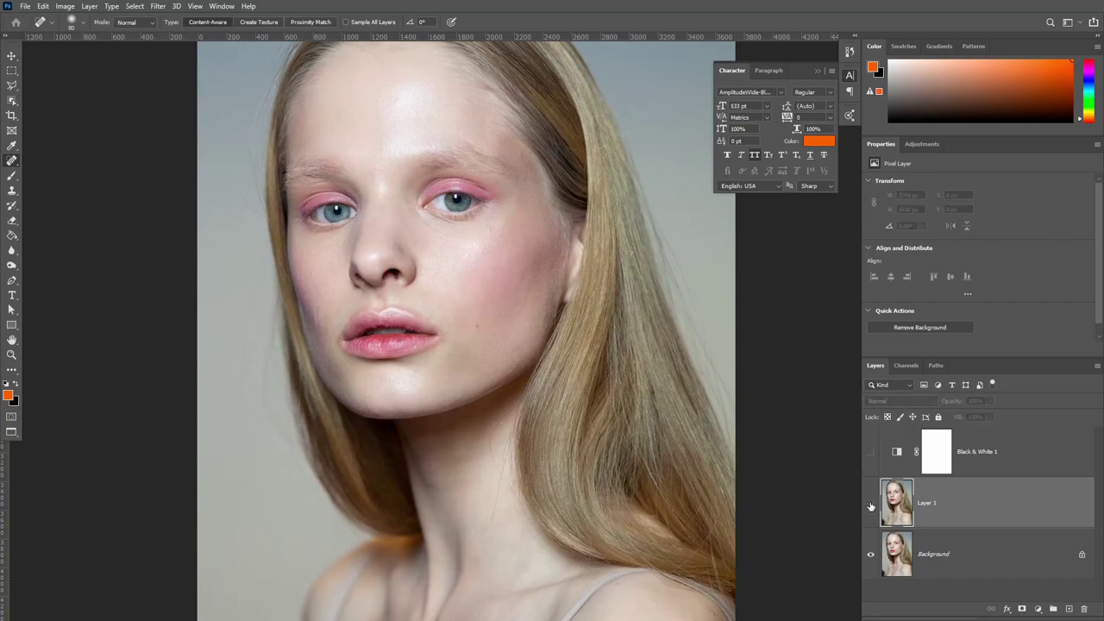
pyautogui.click(871, 506)
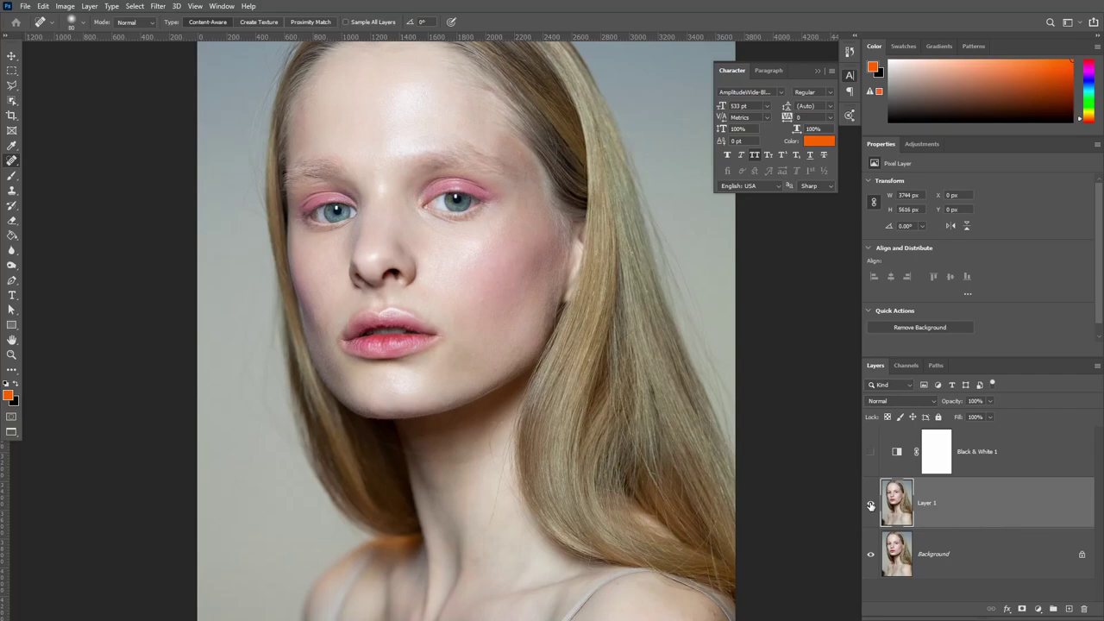
pyautogui.click(871, 507)
pyautogui.click(871, 506)
pyautogui.click(871, 506)
pyautogui.click(870, 451)
# - Zoom to the eyes and heal the skin under the lower eyelid's outer corner in one stroke
pyautogui.hotkey('ctrl', '+')
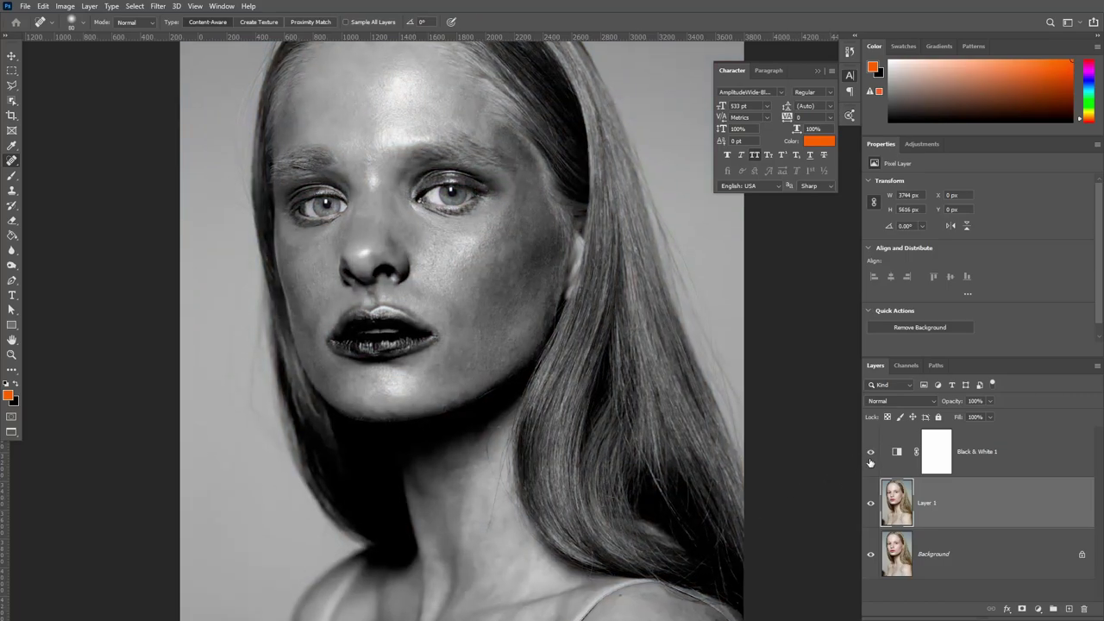
pyautogui.hotkey('ctrl', '+')
pyautogui.hotkey('ctrl', '+')
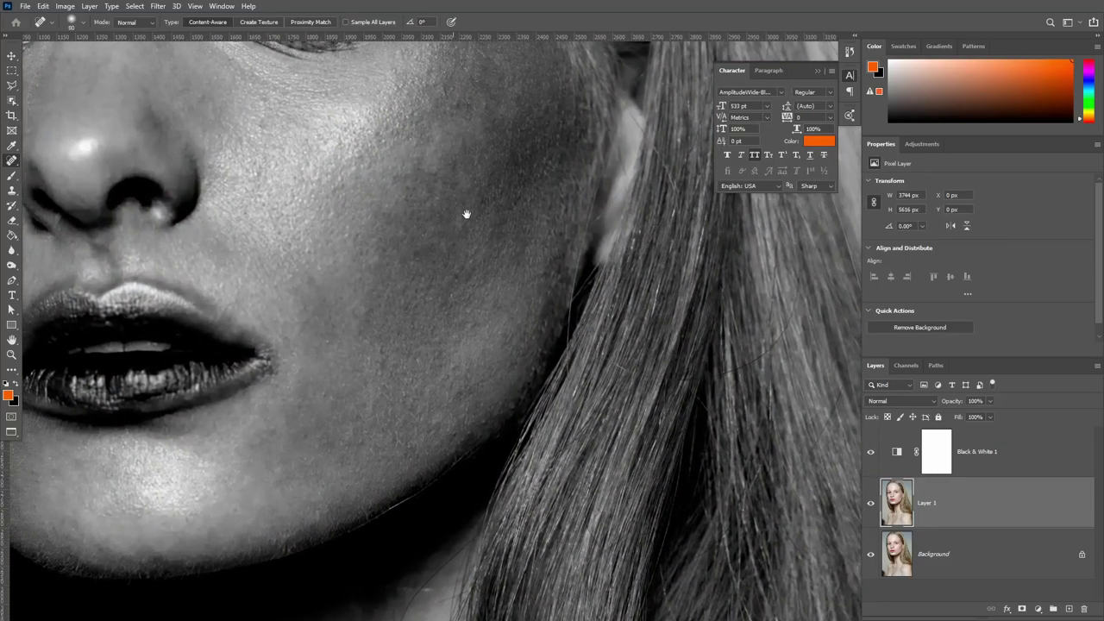
pyautogui.moveTo(432, 182); pyautogui.dragTo(538, 298)
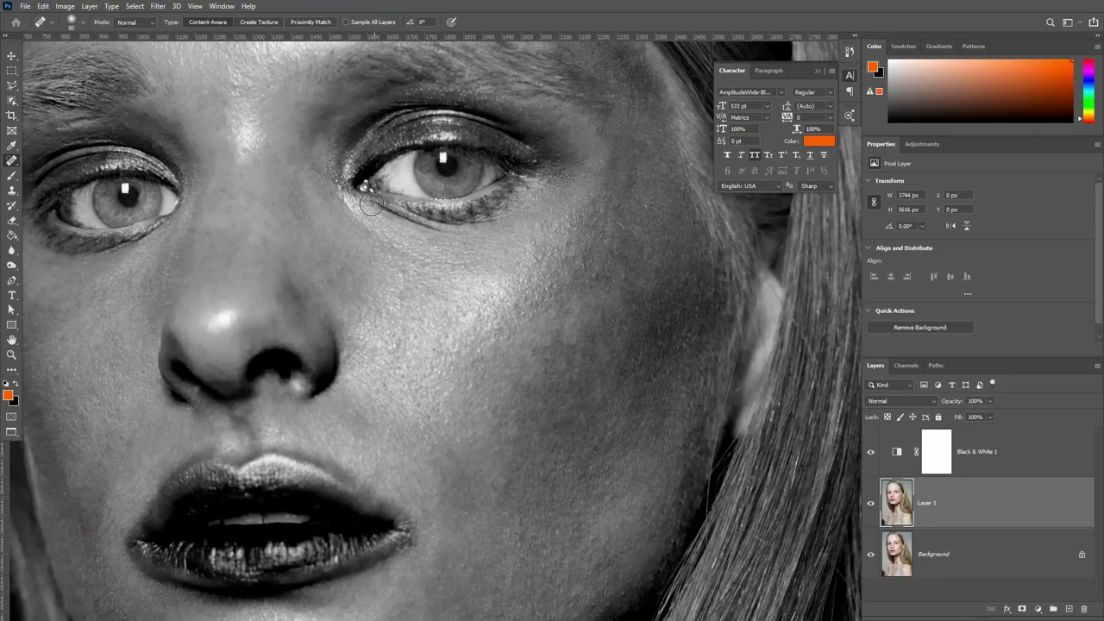
pyautogui.moveTo(371, 203); pyautogui.dragTo(416, 201)
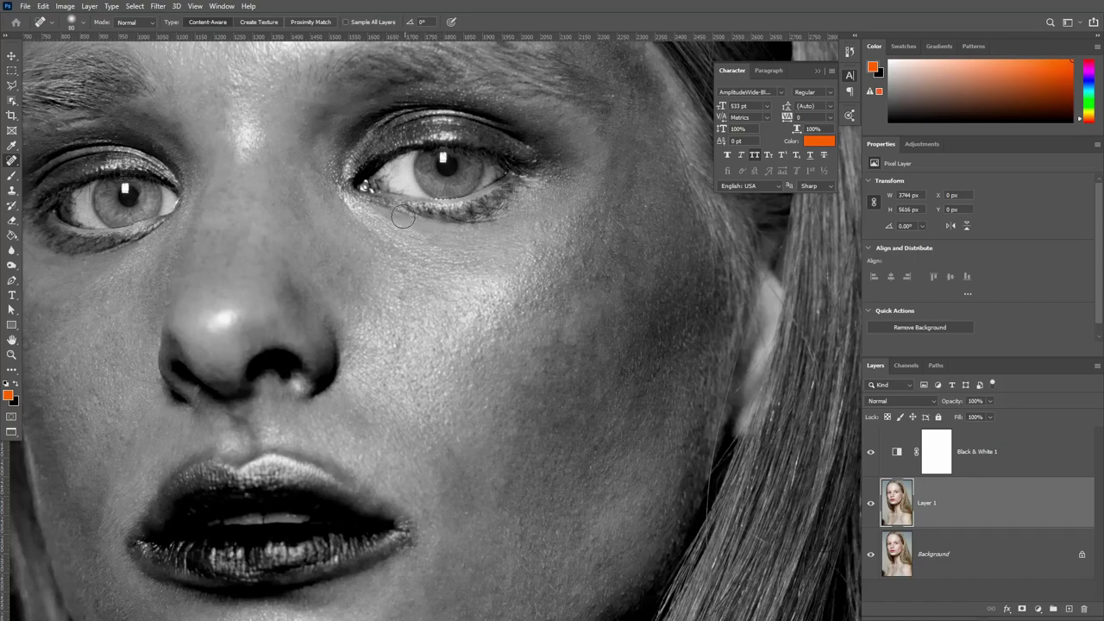
# - Heal the blemish under the eye and hide Black & White 1 to show full colour
pyautogui.moveTo(490, 219); pyautogui.dragTo(509, 208)
pyautogui.moveTo(464, 217)
pyautogui.mouseDown()
pyautogui.moveTo(509, 191)
pyautogui.moveTo(611, 173)
pyautogui.mouseUp()
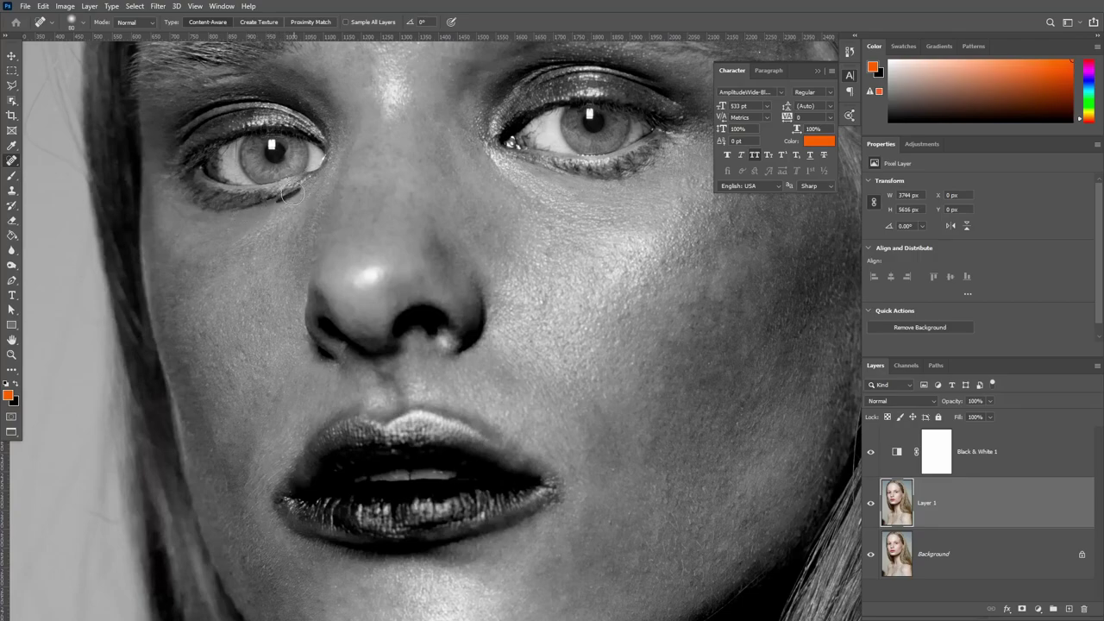
pyautogui.hotkey('ctrl', '-')
pyautogui.hotkey('ctrl', '-')
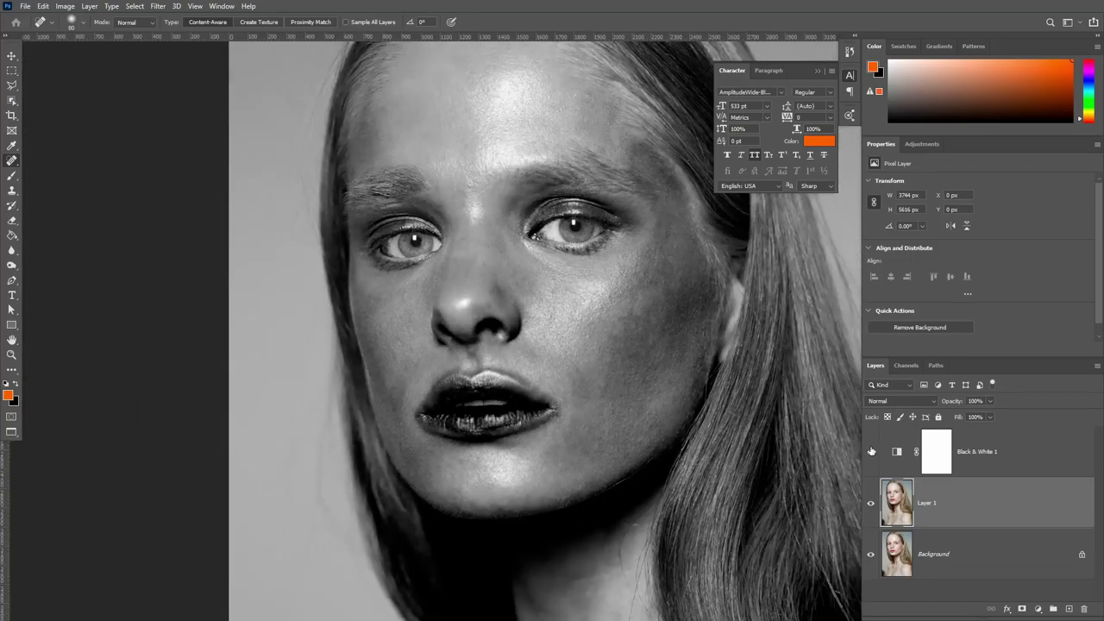
pyautogui.click(870, 452)
pyautogui.hotkey('ctrl', '-')
pyautogui.hotkey('ctrl', '-')
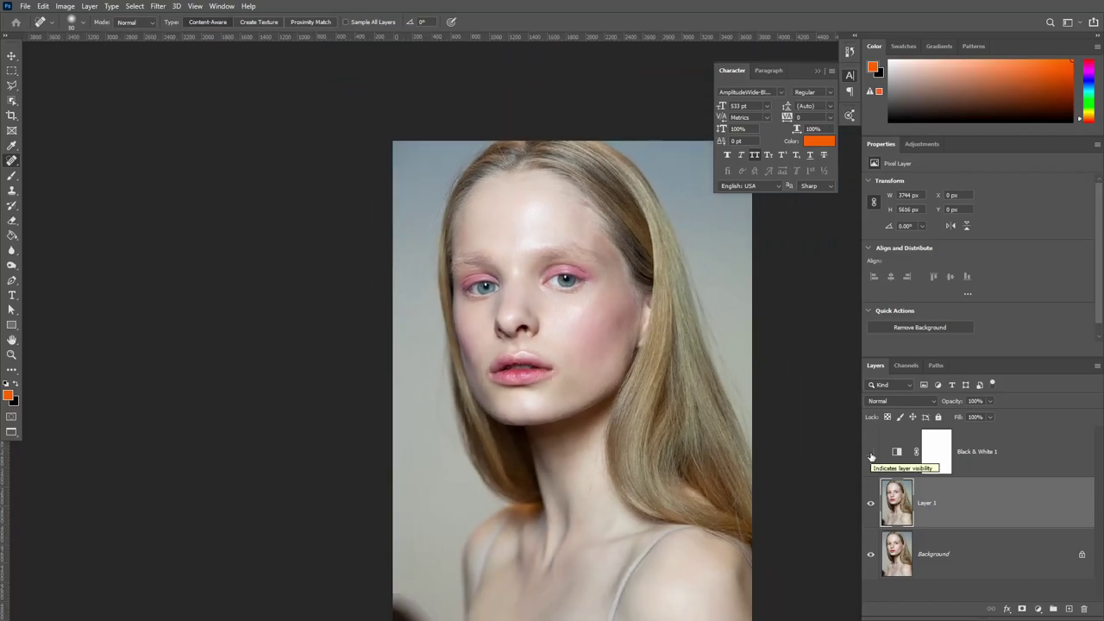
pyautogui.hotkey('ctrl', '+')
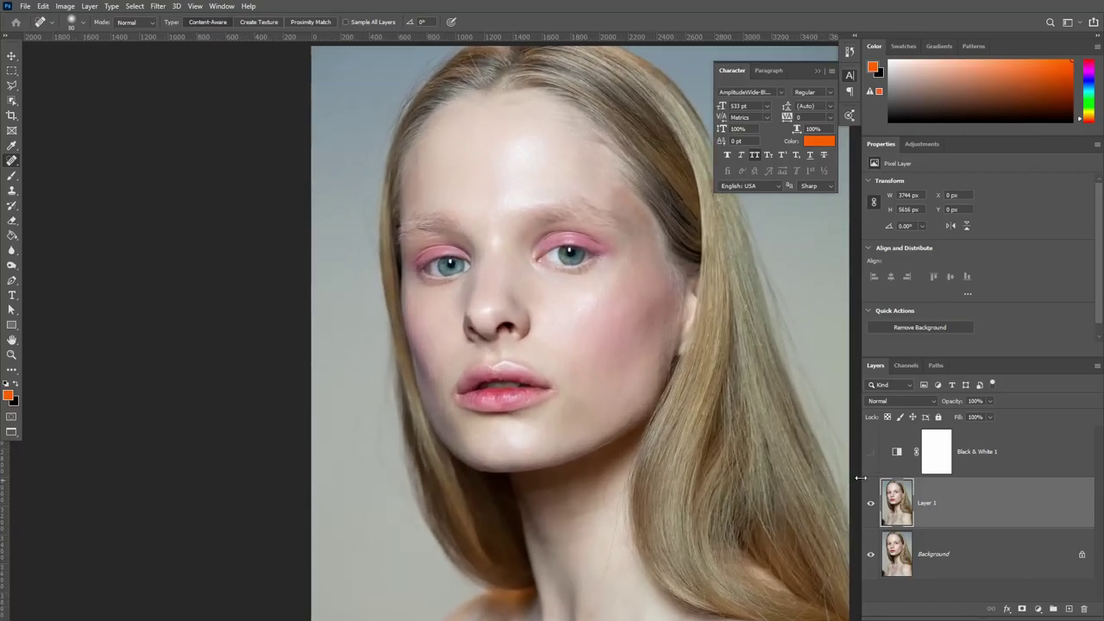
# - Rename Layer 1 to 'blemish' and duplicate it twice with Ctrl+J
pyautogui.doubleClick(930, 502)
pyautogui.write('bl')
pyautogui.press('Return')
pyautogui.hotkey('ctrl', 'j')
pyautogui.hotkey('ctrl', 'j')
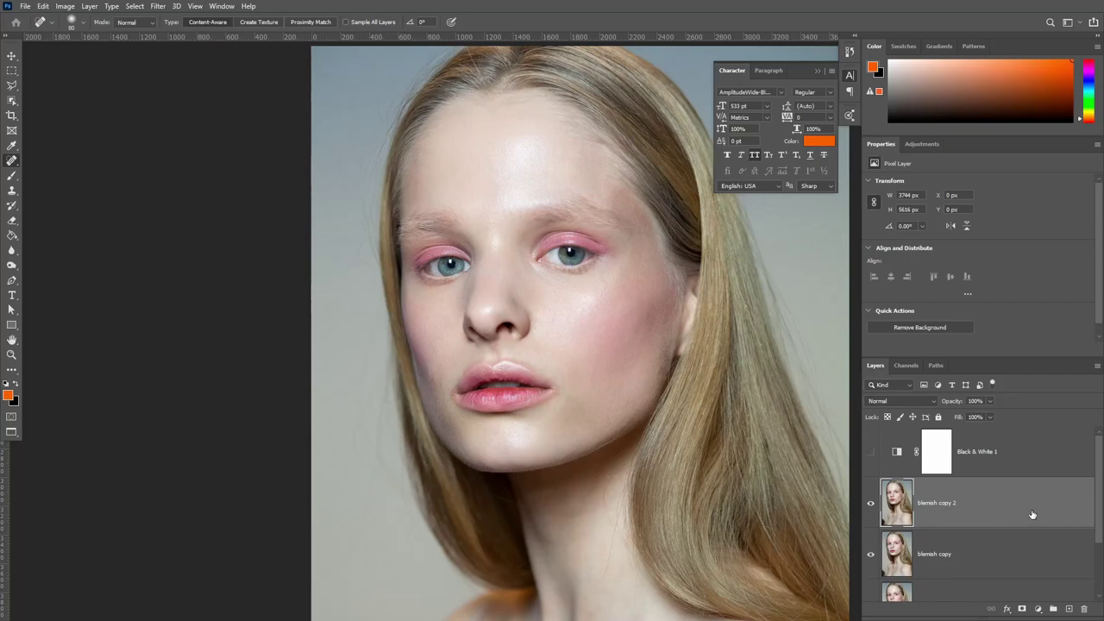
# - Rename the two copies 'color tone_LF' and 'High_F'
pyautogui.doubleClick(936, 556)
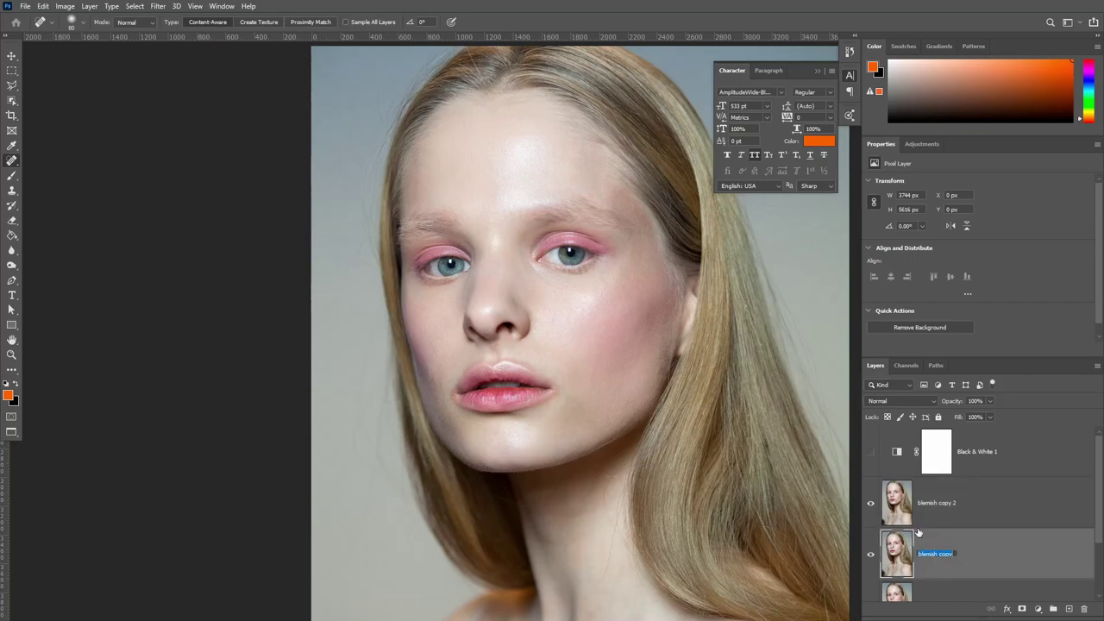
pyautogui.write('color ton')
pyautogui.write('e')
pyautogui.press('Return')
pyautogui.click(933, 509)
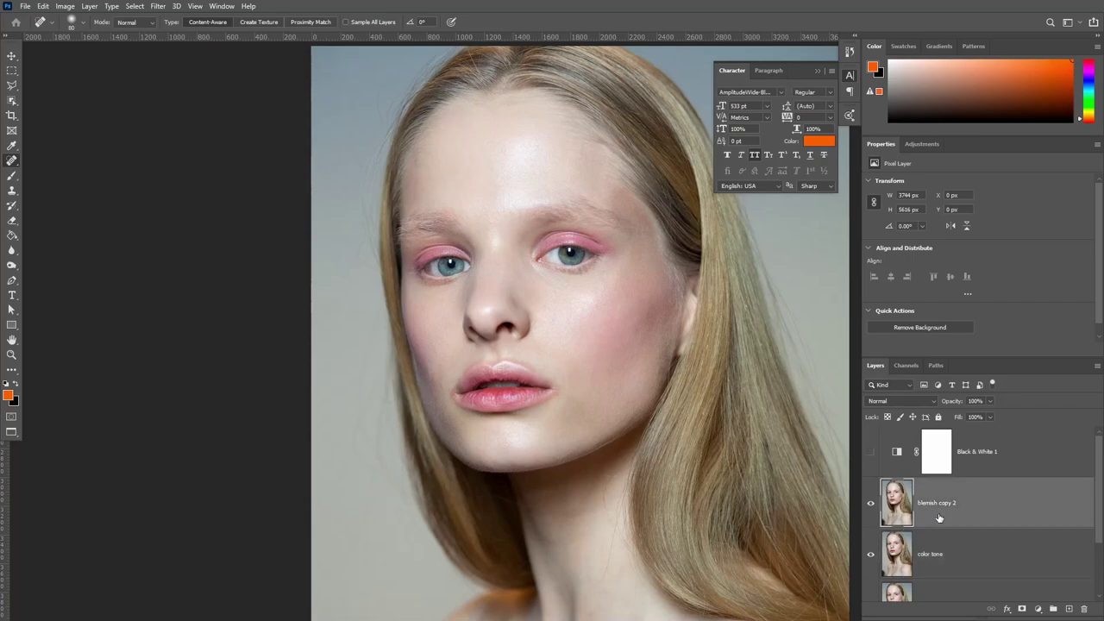
pyautogui.click(938, 554)
pyautogui.doubleClick(942, 554)
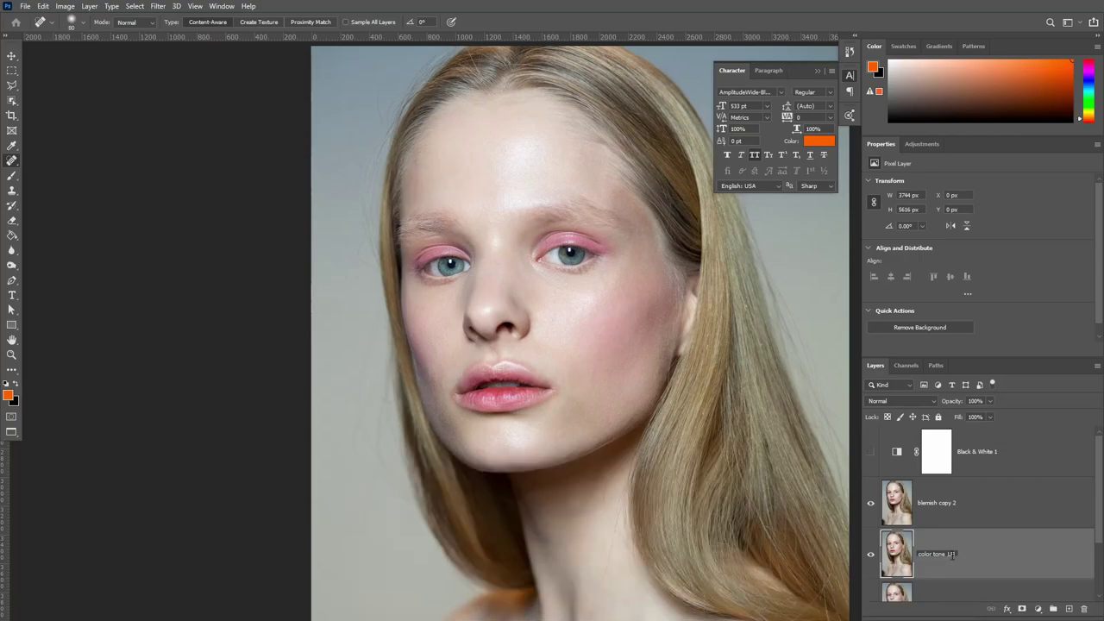
pyautogui.press('Return')
pyautogui.doubleClick(939, 503)
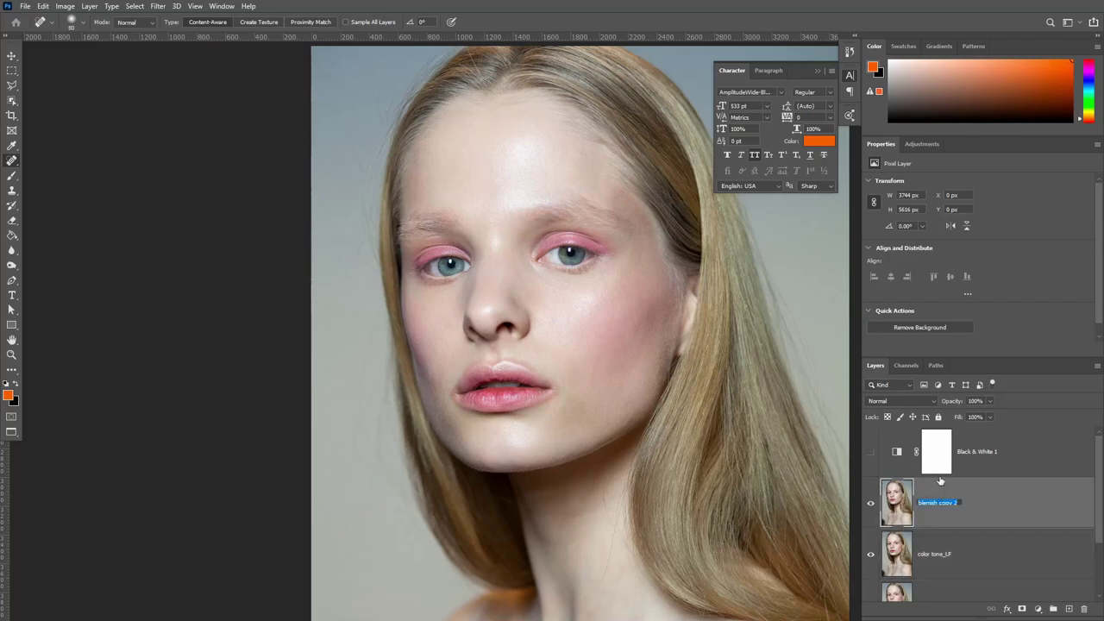
pyautogui.write('H')
pyautogui.write('igh')
pyautogui.write('_F')
pyautogui.press('Return')
# - With High_F hidden, Gaussian Blur color tone_LF at 15.3 px radius, then show High_F
pyautogui.scroll(-1, 1098, 488)
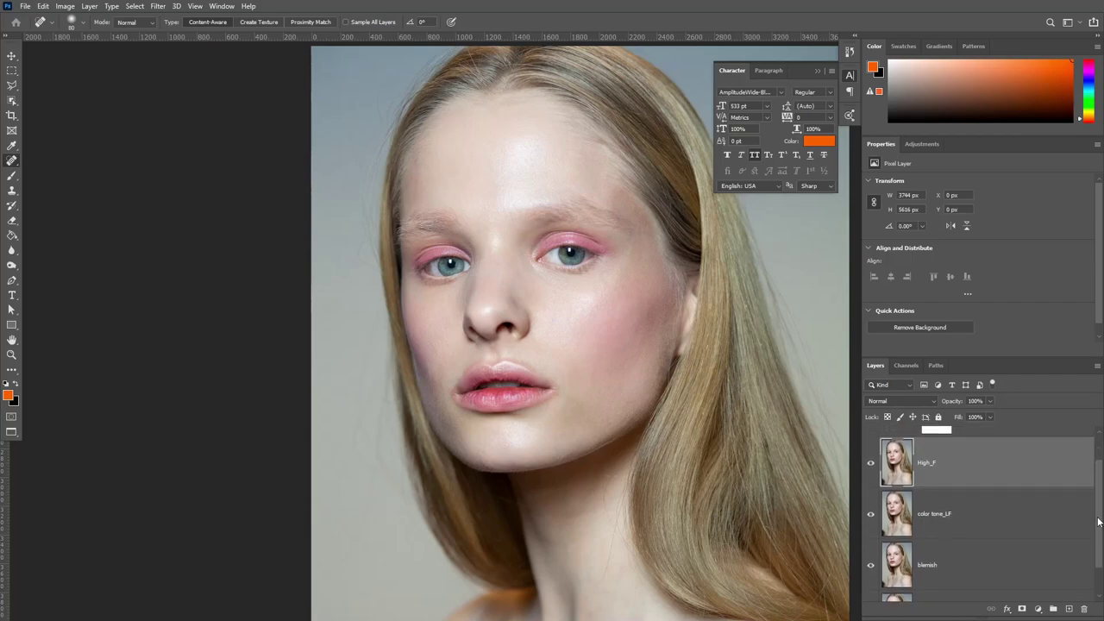
pyautogui.click(870, 459)
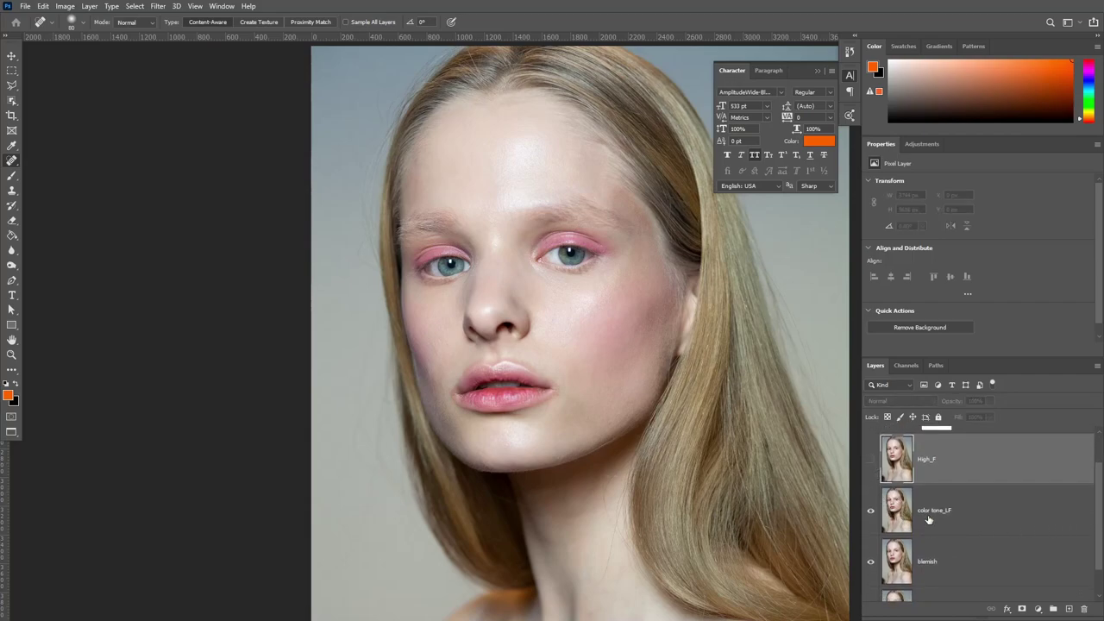
pyautogui.click(952, 530)
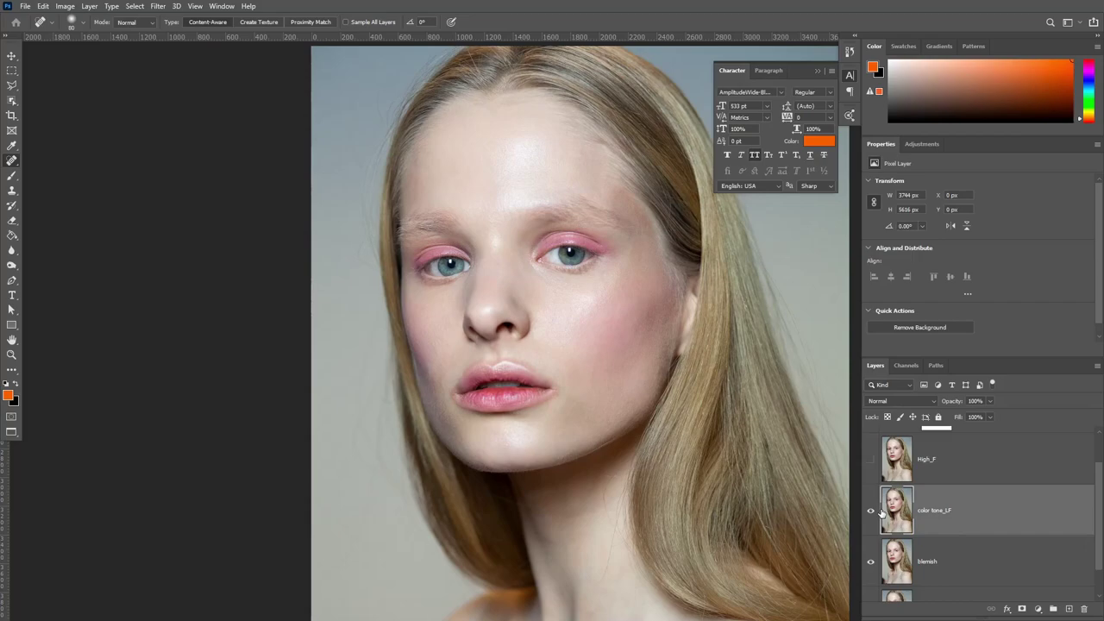
pyautogui.click(167, 8)
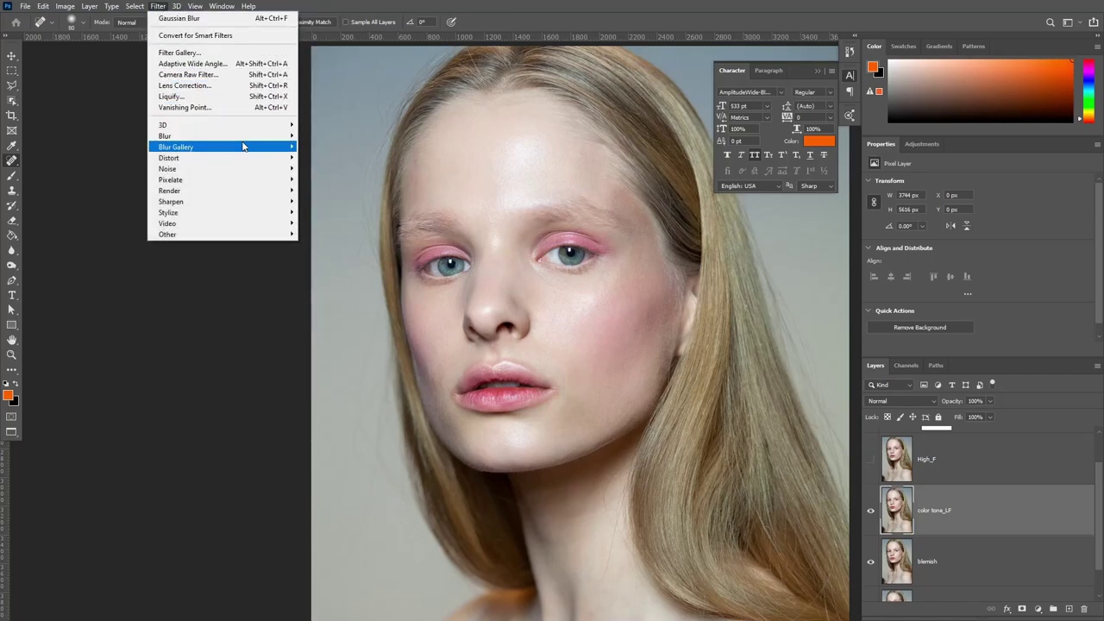
pyautogui.moveTo(164, 135)
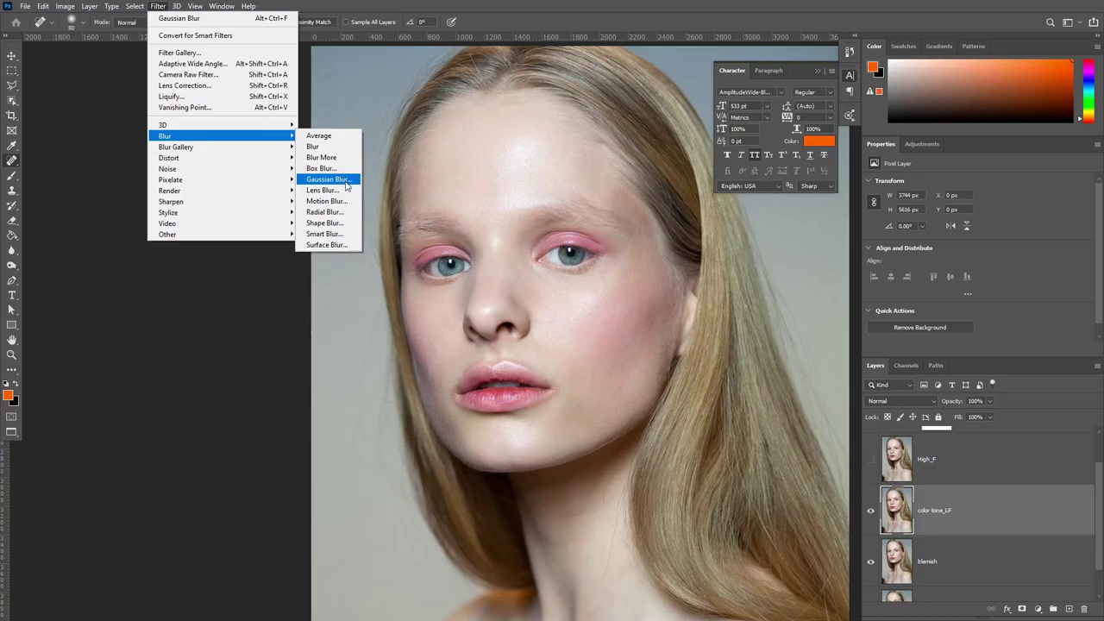
pyautogui.click(328, 180)
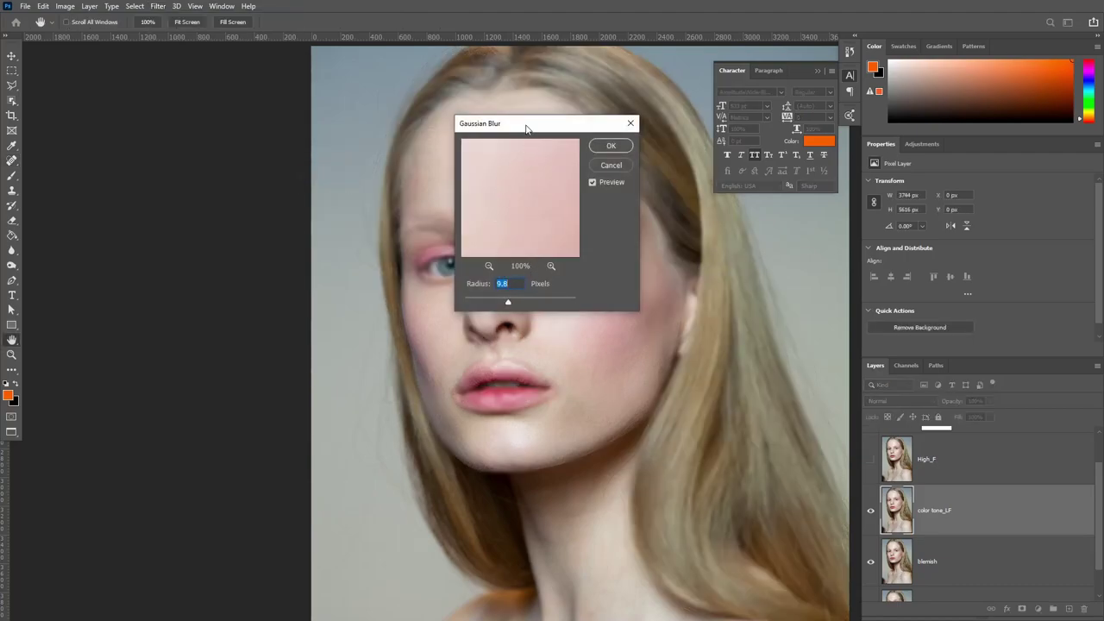
pyautogui.moveTo(526, 128); pyautogui.dragTo(700, 129)
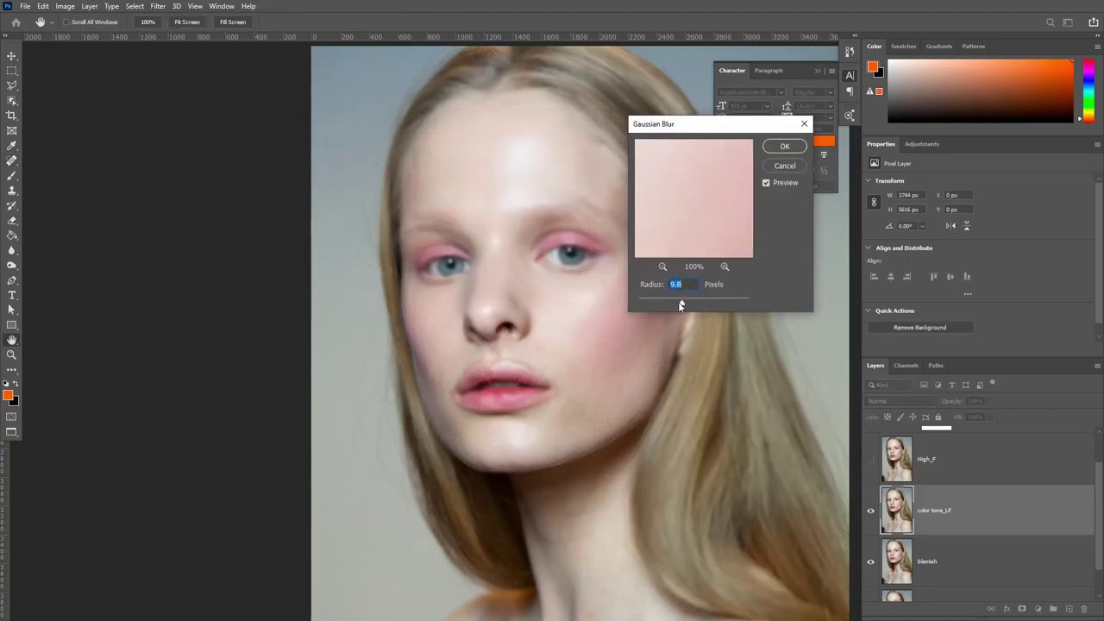
pyautogui.moveTo(690, 306)
pyautogui.mouseDown()
pyautogui.moveTo(709, 306)
pyautogui.moveTo(687, 305)
pyautogui.mouseUp()
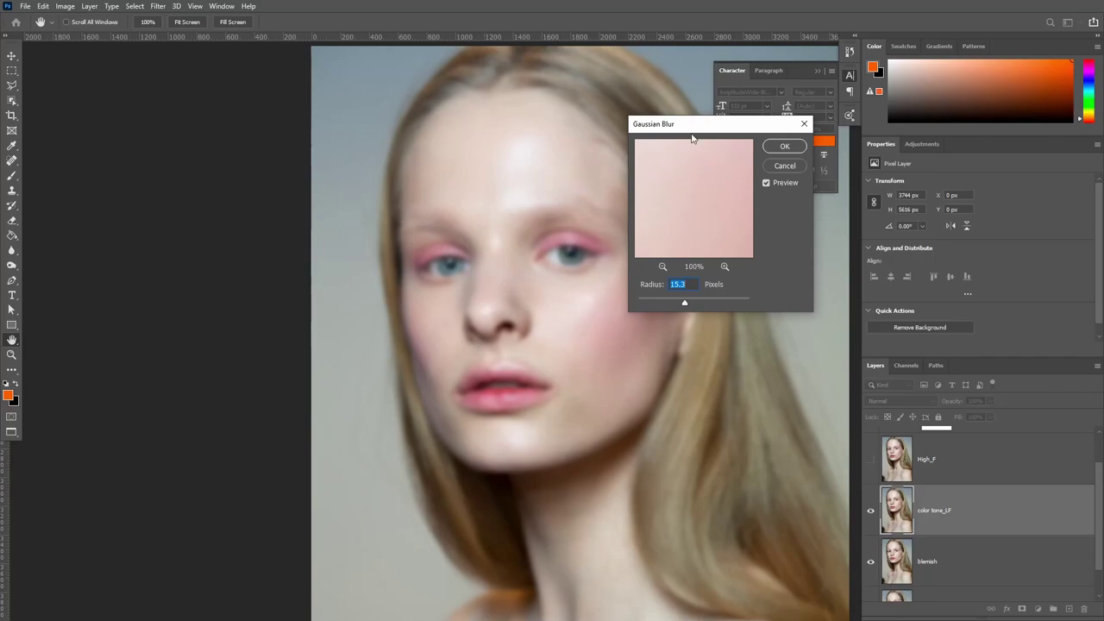
pyautogui.moveTo(695, 129); pyautogui.dragTo(767, 125)
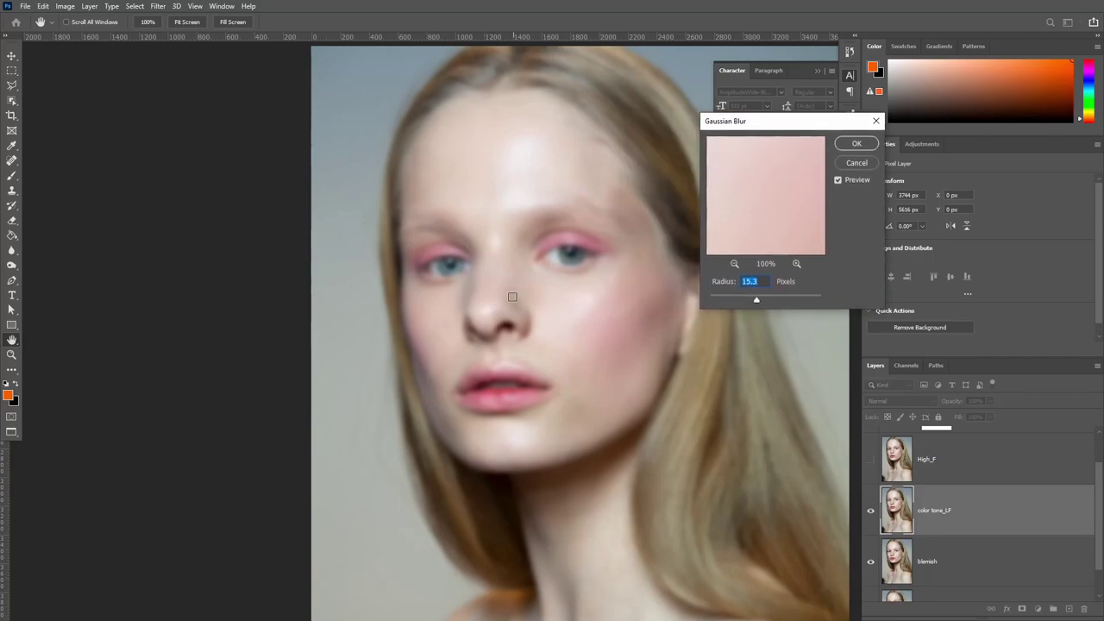
pyautogui.click(838, 181)
pyautogui.click(854, 145)
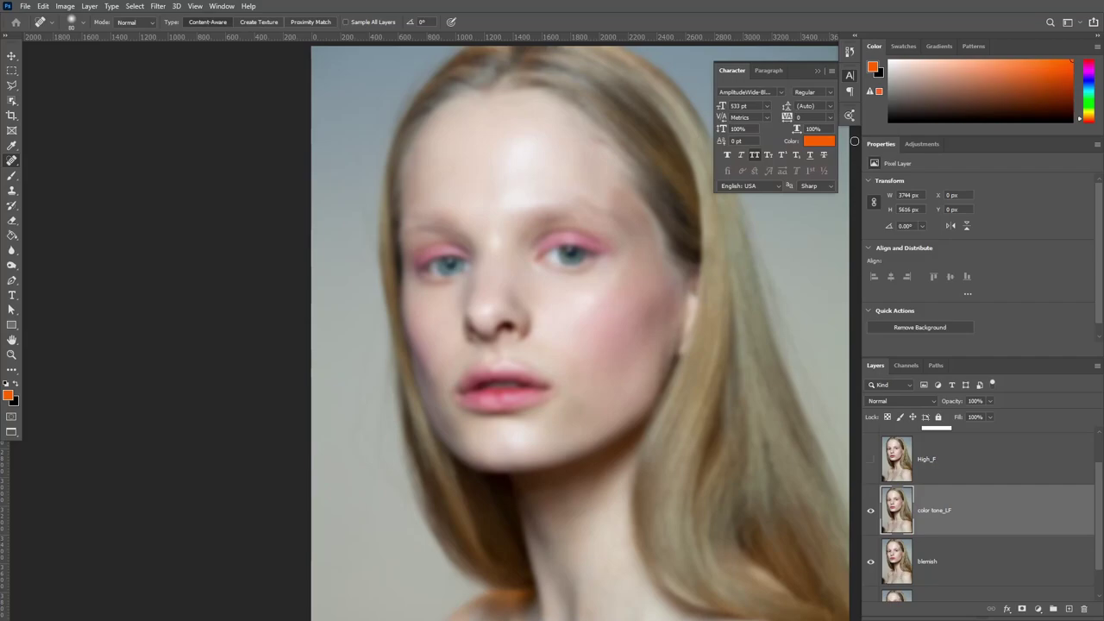
pyautogui.click(870, 459)
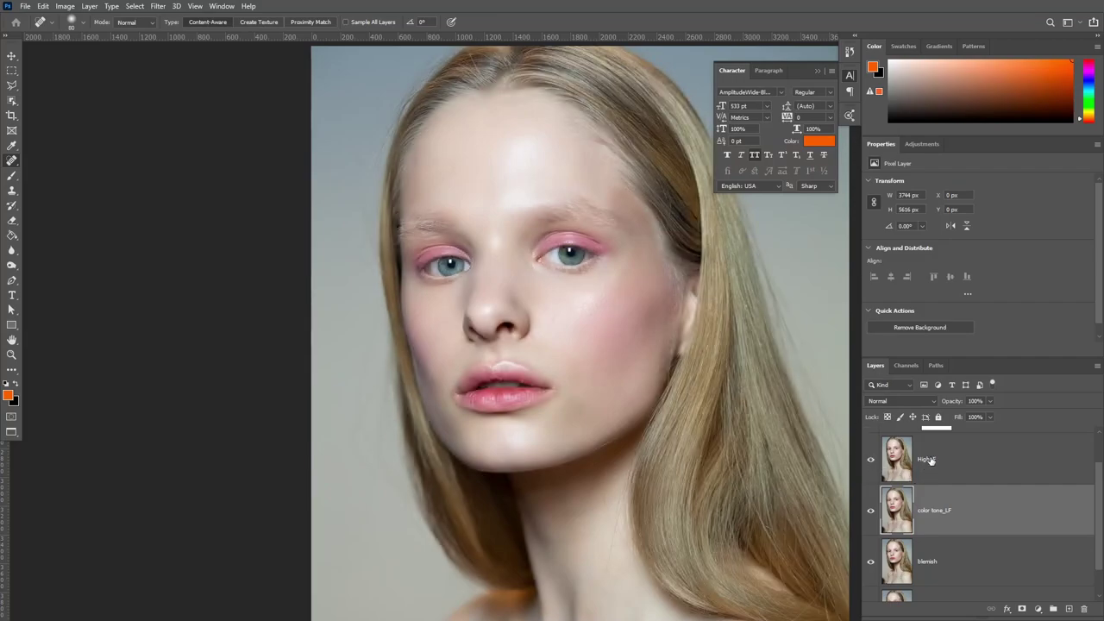
# - Apply Image to High_F: source color tone_LF, Subtract blending, Scale 2, Offset 128
pyautogui.click(929, 461)
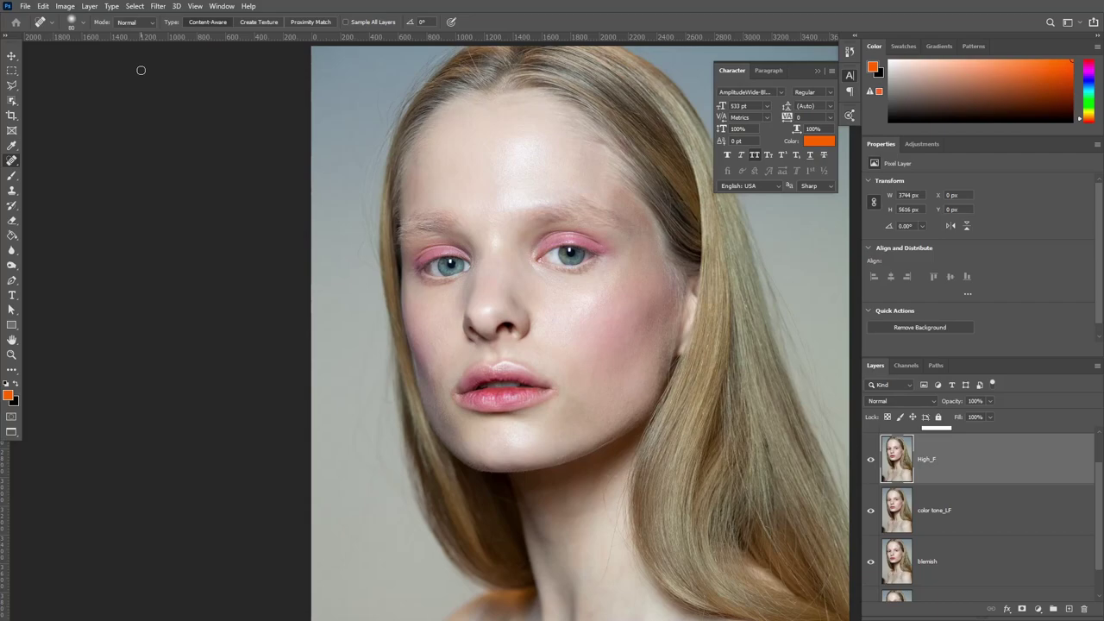
pyautogui.click(71, 8)
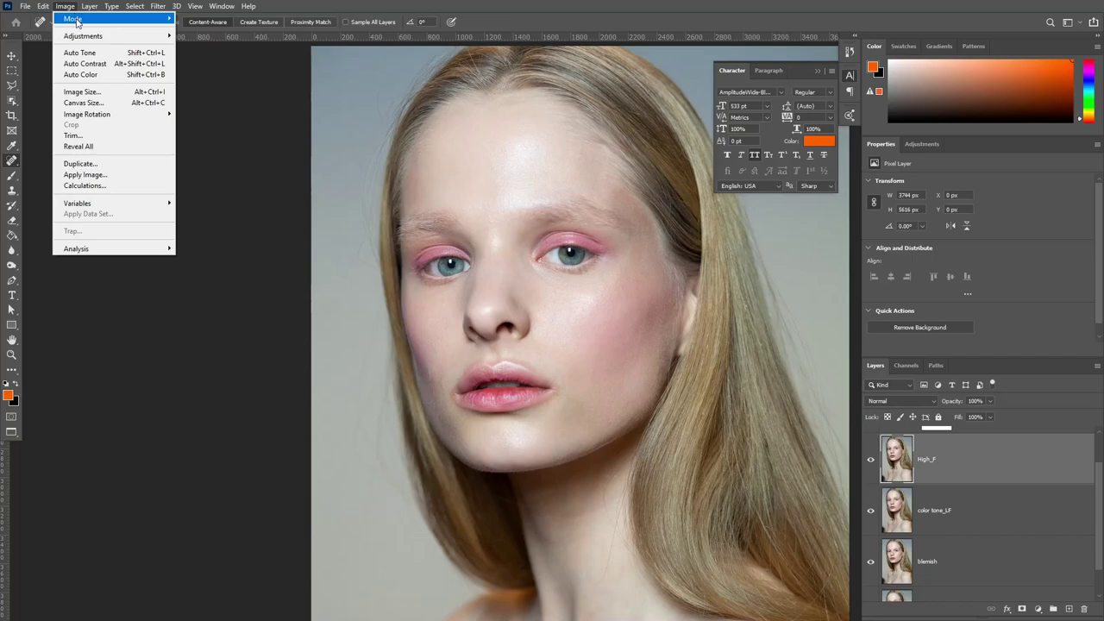
pyautogui.click(105, 176)
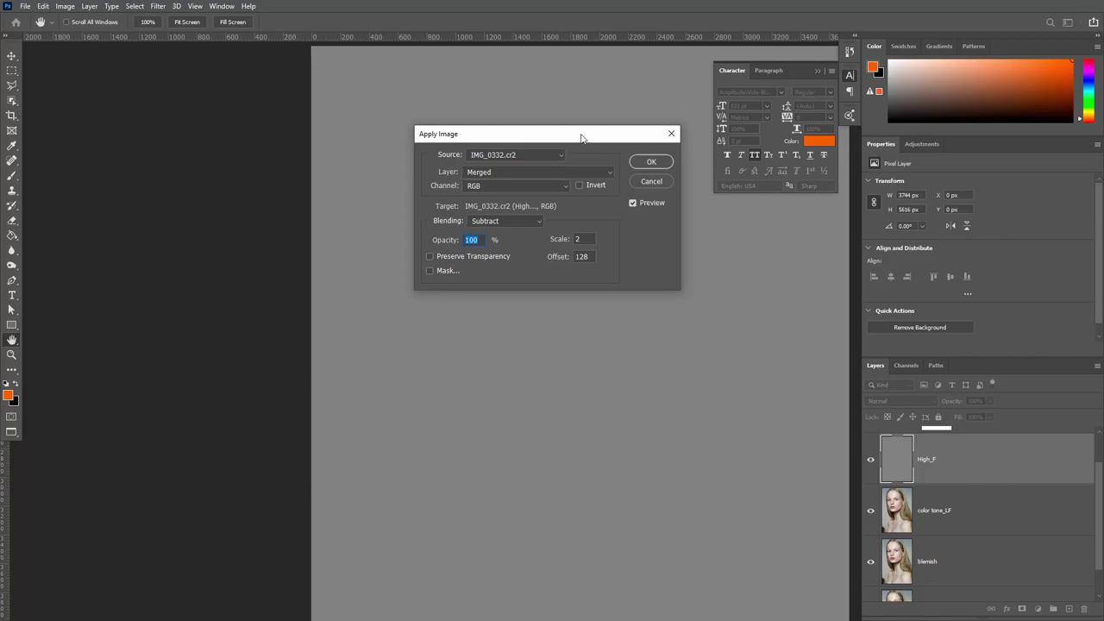
pyautogui.moveTo(586, 140); pyautogui.dragTo(714, 143)
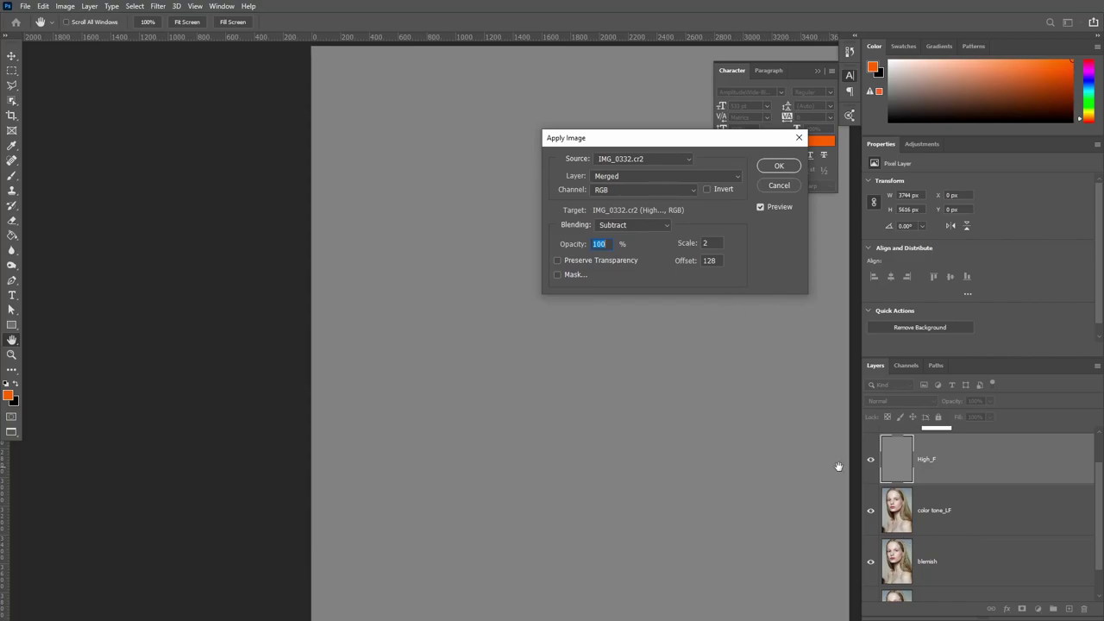
pyautogui.click(685, 176)
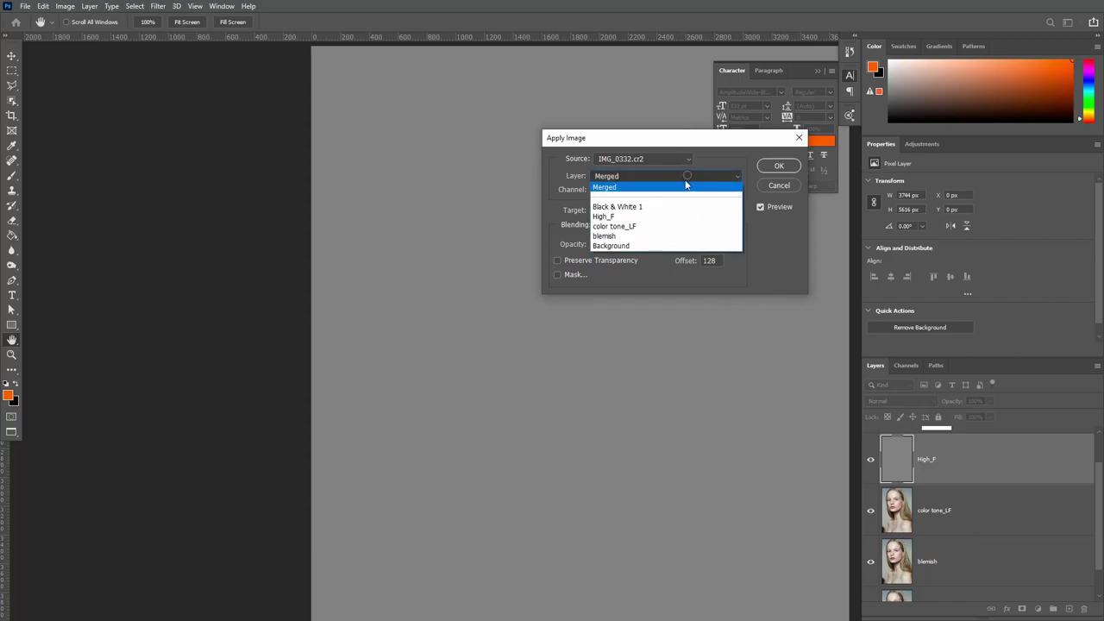
pyautogui.click(659, 226)
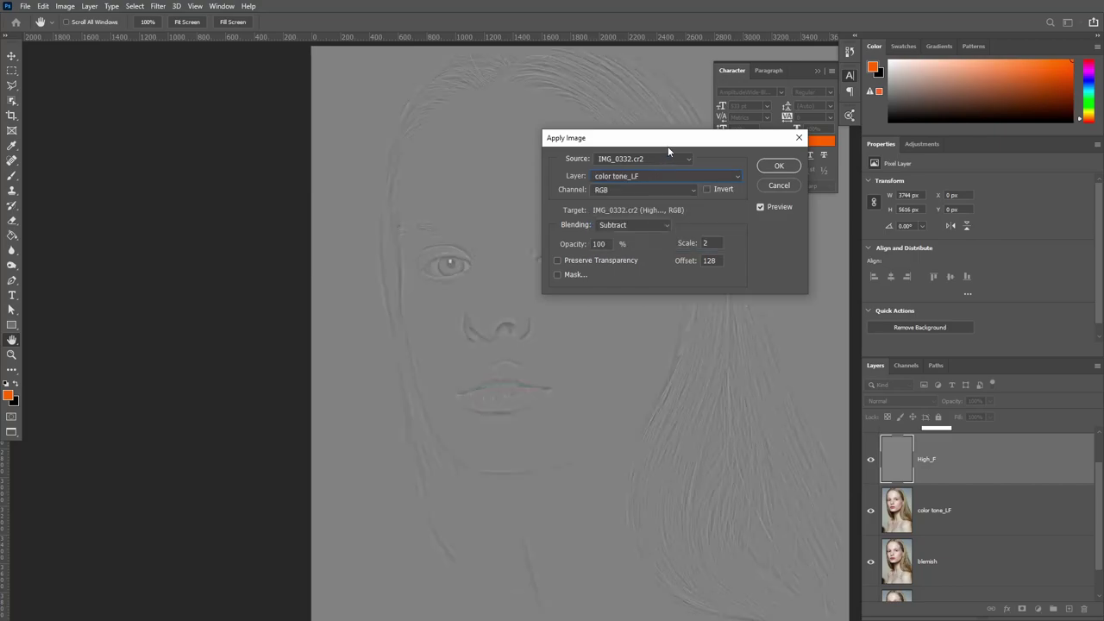
pyautogui.moveTo(672, 147); pyautogui.dragTo(709, 133)
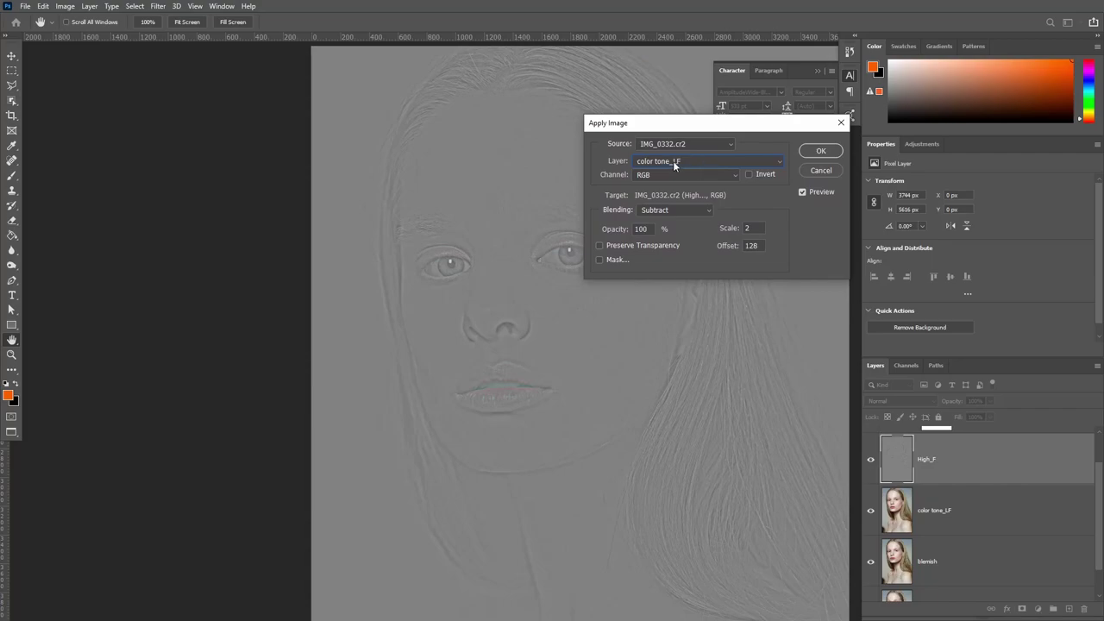
pyautogui.click(686, 211)
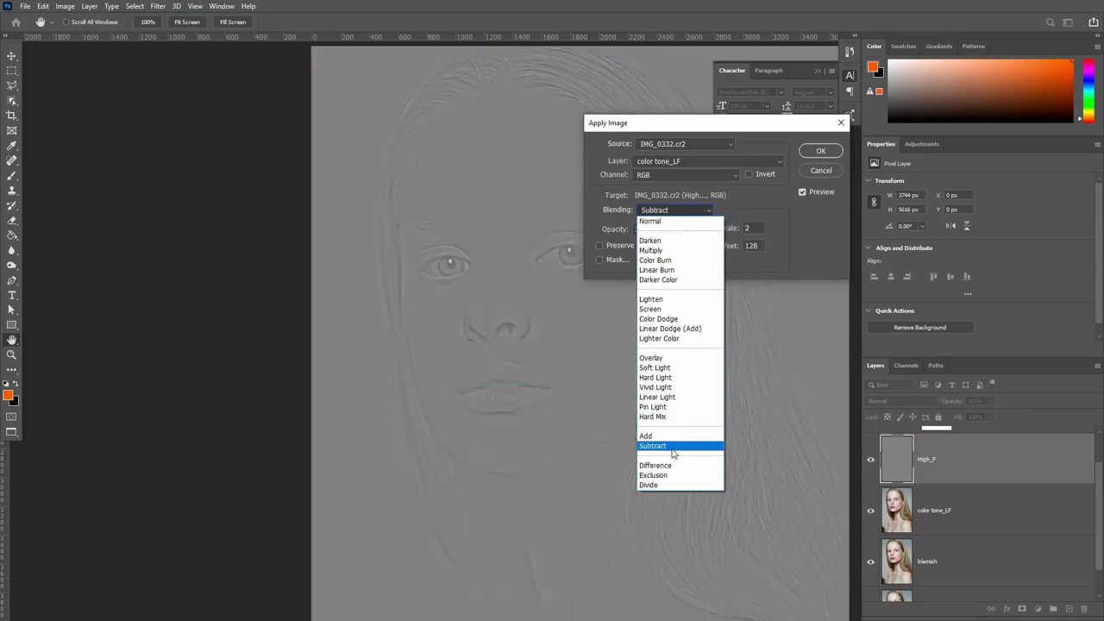
pyautogui.click(672, 448)
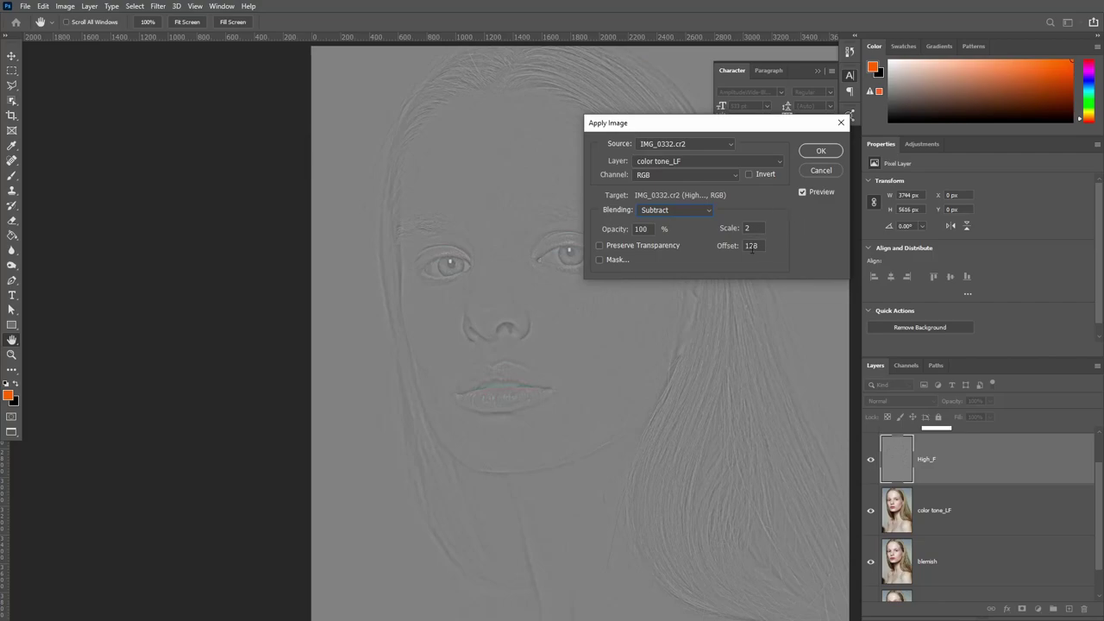
pyautogui.click(820, 152)
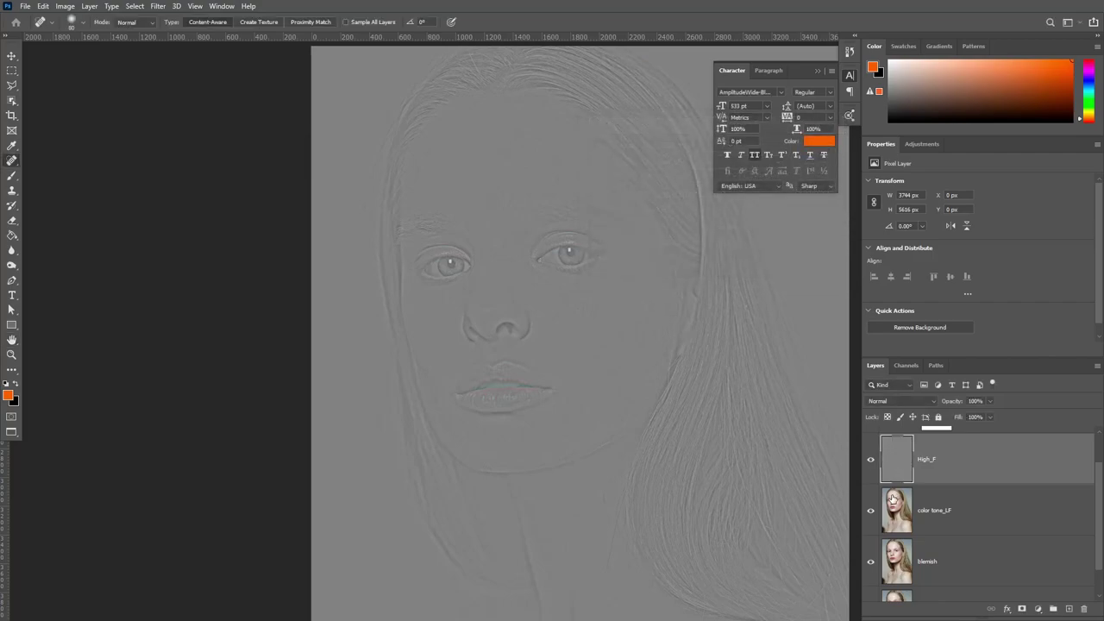
# - Set the High_F layer's blend mode to Linear Light
pyautogui.click(928, 399)
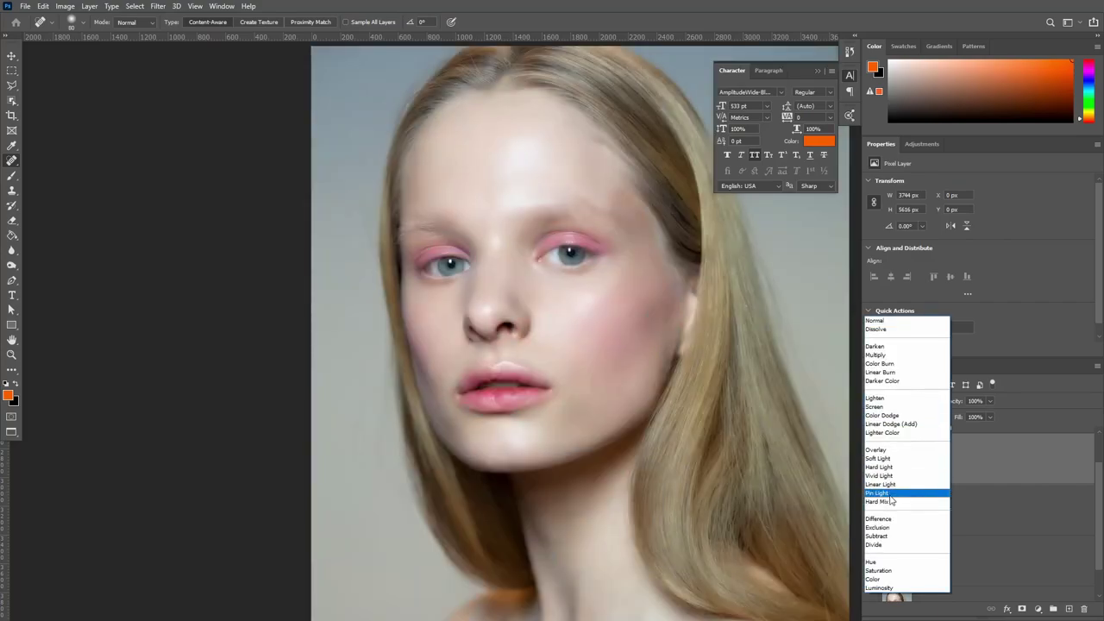
pyautogui.click(895, 489)
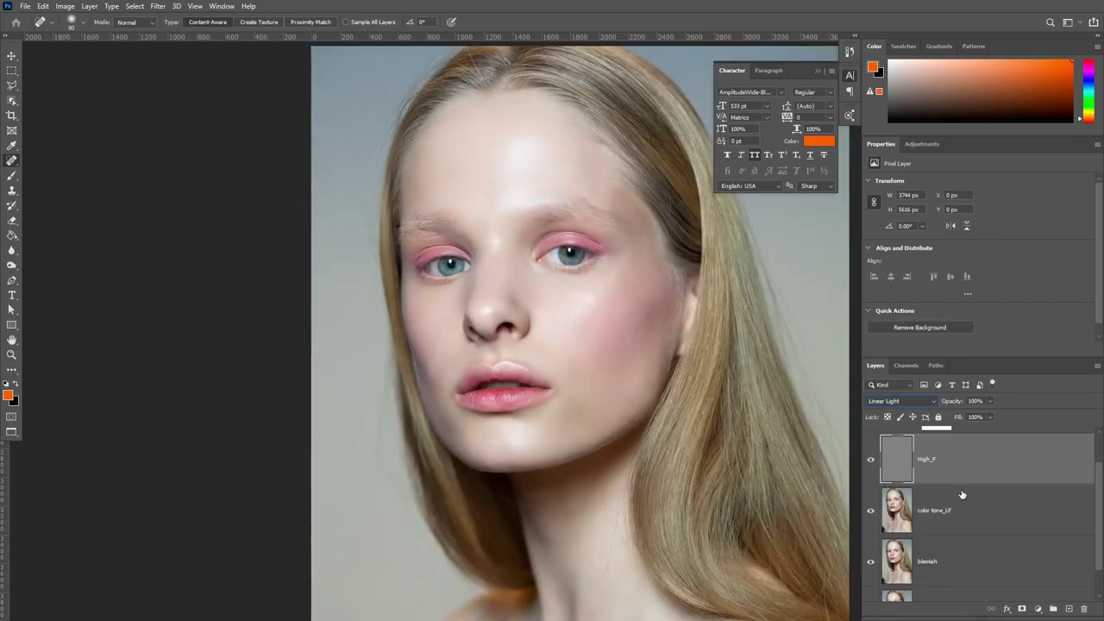
pyautogui.scroll(-2, 1092, 484)
pyautogui.scroll(2, 1093, 483)
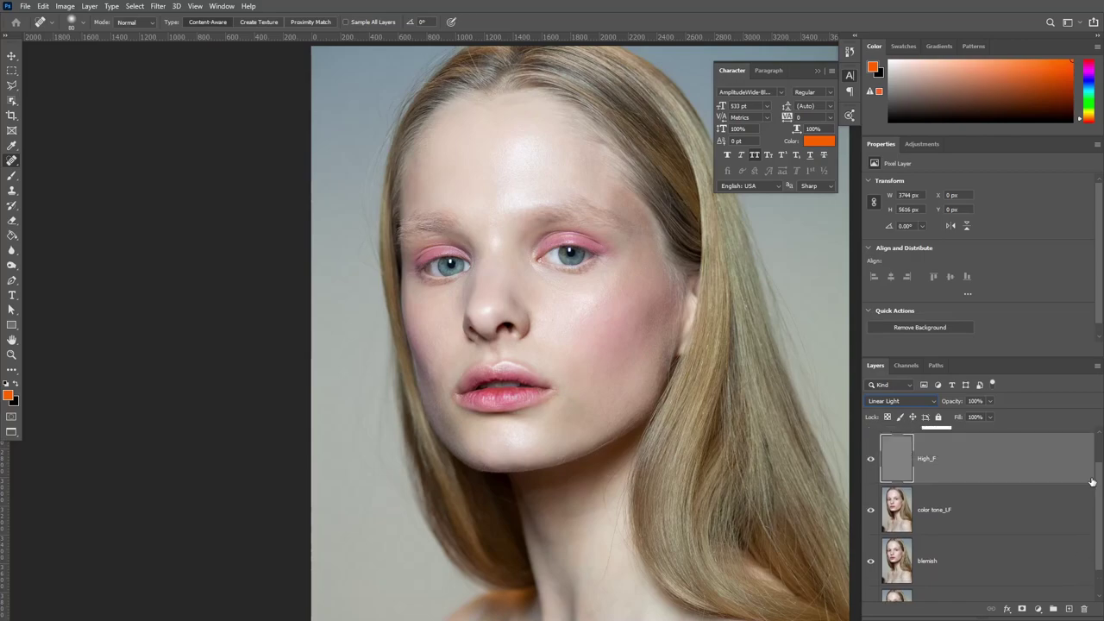
# - Toggle High_F and color tone_LF visibility to compare, then select both layers
pyautogui.click(871, 459)
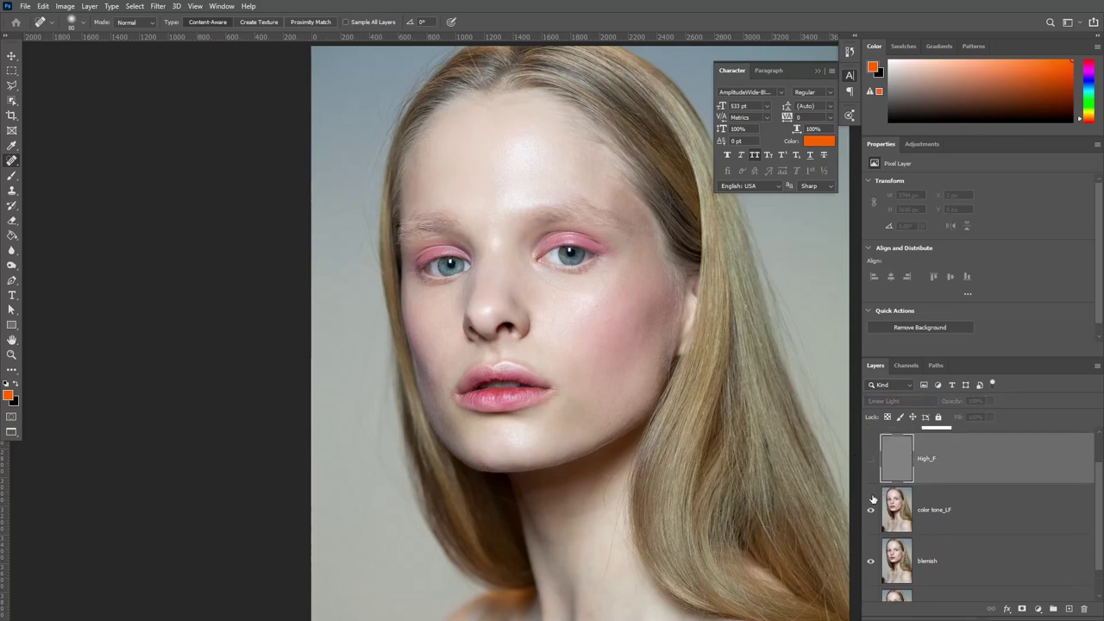
pyautogui.click(872, 512)
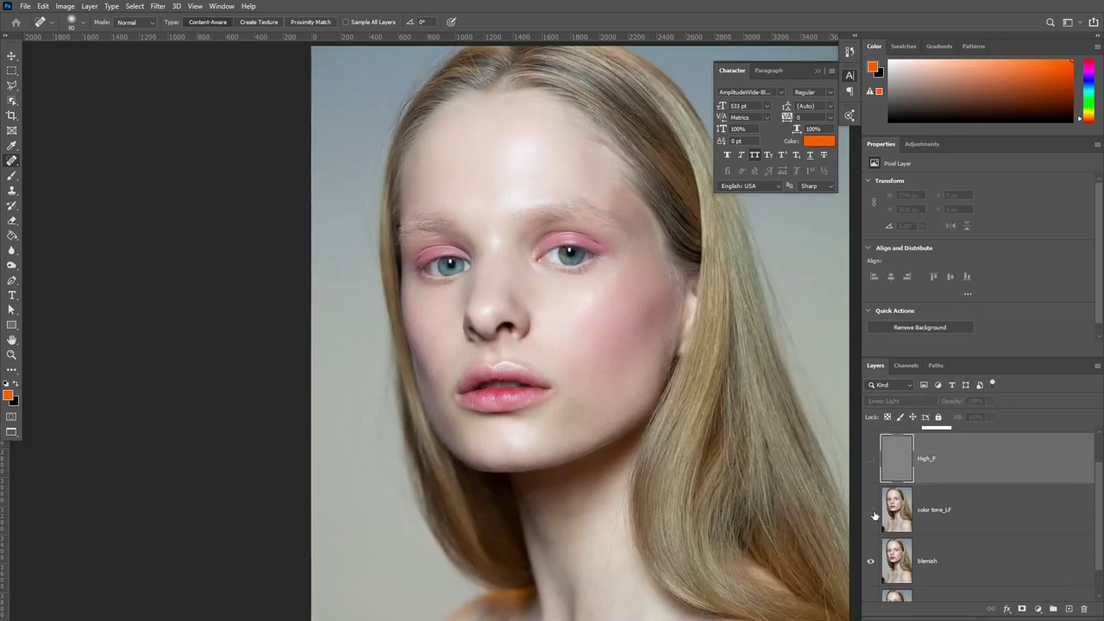
pyautogui.click(869, 459)
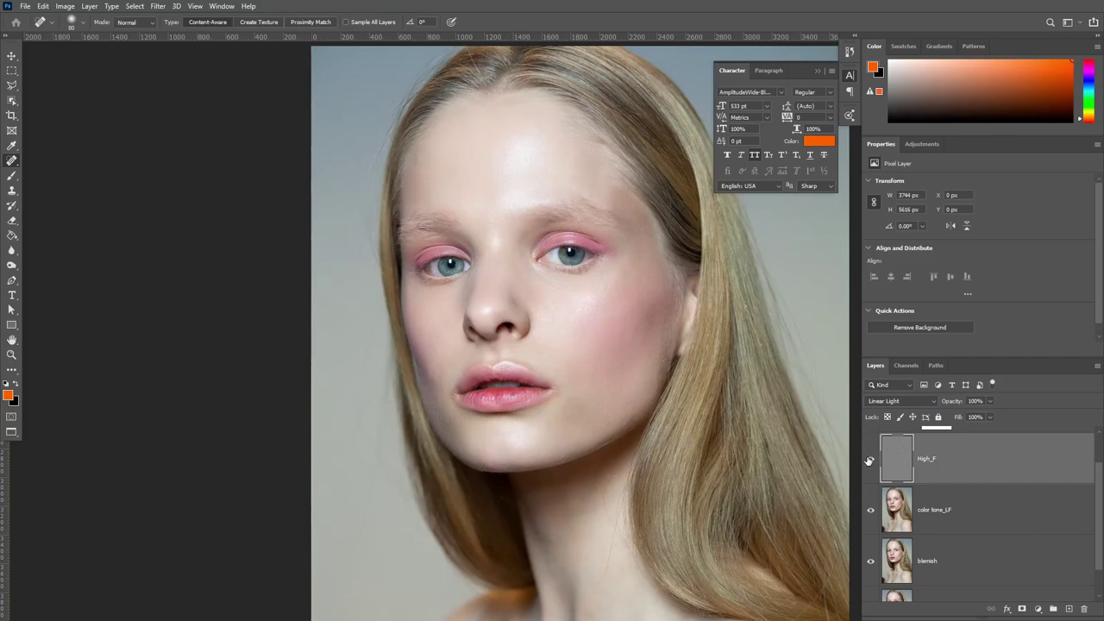
pyautogui.click(870, 460)
pyautogui.click(871, 512)
pyautogui.click(871, 460)
pyautogui.click(870, 512)
pyautogui.keyDown('shift'); pyautogui.click(990, 522); pyautogui.keyUp('shift')
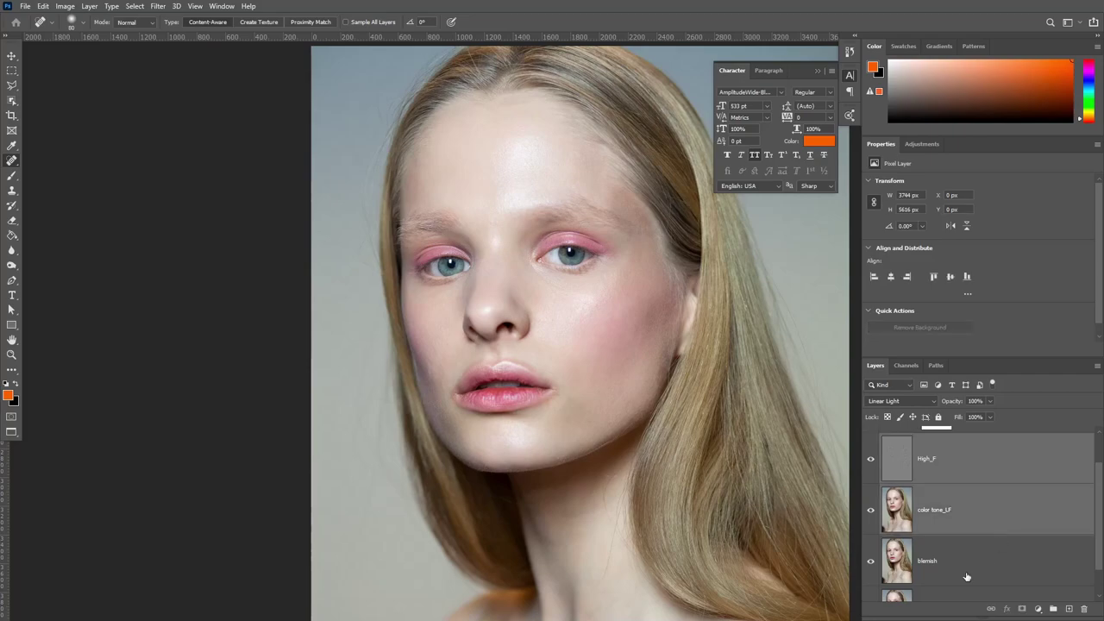
# - Group High_F and color tone_LF and rename the group 'Frequency Seeperation'
pyautogui.click(1052, 609)
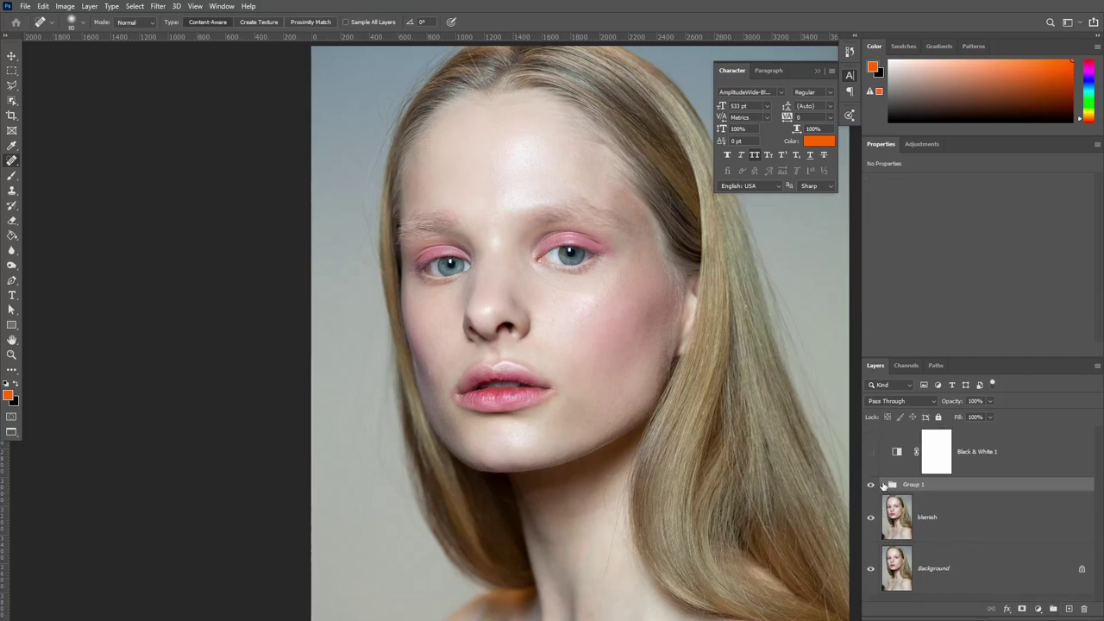
pyautogui.click(881, 486)
pyautogui.click(882, 486)
pyautogui.doubleClick(903, 484)
pyautogui.press('BackSpace')
pyautogui.write('ncy Seeperation')
pyautogui.press('Return')
# - Expand the group, hide High_F, and select color tone_LF
pyautogui.click(883, 484)
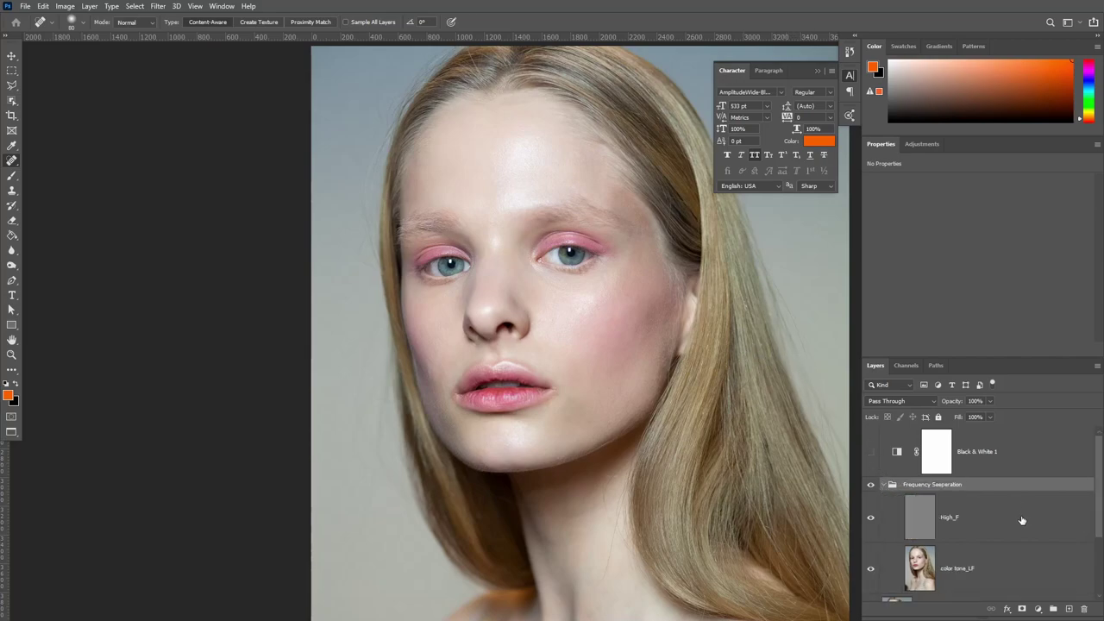
pyautogui.moveTo(1096, 492); pyautogui.dragTo(1047, 526)
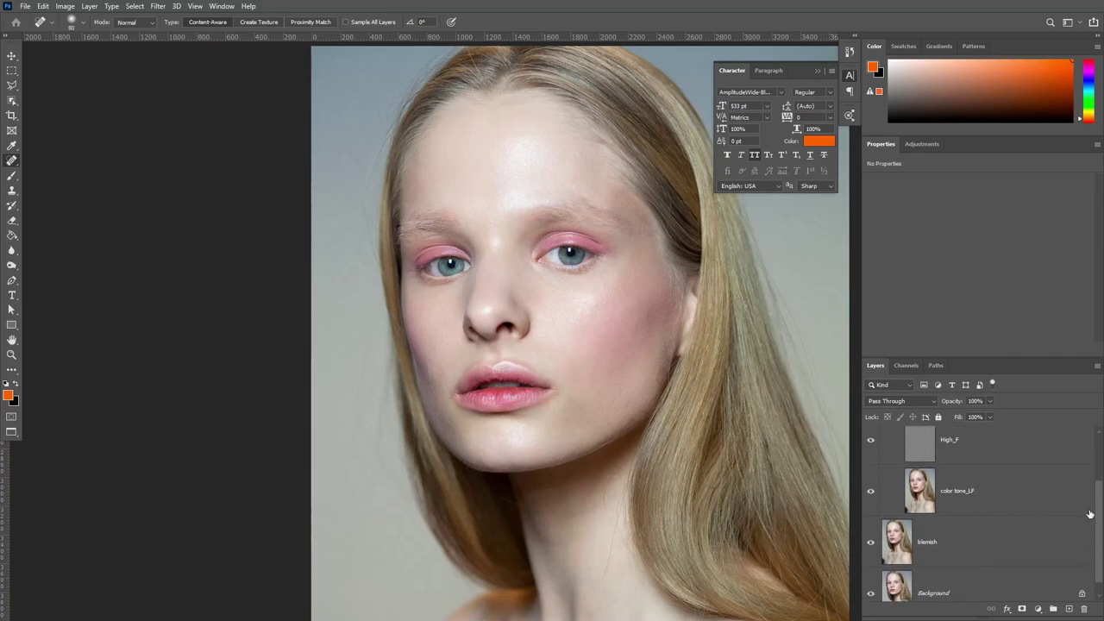
pyautogui.scroll(2, 1099, 506)
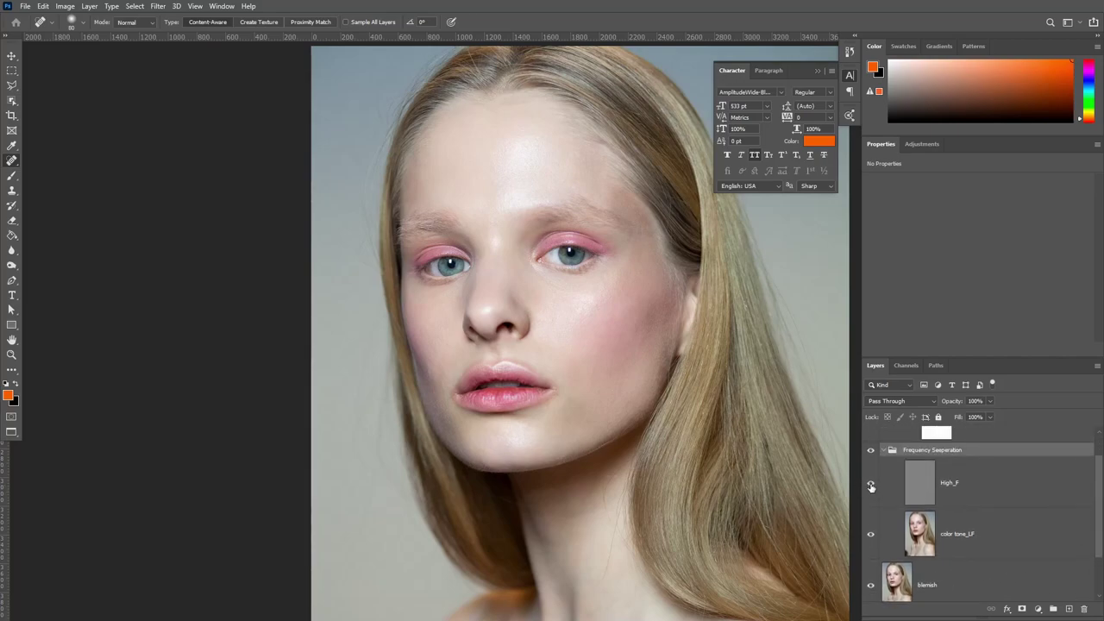
pyautogui.click(878, 492)
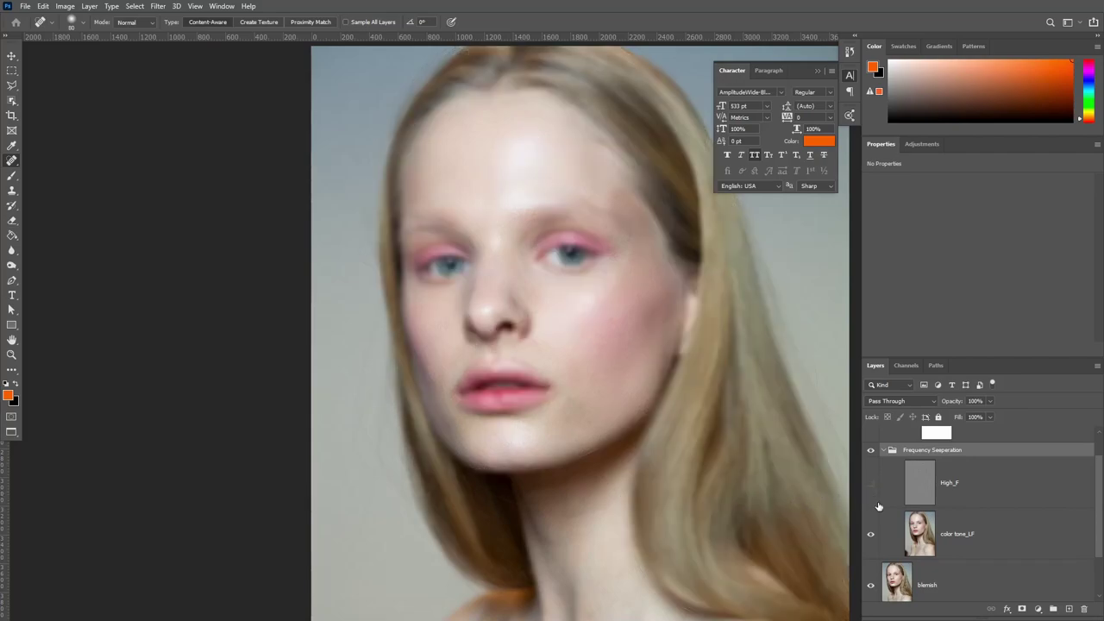
pyautogui.click(976, 536)
# - Add an empty layer above color tone_LF and set up a size-250 Brush at very low flow
pyautogui.click(1068, 610)
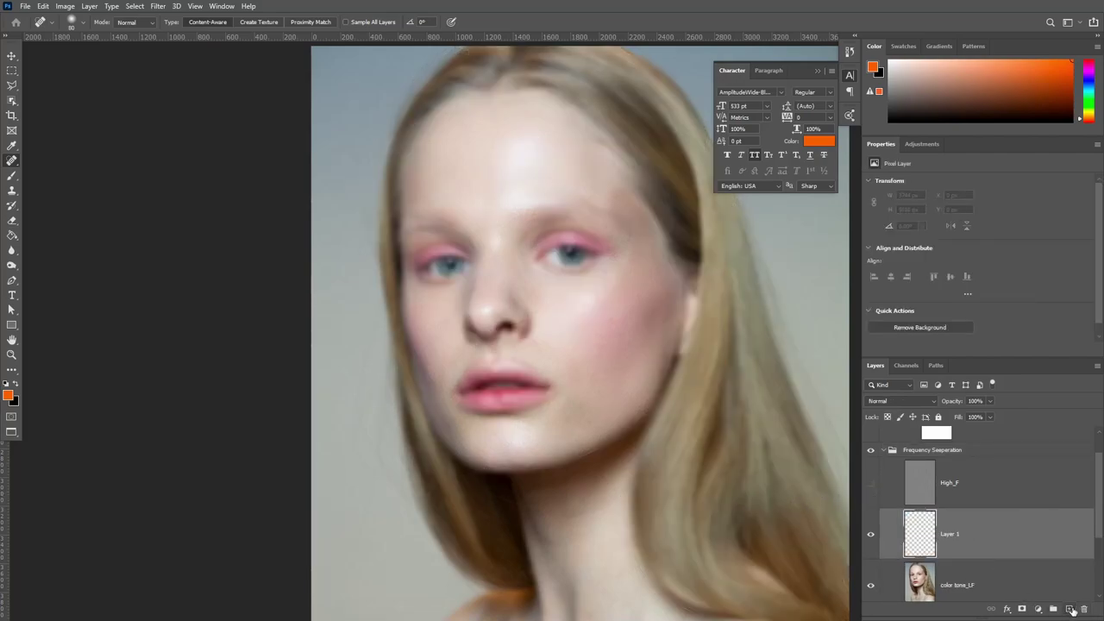
pyautogui.click(11, 178)
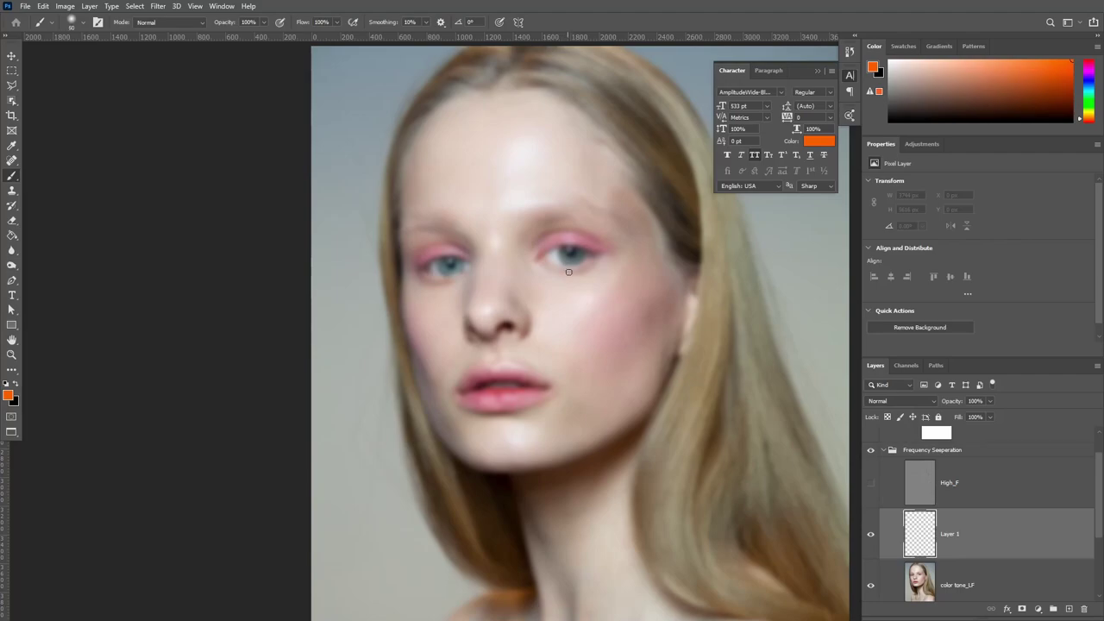
pyautogui.press(']')
pyautogui.press(']')
pyautogui.press(']')
pyautogui.click(339, 23)
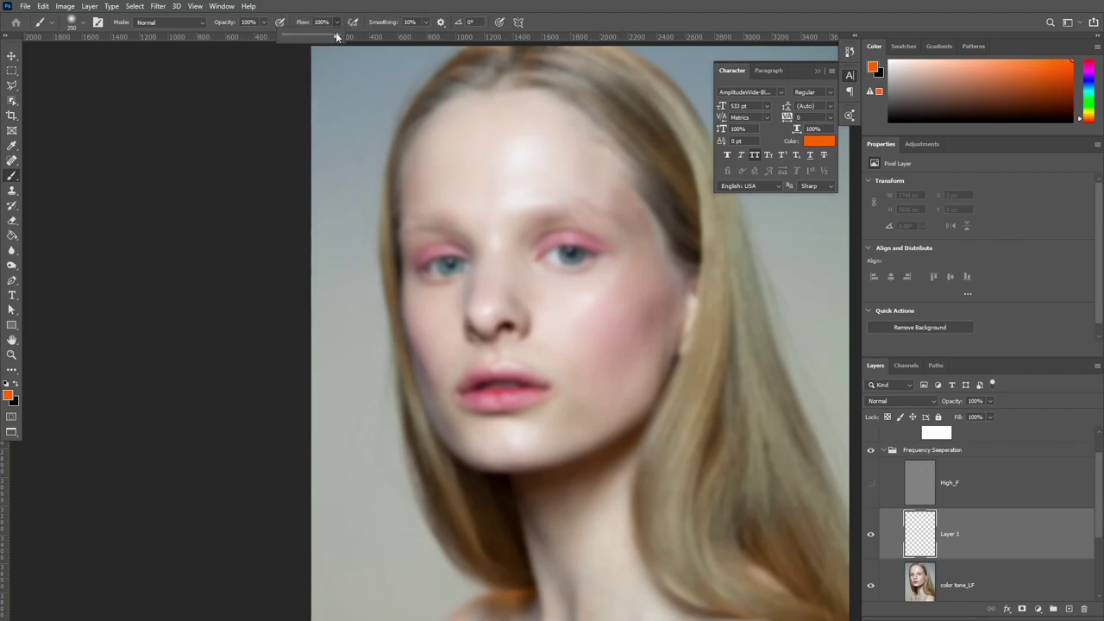
pyautogui.click(288, 38)
pyautogui.press('alt')
pyautogui.press('alt')
# - Set the eyedropper sample size to 31 by 31 Average
pyautogui.click(13, 149)
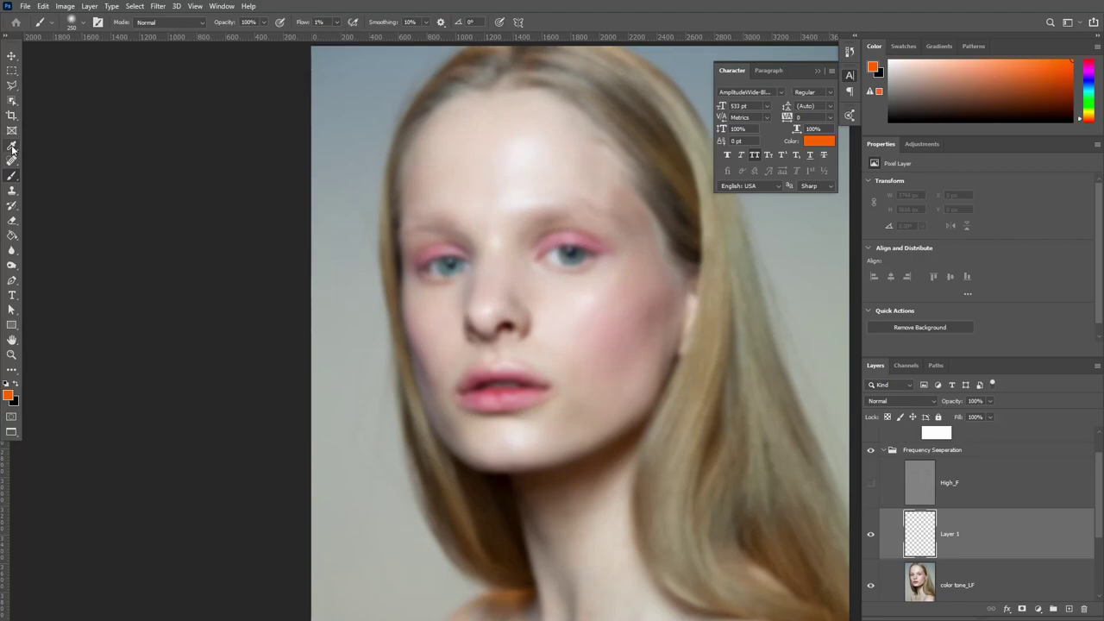
pyautogui.click(148, 27)
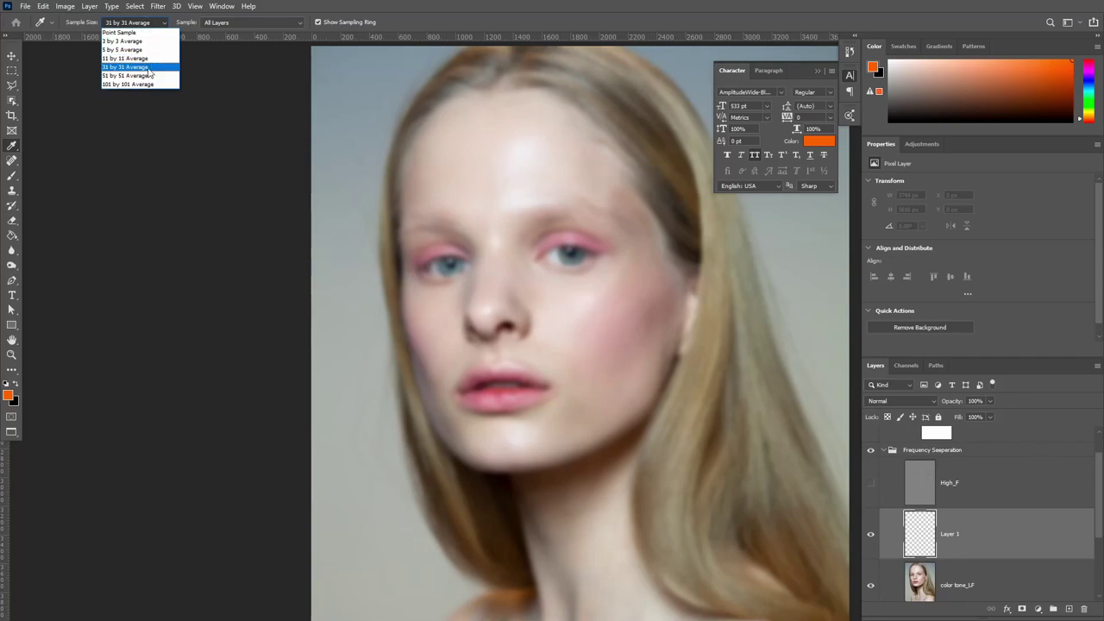
pyautogui.click(150, 69)
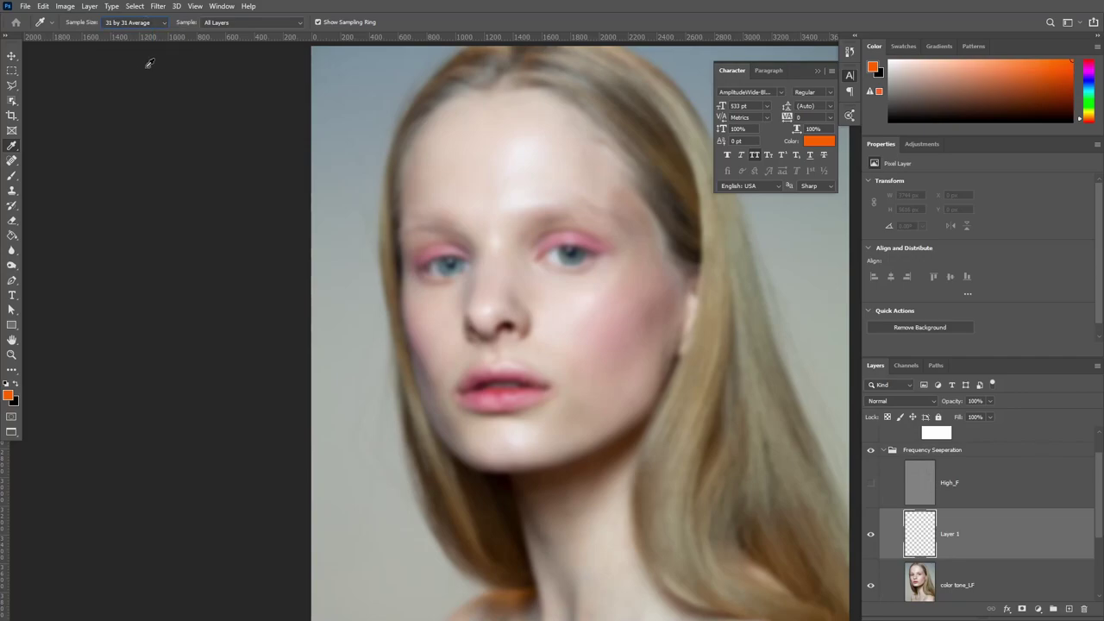
# - Sample forehead skin tone and paint a faint stroke near the temple on Layer 1
pyautogui.click(12, 178)
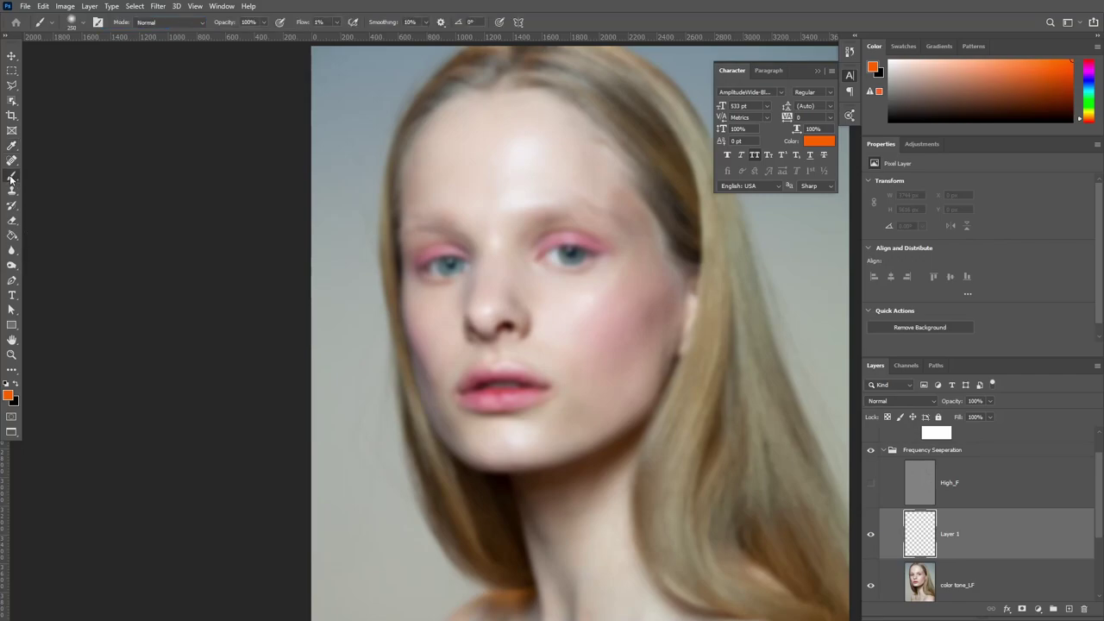
pyautogui.keyDown('alt'); pyautogui.click(600, 183); pyautogui.keyUp('alt')
pyautogui.moveTo(604, 193)
pyautogui.mouseDown()
pyautogui.moveTo(621, 205)
pyautogui.moveTo(606, 183)
pyautogui.moveTo(627, 215)
pyautogui.moveTo(599, 181)
pyautogui.moveTo(628, 215)
pyautogui.moveTo(603, 185)
pyautogui.moveTo(629, 210)
pyautogui.moveTo(609, 169)
pyautogui.mouseUp()
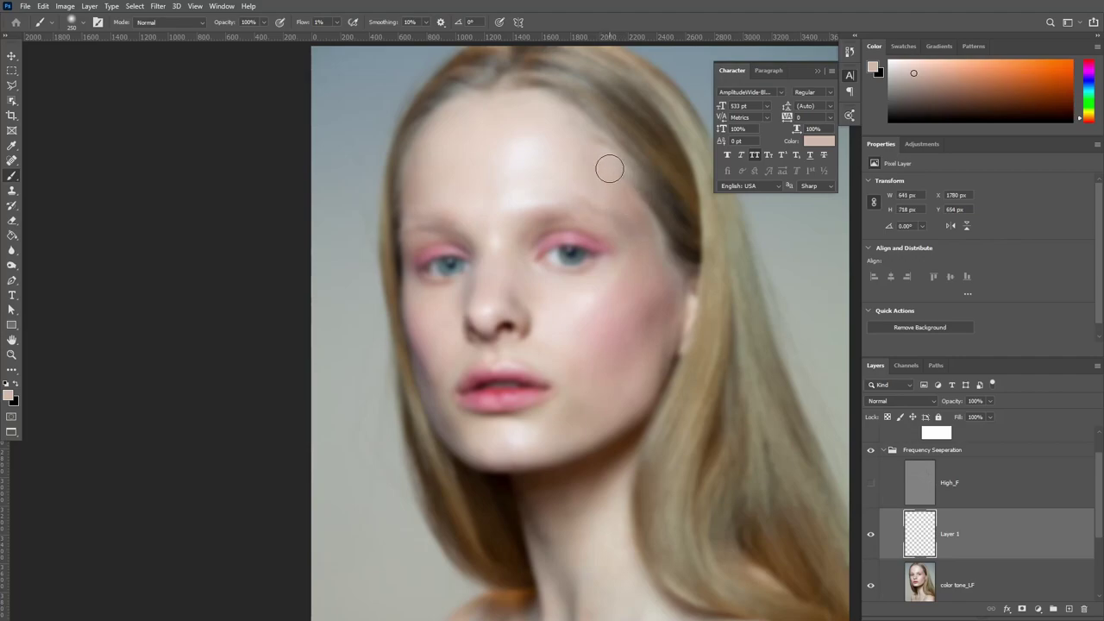
pyautogui.keyDown('alt'); pyautogui.click(871, 536); pyautogui.keyUp('alt')
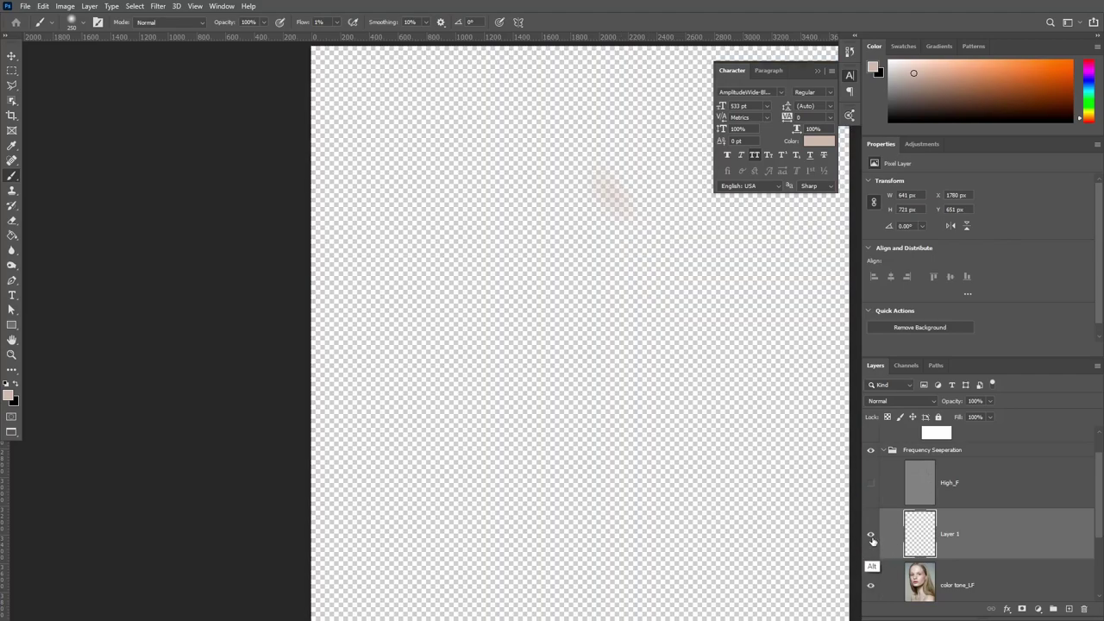
pyautogui.keyDown('alt'); pyautogui.click(871, 537); pyautogui.keyUp('alt')
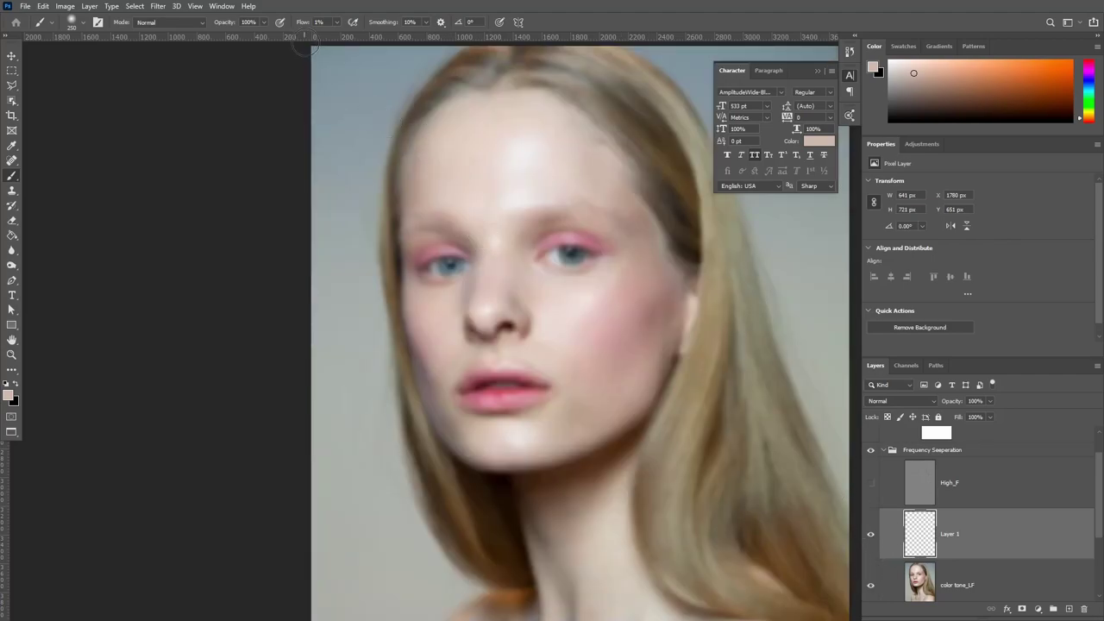
# - Set the brush flow to 5%
pyautogui.click(326, 22)
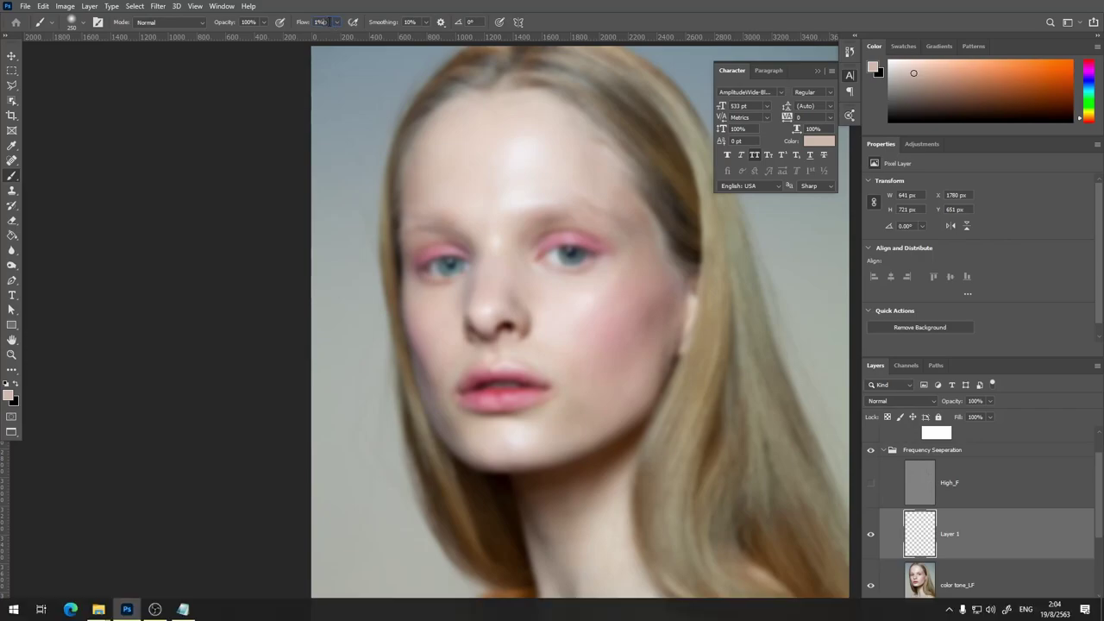
pyautogui.press('shift')
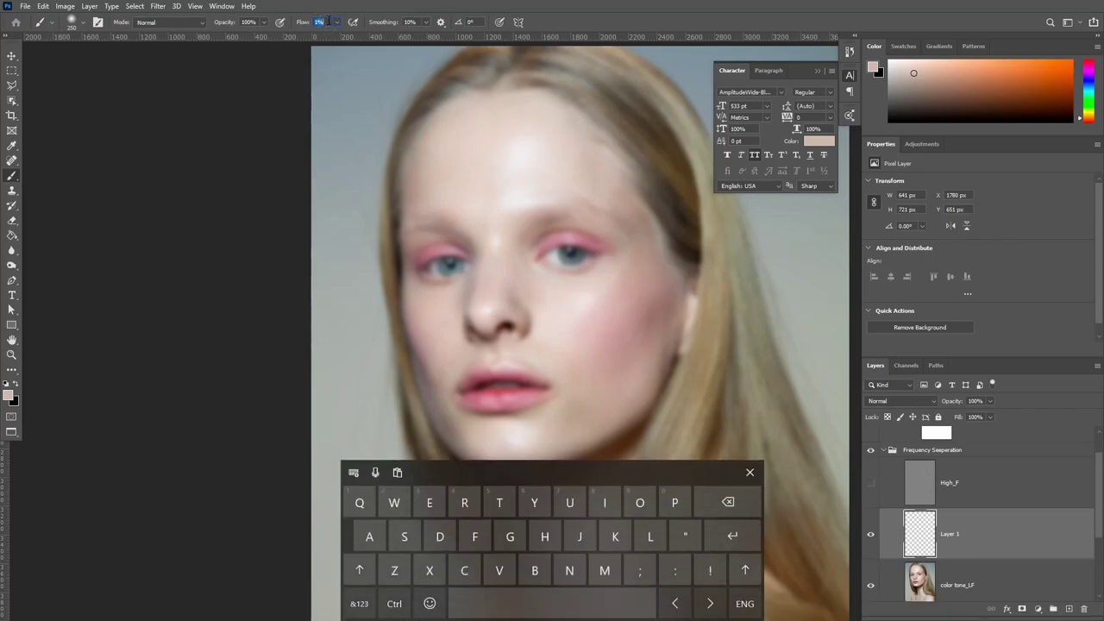
pyautogui.write('5')
pyautogui.press('Return')
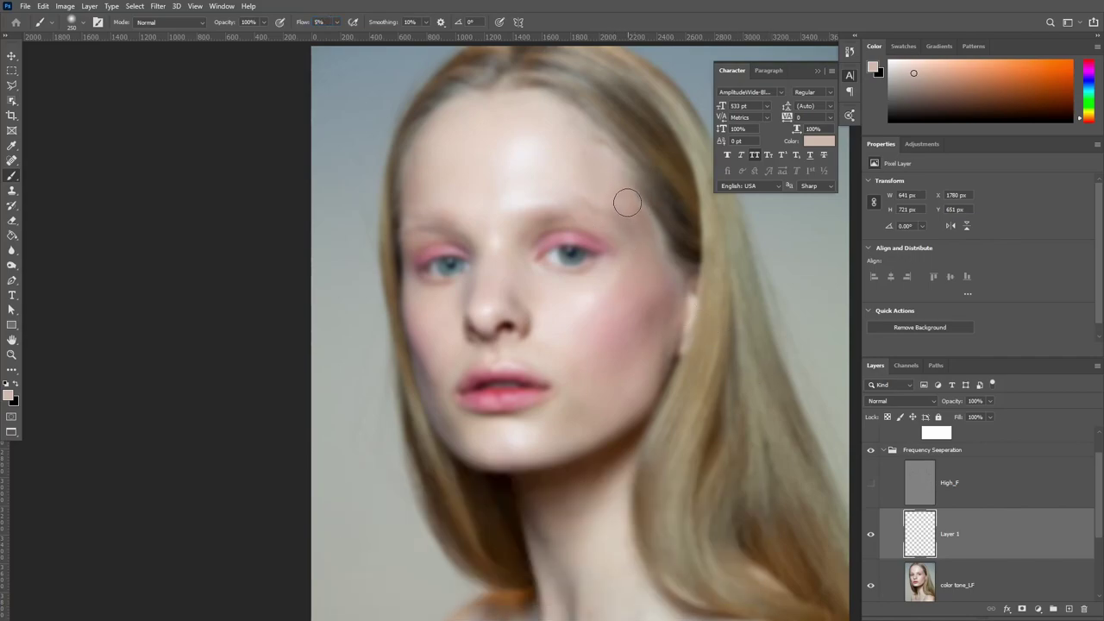
# - Paint sampled skin tones over the temple and forehead, including the near-white highlight
pyautogui.moveTo(626, 202)
pyautogui.mouseDown()
pyautogui.moveTo(646, 256)
pyautogui.moveTo(583, 182)
pyautogui.moveTo(577, 153)
pyautogui.moveTo(590, 190)
pyautogui.mouseUp()
pyautogui.keyDown('alt'); pyautogui.click(587, 168); pyautogui.keyUp('alt')
pyautogui.keyDown('alt'); pyautogui.click(570, 154); pyautogui.keyUp('alt')
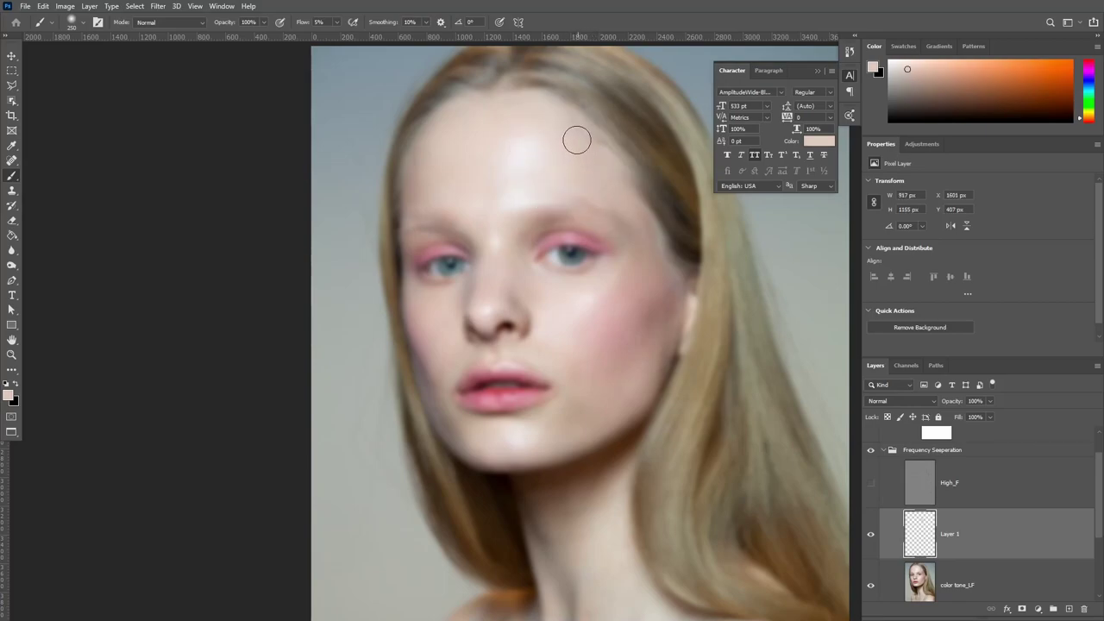
pyautogui.keyDown('alt'); pyautogui.click(616, 199); pyautogui.keyUp('alt')
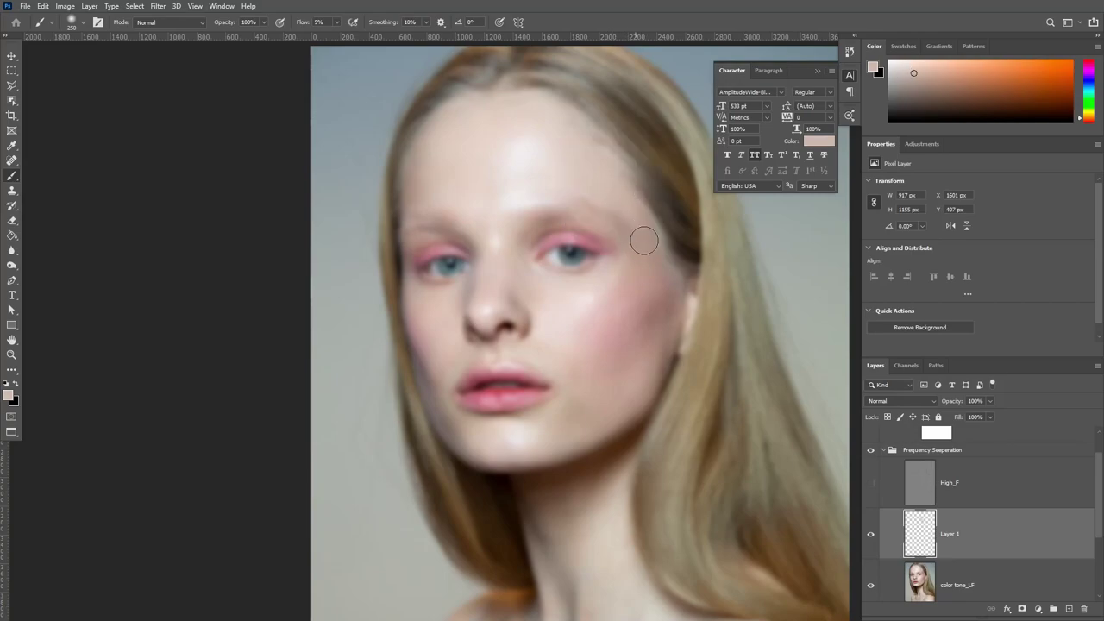
pyautogui.keyDown('alt'); pyautogui.click(612, 179); pyautogui.keyUp('alt')
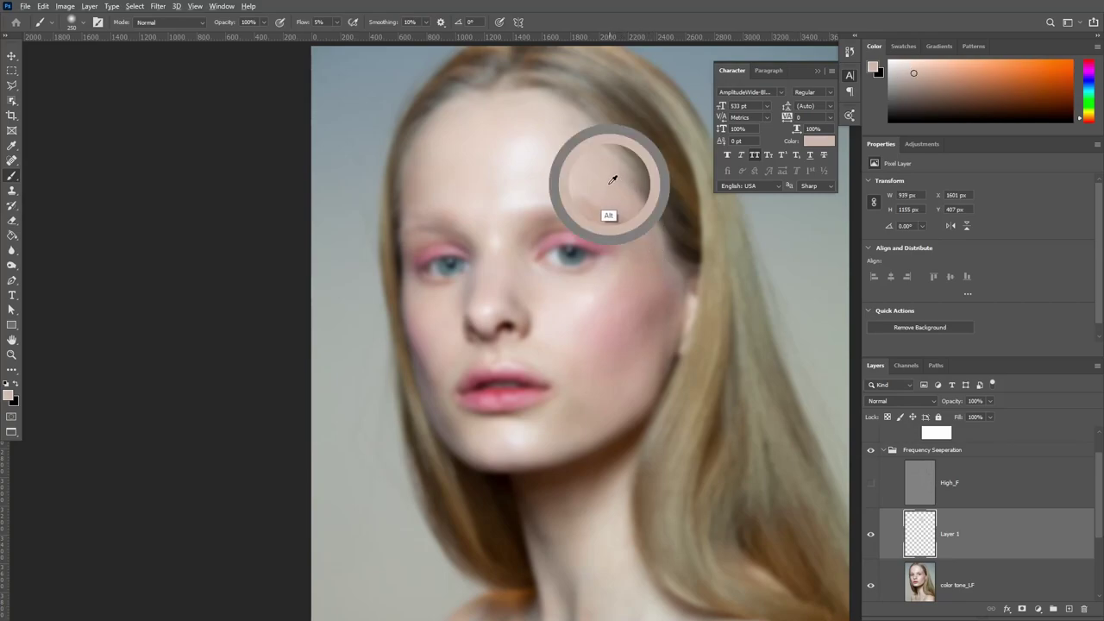
pyautogui.moveTo(614, 185)
pyautogui.mouseDown()
pyautogui.moveTo(641, 247)
pyautogui.moveTo(635, 235)
pyautogui.moveTo(636, 267)
pyautogui.moveTo(653, 244)
pyautogui.mouseUp()
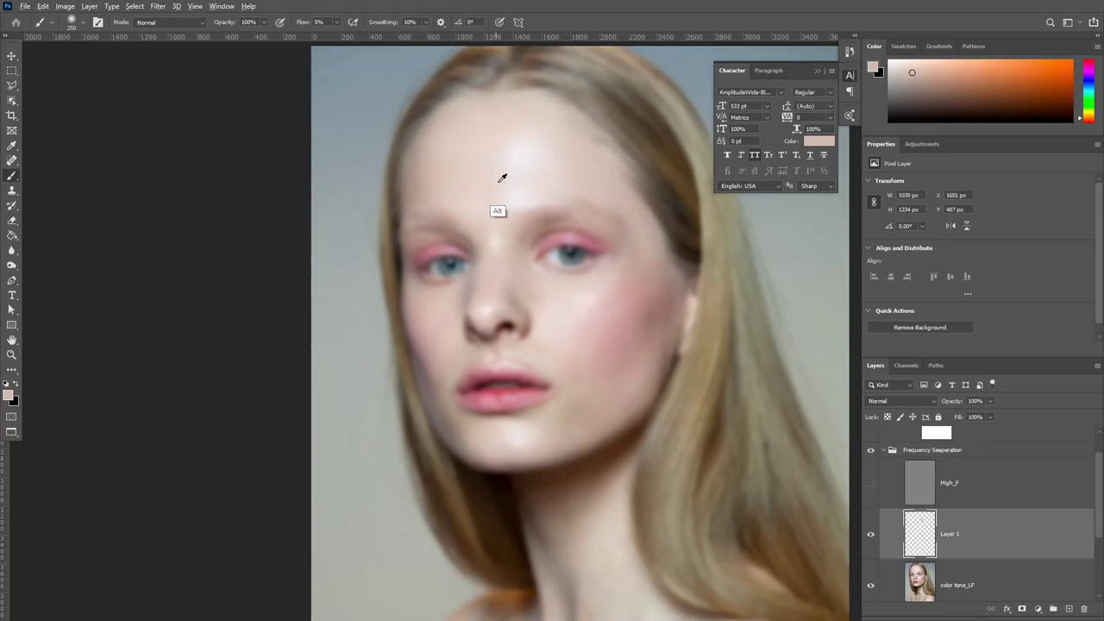
pyautogui.keyDown('alt'); pyautogui.click(520, 153); pyautogui.keyUp('alt')
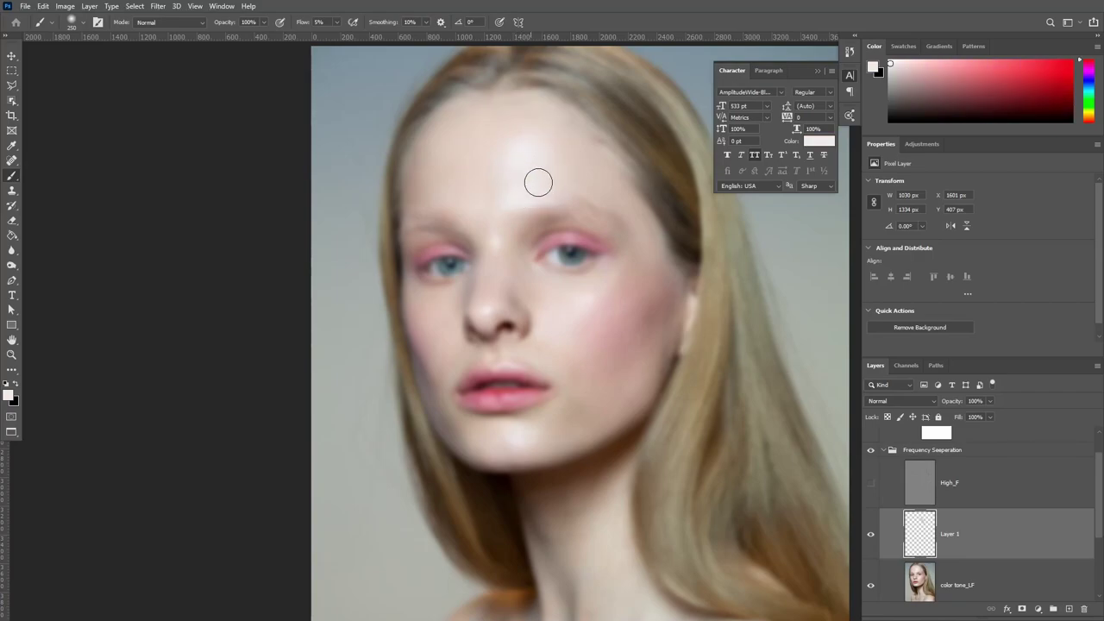
pyautogui.moveTo(515, 145)
pyautogui.mouseDown()
pyautogui.moveTo(510, 185)
pyautogui.moveTo(512, 147)
pyautogui.moveTo(548, 190)
pyautogui.mouseUp()
# - Blend pale and darker sampled tones across the upper forehead and above the brows
pyautogui.keyDown('alt'); pyautogui.click(578, 172); pyautogui.keyUp('alt')
pyautogui.moveTo(546, 111)
pyautogui.mouseDown()
pyautogui.moveTo(567, 184)
pyautogui.moveTo(515, 120)
pyautogui.moveTo(495, 175)
pyautogui.mouseUp()
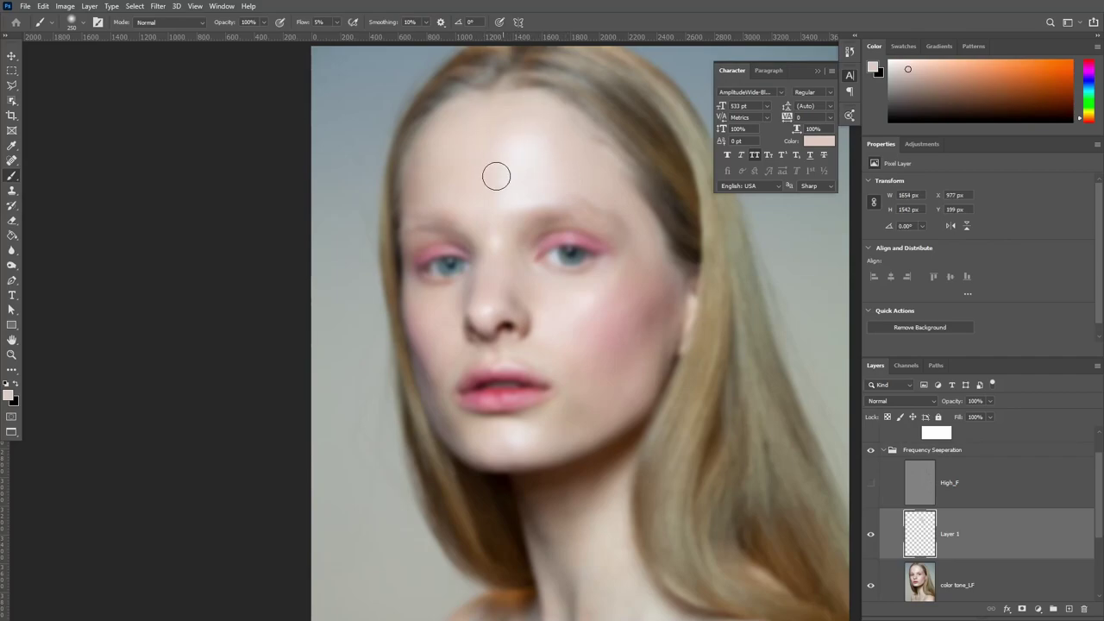
pyautogui.moveTo(509, 120)
pyautogui.mouseDown()
pyautogui.moveTo(483, 126)
pyautogui.moveTo(505, 112)
pyautogui.moveTo(446, 126)
pyautogui.moveTo(475, 174)
pyautogui.moveTo(443, 178)
pyautogui.moveTo(477, 172)
pyautogui.moveTo(440, 138)
pyautogui.moveTo(421, 198)
pyautogui.moveTo(426, 170)
pyautogui.moveTo(411, 189)
pyautogui.moveTo(438, 131)
pyautogui.mouseUp()
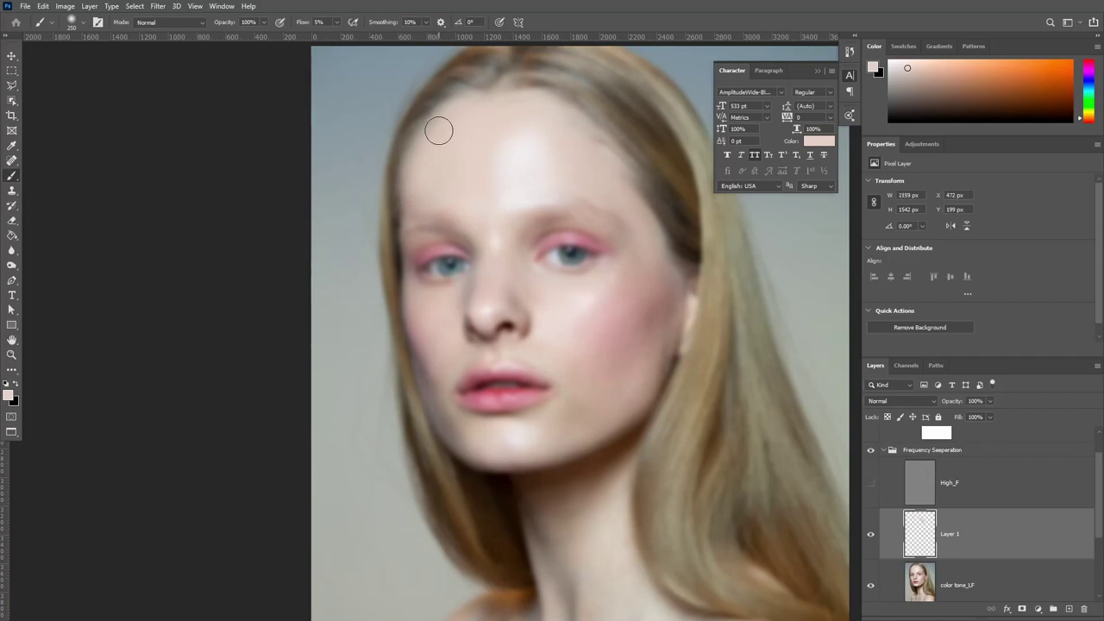
pyautogui.moveTo(415, 183); pyautogui.dragTo(450, 214)
pyautogui.keyDown('alt'); pyautogui.click(438, 185); pyautogui.keyUp('alt')
pyautogui.moveTo(497, 249); pyautogui.dragTo(451, 224)
pyautogui.keyDown('alt'); pyautogui.click(450, 213); pyautogui.keyUp('alt')
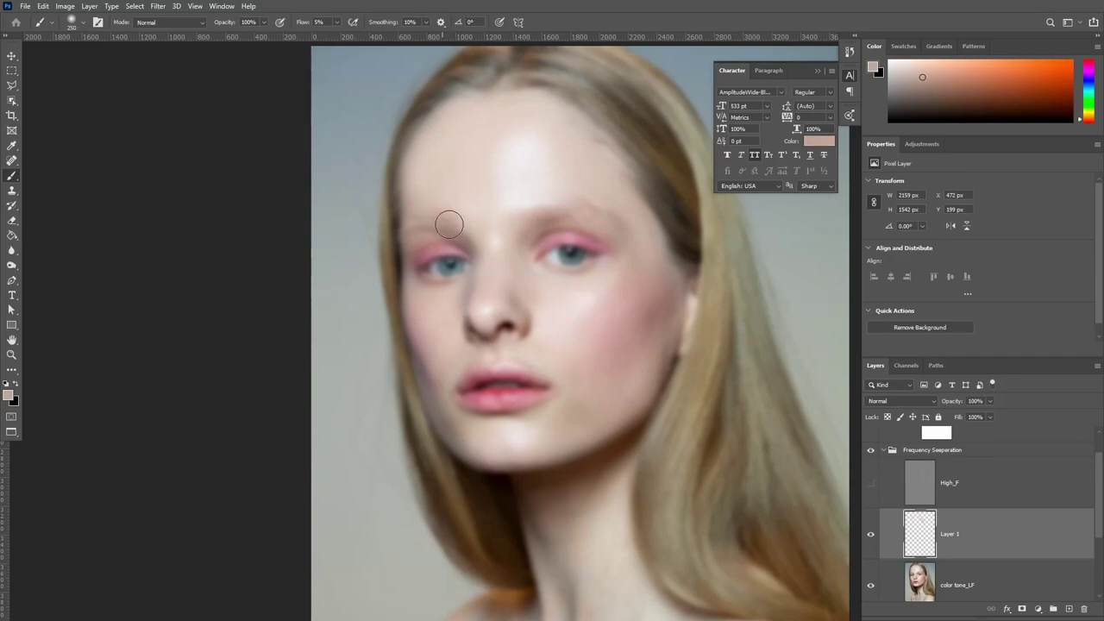
pyautogui.keyDown('alt'); pyautogui.click(536, 212); pyautogui.keyUp('alt')
pyautogui.keyDown('alt'); pyautogui.click(529, 227); pyautogui.keyUp('alt')
pyautogui.keyDown('alt'); pyautogui.click(468, 217); pyautogui.keyUp('alt')
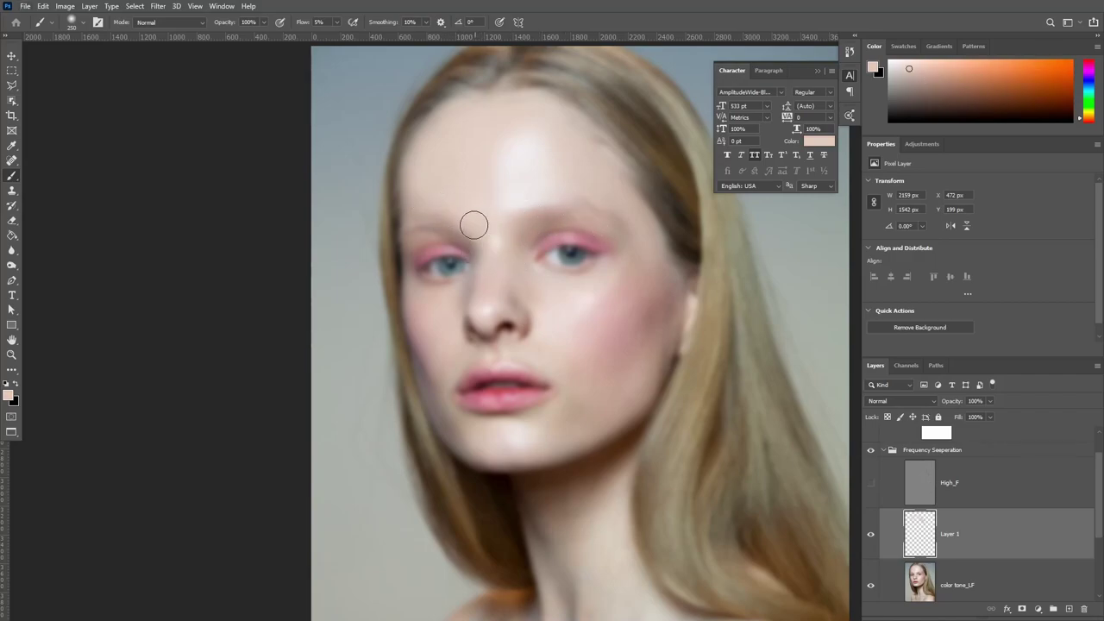
pyautogui.keyDown('alt'); pyautogui.click(496, 238); pyautogui.keyUp('alt')
# - Sample skin colours between the brows, beside the nose, and under the right eye
pyautogui.keyDown('alt'); pyautogui.click(509, 278); pyautogui.keyUp('alt')
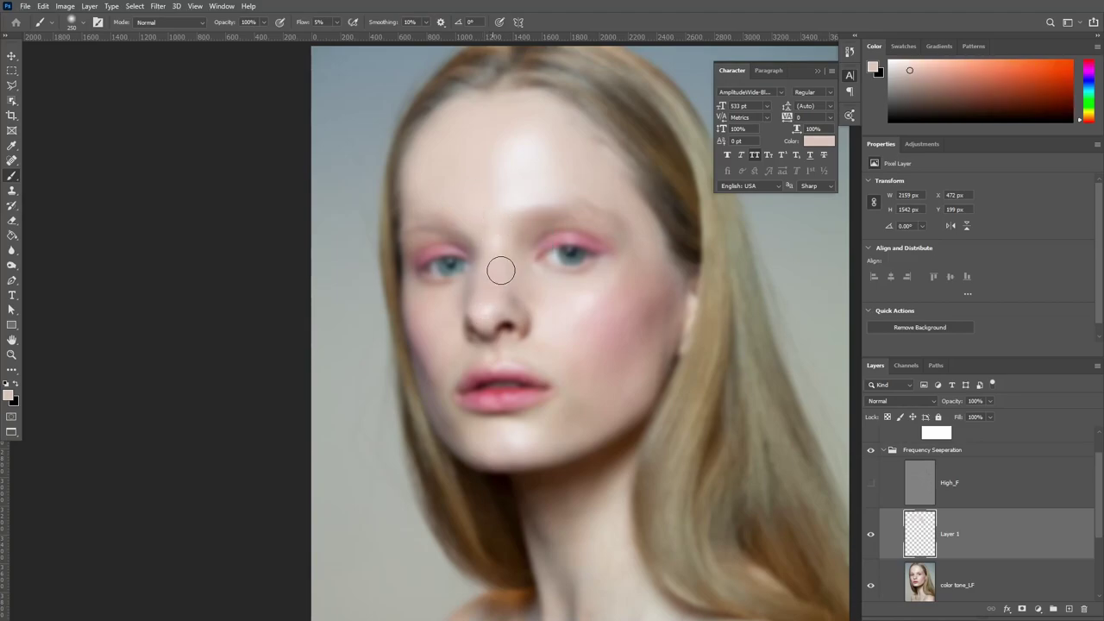
pyautogui.keyDown('alt'); pyautogui.click(536, 293); pyautogui.keyUp('alt')
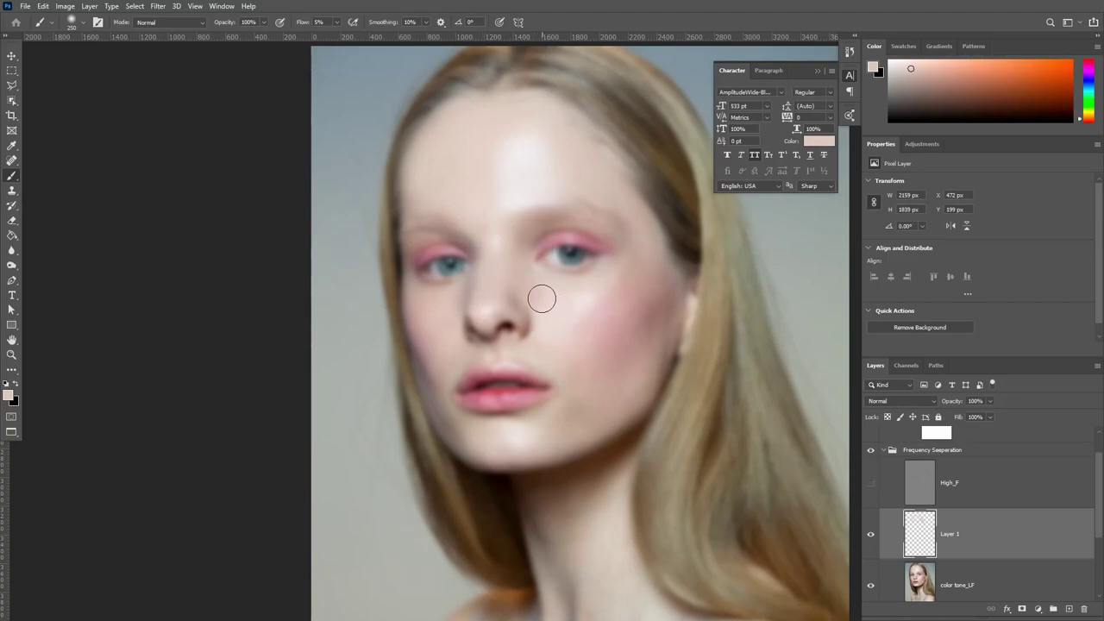
pyautogui.keyDown('alt'); pyautogui.click(557, 299); pyautogui.keyUp('alt')
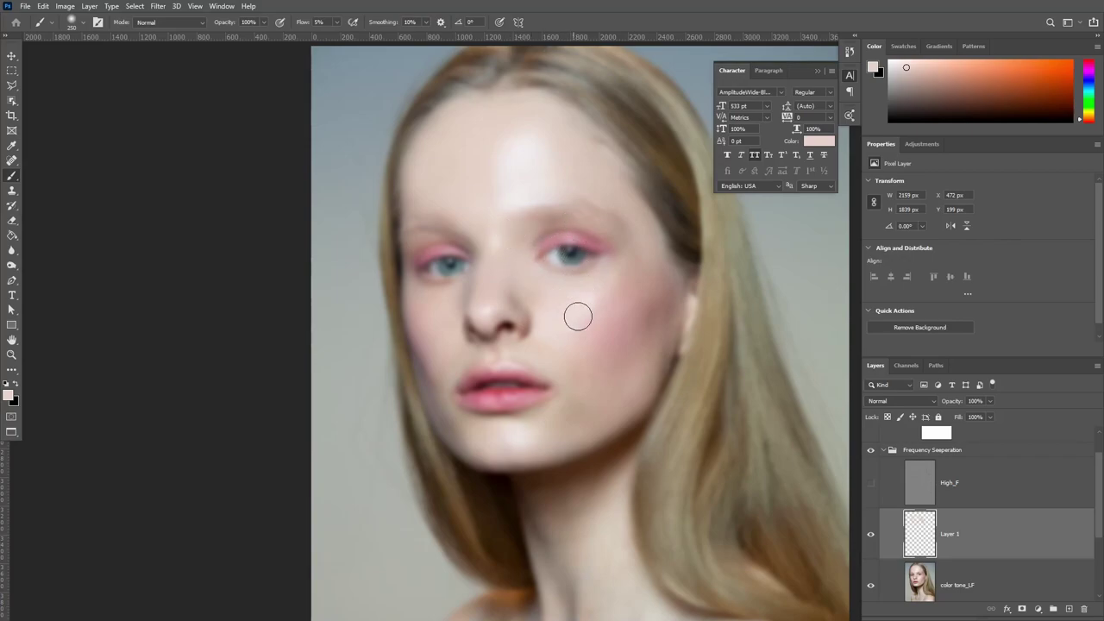
pyautogui.keyDown('alt'); pyautogui.click(521, 312); pyautogui.keyUp('alt')
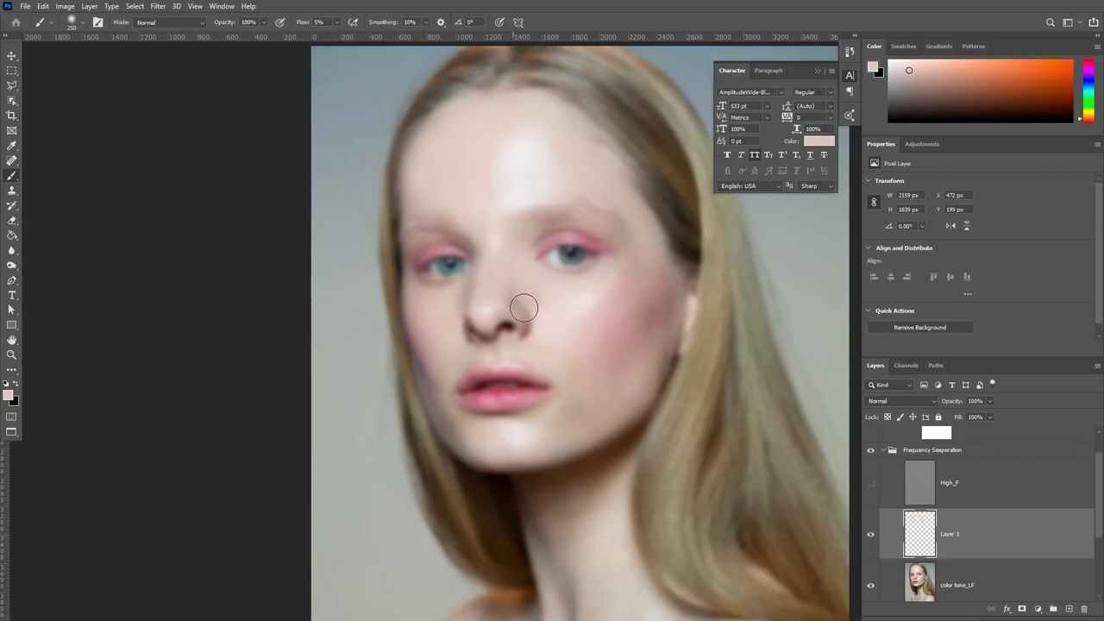
pyautogui.keyDown('alt'); pyautogui.click(571, 287); pyautogui.keyUp('alt')
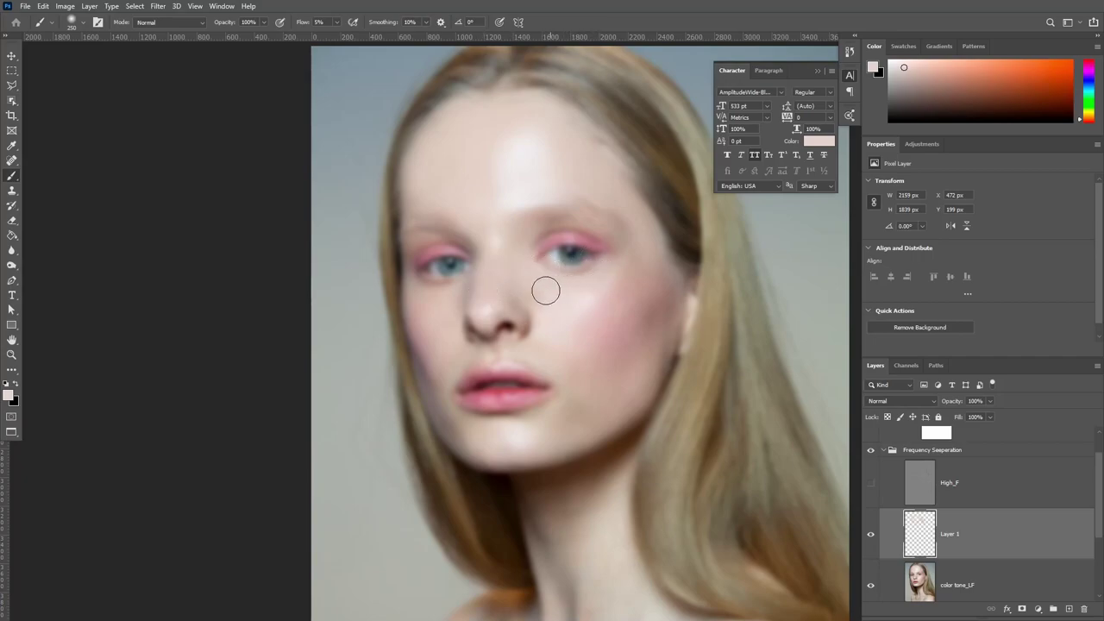
pyautogui.keyDown('alt'); pyautogui.click(605, 280); pyautogui.keyUp('alt')
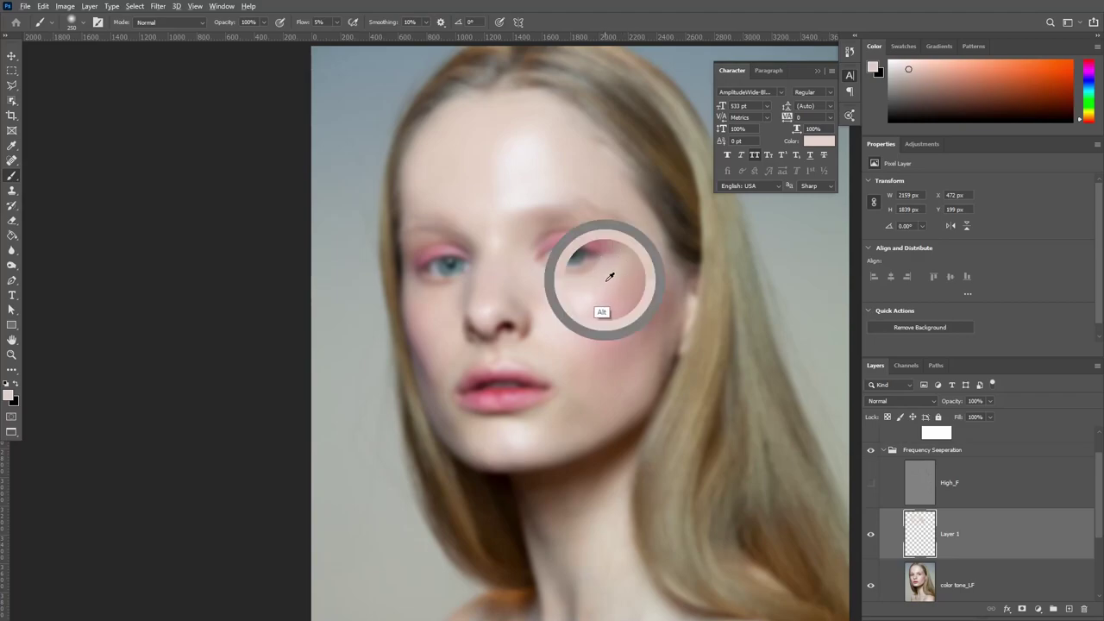
# - Paint soft sampled pink tones down the right cheek and along the jaw
pyautogui.keyDown('alt'); pyautogui.click(616, 389); pyautogui.keyUp('alt')
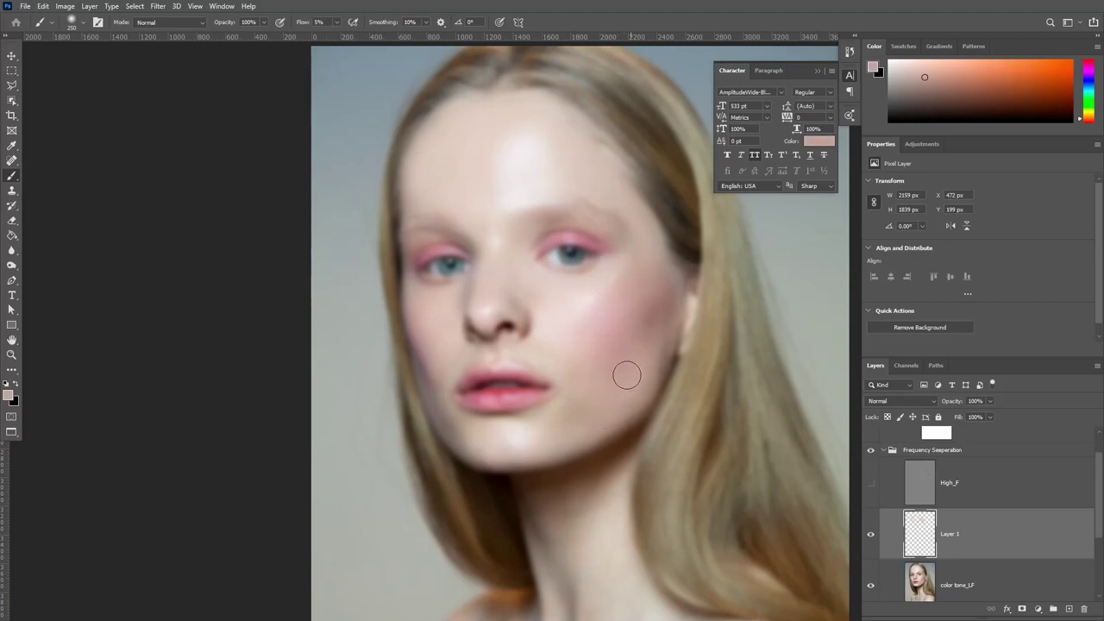
pyautogui.keyDown('alt'); pyautogui.click(568, 363); pyautogui.keyUp('alt')
pyautogui.keyDown('alt'); pyautogui.click(571, 336); pyautogui.keyUp('alt')
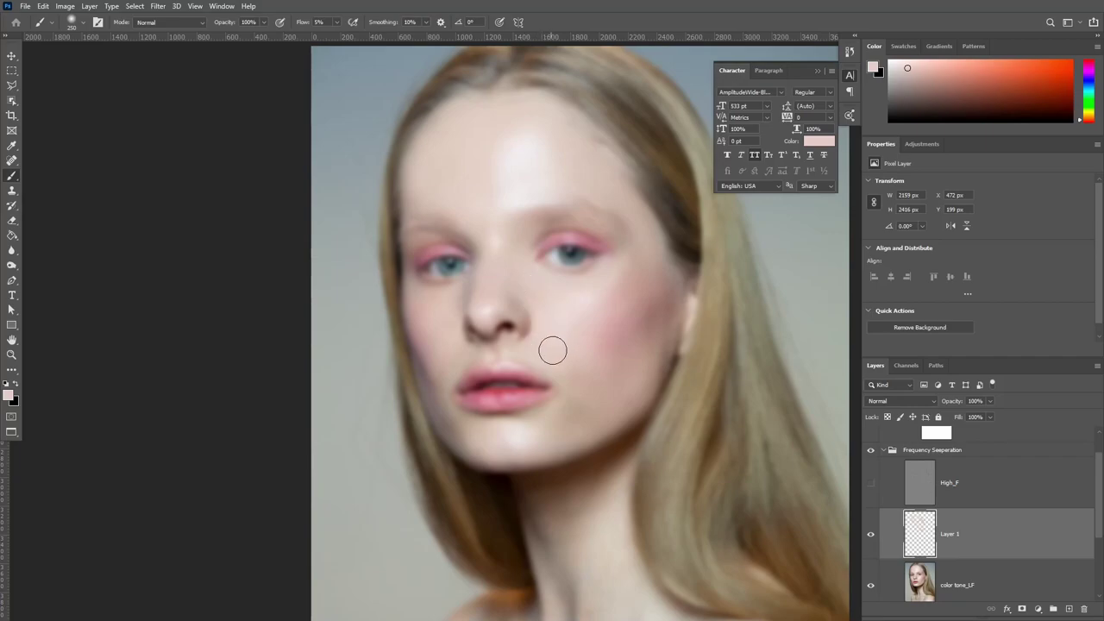
pyautogui.keyDown('alt'); pyautogui.click(573, 375); pyautogui.keyUp('alt')
pyautogui.moveTo(577, 387); pyautogui.dragTo(587, 411)
pyautogui.keyDown('alt'); pyautogui.click(608, 391); pyautogui.keyUp('alt')
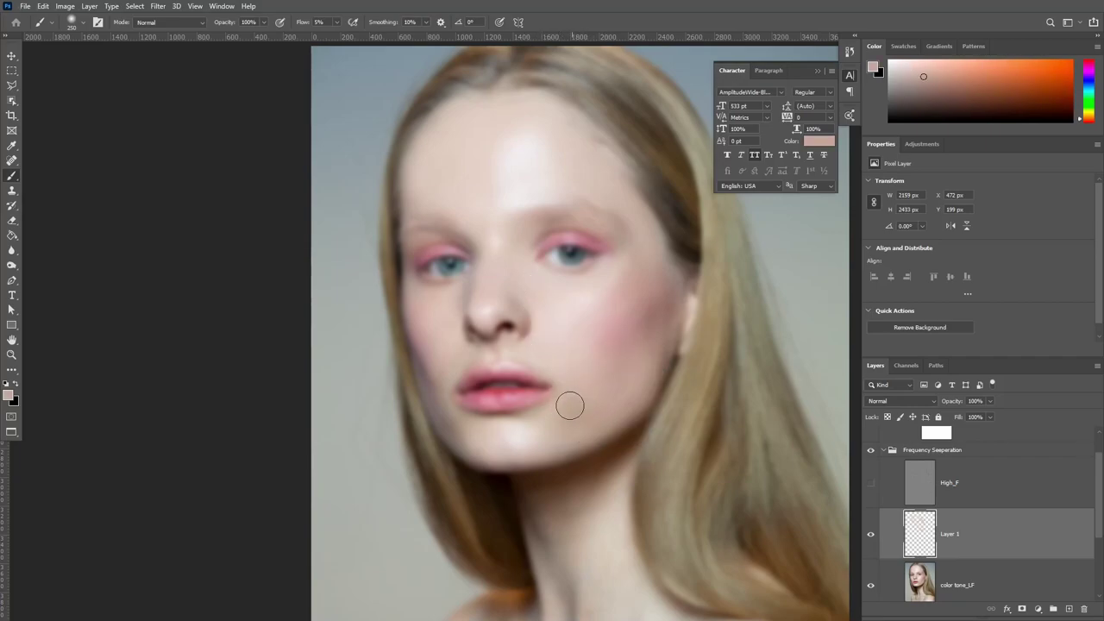
pyautogui.moveTo(566, 389); pyautogui.dragTo(618, 401)
pyautogui.keyDown('alt'); pyautogui.click(604, 394); pyautogui.keyUp('alt')
# - Show High_F again, then toggle Layer 1 off and on twice to compare the tone painting
pyautogui.click(870, 483)
pyautogui.click(870, 535)
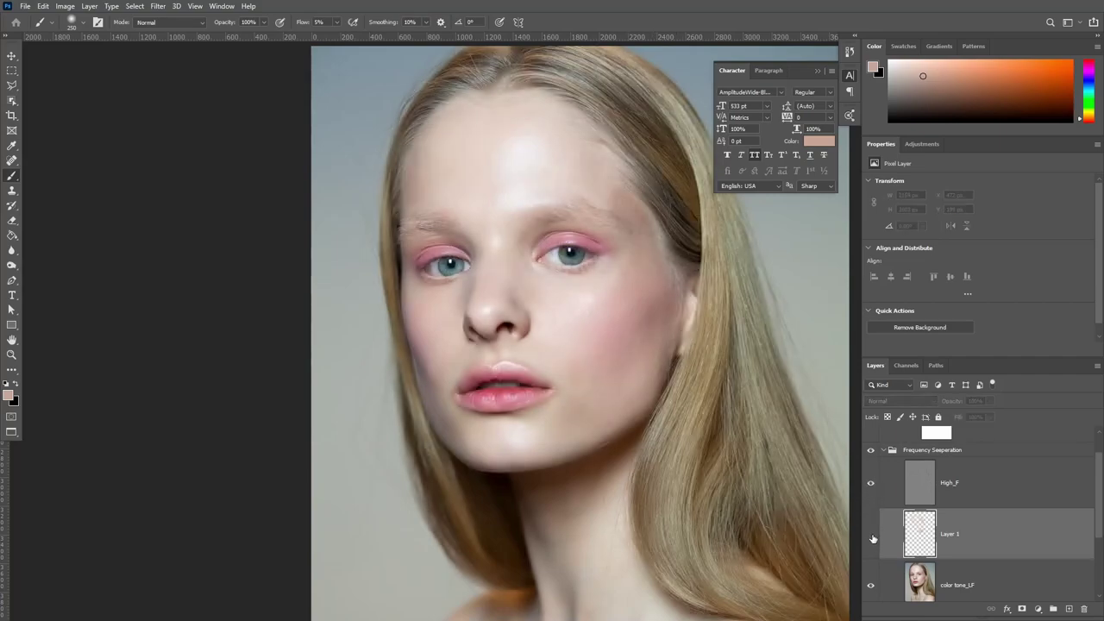
pyautogui.click(870, 536)
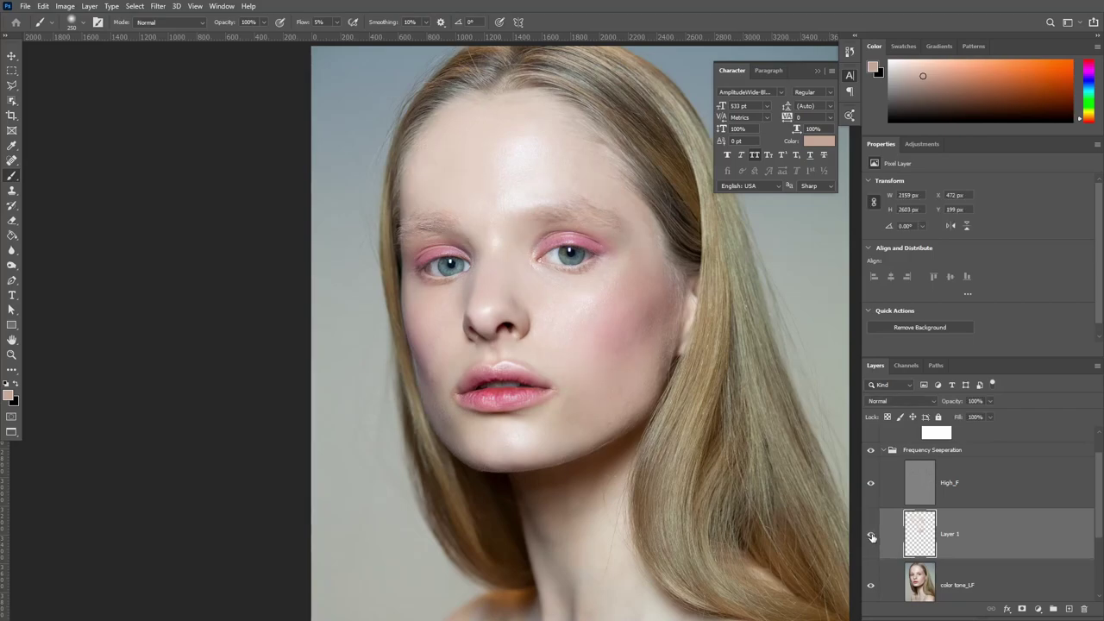
pyautogui.click(871, 535)
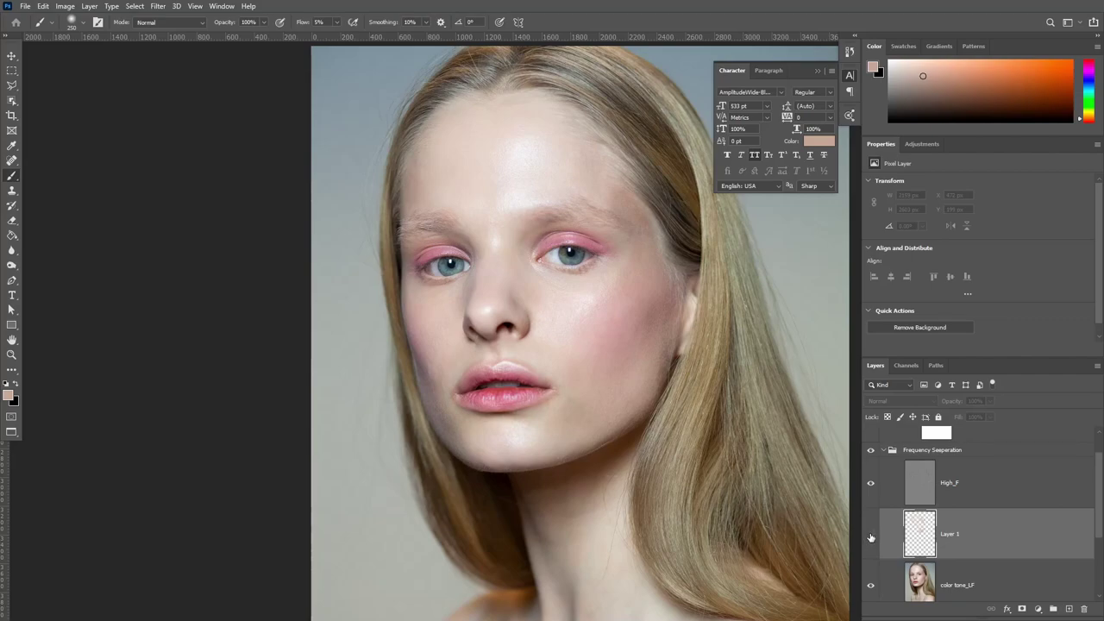
pyautogui.click(870, 536)
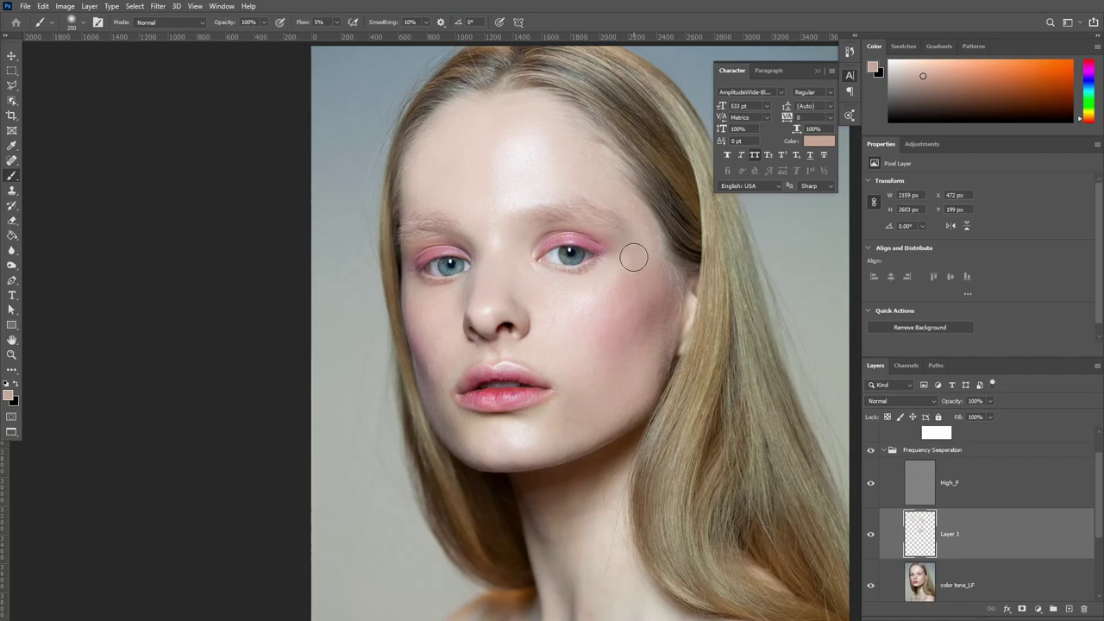
# - Sample several cheek skin tones and paint soft tone down over the chin on Layer 1
pyautogui.click(870, 483)
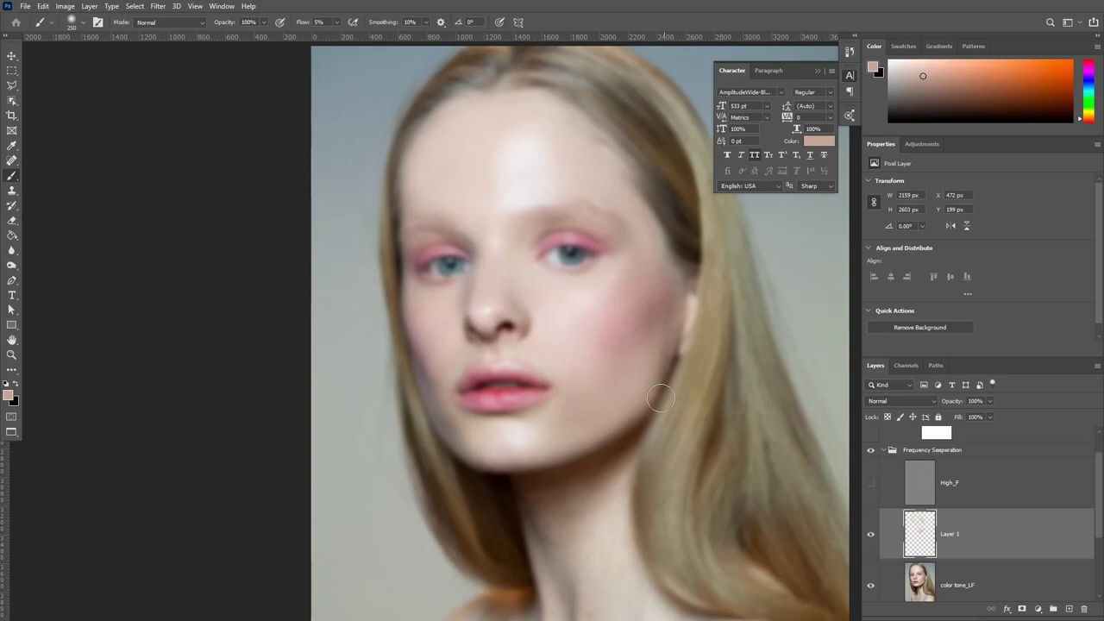
pyautogui.keyDown('alt'); pyautogui.click(614, 369); pyautogui.keyUp('alt')
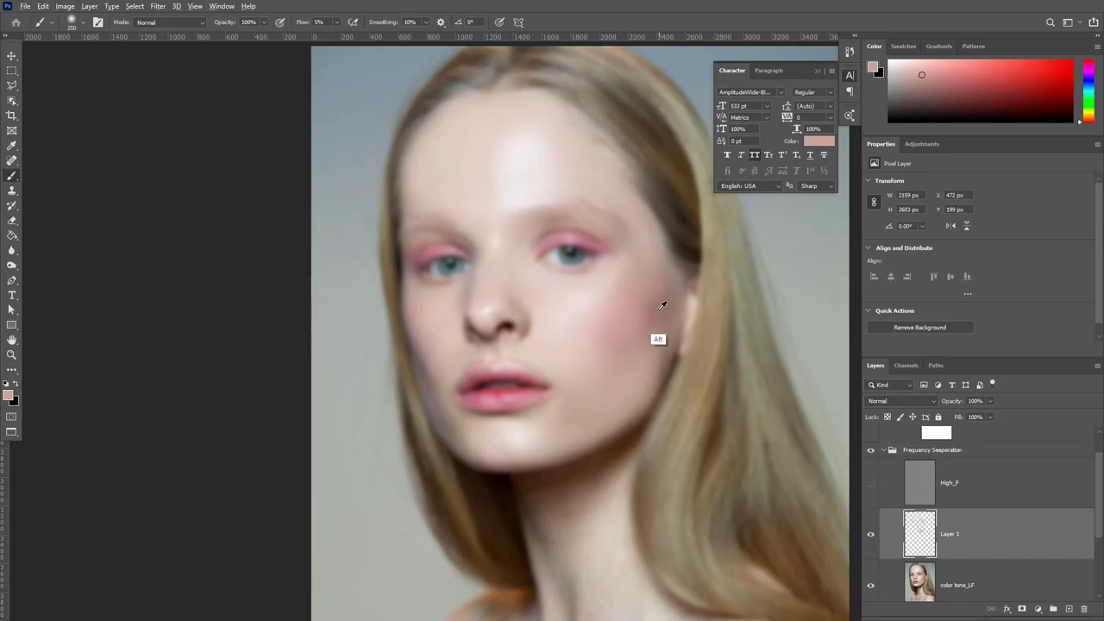
pyautogui.keyDown('alt'); pyautogui.click(655, 304); pyautogui.keyUp('alt')
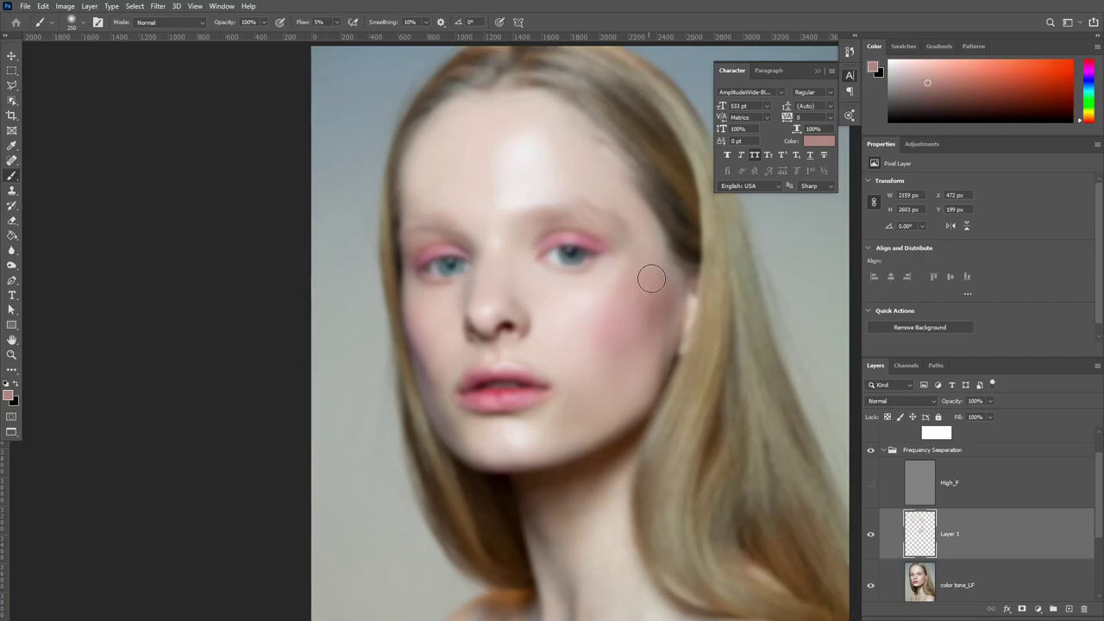
pyautogui.keyDown('alt'); pyautogui.click(614, 322); pyautogui.keyUp('alt')
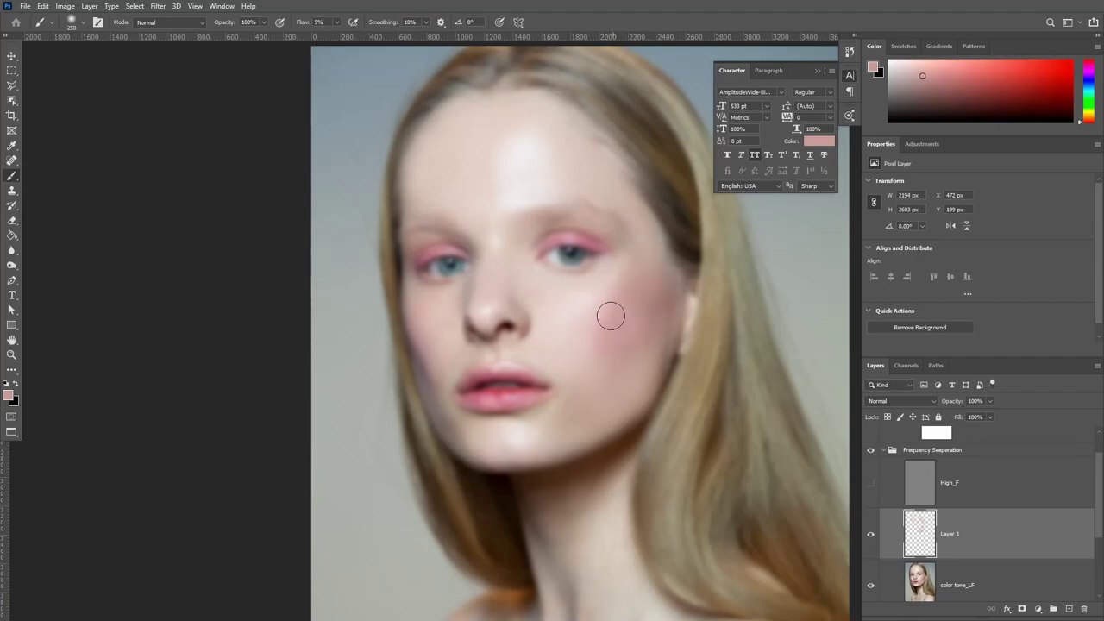
pyautogui.keyDown('alt'); pyautogui.click(585, 336); pyautogui.keyUp('alt')
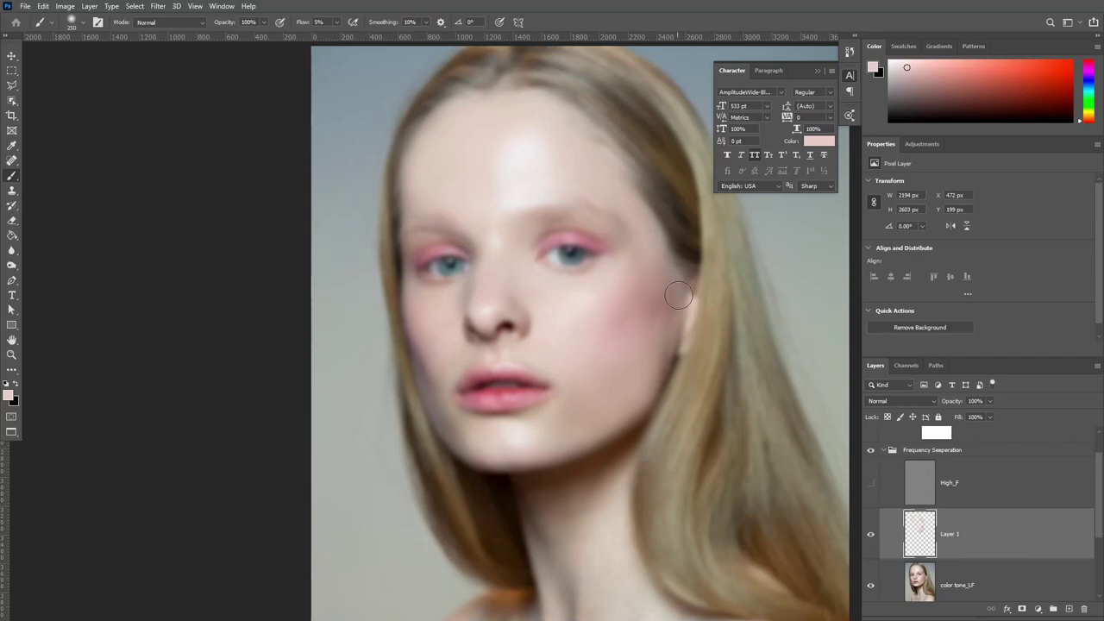
pyautogui.keyDown('alt'); pyautogui.click(653, 329); pyautogui.keyUp('alt')
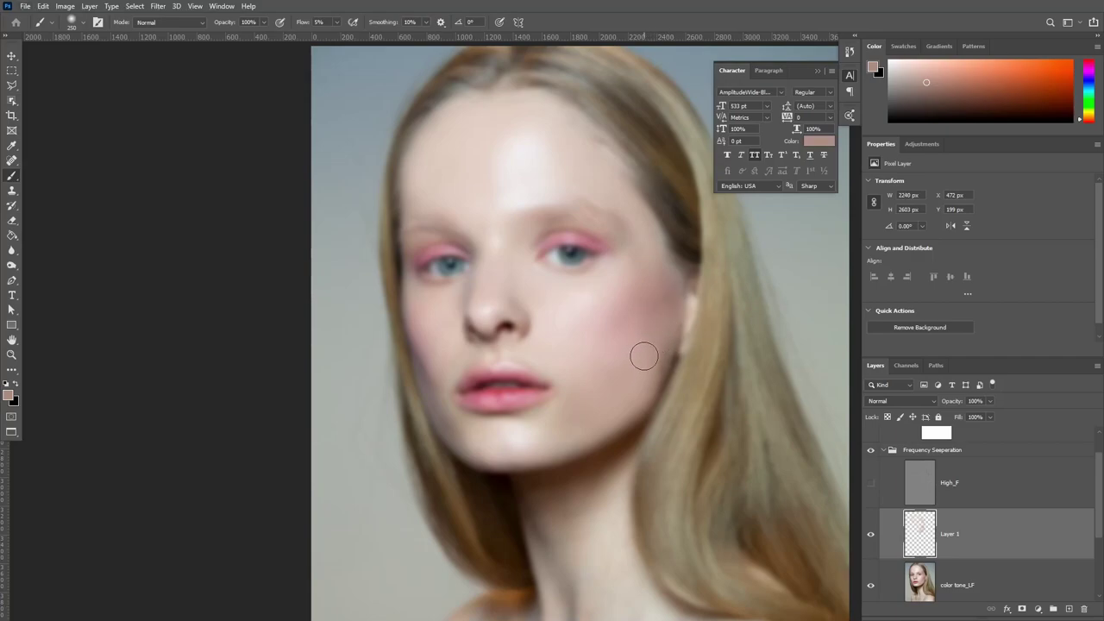
pyautogui.keyDown('alt'); pyautogui.click(640, 271); pyautogui.keyUp('alt')
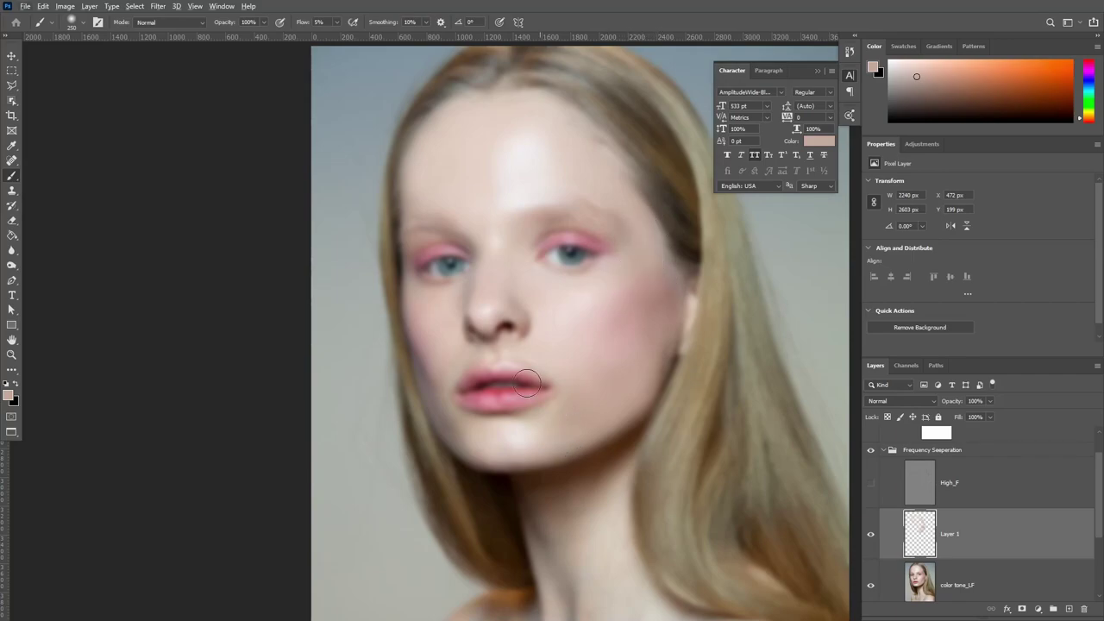
pyautogui.keyDown('alt'); pyautogui.click(550, 350); pyautogui.keyUp('alt')
pyautogui.keyDown('alt'); pyautogui.click(576, 408); pyautogui.keyUp('alt')
pyautogui.moveTo(564, 387)
pyautogui.mouseDown()
pyautogui.moveTo(569, 419)
pyautogui.moveTo(551, 438)
pyautogui.mouseUp()
pyautogui.keyDown('alt'); pyautogui.click(585, 392); pyautogui.keyUp('alt')
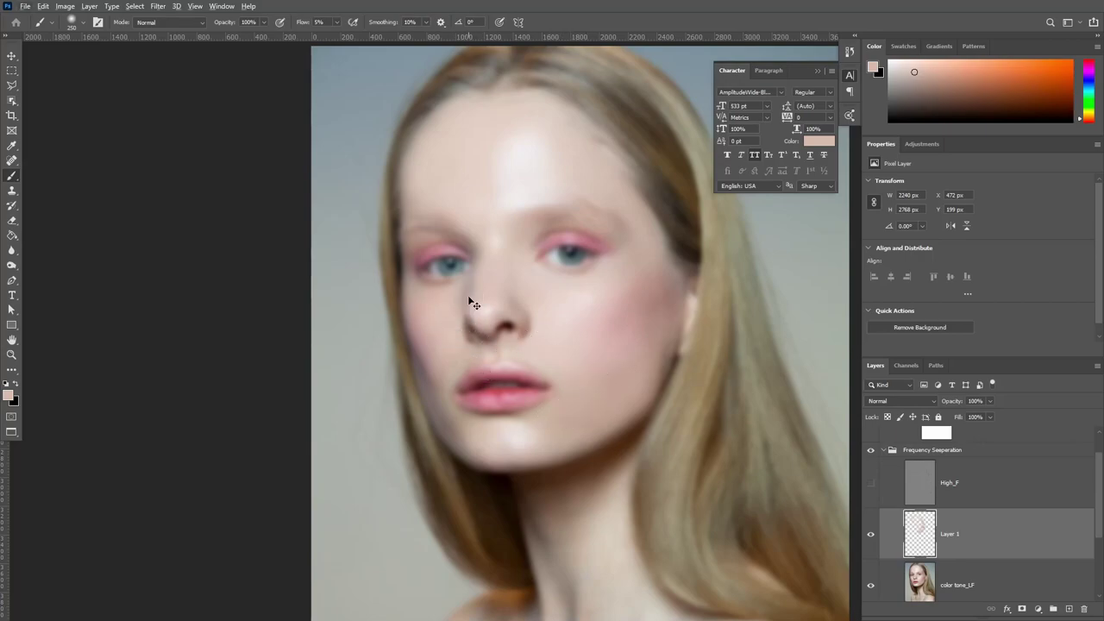
# - Sample lighter and muted skin tones around the cheeks, eyes and brow on Layer 1
pyautogui.scroll(2, 468, 295)
pyautogui.scroll(1, 467, 295)
pyautogui.scroll(2, 467, 295)
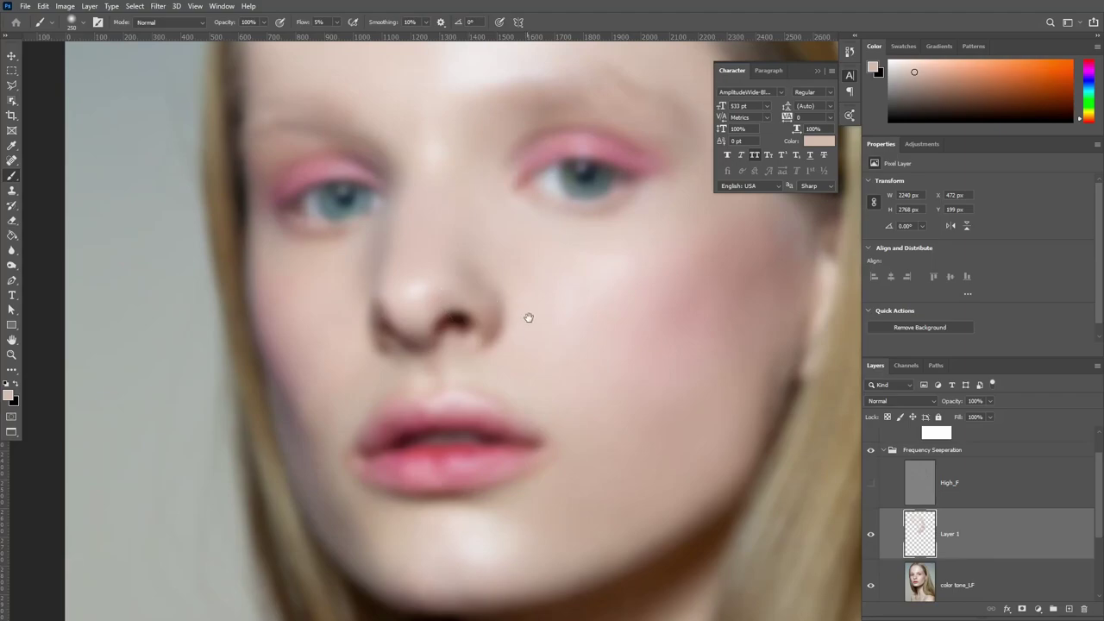
pyautogui.moveTo(539, 302)
pyautogui.mouseDown()
pyautogui.moveTo(487, 320)
pyautogui.moveTo(503, 347)
pyautogui.moveTo(598, 342)
pyautogui.moveTo(620, 328)
pyautogui.mouseUp()
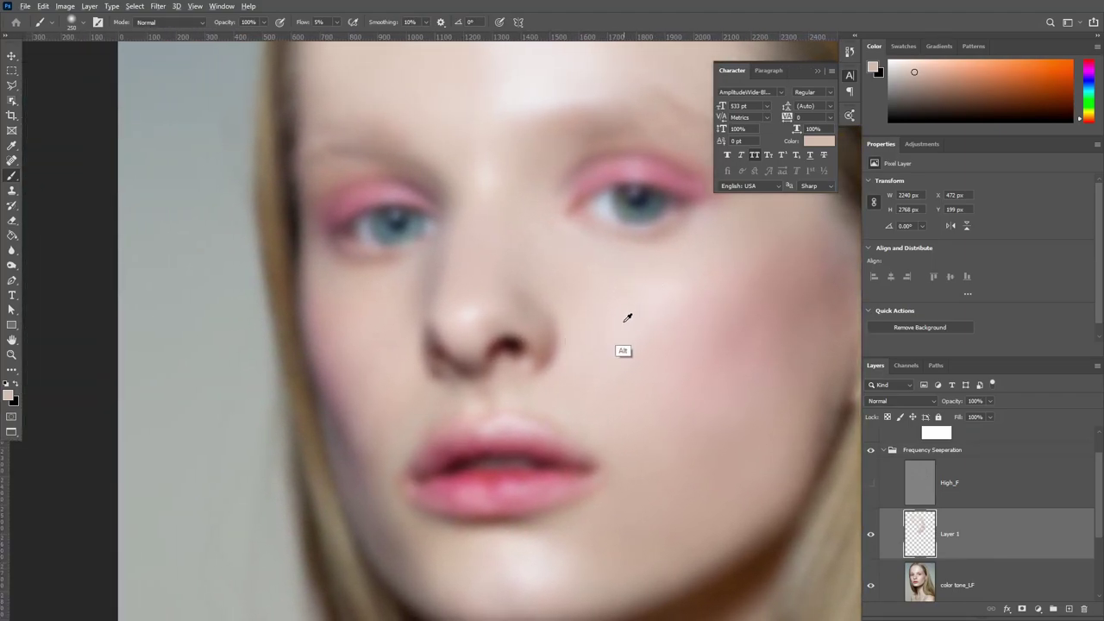
pyautogui.keyDown('alt'); pyautogui.click(624, 316); pyautogui.keyUp('alt')
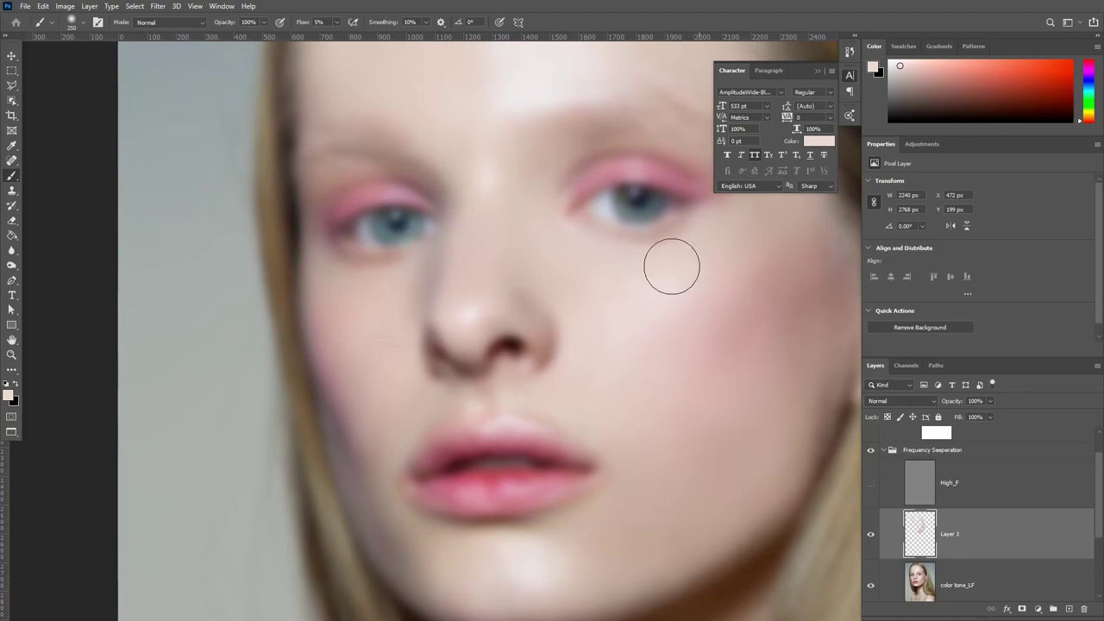
pyautogui.moveTo(673, 264)
pyautogui.mouseDown()
pyautogui.moveTo(695, 311)
pyautogui.moveTo(633, 288)
pyautogui.mouseUp()
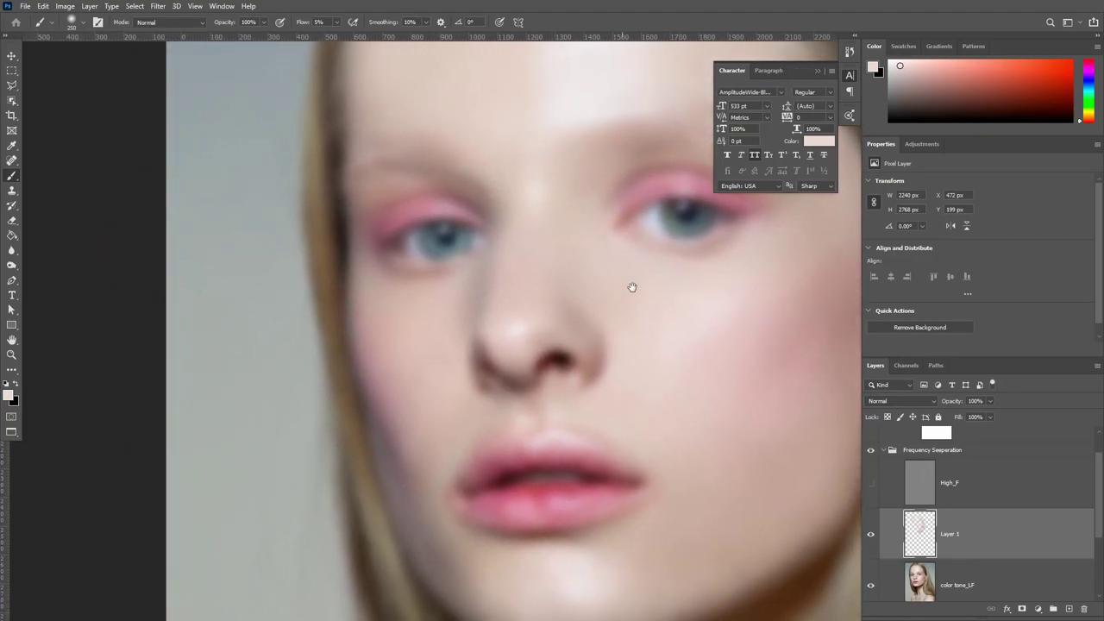
pyautogui.moveTo(598, 241)
pyautogui.mouseDown()
pyautogui.moveTo(673, 278)
pyautogui.moveTo(694, 310)
pyautogui.mouseUp()
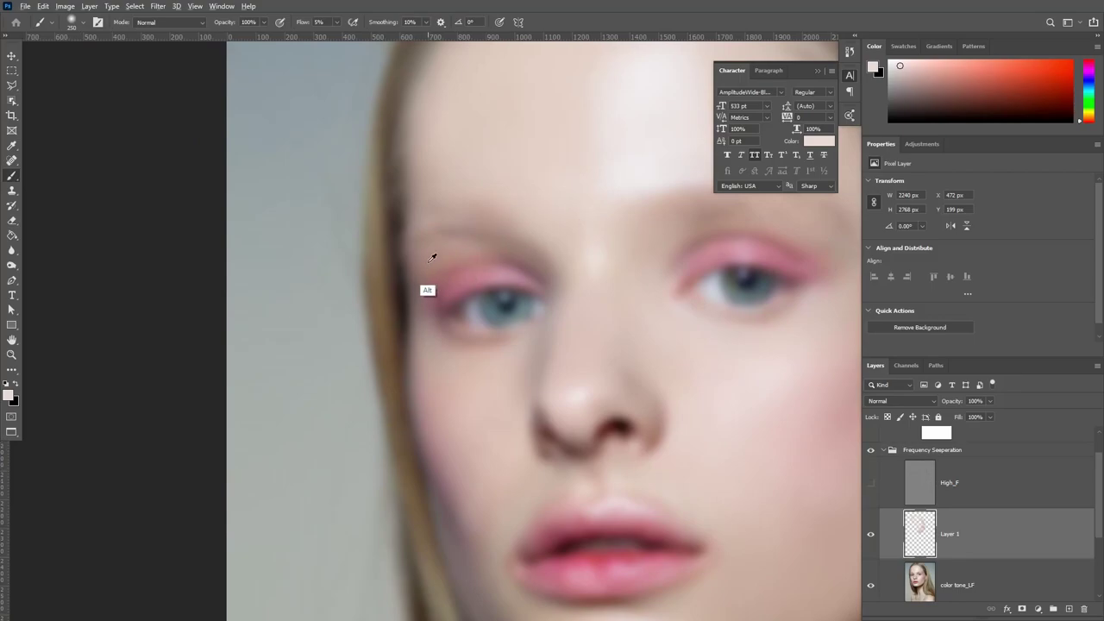
pyautogui.keyDown('alt'); pyautogui.click(436, 254); pyautogui.keyUp('alt')
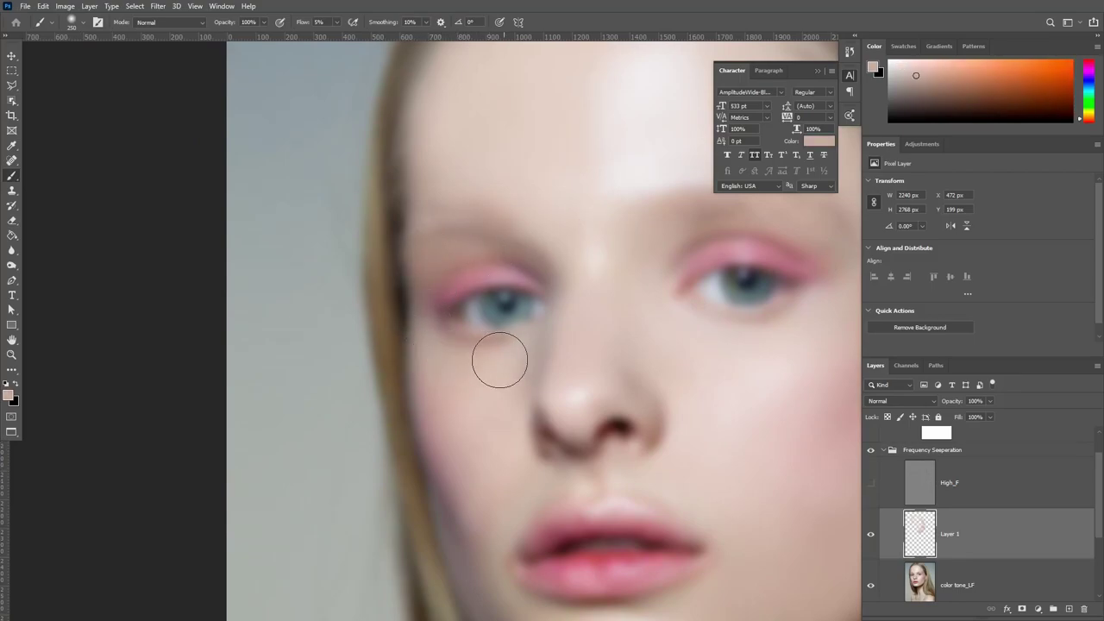
pyautogui.moveTo(681, 337); pyautogui.dragTo(586, 283)
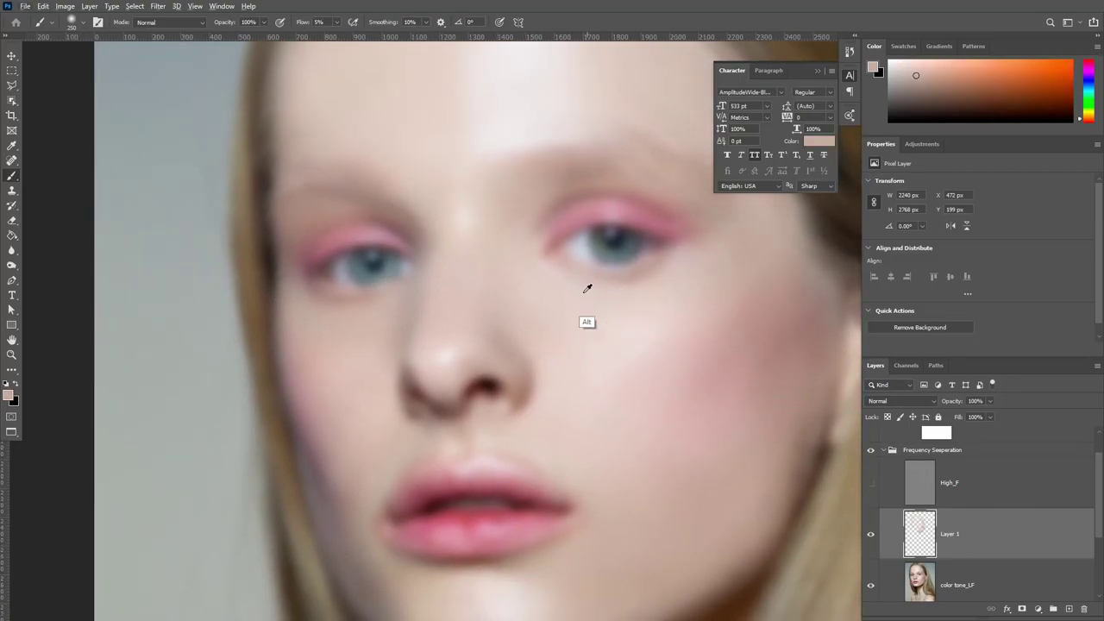
pyautogui.keyDown('alt'); pyautogui.click(586, 289); pyautogui.keyUp('alt')
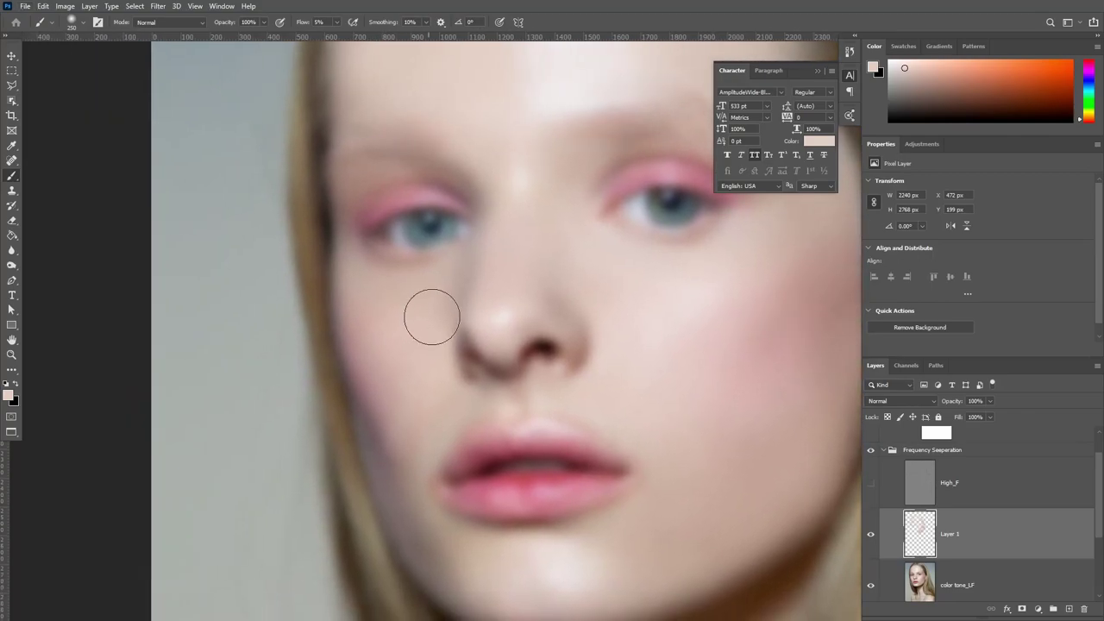
pyautogui.keyDown('alt'); pyautogui.click(424, 319); pyautogui.keyUp('alt')
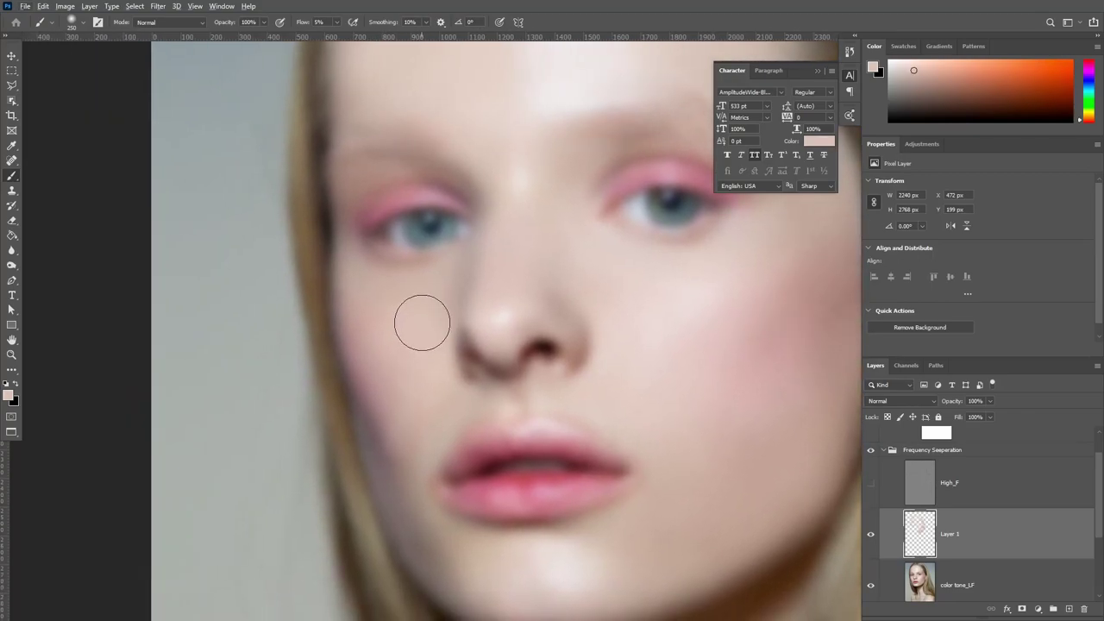
pyautogui.keyDown('alt'); pyautogui.click(364, 320); pyautogui.keyUp('alt')
# - Sample tones below the nose and chin, painting skin tone over the left lip corner
pyautogui.moveTo(392, 460); pyautogui.dragTo(401, 365)
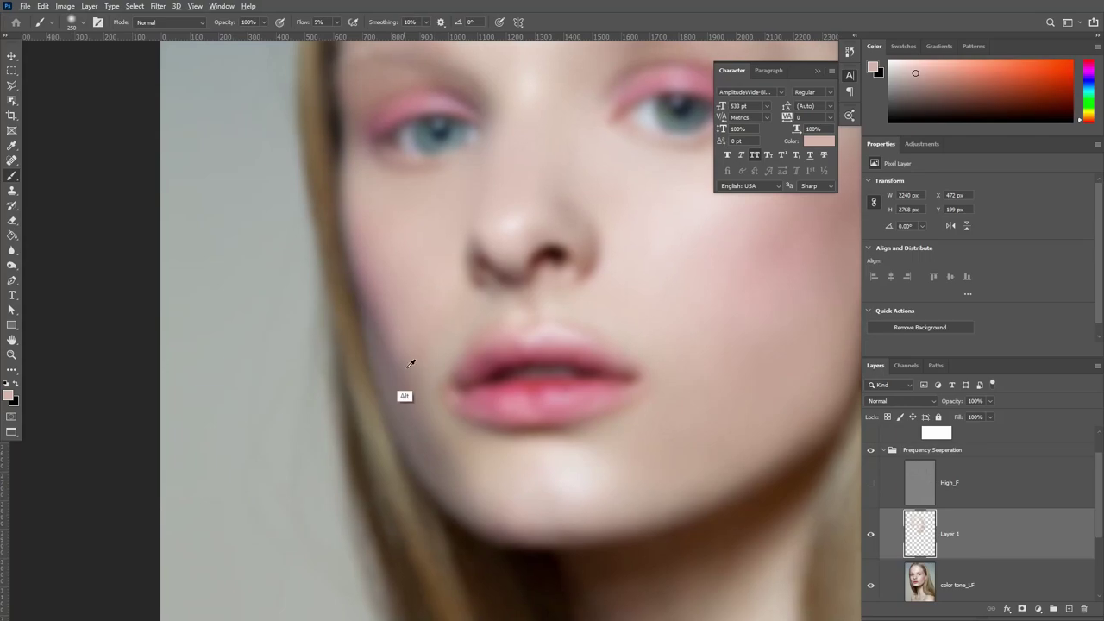
pyautogui.keyDown('alt'); pyautogui.click(414, 363); pyautogui.keyUp('alt')
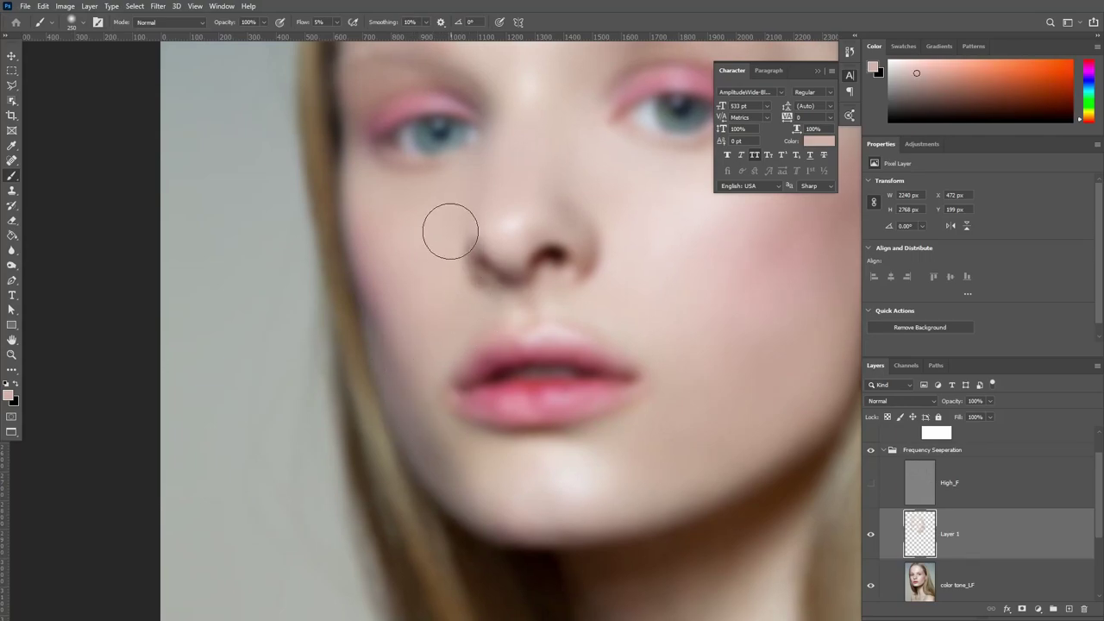
pyautogui.keyDown('alt'); pyautogui.click(522, 307); pyautogui.keyUp('alt')
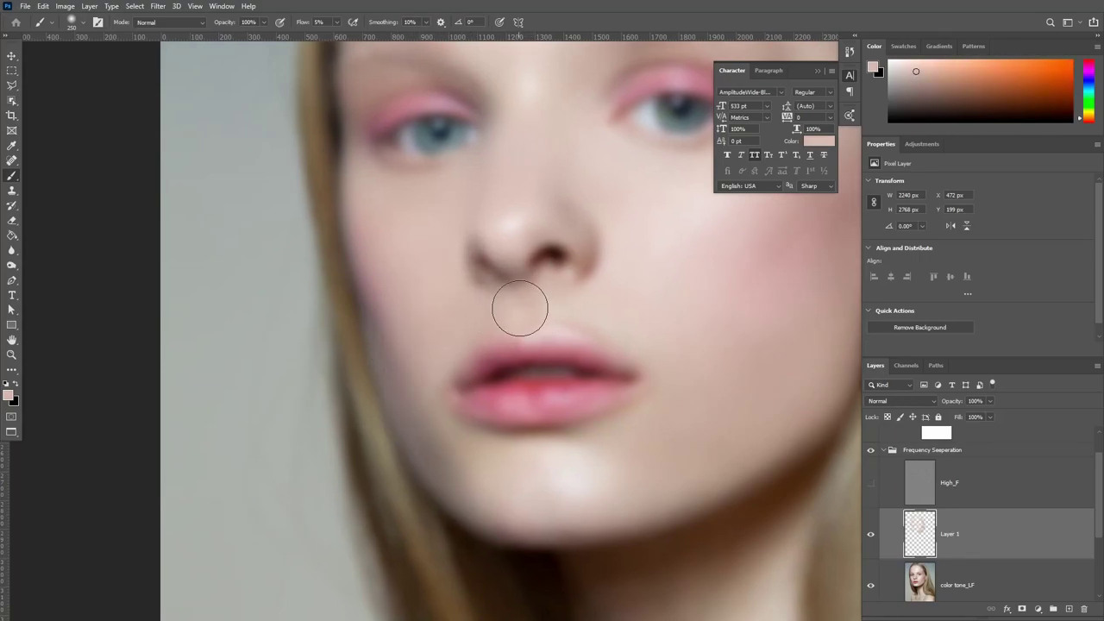
pyautogui.moveTo(547, 301); pyautogui.dragTo(561, 226)
pyautogui.keyDown('alt'); pyautogui.click(489, 393); pyautogui.keyUp('alt')
pyautogui.moveTo(489, 392)
pyautogui.mouseDown()
pyautogui.moveTo(431, 344)
pyautogui.moveTo(431, 296)
pyautogui.moveTo(449, 319)
pyautogui.mouseUp()
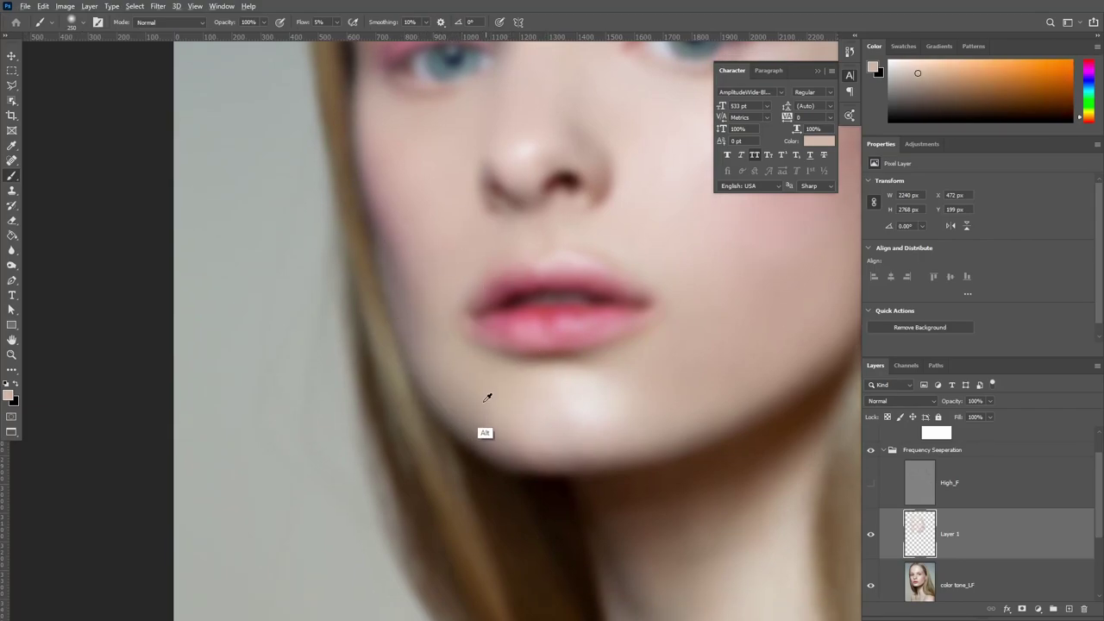
pyautogui.keyDown('alt'); pyautogui.click(572, 394); pyautogui.keyUp('alt')
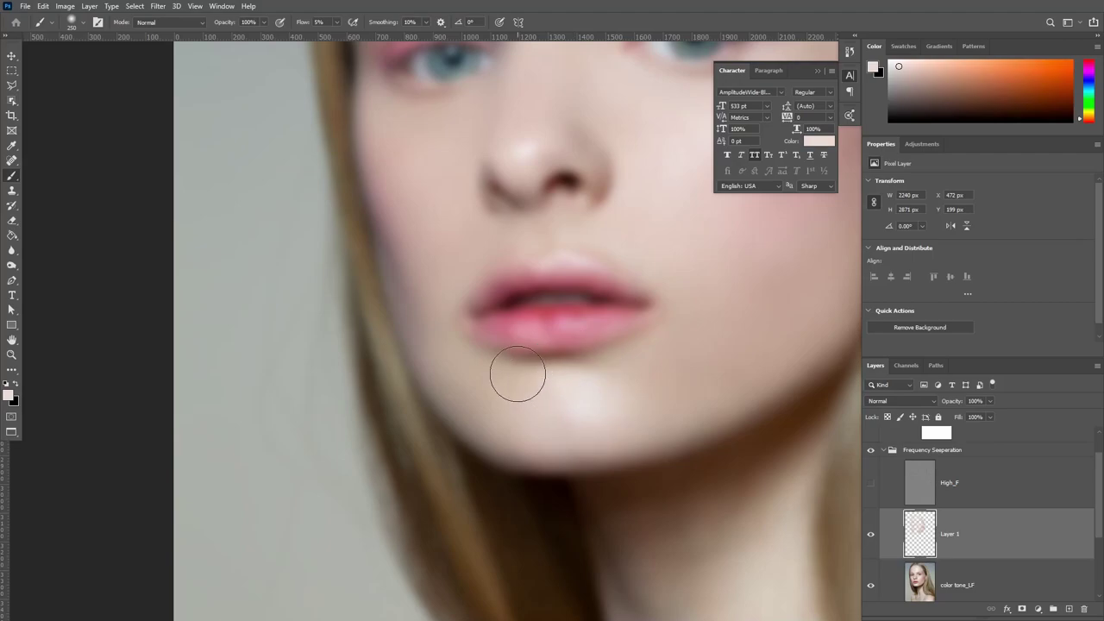
pyautogui.keyDown('alt'); pyautogui.click(621, 369); pyautogui.keyUp('alt')
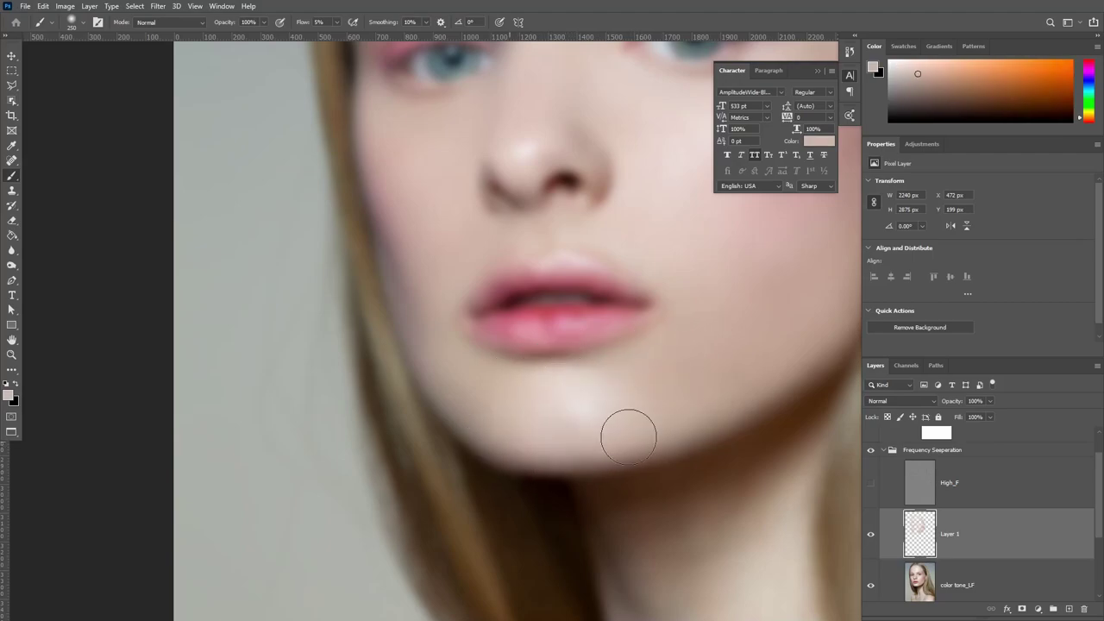
pyautogui.moveTo(627, 428); pyautogui.dragTo(561, 431)
pyautogui.keyDown('alt'); pyautogui.click(506, 468); pyautogui.keyUp('alt')
pyautogui.moveTo(579, 346); pyautogui.dragTo(646, 450)
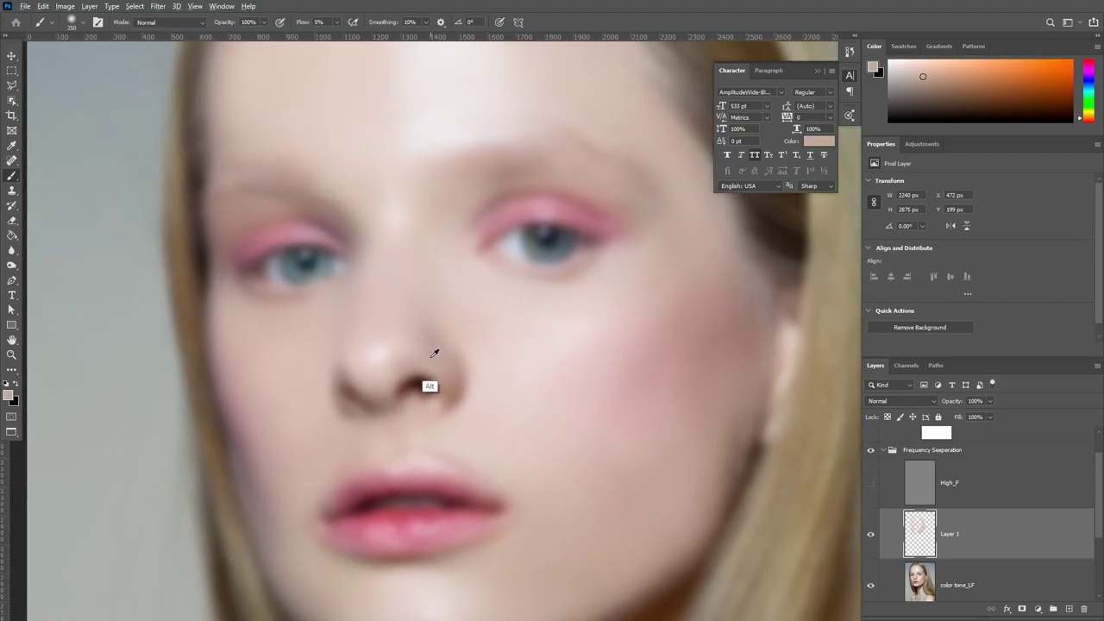
pyautogui.keyDown('alt'); pyautogui.click(444, 319); pyautogui.keyUp('alt')
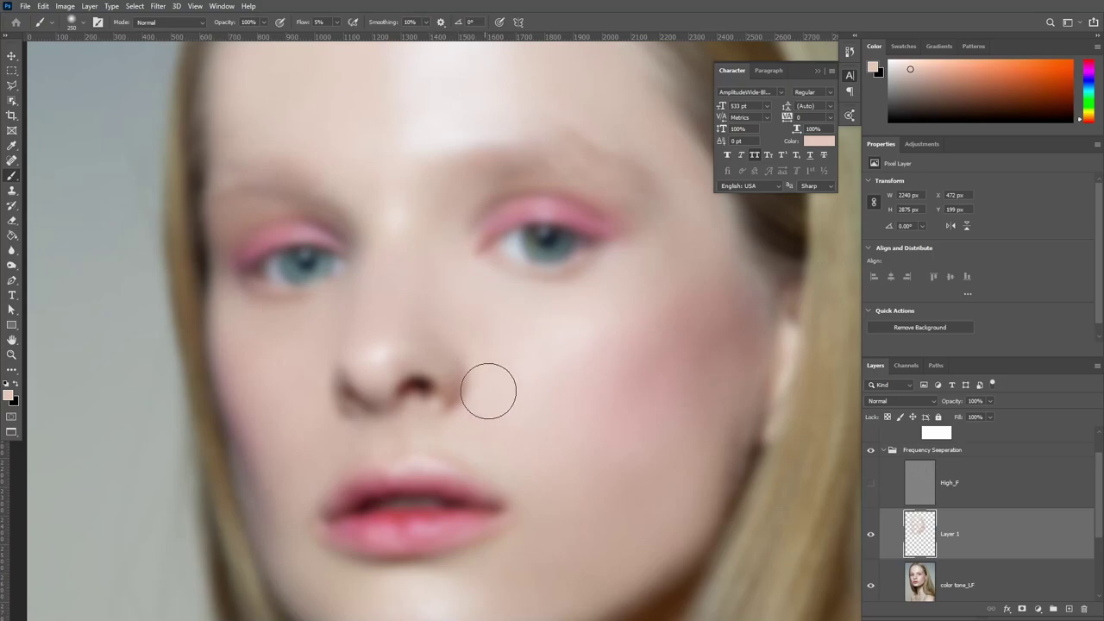
pyautogui.hotkey('ctrl', '-')
# - Show High_F, zoom out, and toggle Layer 1 off and on twice to compare
pyautogui.click(870, 484)
pyautogui.hotkey('ctrl', '-')
pyautogui.hotkey('ctrl', '-')
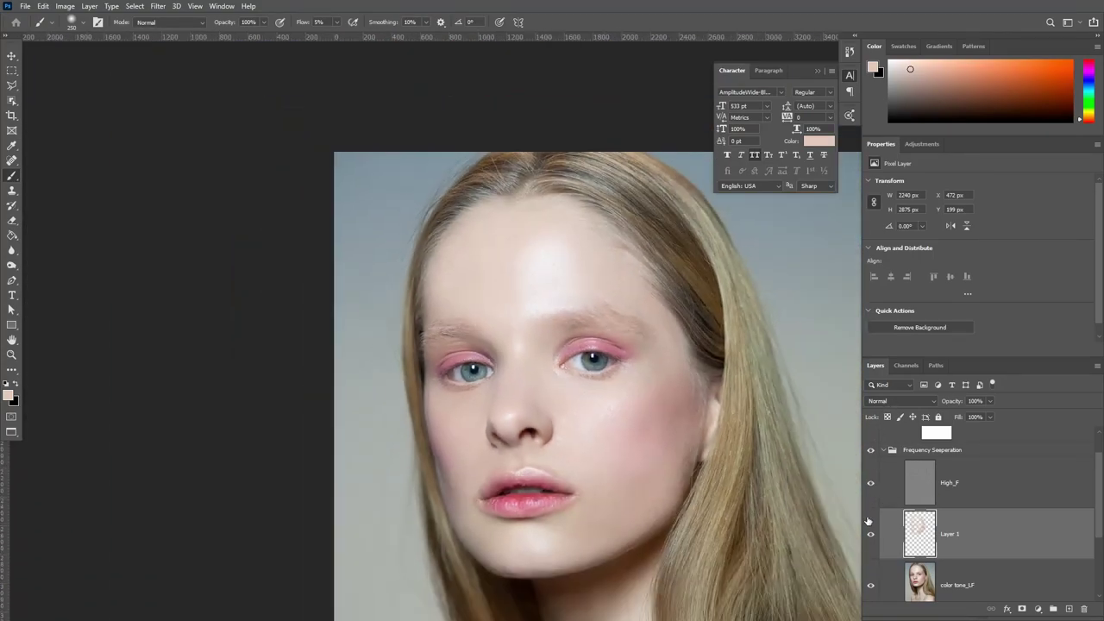
pyautogui.click(871, 537)
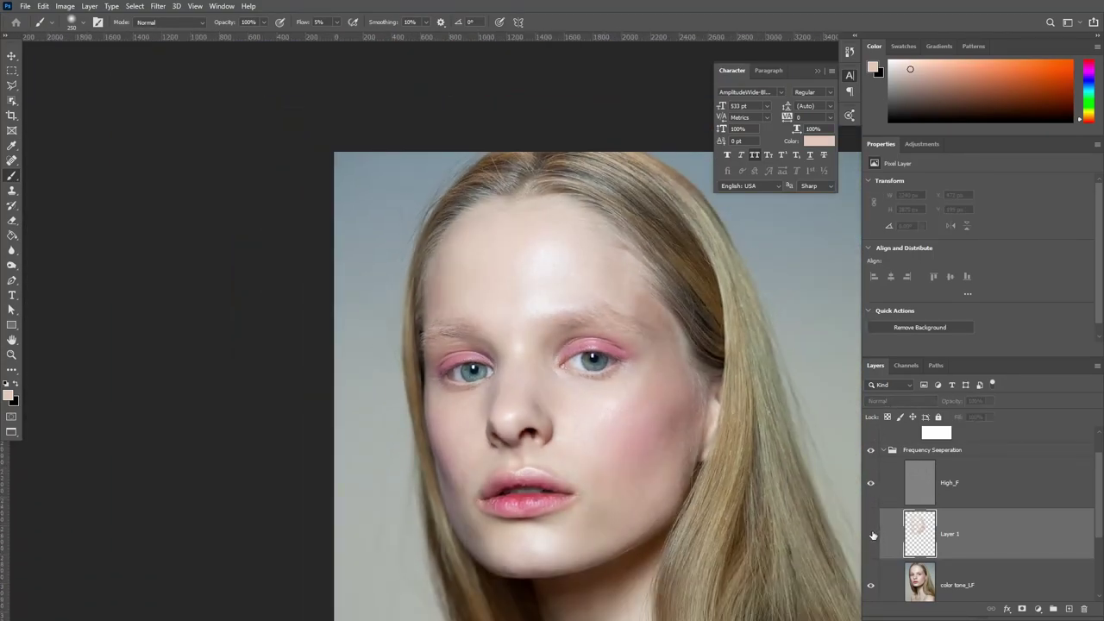
pyautogui.click(871, 535)
pyautogui.click(871, 537)
pyautogui.click(871, 534)
# - Zoom out to the whole centred portrait and repeatedly toggle Layer 1 to judge its effect
pyautogui.hotkey('ctrl', '-')
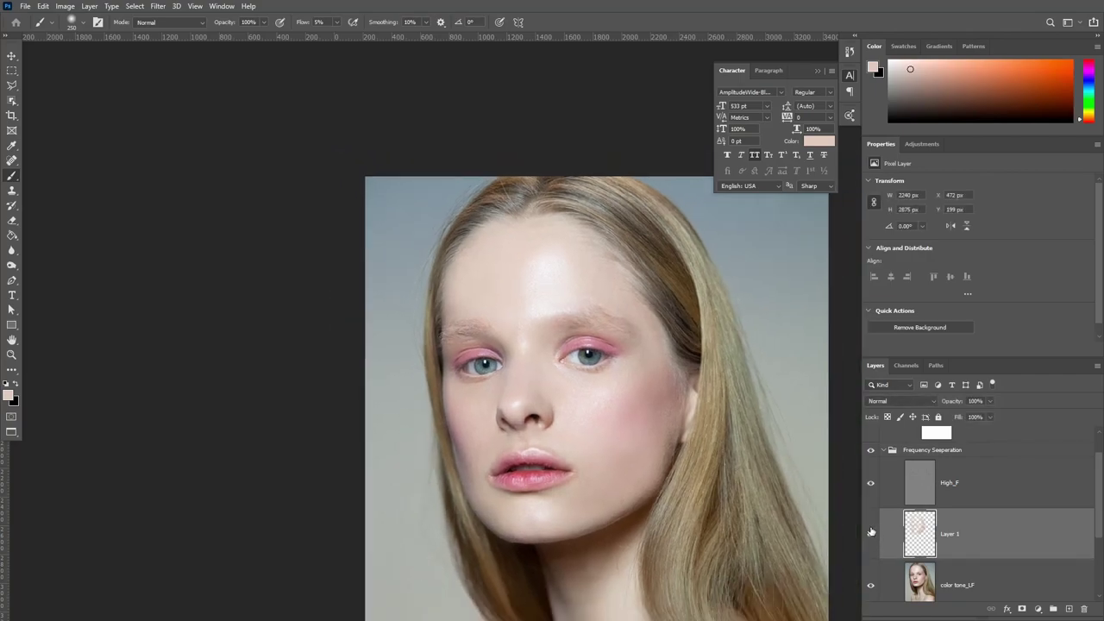
pyautogui.hotkey('ctrl', '-')
pyautogui.moveTo(661, 405); pyautogui.dragTo(621, 356)
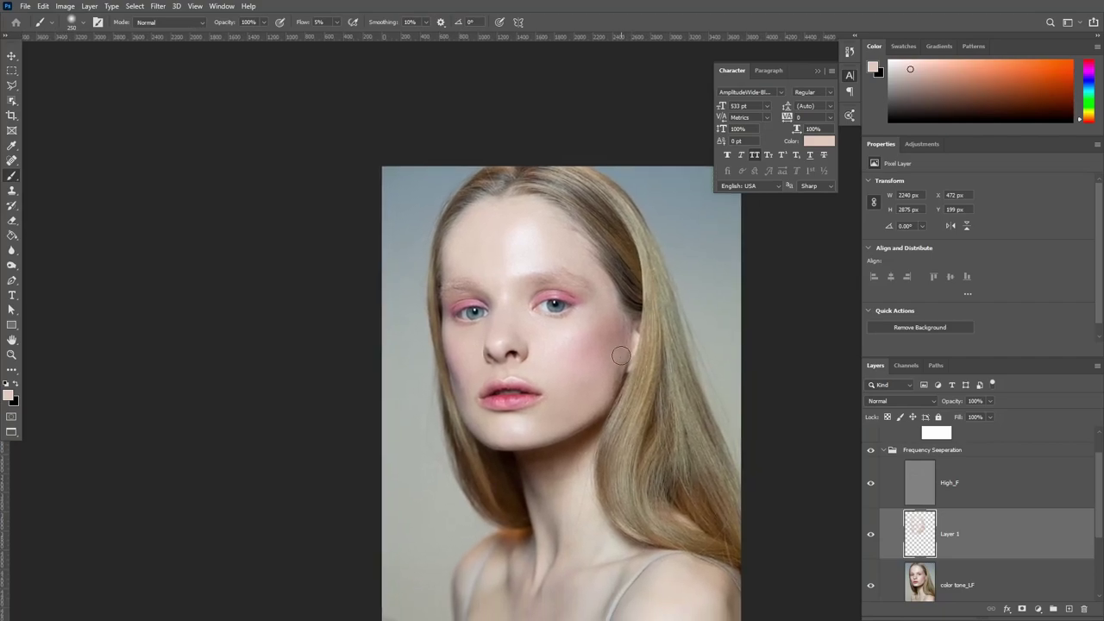
pyautogui.click(871, 534)
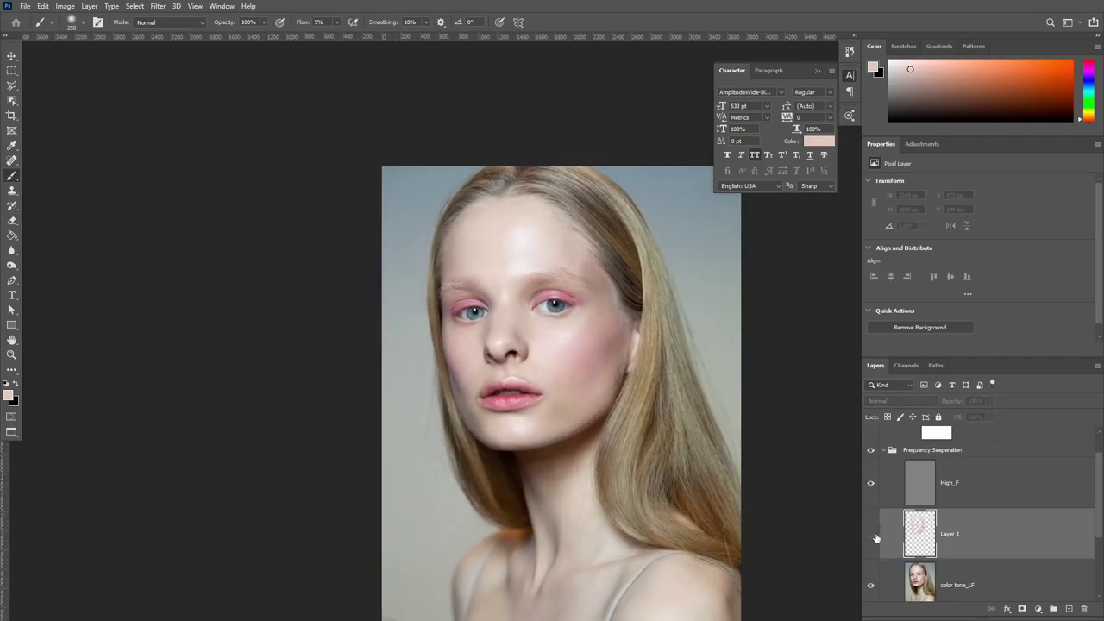
pyautogui.click(871, 536)
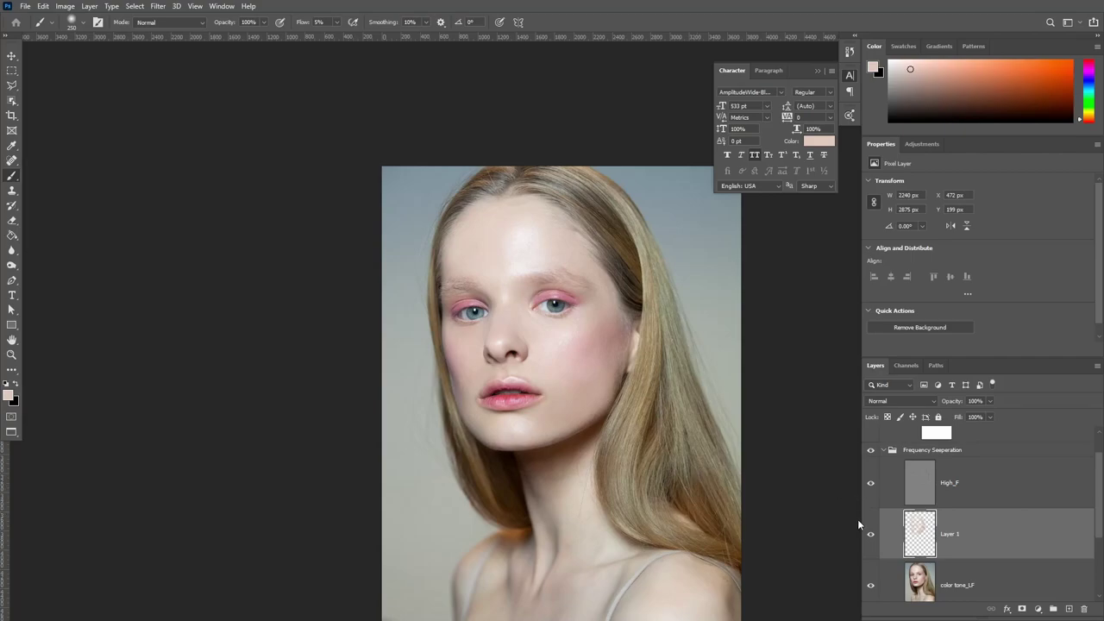
pyautogui.click(871, 536)
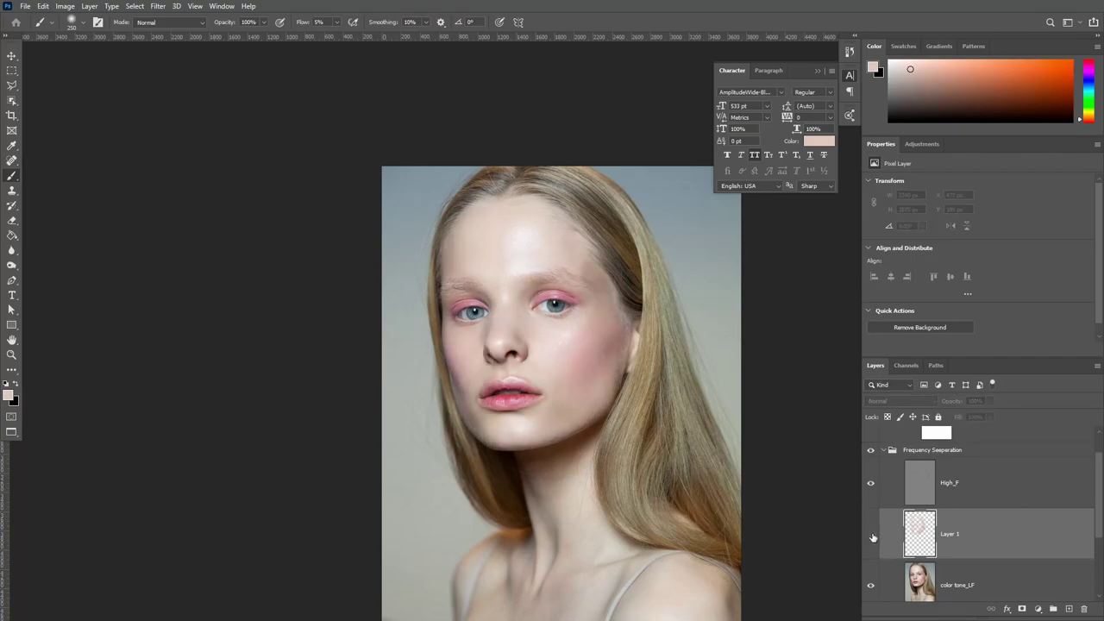
pyautogui.click(871, 536)
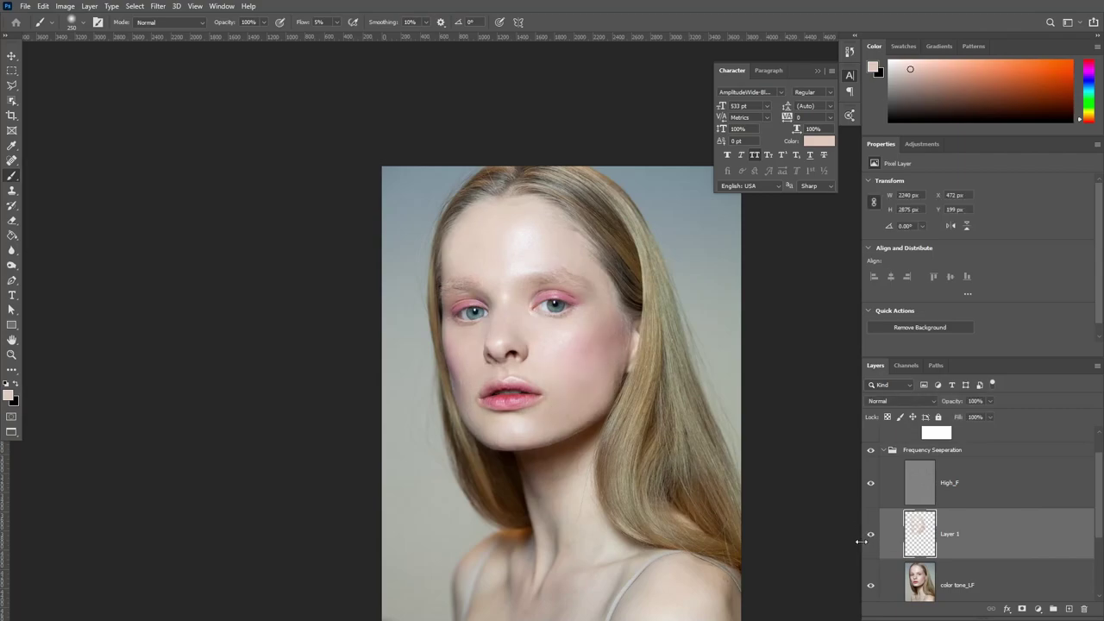
pyautogui.click(871, 535)
pyautogui.click(871, 536)
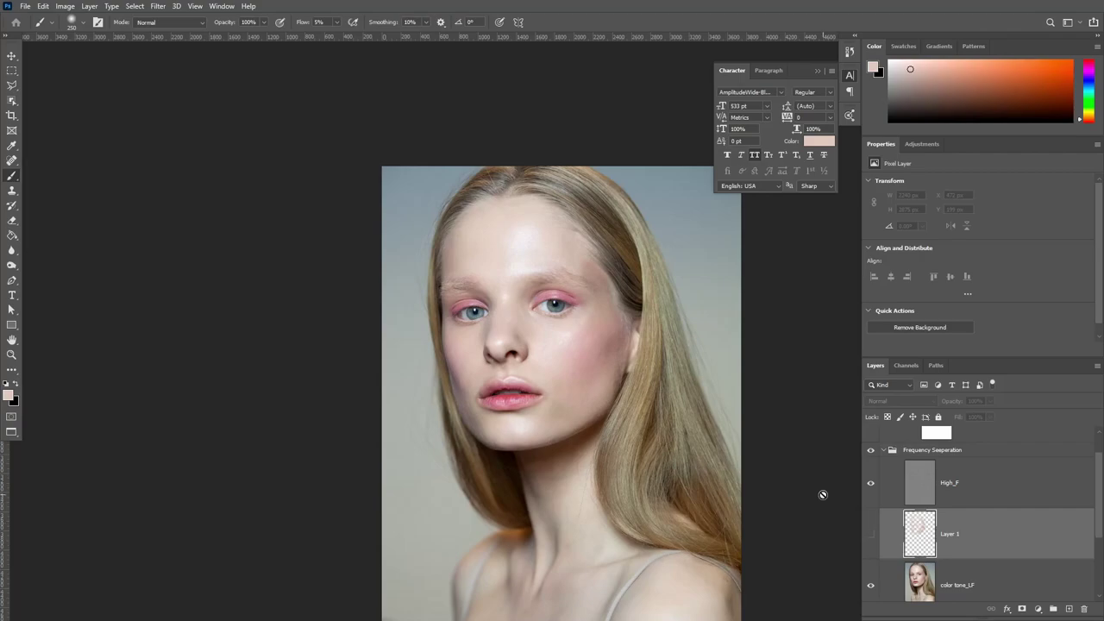
pyautogui.click(870, 537)
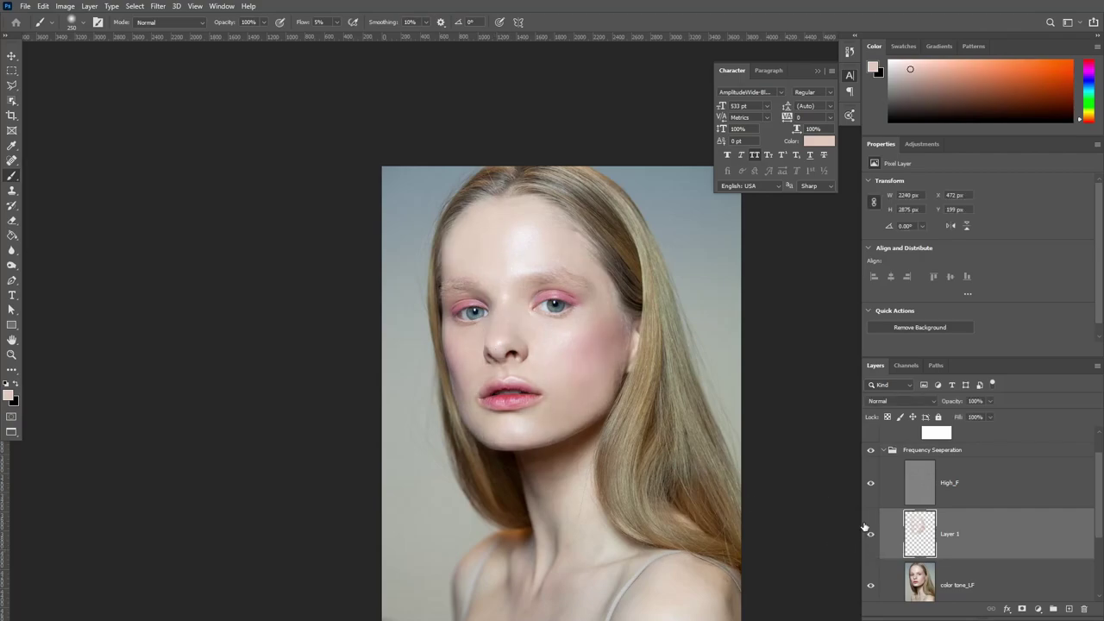
pyautogui.click(870, 536)
pyautogui.click(871, 537)
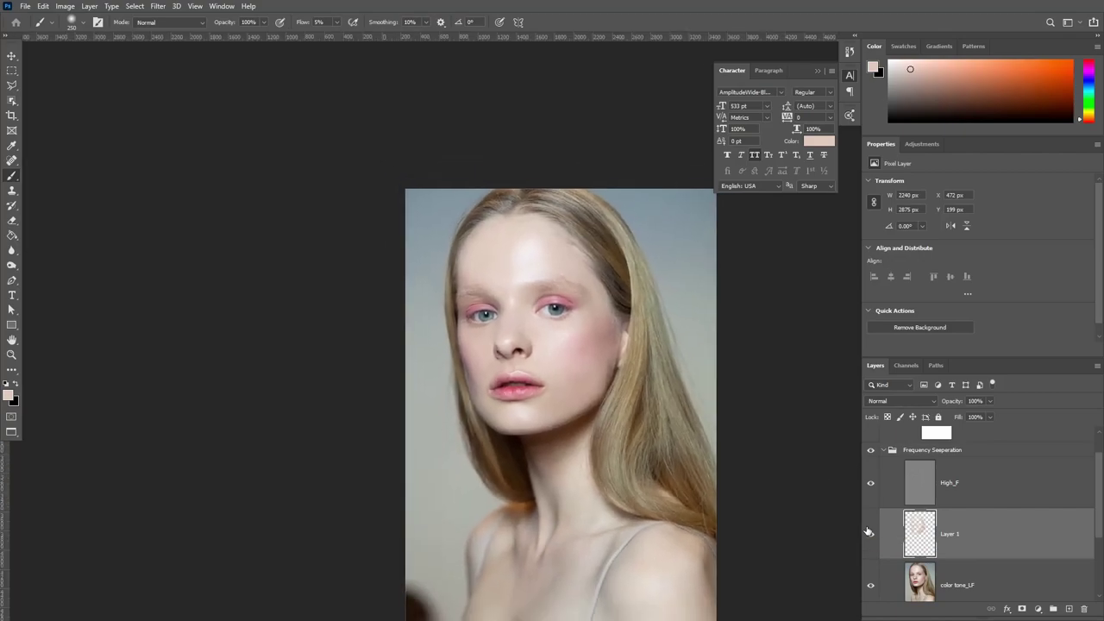
# - Set Layer 1's opacity to 82%, then toggle it off and on to check the softer result
pyautogui.hotkey('ctrl', '+')
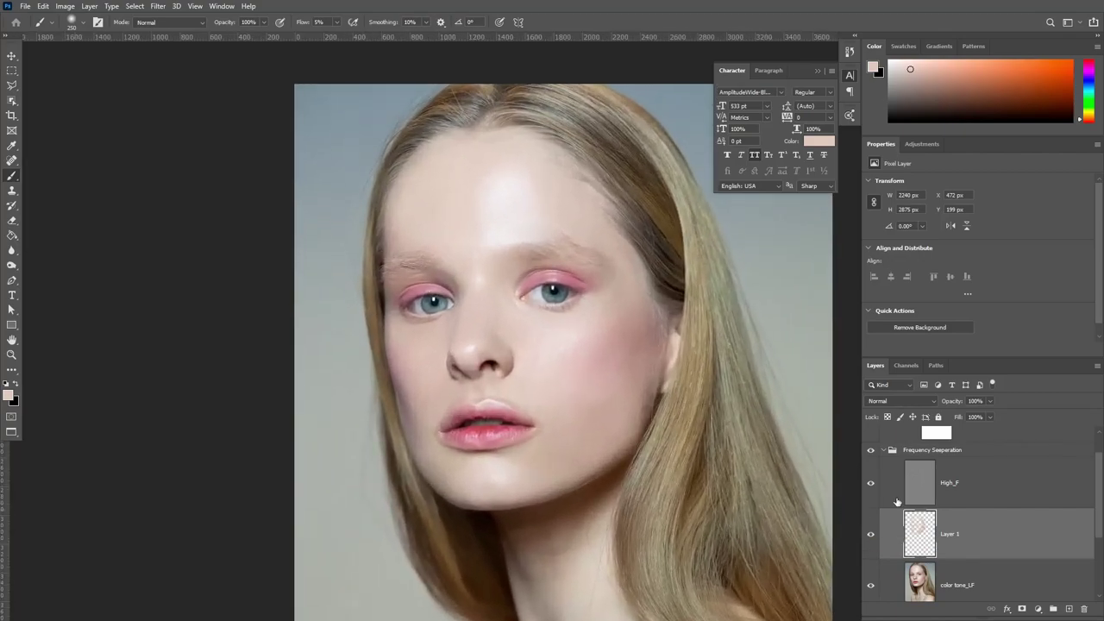
pyautogui.click(989, 401)
pyautogui.moveTo(996, 416); pyautogui.dragTo(969, 419)
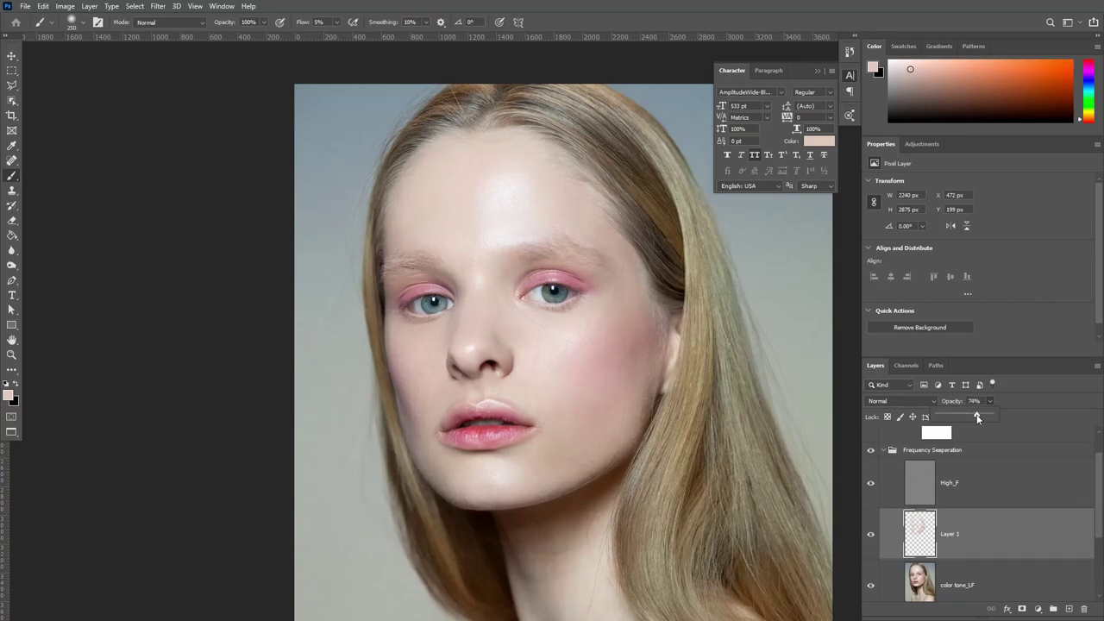
pyautogui.click(976, 416)
pyautogui.click(870, 534)
pyautogui.click(871, 536)
pyautogui.hotkey('ctrl', '-')
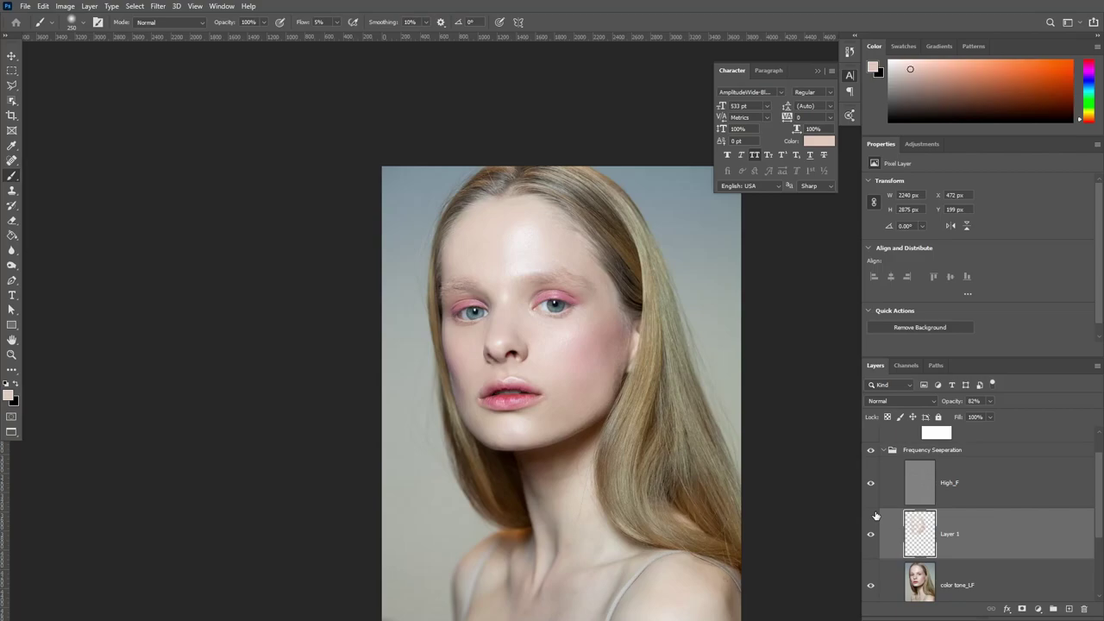
pyautogui.scroll(-2, 708, 439)
pyautogui.scroll(-1, 776, 465)
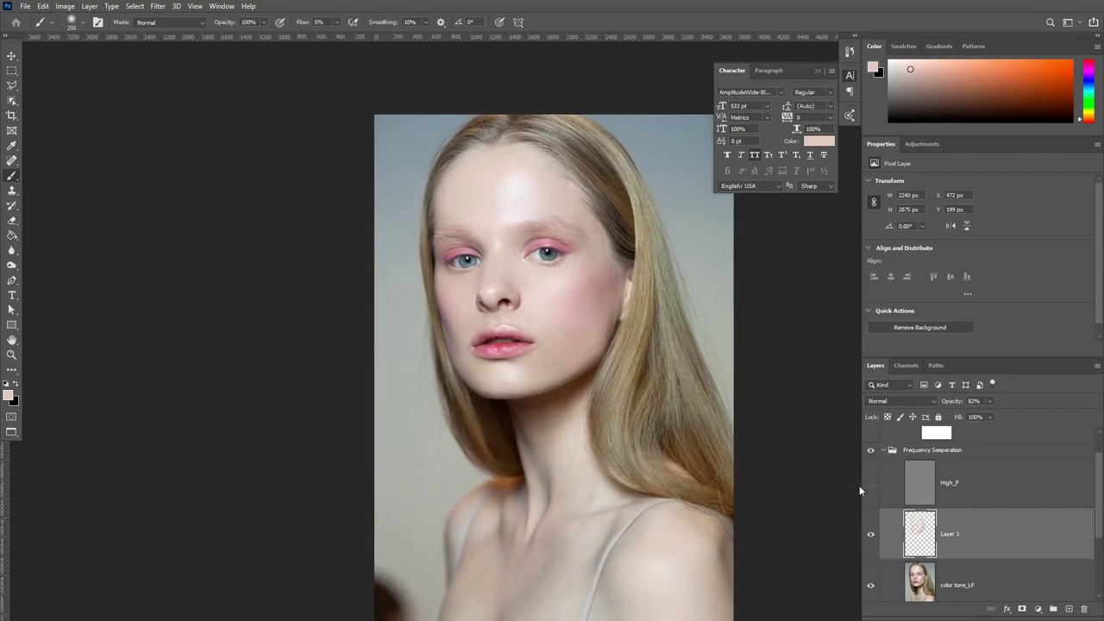
# - Sample darker and light skin tones from the neck and paint soft tone over it
pyautogui.scroll(1, 584, 458)
pyautogui.scroll(1, 592, 456)
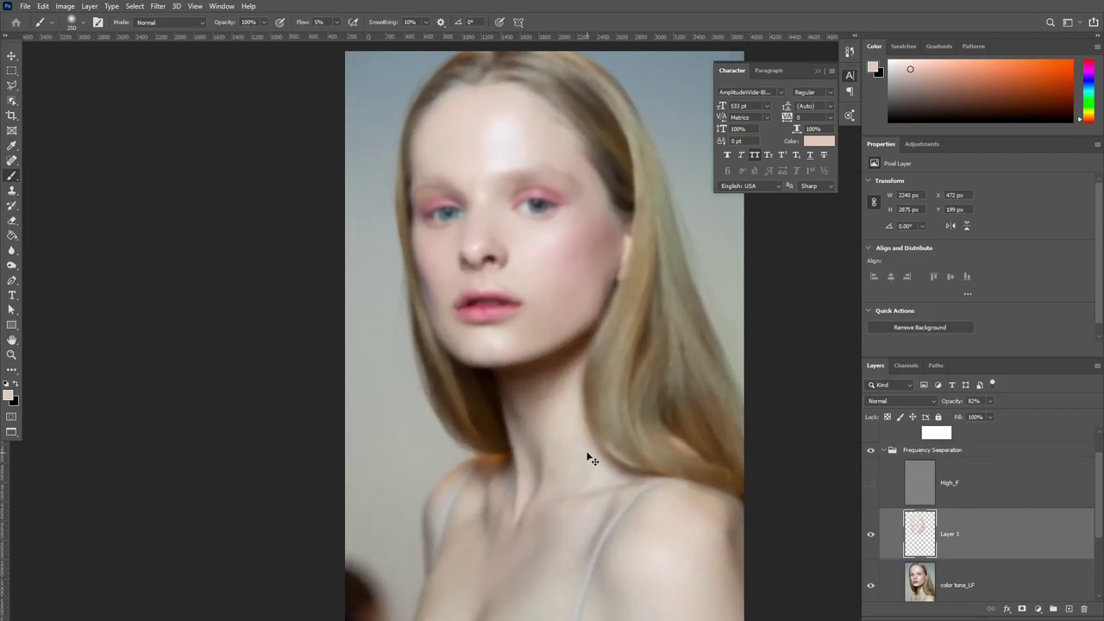
pyautogui.scroll(1, 591, 458)
pyautogui.scroll(1, 653, 316)
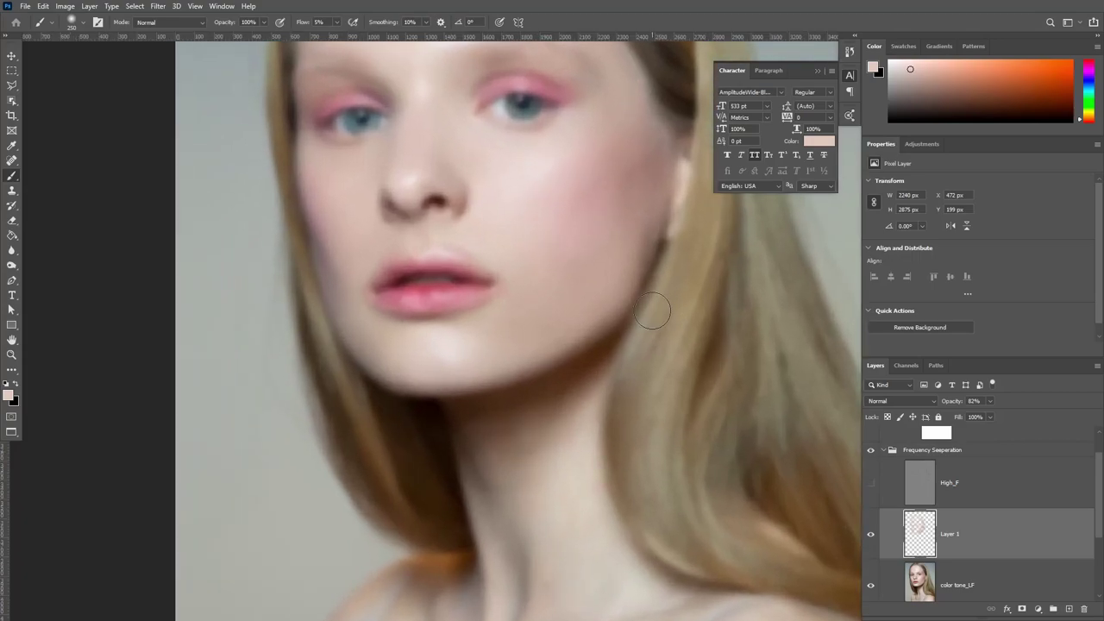
pyautogui.keyDown('alt'); pyautogui.click(542, 428); pyautogui.keyUp('alt')
pyautogui.moveTo(498, 441); pyautogui.dragTo(491, 448)
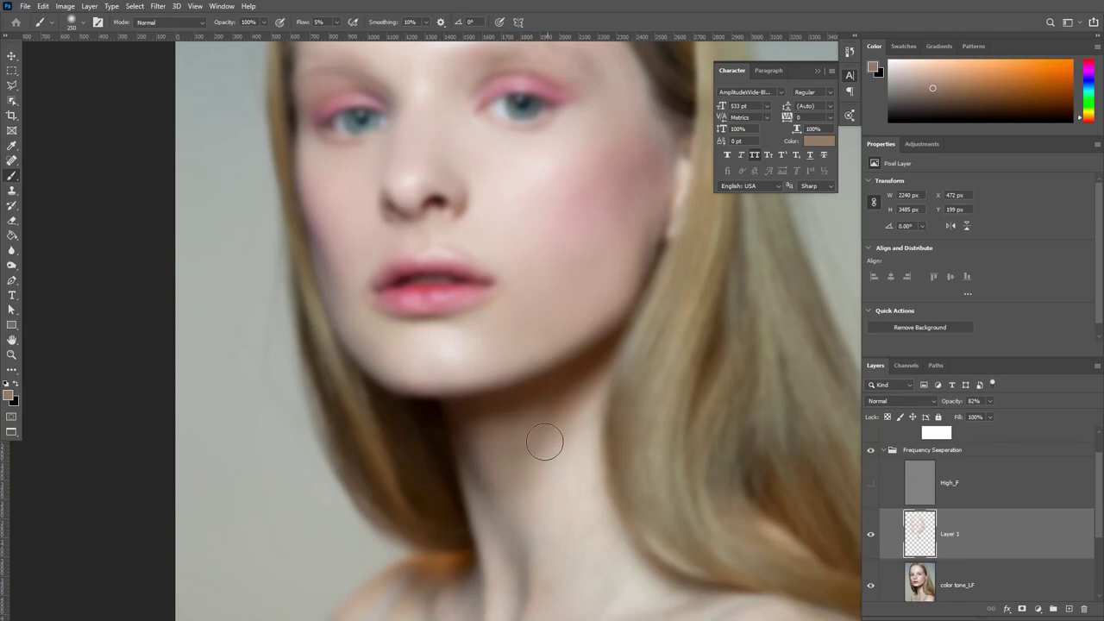
pyautogui.keyDown('alt'); pyautogui.click(509, 399); pyautogui.keyUp('alt')
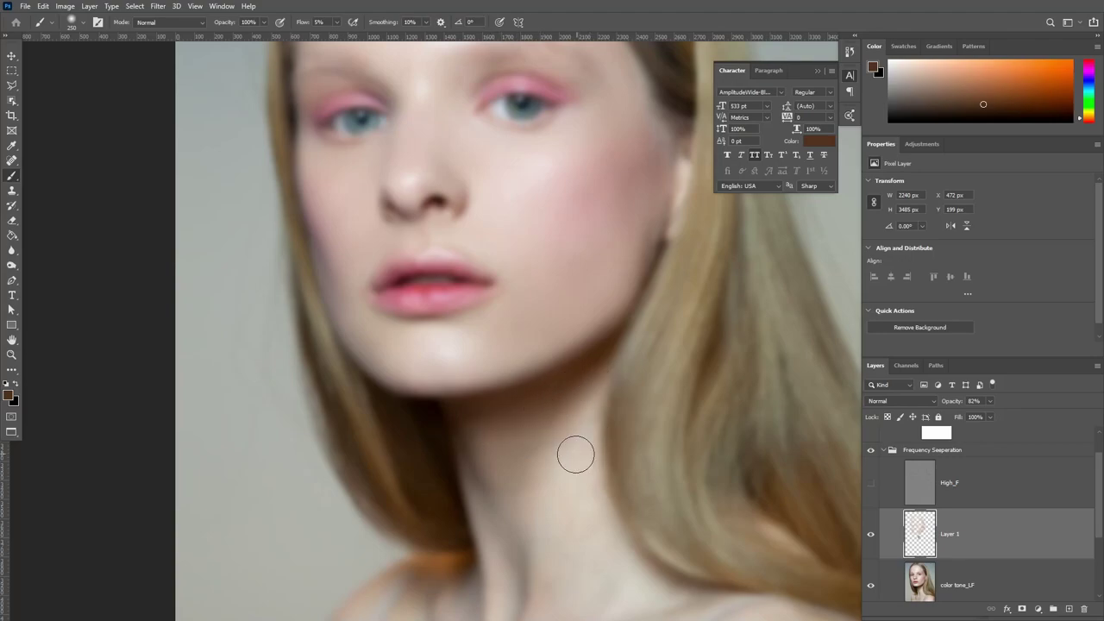
pyautogui.moveTo(568, 470); pyautogui.dragTo(559, 428)
pyautogui.keyDown('alt'); pyautogui.click(540, 444); pyautogui.keyUp('alt')
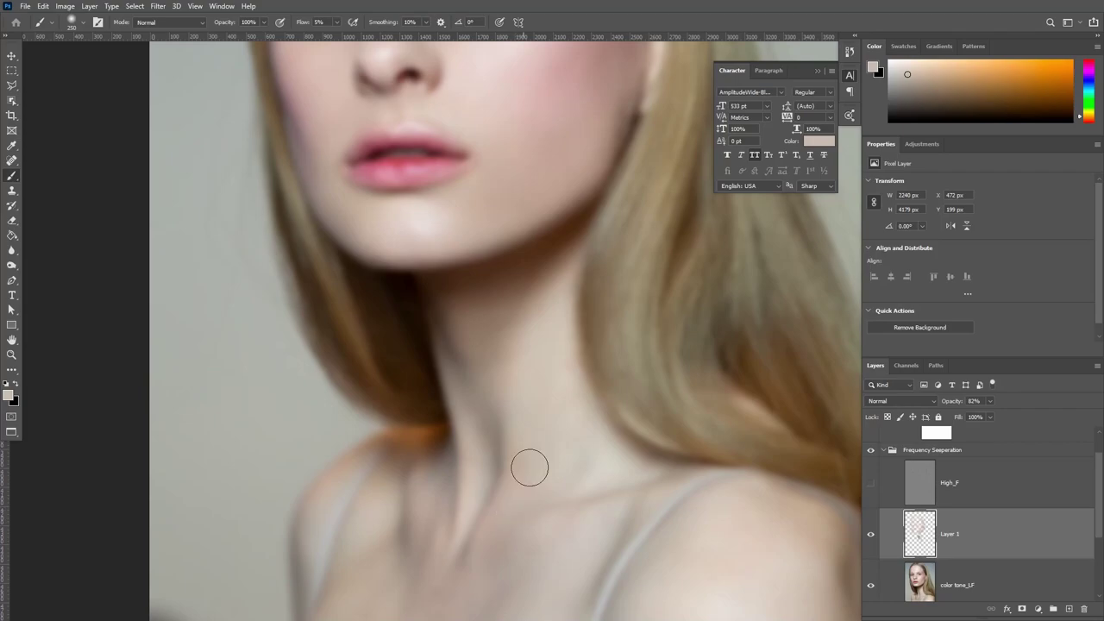
pyautogui.moveTo(527, 466)
pyautogui.mouseDown()
pyautogui.moveTo(615, 482)
pyautogui.moveTo(580, 391)
pyautogui.mouseUp()
# - Sample chest skin tones and smooth the tone across the collarbone and chest
pyautogui.keyDown('alt'); pyautogui.click(612, 470); pyautogui.keyUp('alt')
pyautogui.keyDown('alt'); pyautogui.click(525, 370); pyautogui.keyUp('alt')
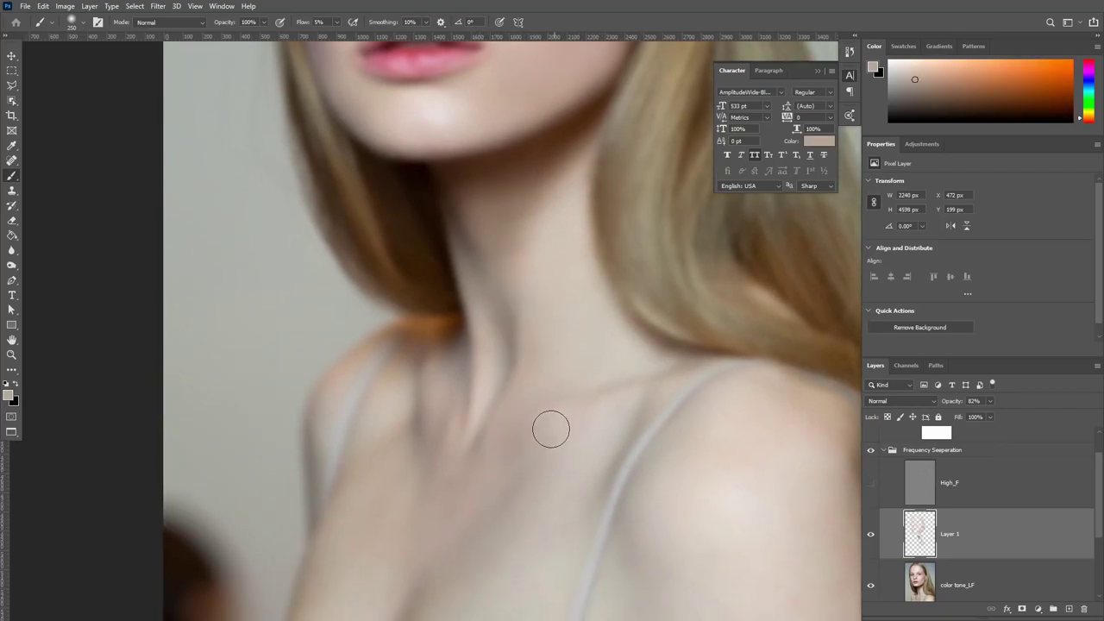
pyautogui.moveTo(443, 465); pyautogui.dragTo(617, 431)
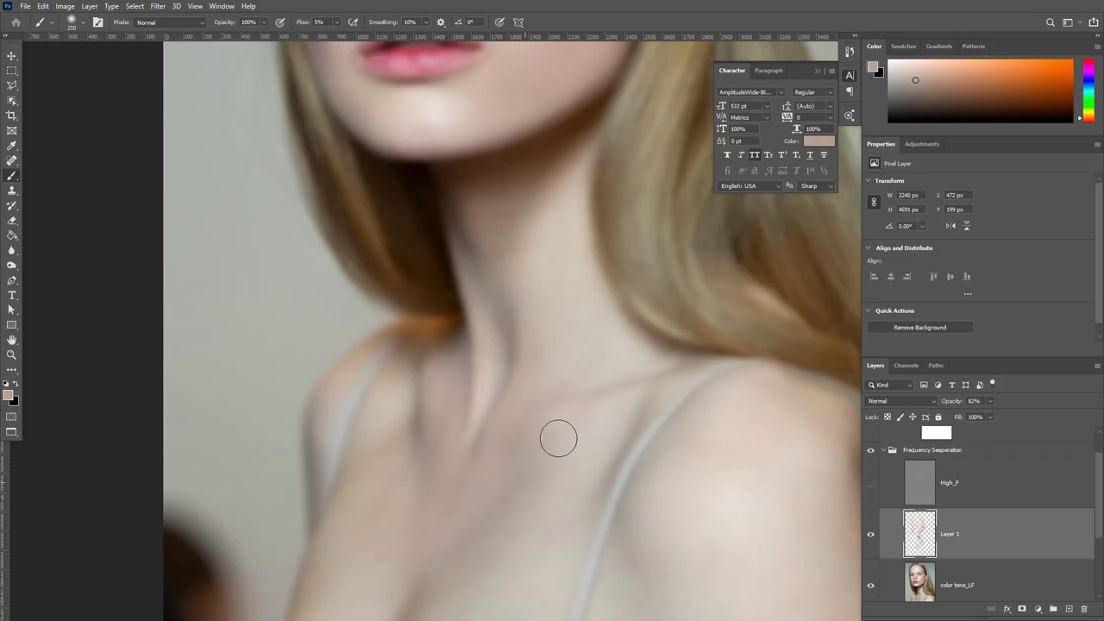
pyautogui.keyDown('alt'); pyautogui.click(618, 431); pyautogui.keyUp('alt')
pyautogui.scroll(-3, 570, 382)
pyautogui.hscroll(-2, 569, 382)
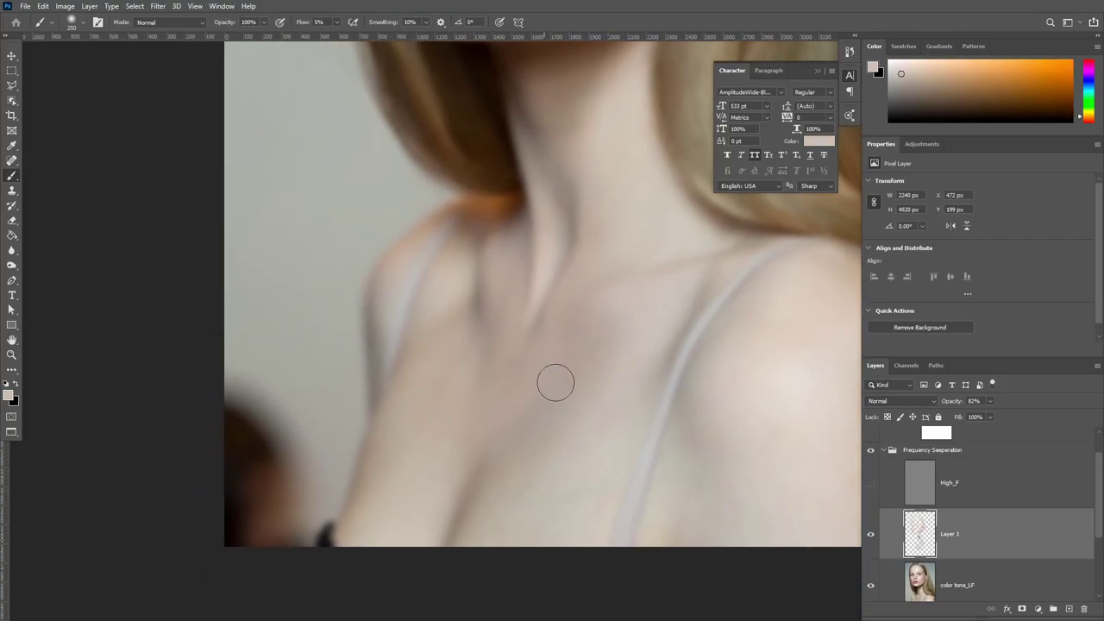
pyautogui.moveTo(606, 453); pyautogui.dragTo(495, 503)
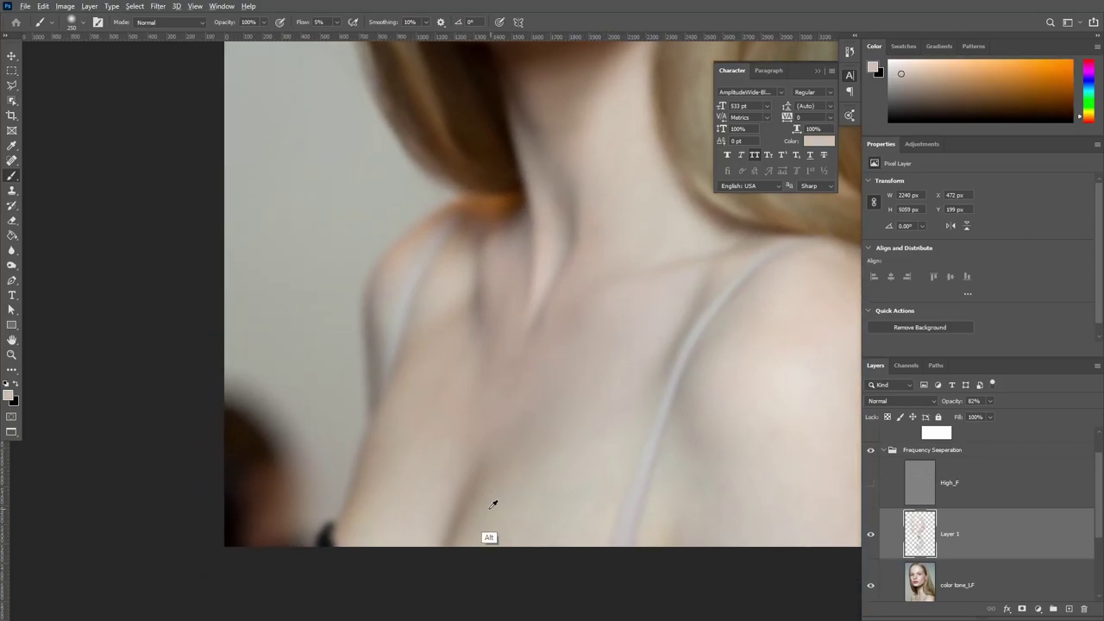
pyautogui.keyDown('alt'); pyautogui.click(495, 503); pyautogui.keyUp('alt')
pyautogui.keyDown('alt'); pyautogui.click(473, 402); pyautogui.keyUp('alt')
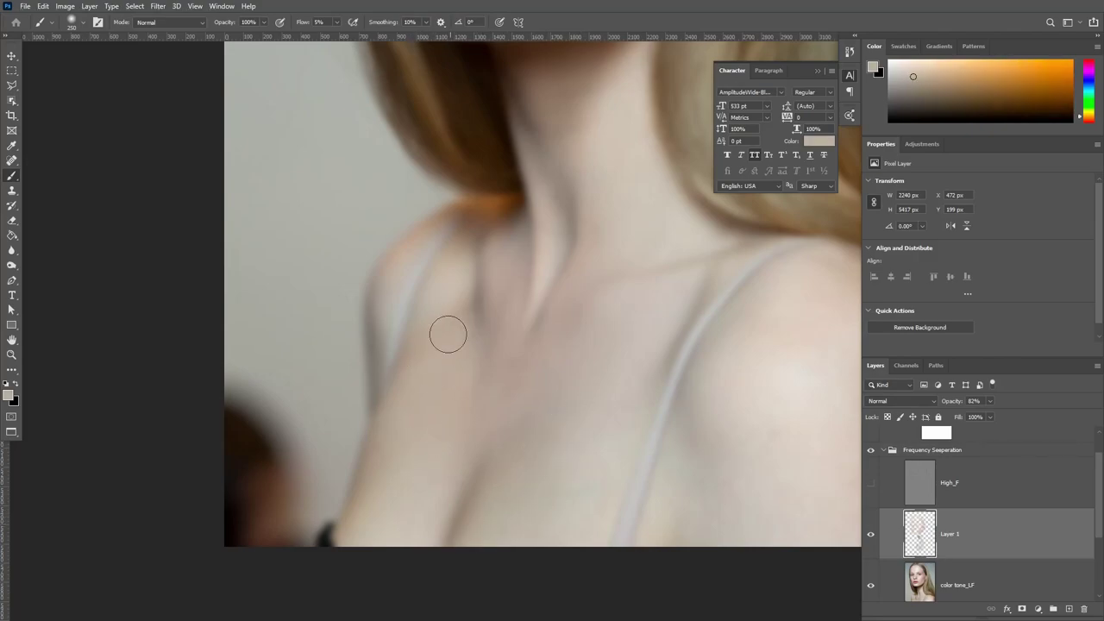
pyautogui.keyDown('alt'); pyautogui.click(505, 285); pyautogui.keyUp('alt')
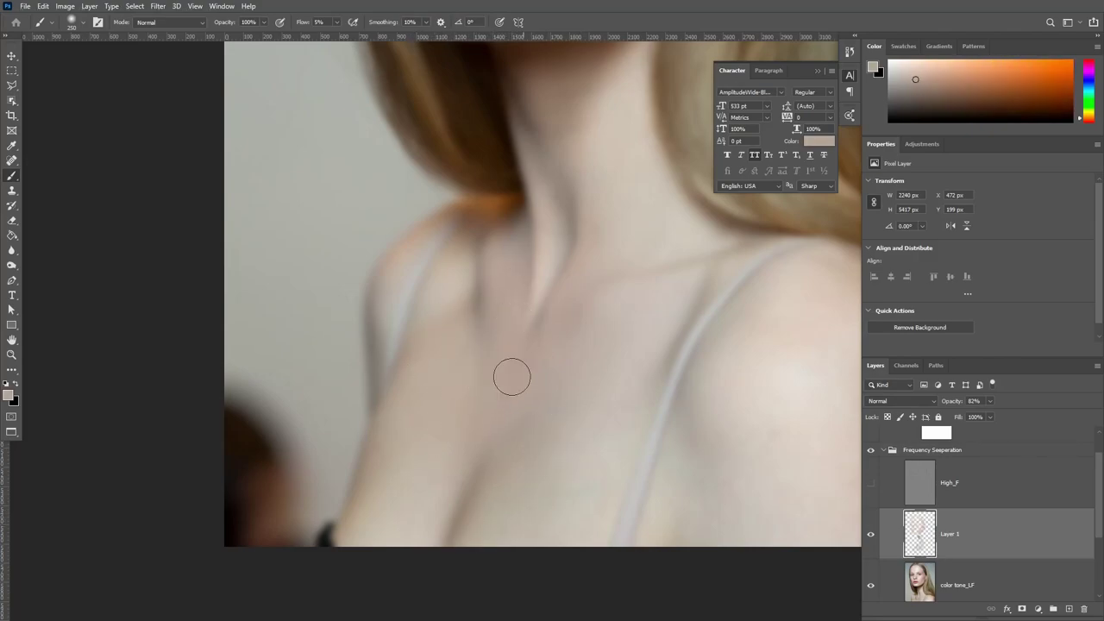
pyautogui.keyDown('alt'); pyautogui.click(452, 291); pyautogui.keyUp('alt')
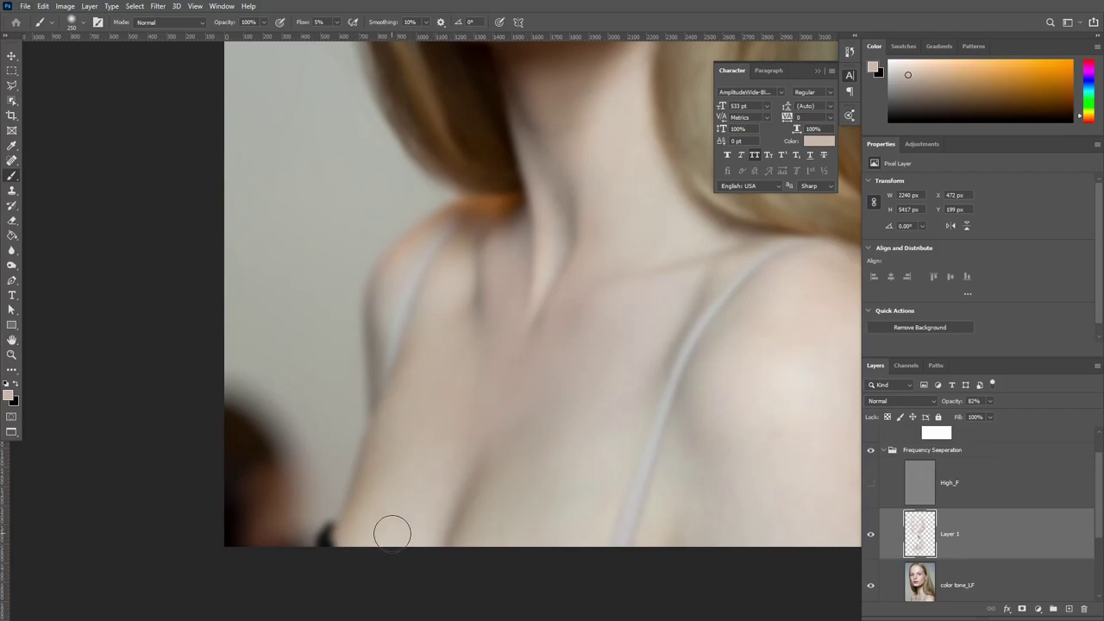
pyautogui.keyDown('alt'); pyautogui.click(500, 520); pyautogui.keyUp('alt')
# - Sample shoulder skin tones and paint soft strokes blending the tone across the right shoulder
pyautogui.moveTo(589, 461); pyautogui.dragTo(485, 445)
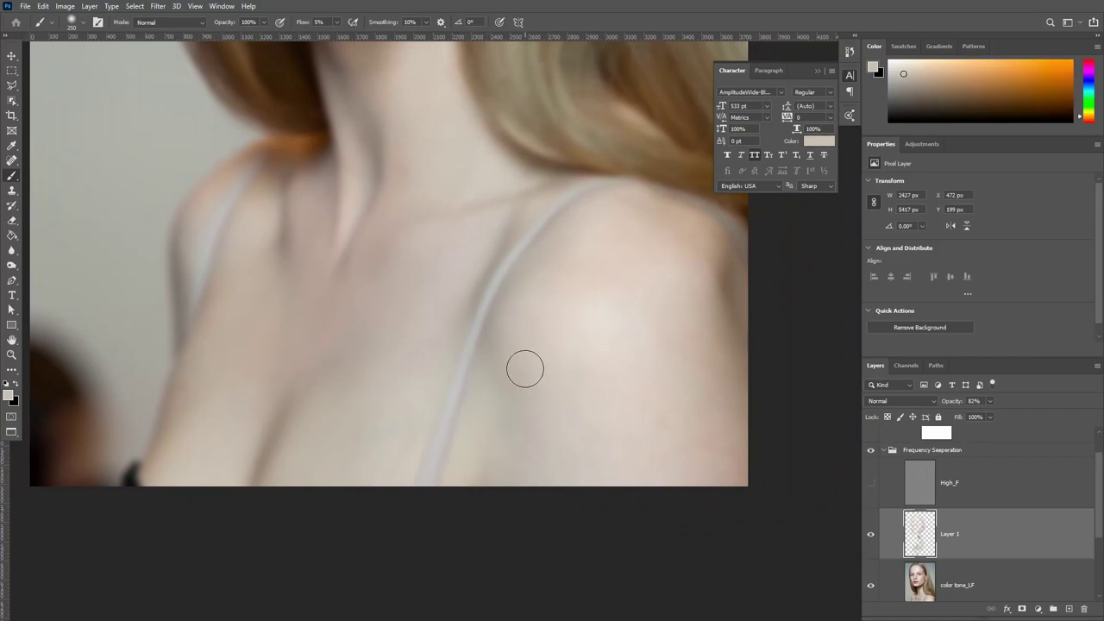
pyautogui.keyDown('alt'); pyautogui.click(489, 426); pyautogui.keyUp('alt')
pyautogui.moveTo(482, 458); pyautogui.dragTo(504, 419)
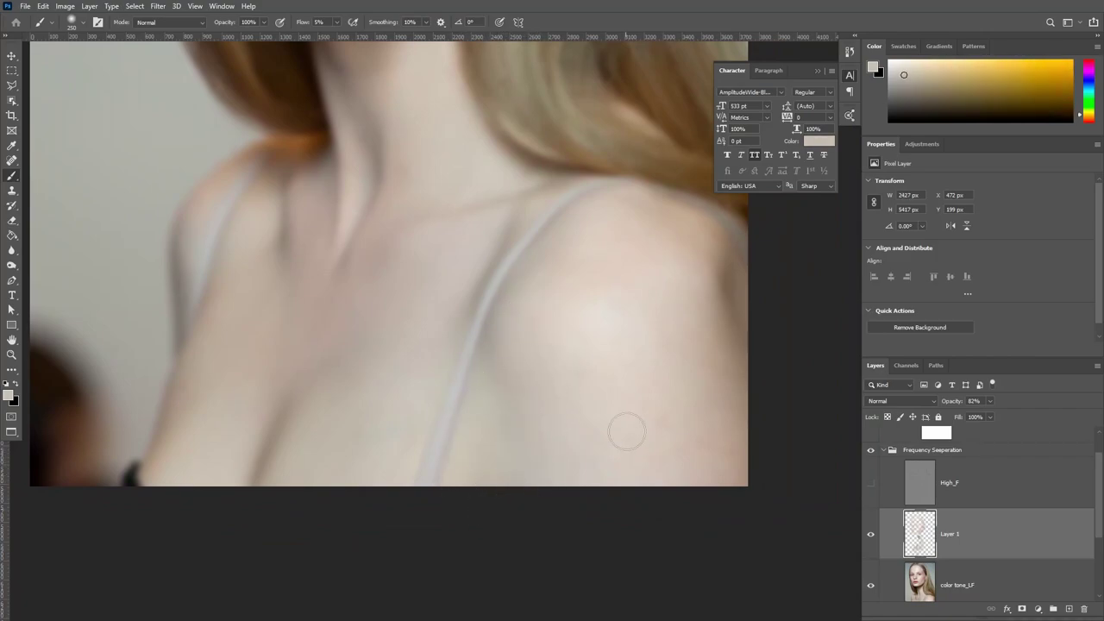
pyautogui.scroll(1, 623, 433)
pyautogui.keyDown('alt'); pyautogui.click(542, 365); pyautogui.keyUp('alt')
pyautogui.moveTo(577, 368); pyautogui.dragTo(650, 370)
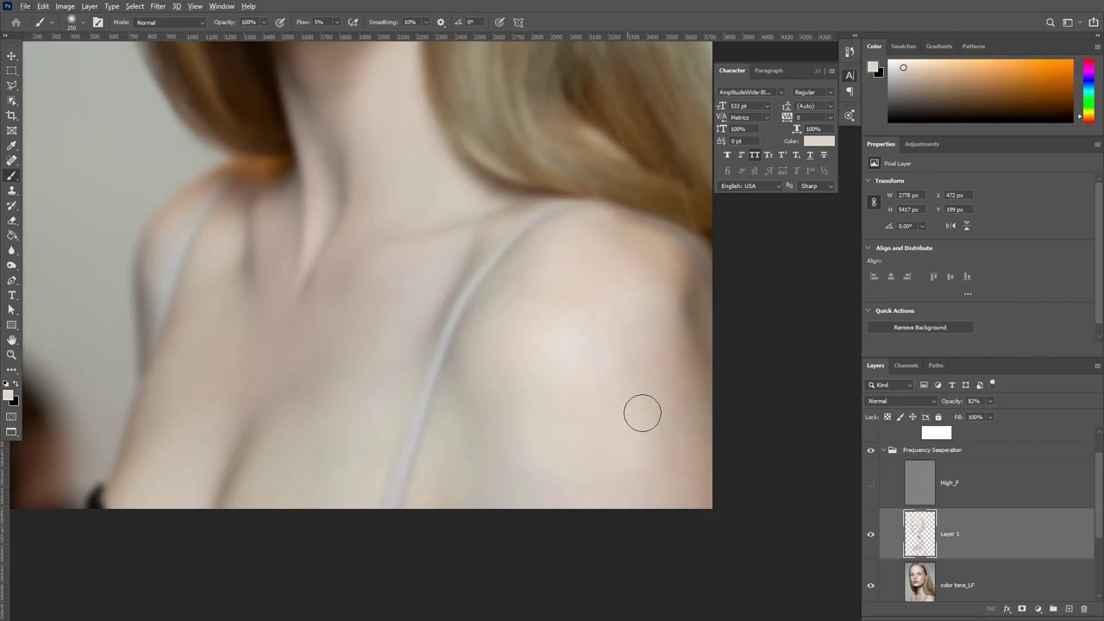
pyautogui.keyDown('alt'); pyautogui.click(572, 339); pyautogui.keyUp('alt')
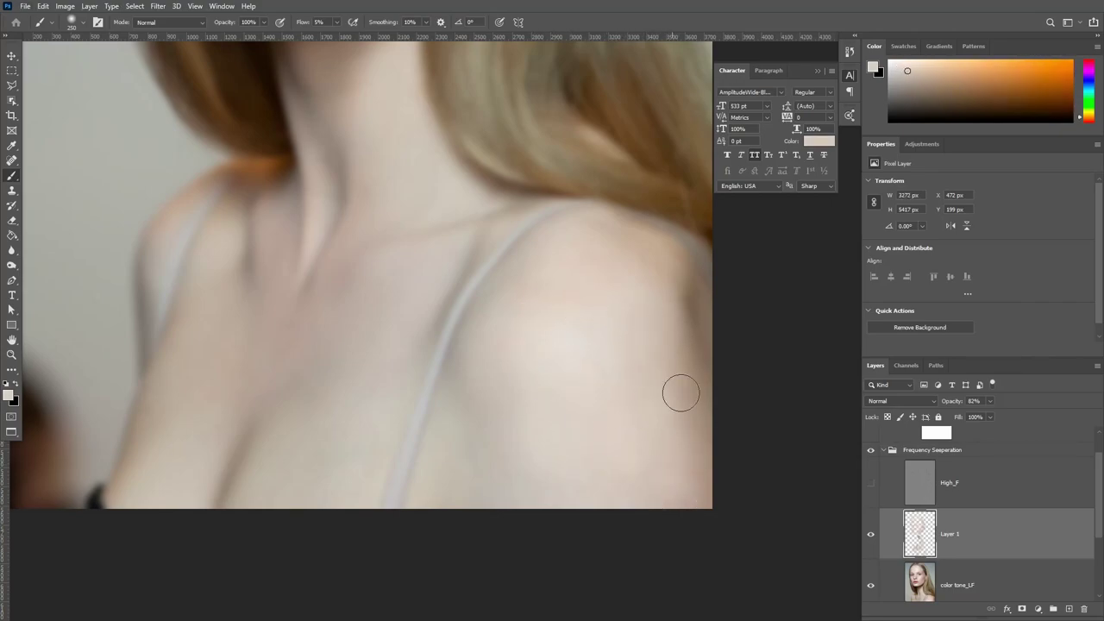
pyautogui.scroll(1, 646, 388)
pyautogui.keyDown('alt'); pyautogui.click(609, 313); pyautogui.keyUp('alt')
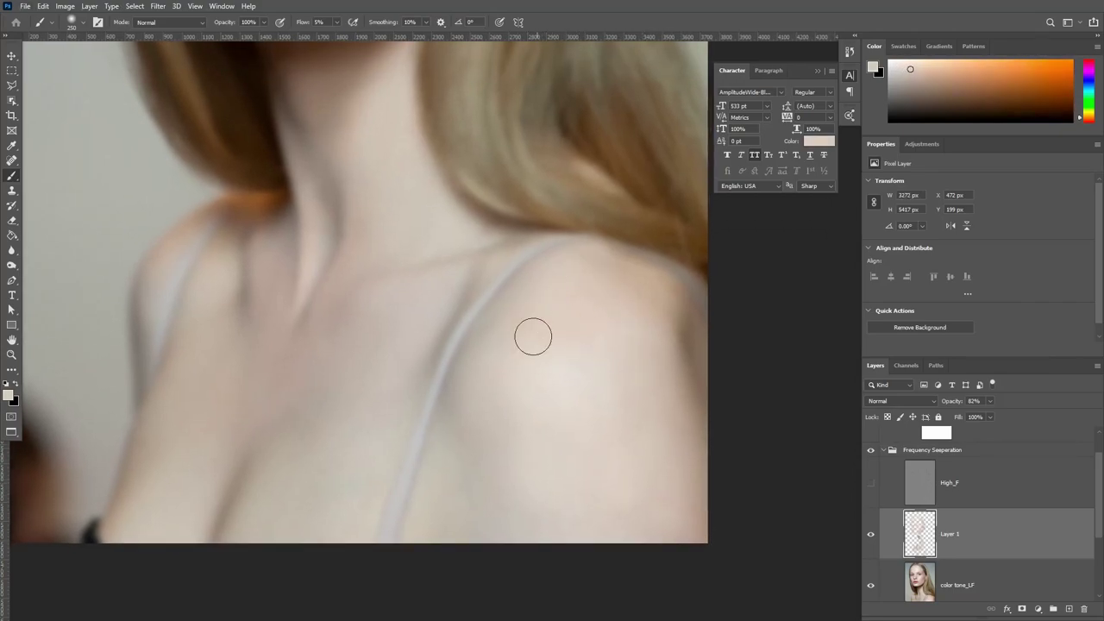
pyautogui.keyDown('alt'); pyautogui.click(674, 388); pyautogui.keyUp('alt')
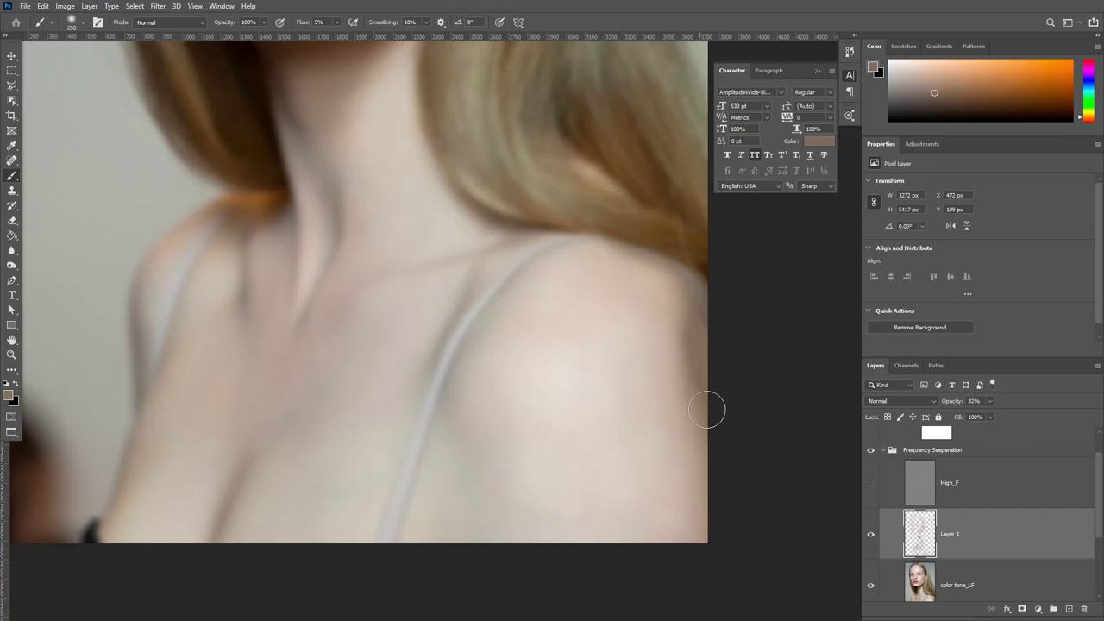
# - Show High_F, fit the whole portrait in view, and toggle Layer 1 twice to compare
pyautogui.click(871, 483)
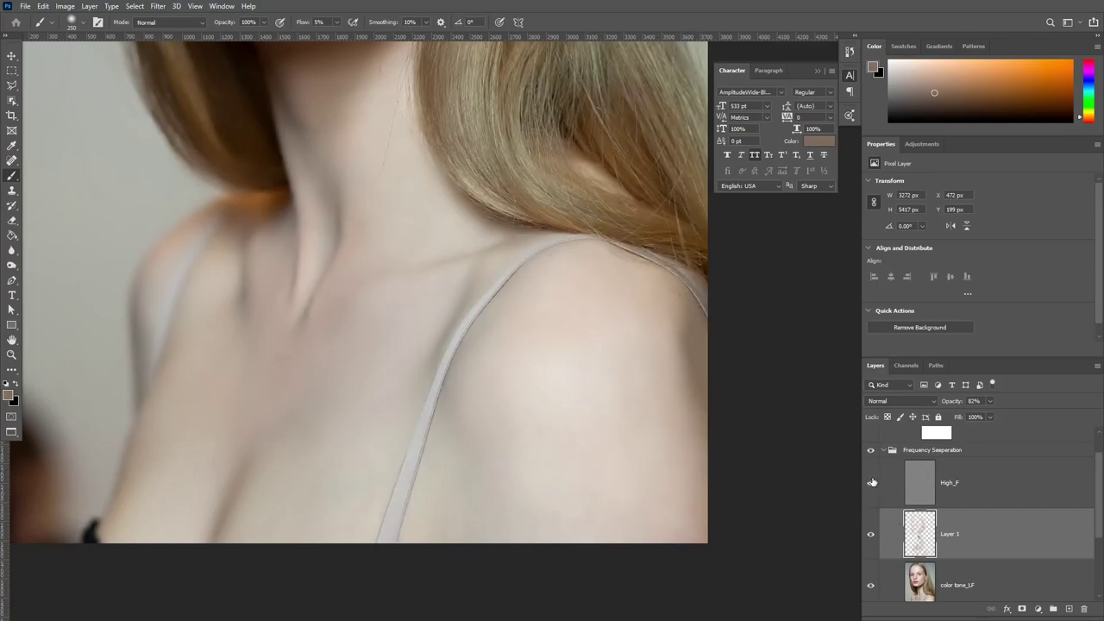
pyautogui.hotkey('ctrl', '-')
pyautogui.hotkey('ctrl', '-')
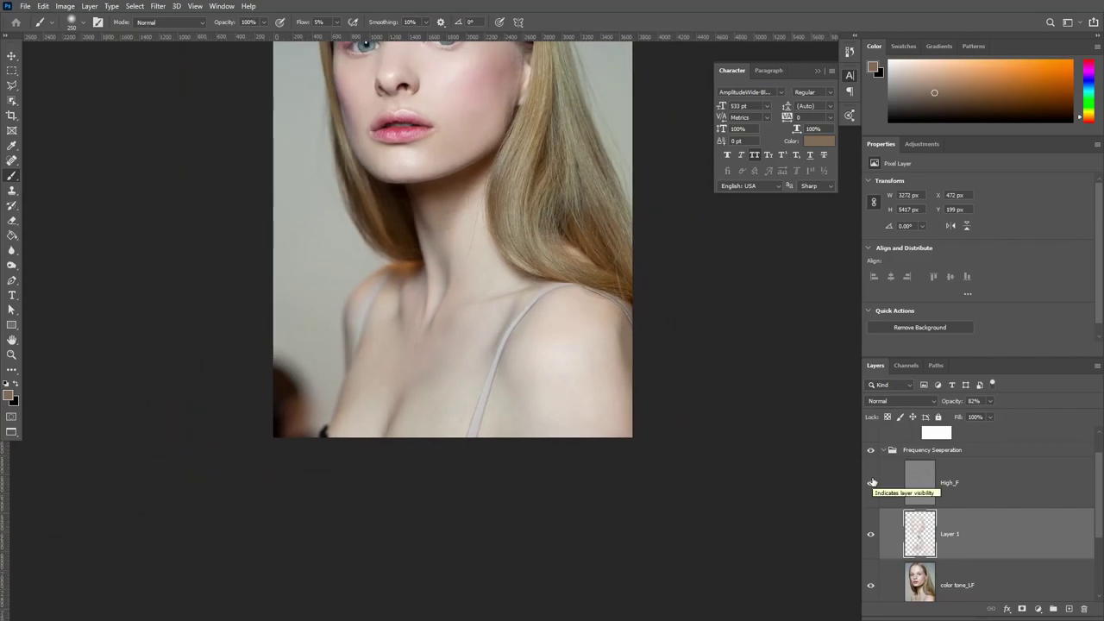
pyautogui.hotkey('ctrl', '0')
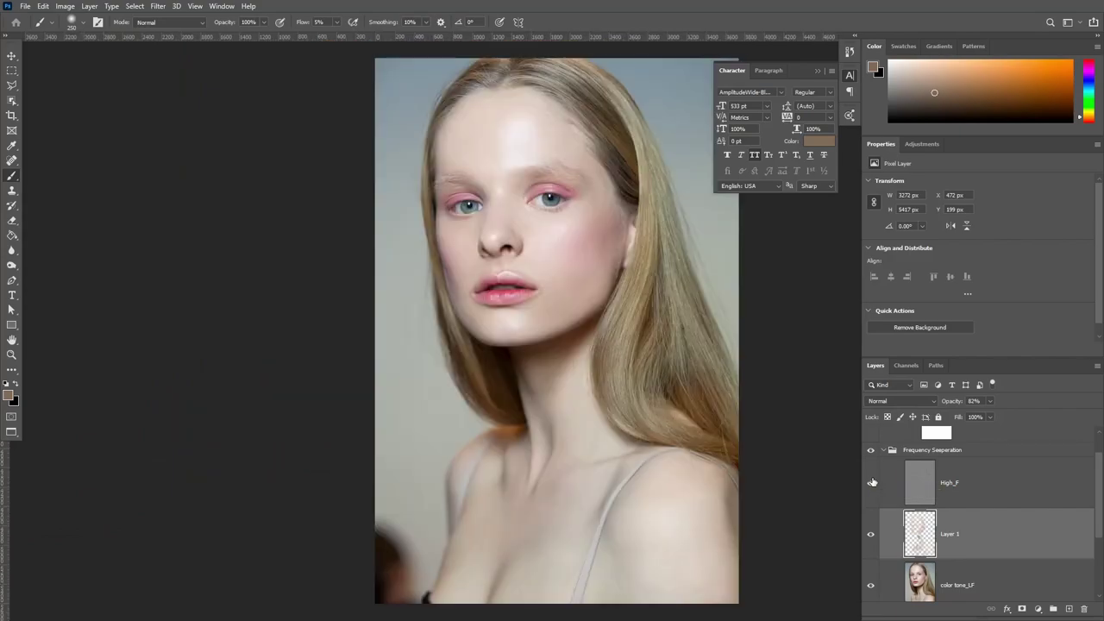
pyautogui.click(871, 536)
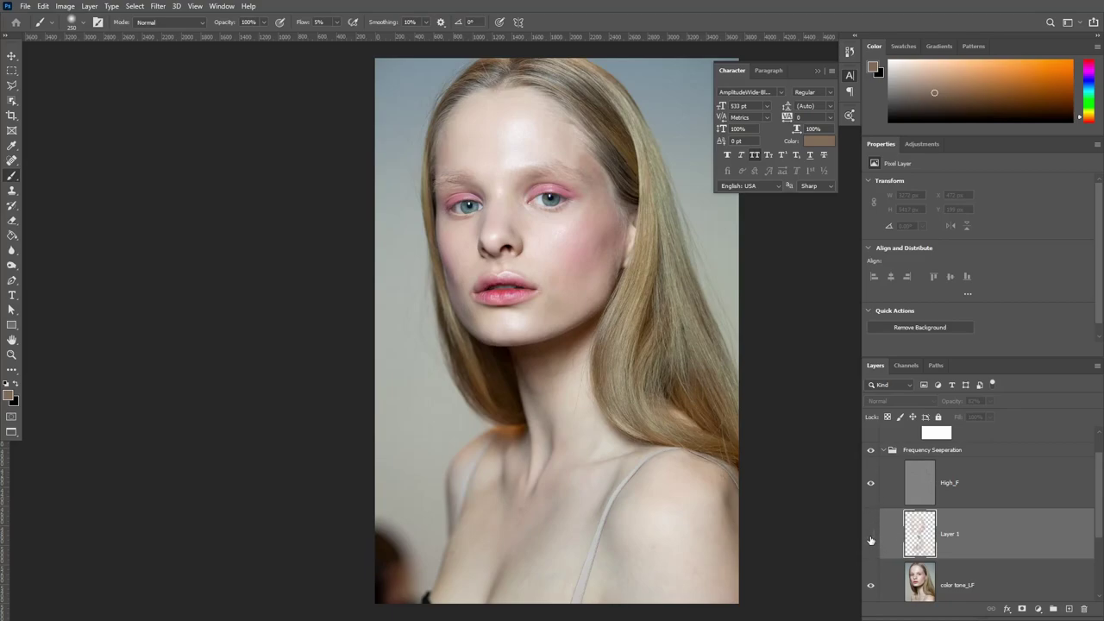
pyautogui.click(871, 536)
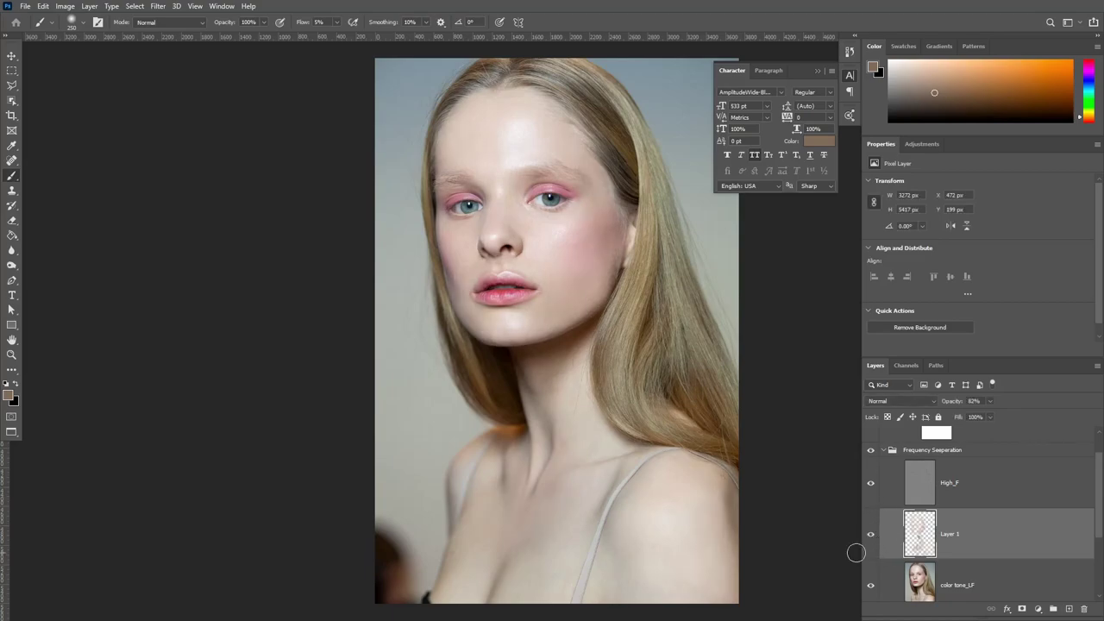
pyautogui.click(870, 536)
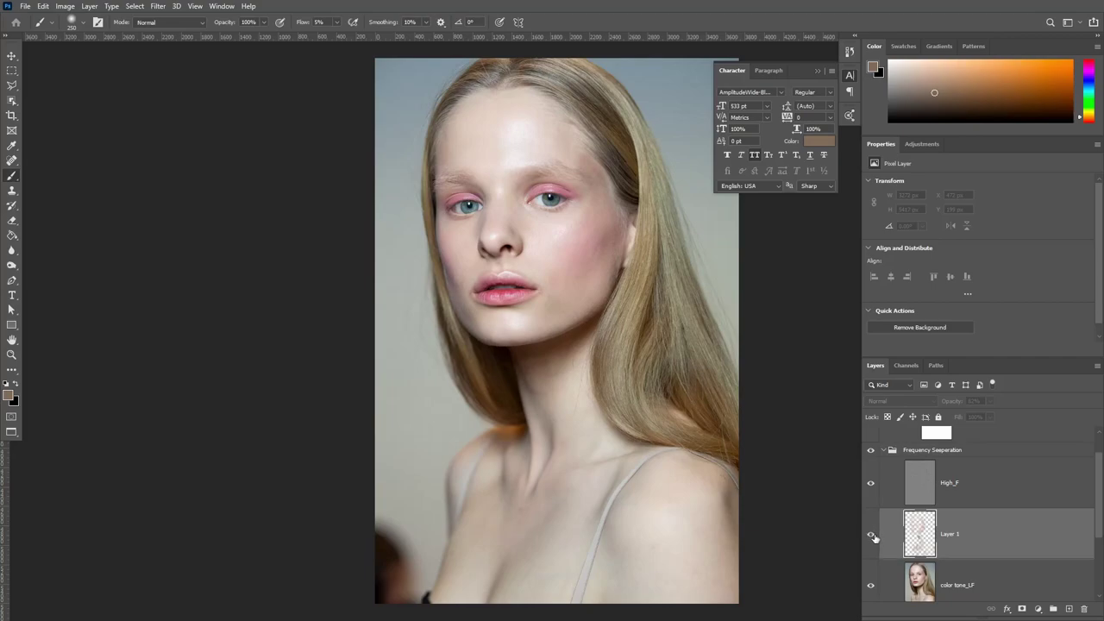
pyautogui.click(871, 535)
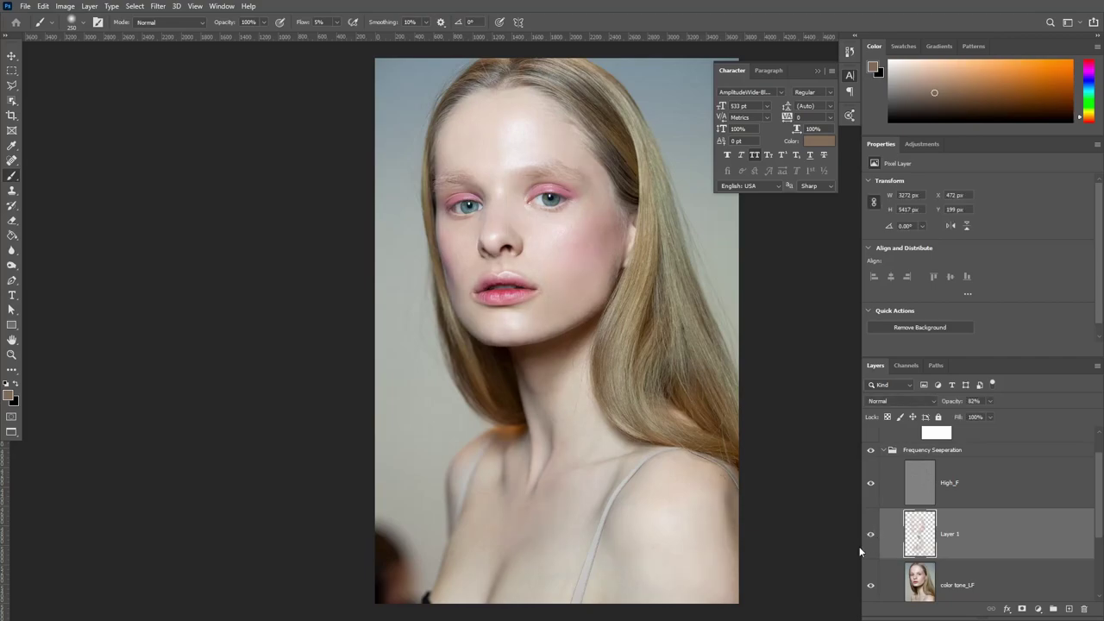
# - Collapse the Frequency Seeperation group and toggle its visibility to compare, leaving it on
pyautogui.click(884, 450)
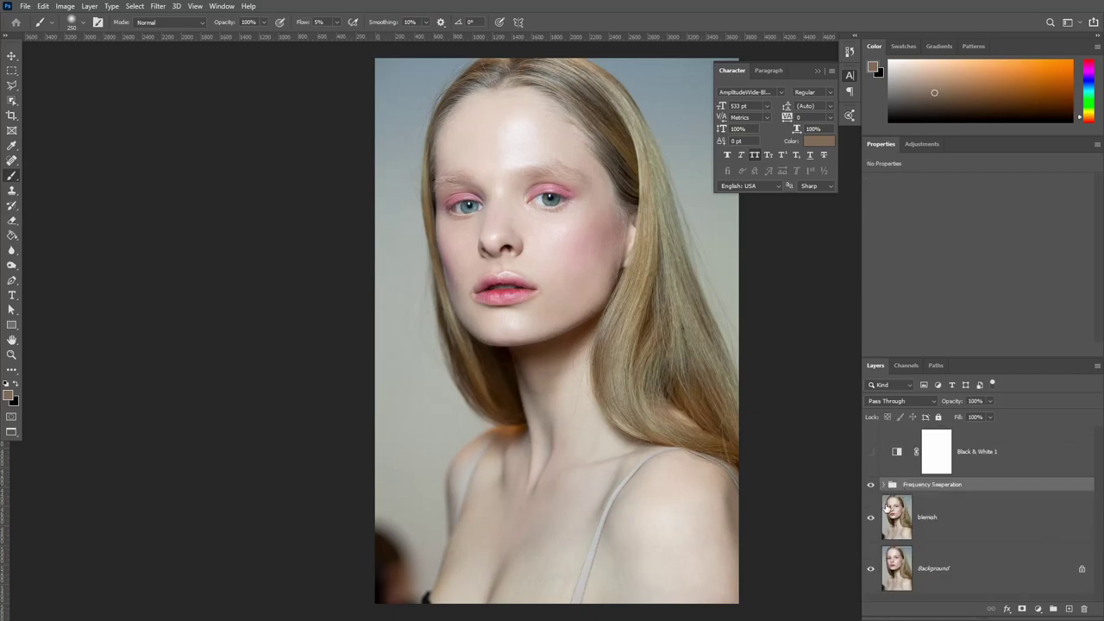
pyautogui.click(871, 486)
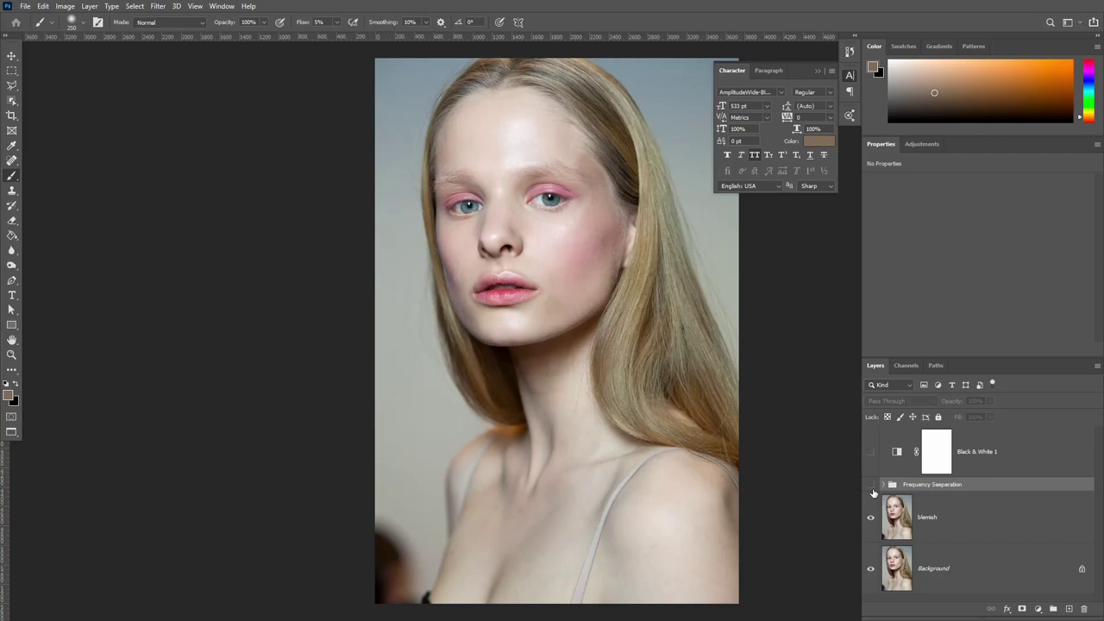
pyautogui.click(871, 486)
pyautogui.click(871, 486)
pyautogui.click(871, 486)
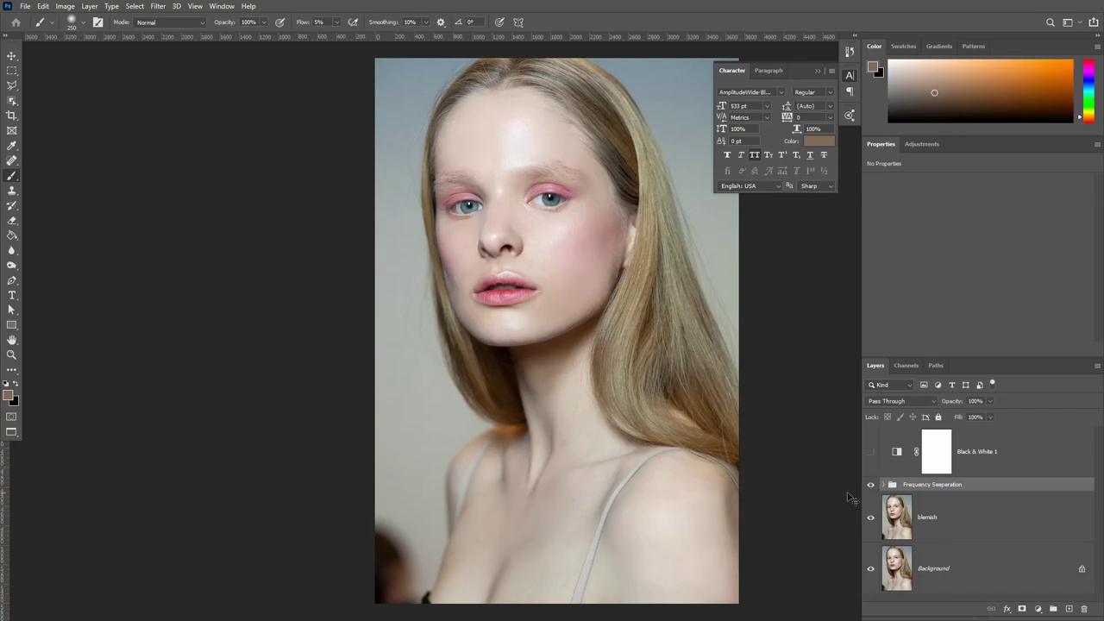
# - Zoom in on the lips, expand the group, check High_F's detail, and make High_F active
pyautogui.hotkey('ctrl', '+')
pyautogui.hotkey('ctrl', '+')
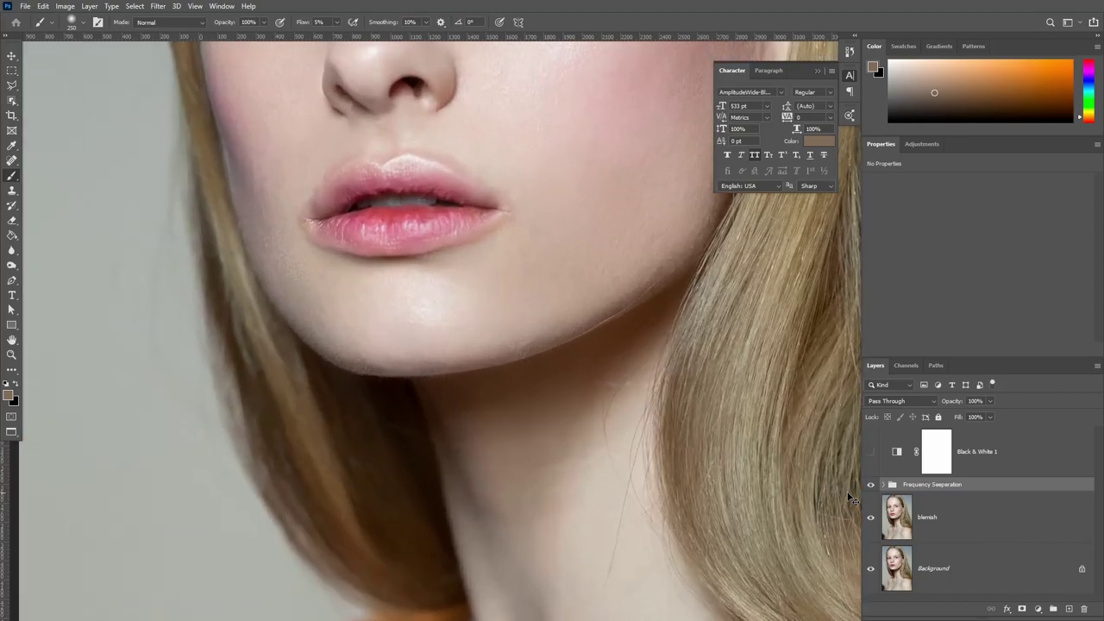
pyautogui.scroll(3, 596, 385)
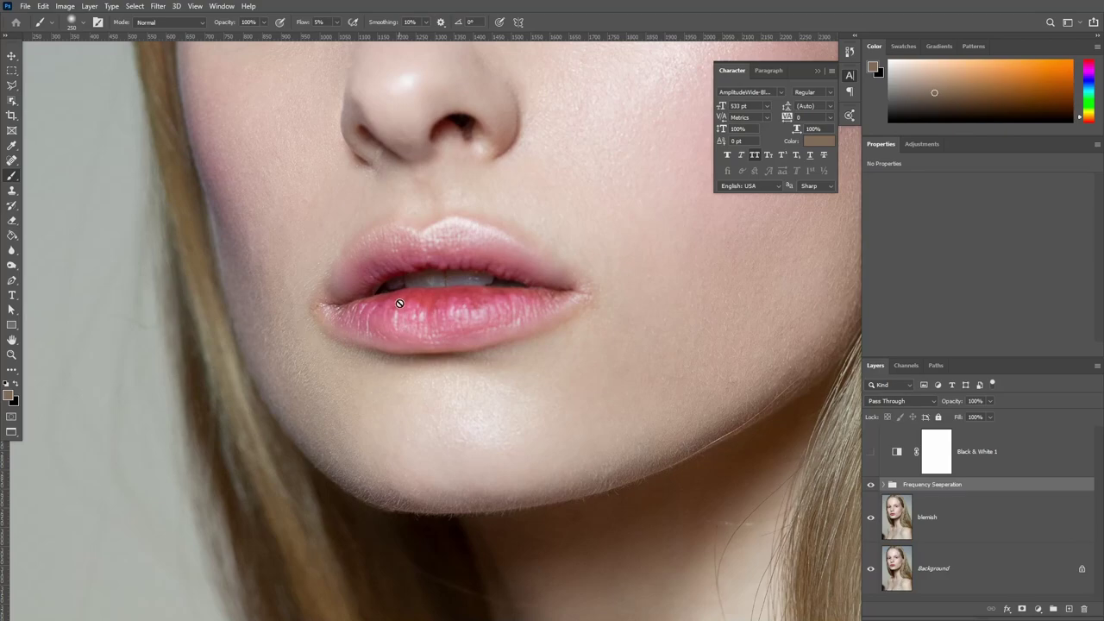
pyautogui.scroll(1, 409, 319)
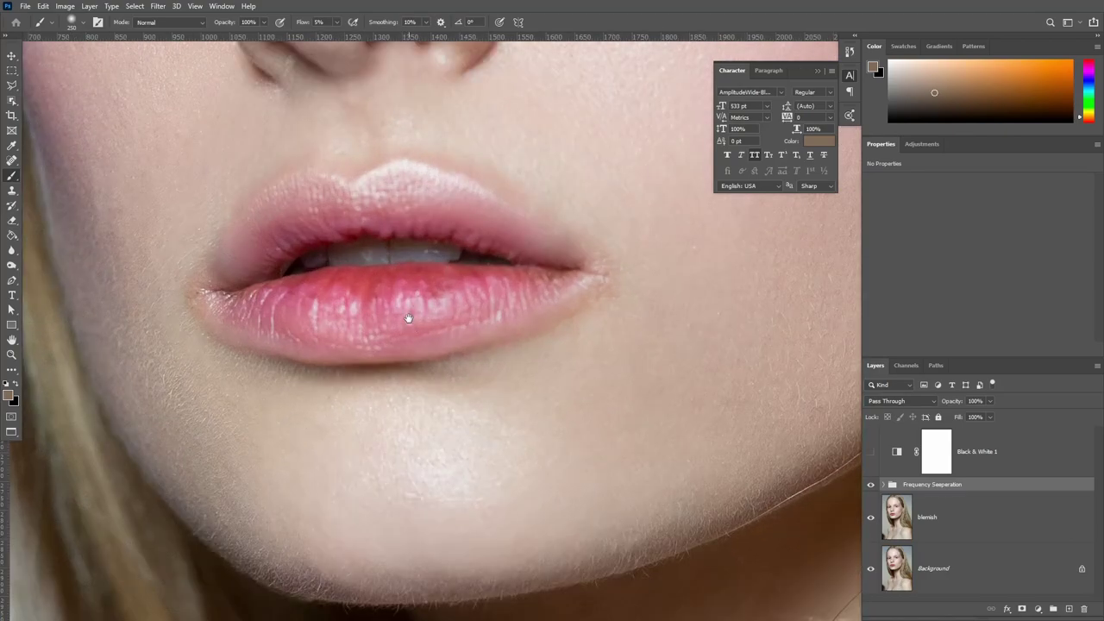
pyautogui.moveTo(586, 374); pyautogui.dragTo(700, 385)
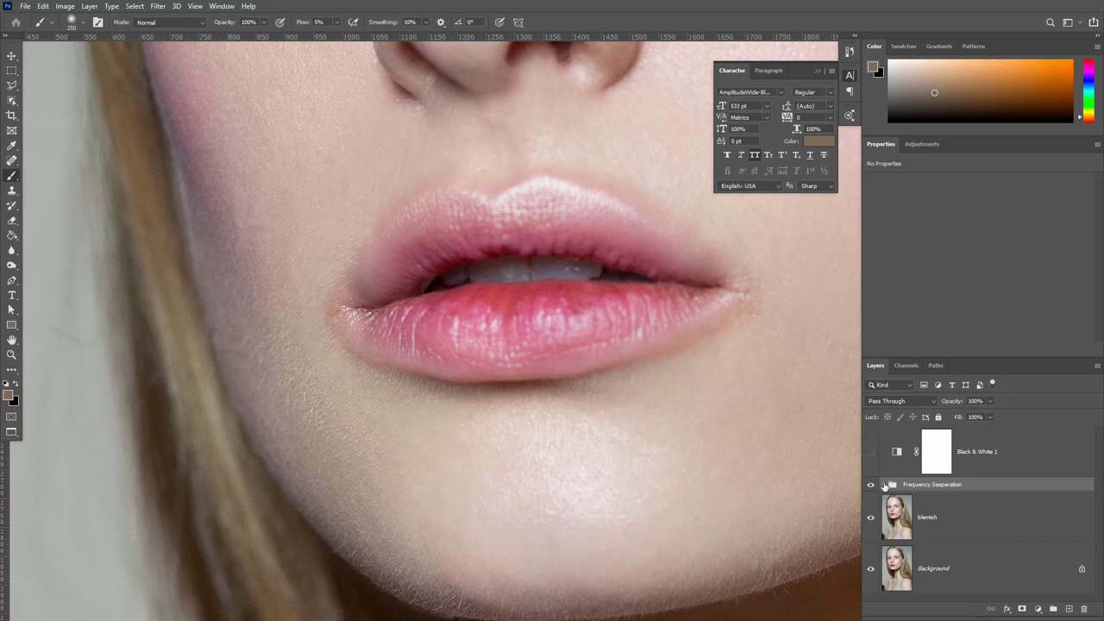
pyautogui.click(884, 485)
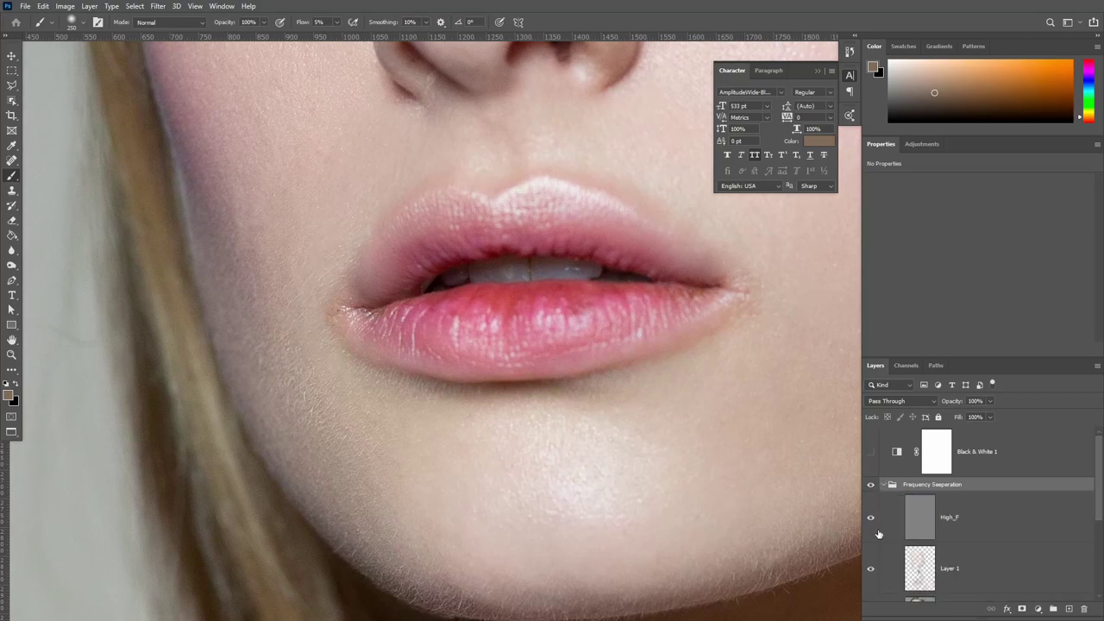
pyautogui.click(871, 520)
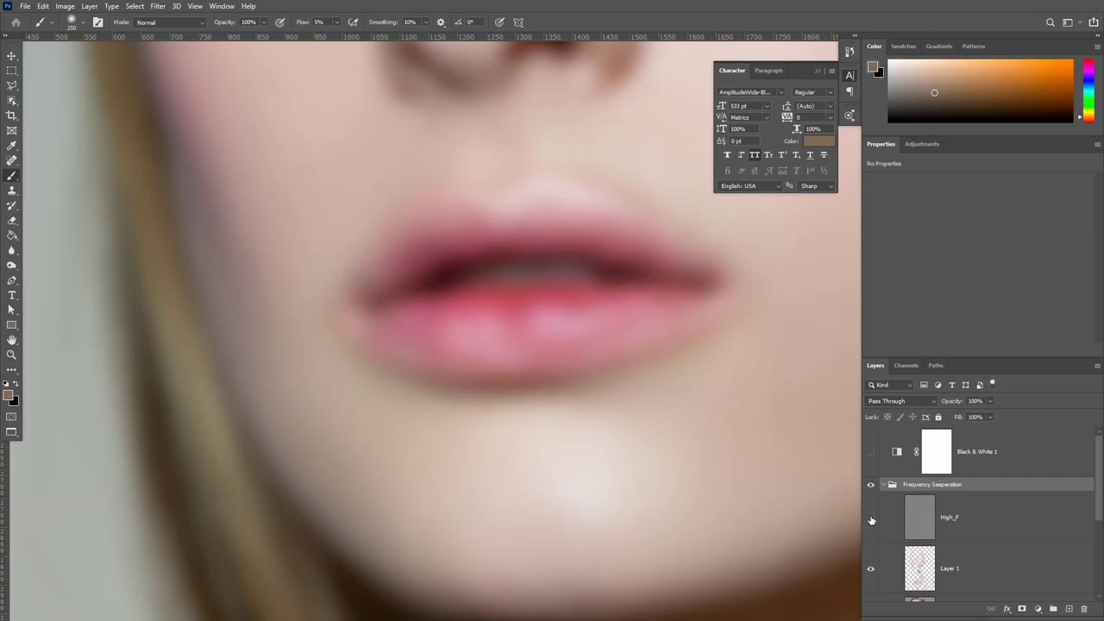
pyautogui.click(871, 516)
pyautogui.click(921, 514)
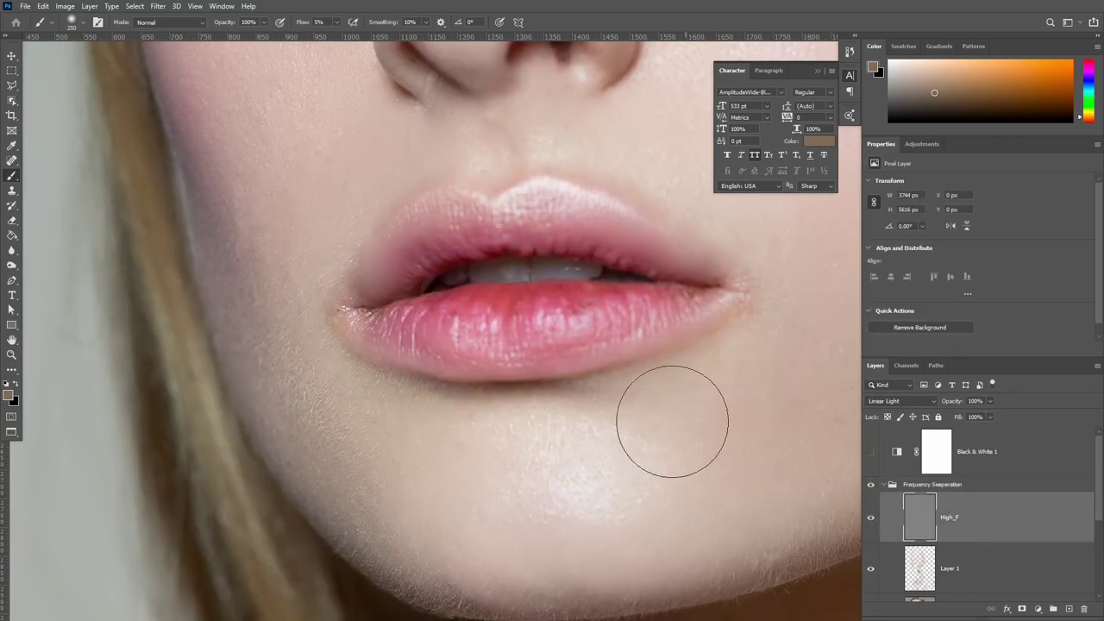
# - Take a smaller Clone Stamp brush and clone the first strokes onto the lower lip
pyautogui.click(12, 191)
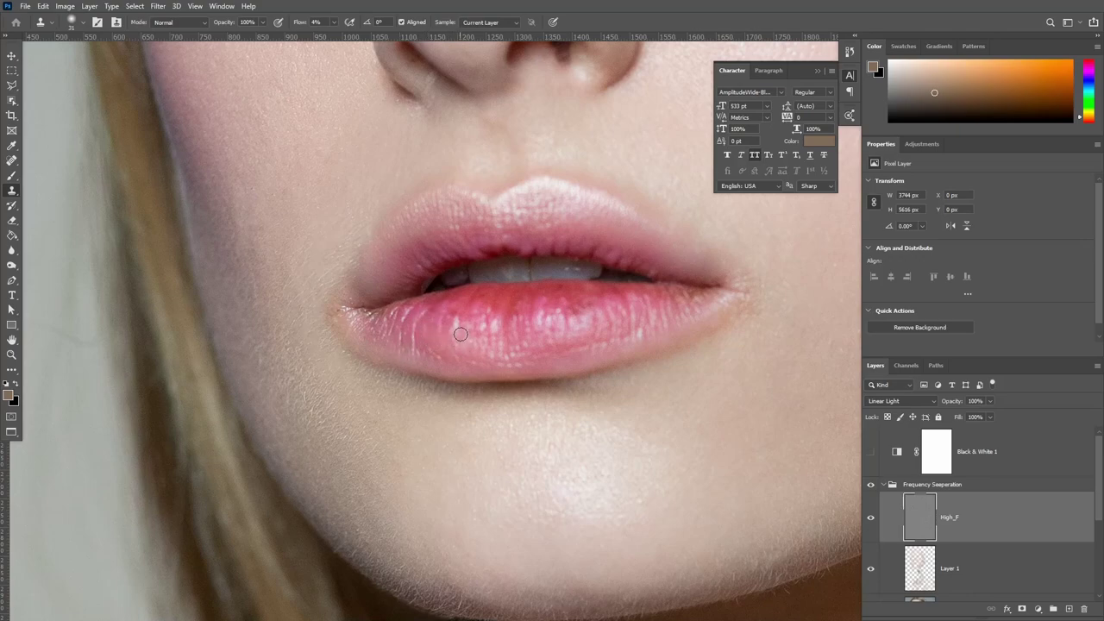
pyautogui.press('[')
pyautogui.moveTo(416, 329); pyautogui.dragTo(413, 325)
pyautogui.moveTo(444, 338); pyautogui.dragTo(441, 331)
# - Resample nearby lip texture and clone it over the rough central patches of the lower lip
pyautogui.press('alt')
pyautogui.keyDown('alt'); pyautogui.click(435, 341); pyautogui.keyUp('alt')
pyautogui.moveTo(466, 331)
pyautogui.mouseDown()
pyautogui.moveTo(485, 334)
pyautogui.moveTo(469, 324)
pyautogui.mouseUp()
pyautogui.press('alt')
pyautogui.keyDown('alt'); pyautogui.click(430, 337); pyautogui.keyUp('alt')
pyautogui.moveTo(405, 336); pyautogui.dragTo(408, 327)
pyautogui.keyDown('alt'); pyautogui.click(398, 343); pyautogui.keyUp('alt')
pyautogui.moveTo(397, 340)
pyautogui.mouseDown()
pyautogui.moveTo(400, 321)
pyautogui.moveTo(372, 326)
pyautogui.mouseUp()
# - Keep resampling and cloning across the lower lip, comparing with High_F hidden
pyautogui.keyDown('alt'); pyautogui.click(438, 338); pyautogui.keyUp('alt')
pyautogui.moveTo(444, 328); pyautogui.dragTo(457, 301)
pyautogui.keyDown('alt'); pyautogui.click(437, 343); pyautogui.keyUp('alt')
pyautogui.moveTo(446, 318); pyautogui.dragTo(451, 310)
pyautogui.keyDown('alt'); pyautogui.click(467, 324); pyautogui.keyUp('alt')
pyautogui.moveTo(466, 328)
pyautogui.mouseDown()
pyautogui.moveTo(471, 308)
pyautogui.moveTo(496, 293)
pyautogui.mouseUp()
pyautogui.keyDown('alt'); pyautogui.click(466, 332); pyautogui.keyUp('alt')
pyautogui.keyDown('alt'); pyautogui.click(492, 320); pyautogui.keyUp('alt')
pyautogui.moveTo(491, 320); pyautogui.dragTo(502, 324)
pyautogui.click(871, 517)
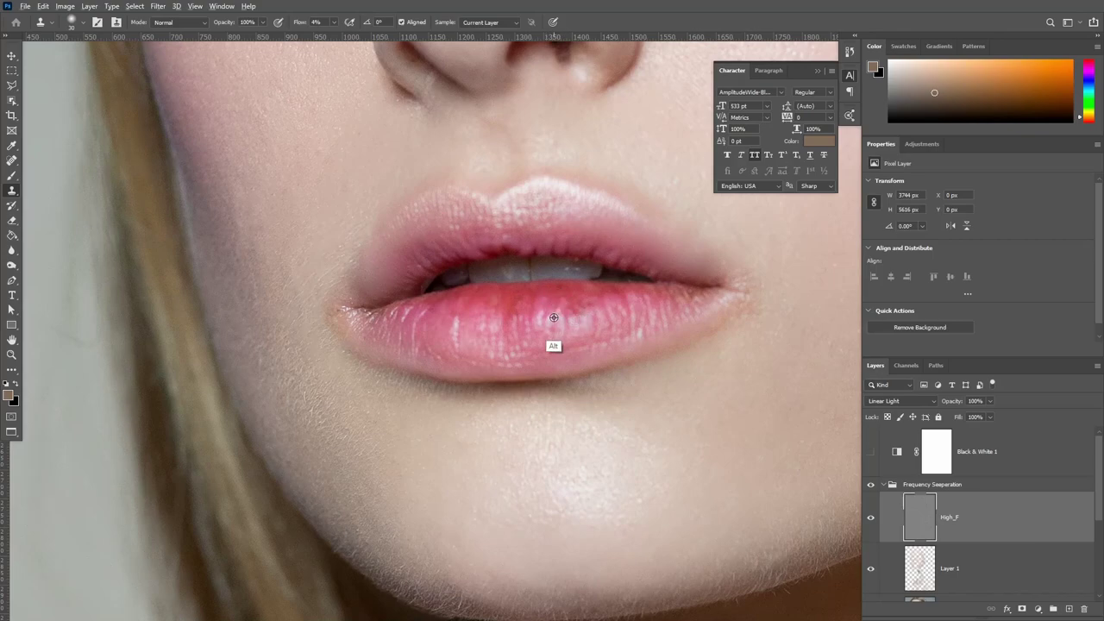
pyautogui.moveTo(549, 304); pyautogui.dragTo(600, 304)
# - Zoom out to the whole face, collapse Frequency Seperation, and toggle it to compare before and after
pyautogui.hotkey('ctrl', '-')
pyautogui.hotkey('ctrl', '-')
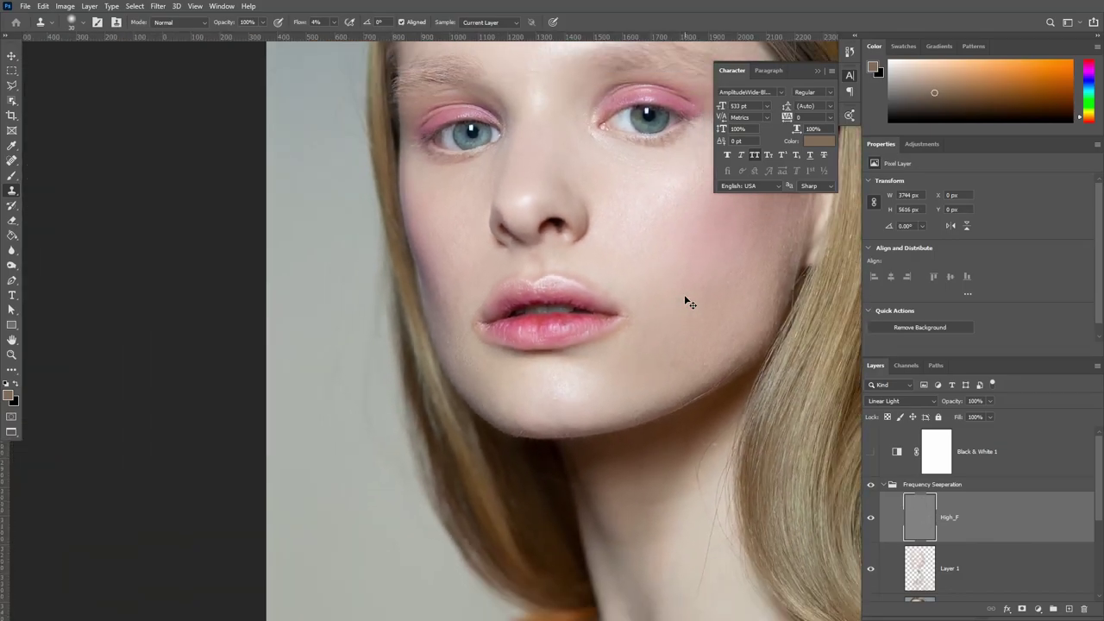
pyautogui.hotkey('ctrl', '-')
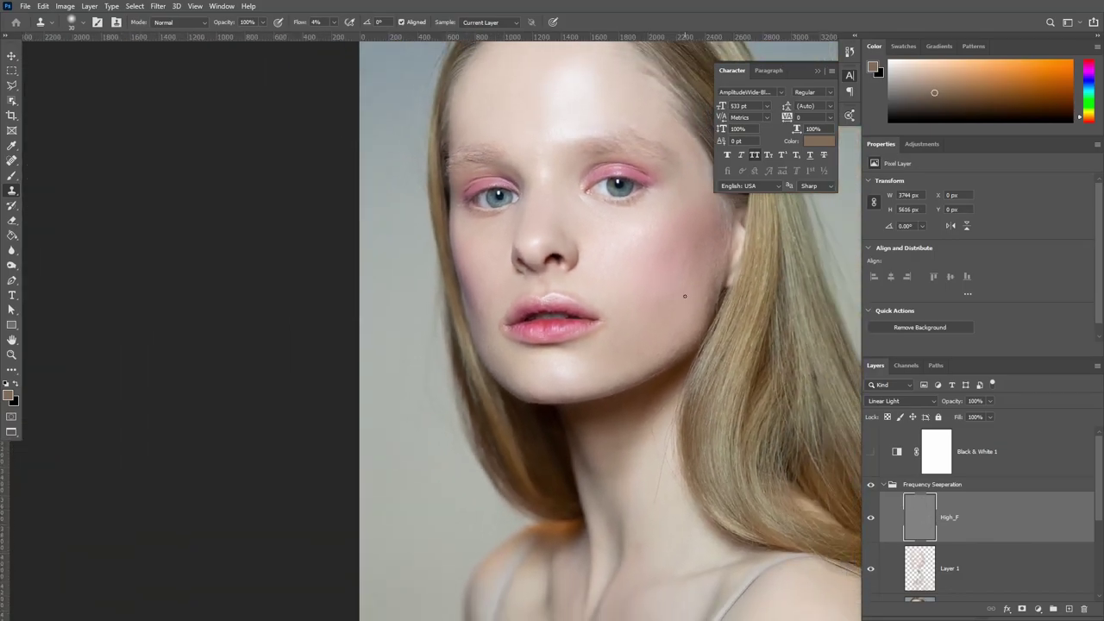
pyautogui.scroll(3, 621, 319)
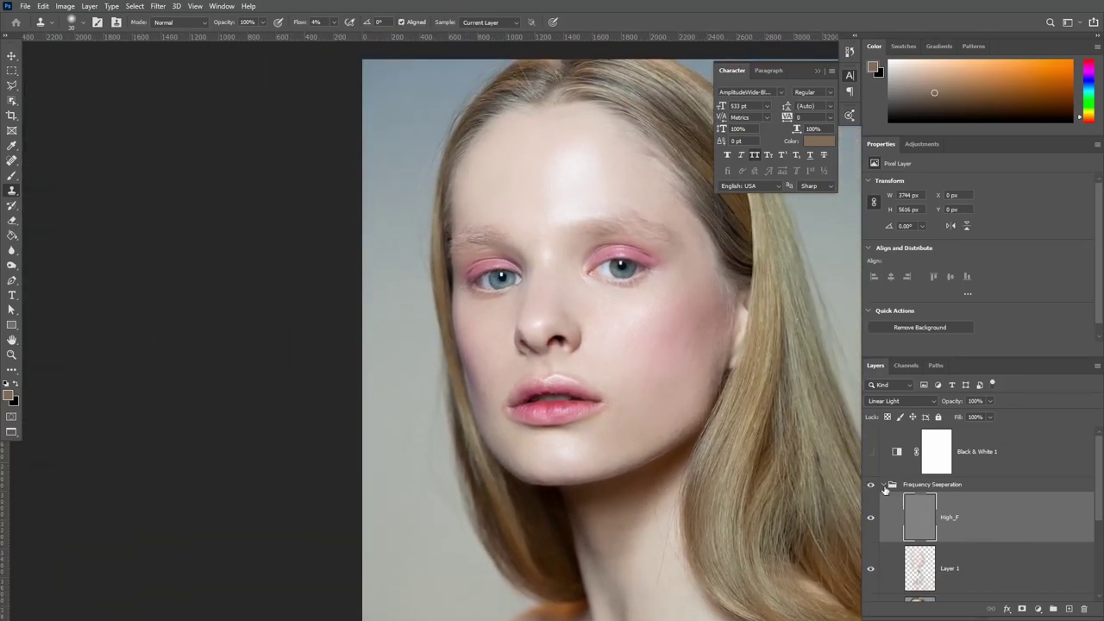
pyautogui.click(886, 488)
pyautogui.click(871, 487)
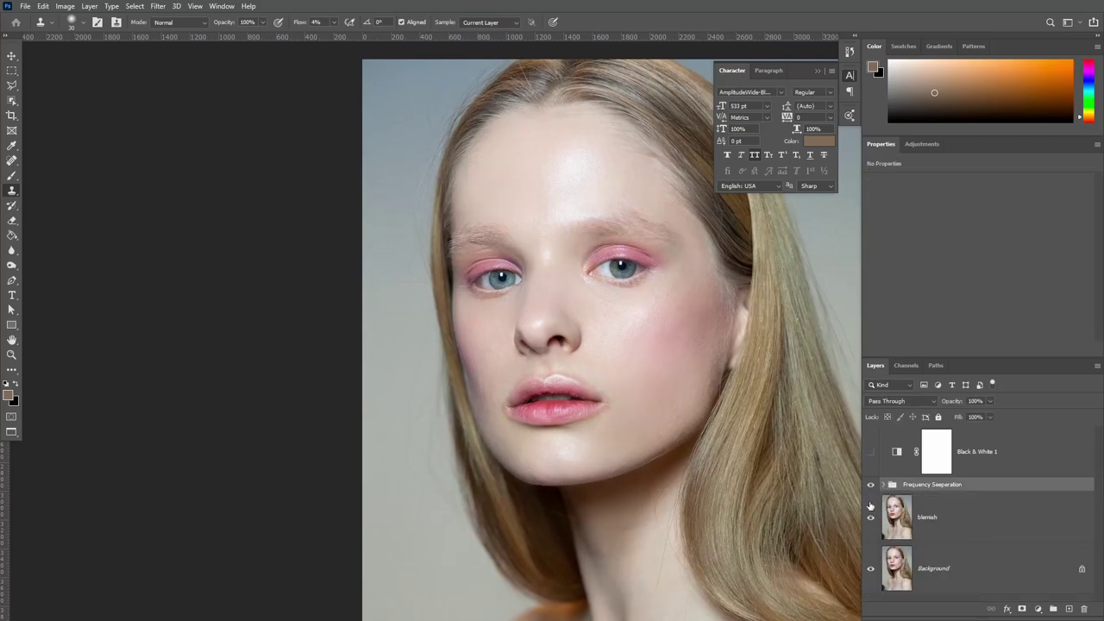
pyautogui.click(871, 487)
pyautogui.click(871, 487)
pyautogui.click(871, 488)
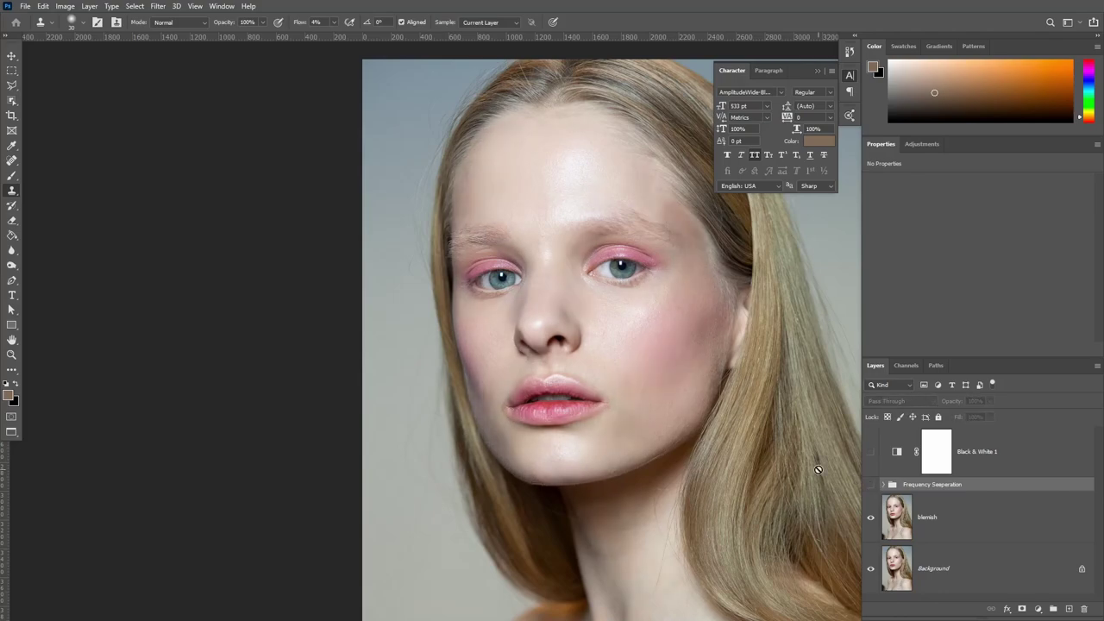
pyautogui.click(871, 485)
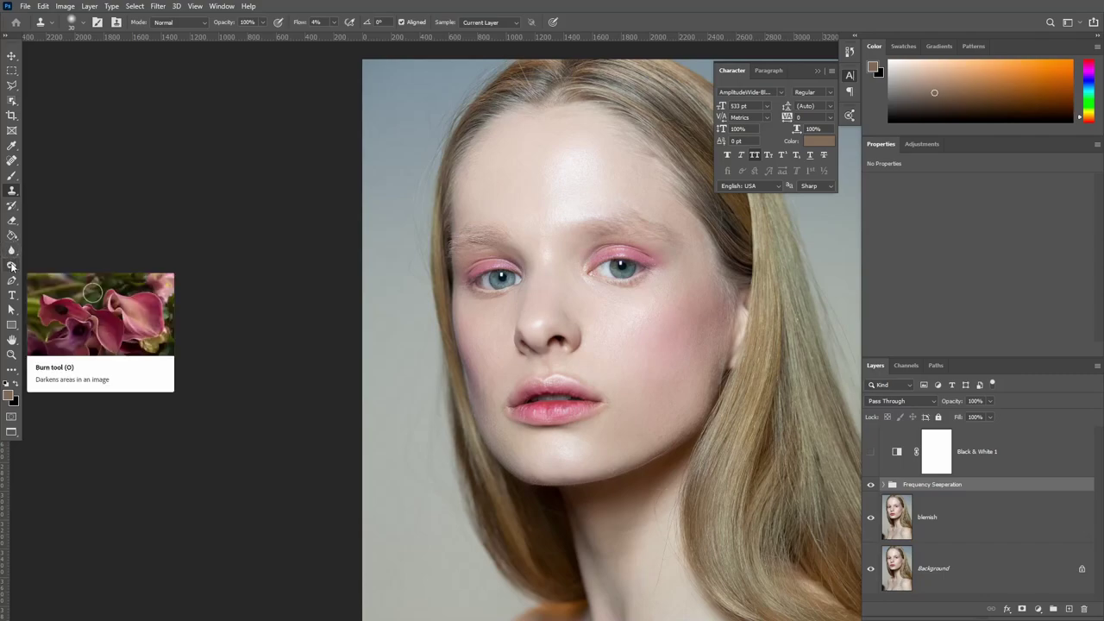
# - With the Burn tool chosen, hide Frequency Seperation and duplicate the blemish layer
pyautogui.click(11, 268)
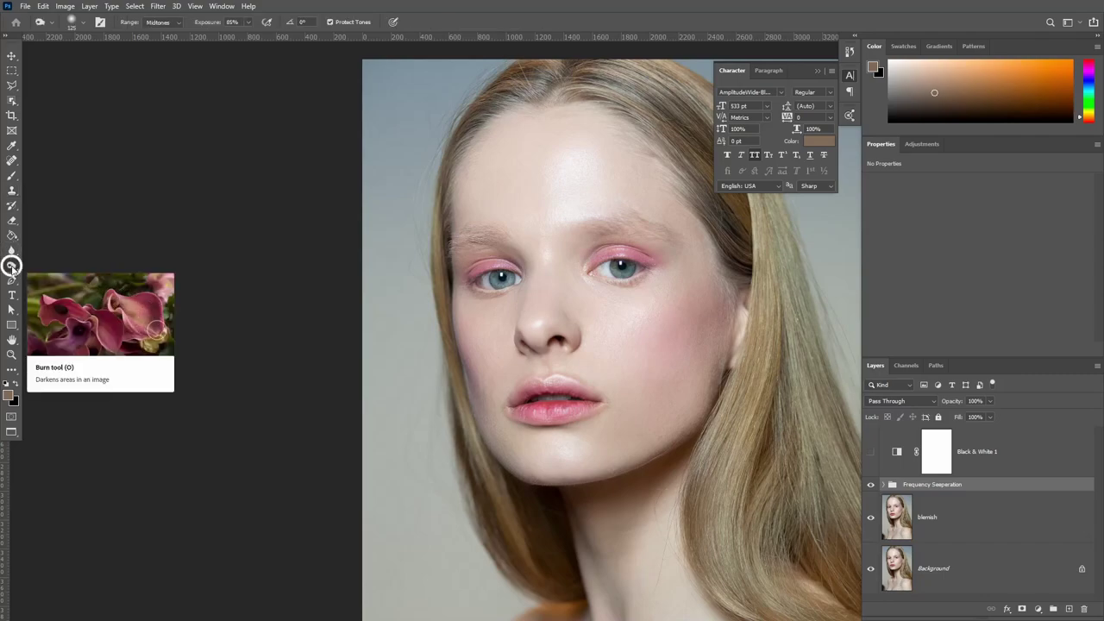
pyautogui.click(13, 268)
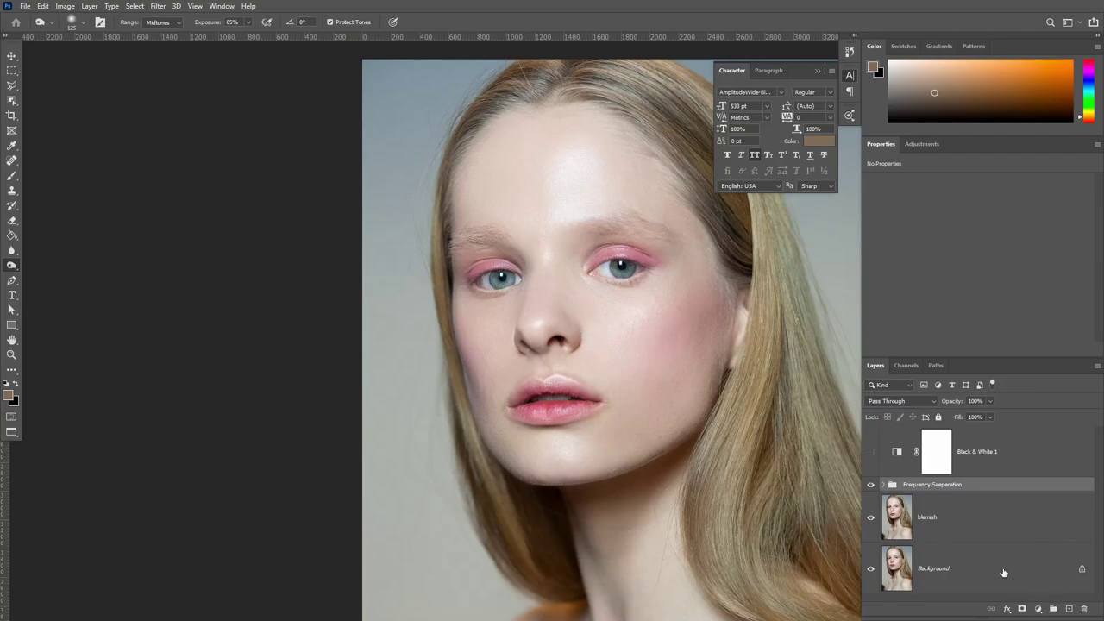
pyautogui.click(871, 484)
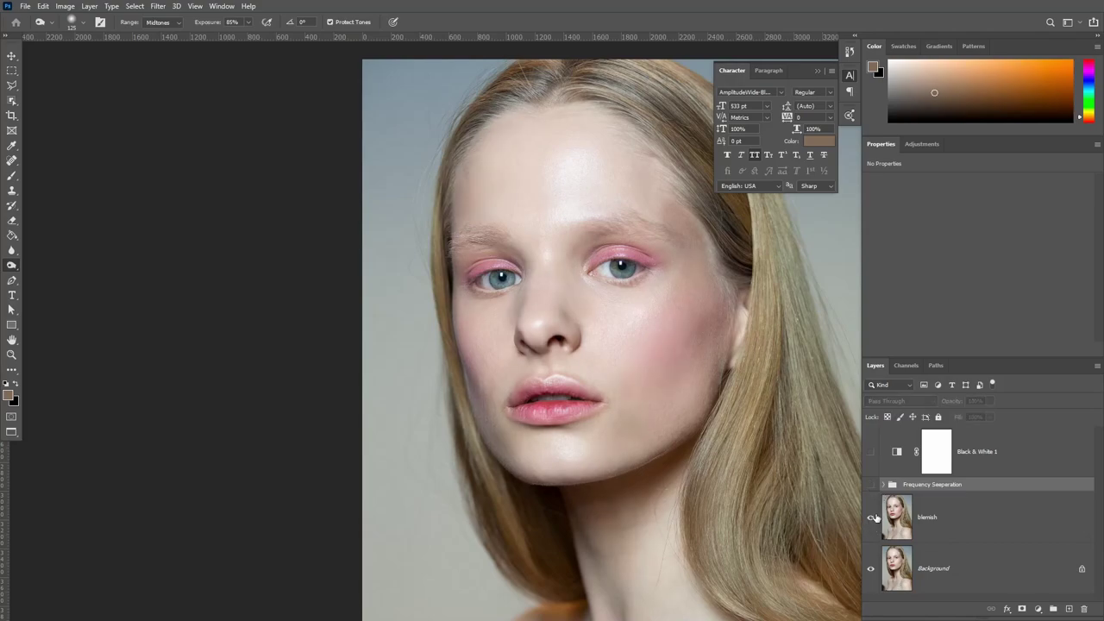
pyautogui.click(927, 519)
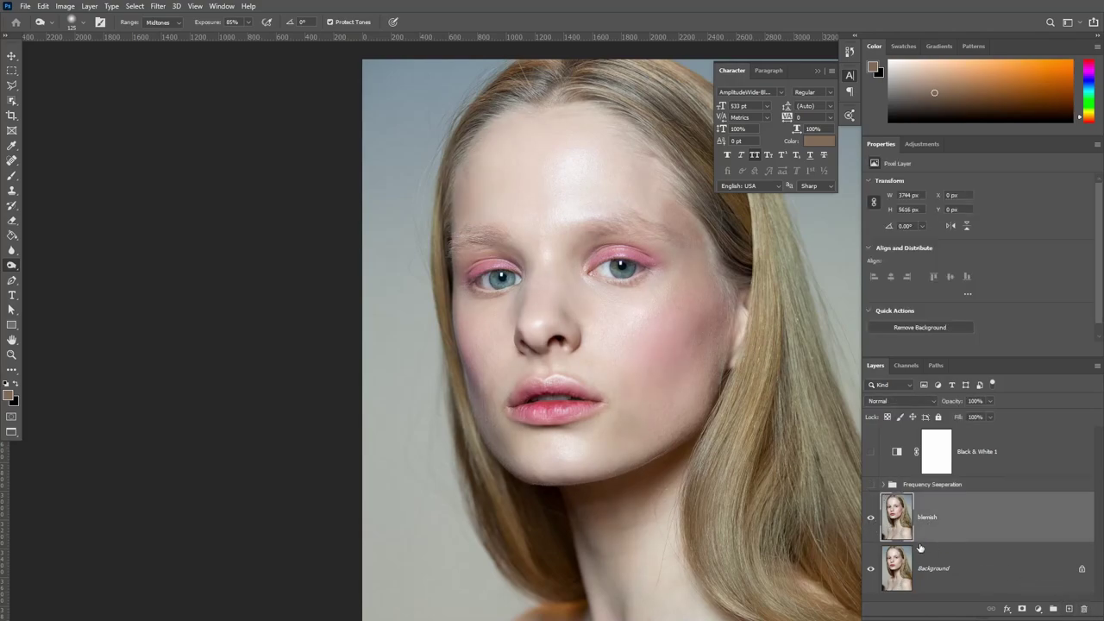
pyautogui.hotkey('ctrl', 'j')
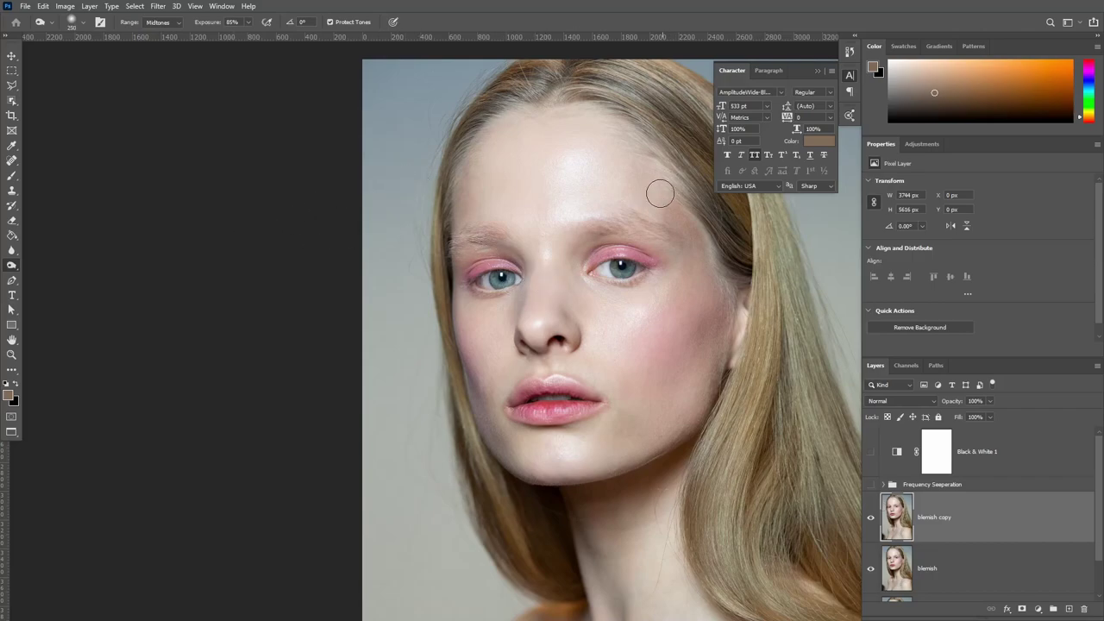
# - Test-burn between the brows, try Dodge, then undo the copy and show Frequency Seperation again
pyautogui.moveTo(587, 242); pyautogui.dragTo(582, 273)
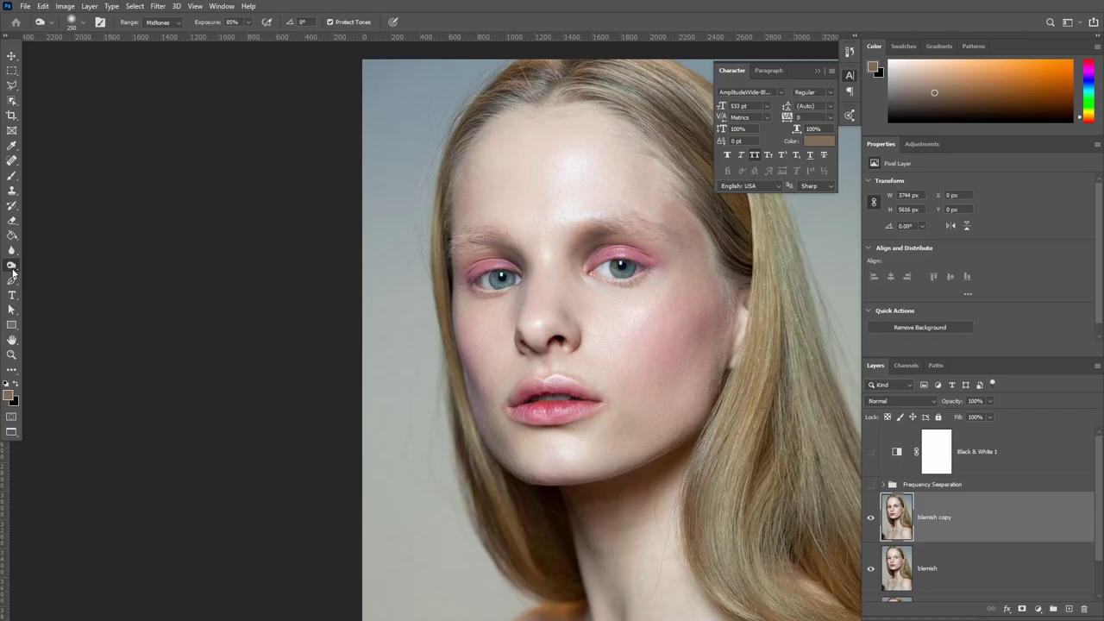
pyautogui.rightClick(12, 268)
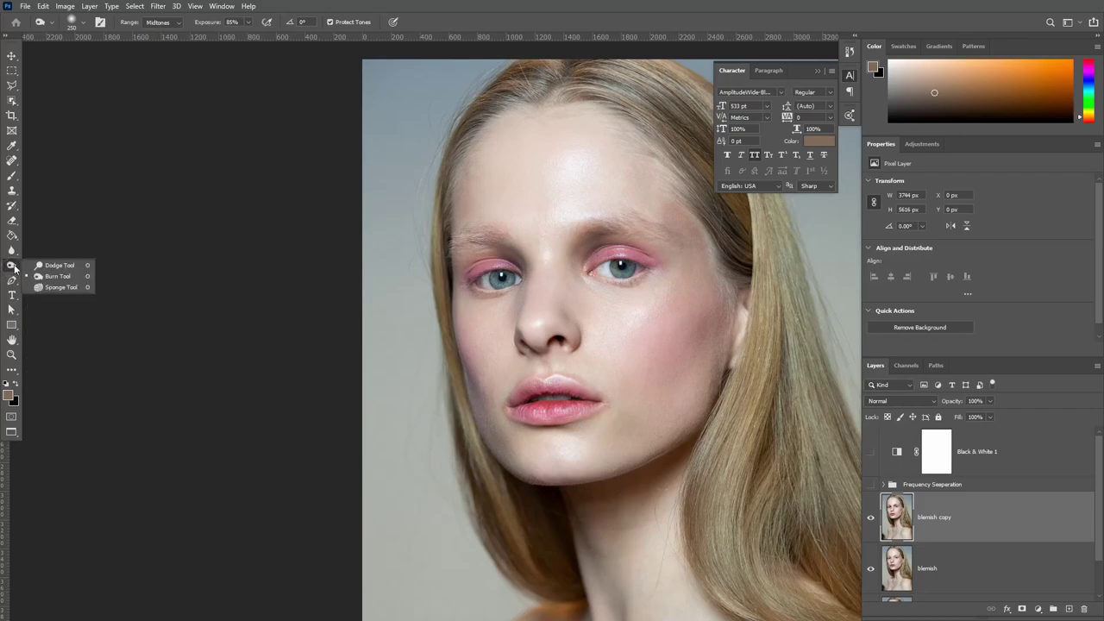
pyautogui.click(53, 265)
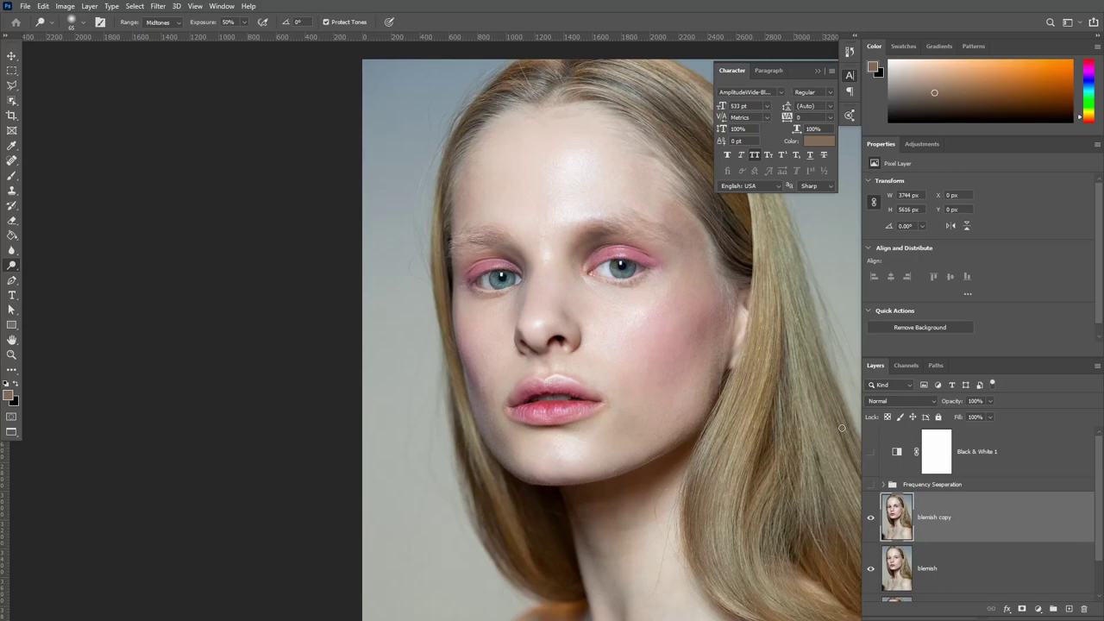
pyautogui.hotkey('ctrl', 'z')
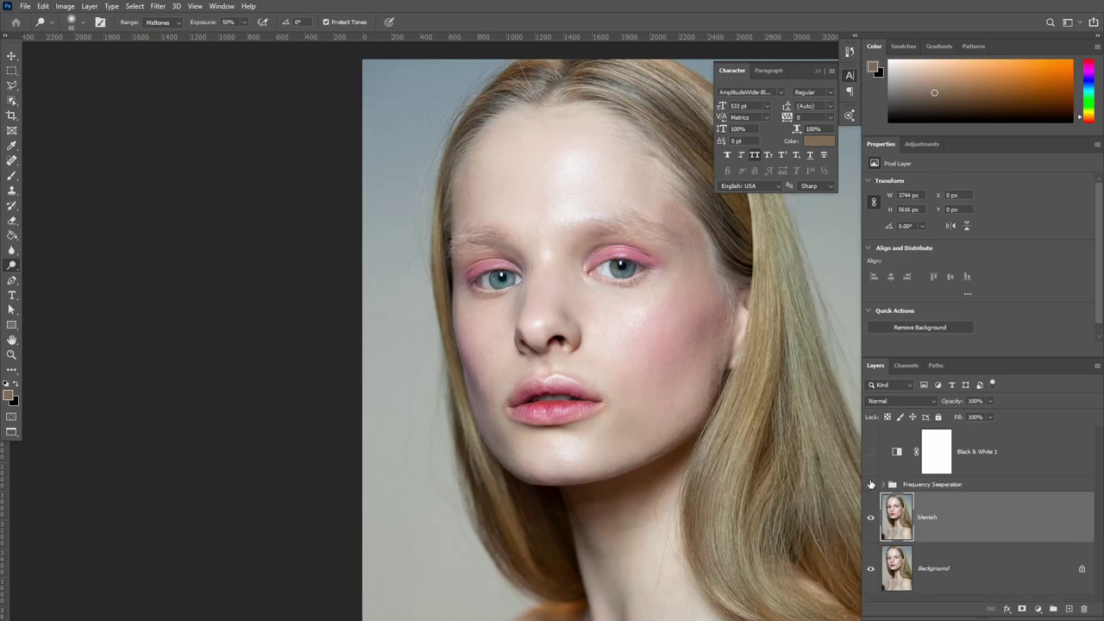
pyautogui.click(870, 484)
# - Add two Curves adjustment layers above the Frequency Seperation group
pyautogui.click(990, 487)
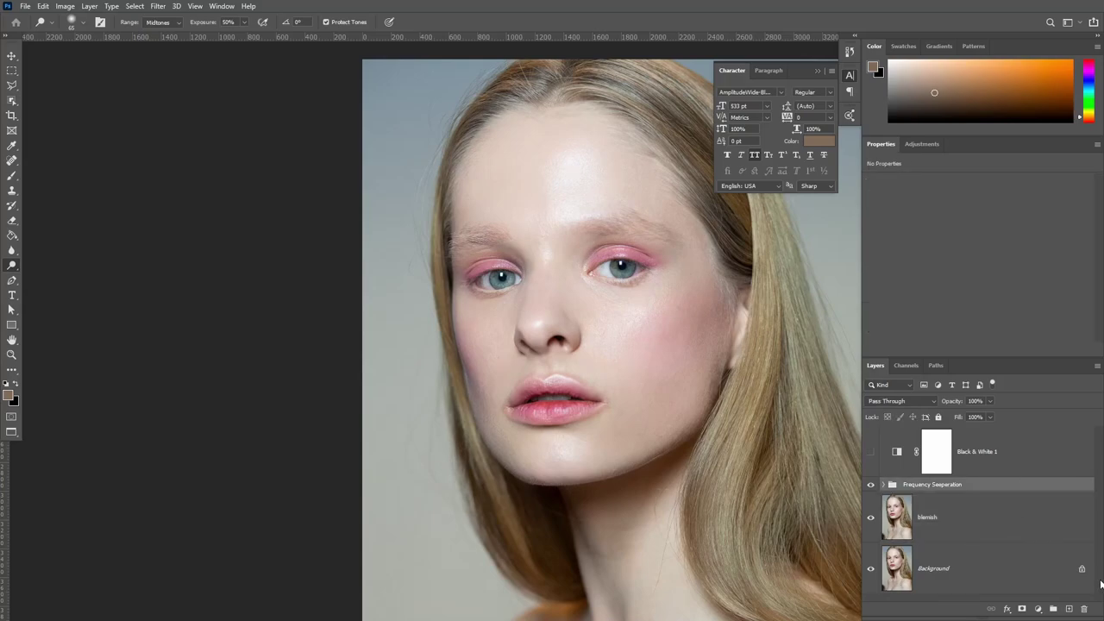
pyautogui.click(1039, 609)
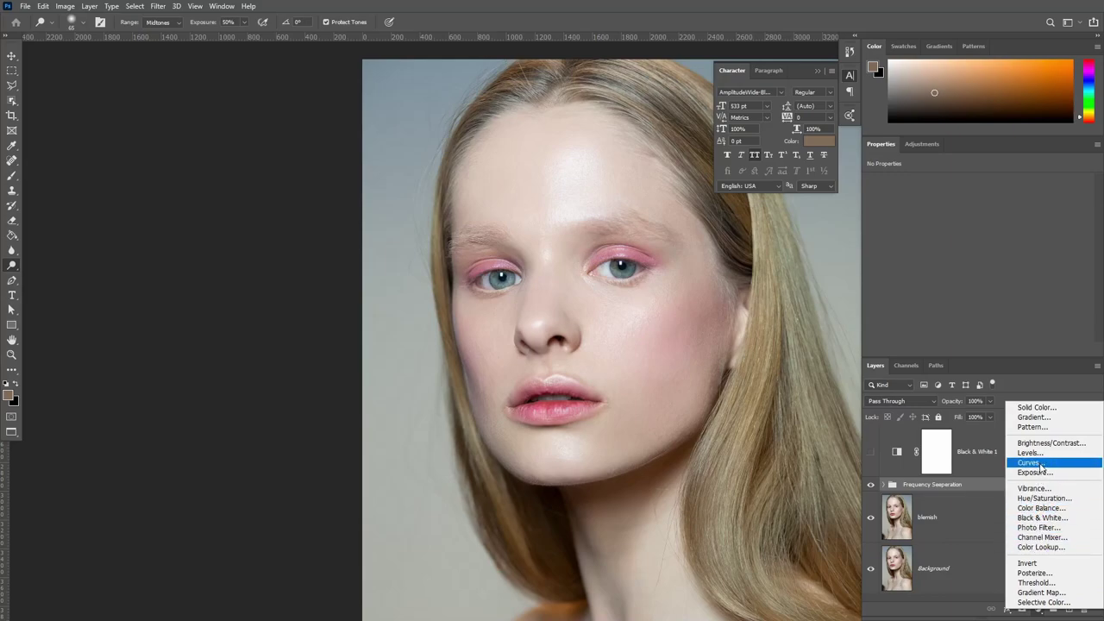
pyautogui.click(1042, 467)
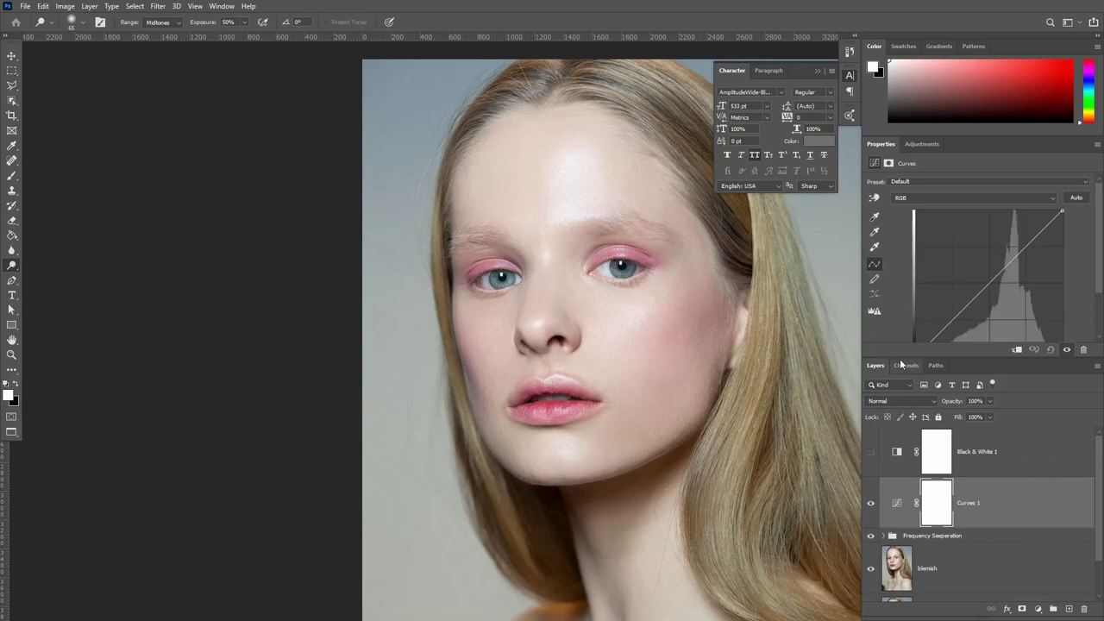
pyautogui.moveTo(900, 356); pyautogui.dragTo(900, 400)
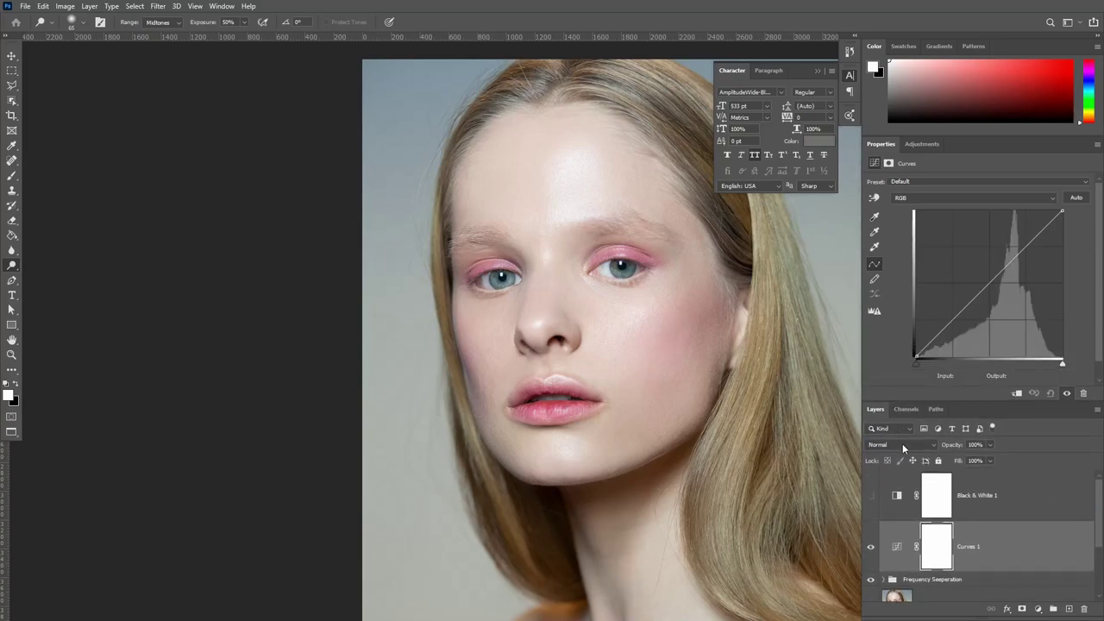
pyautogui.click(1038, 609)
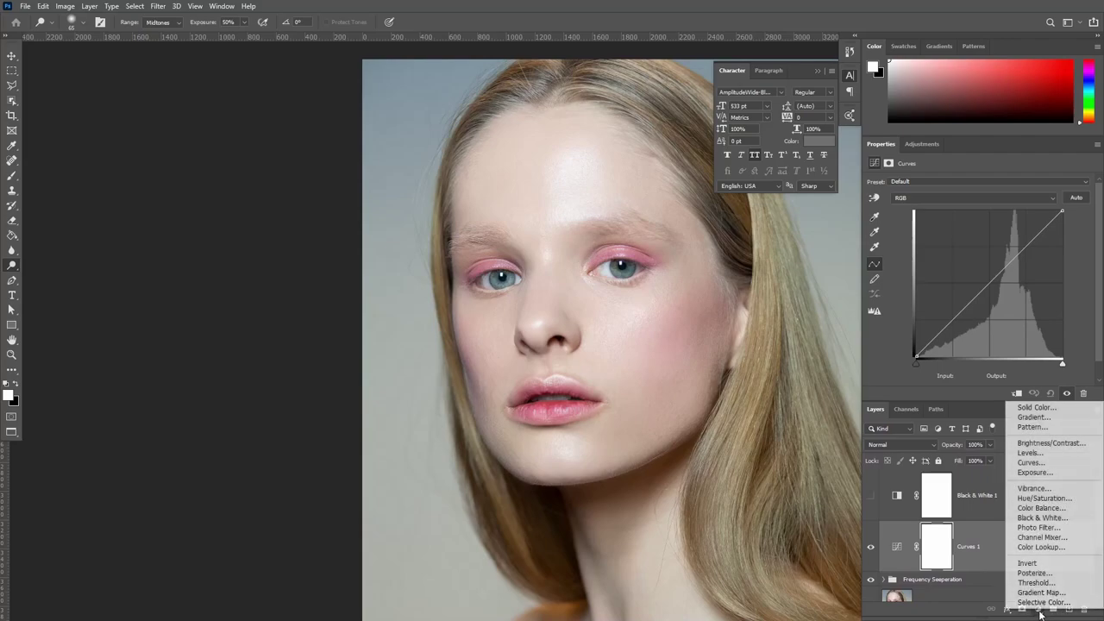
pyautogui.click(1047, 462)
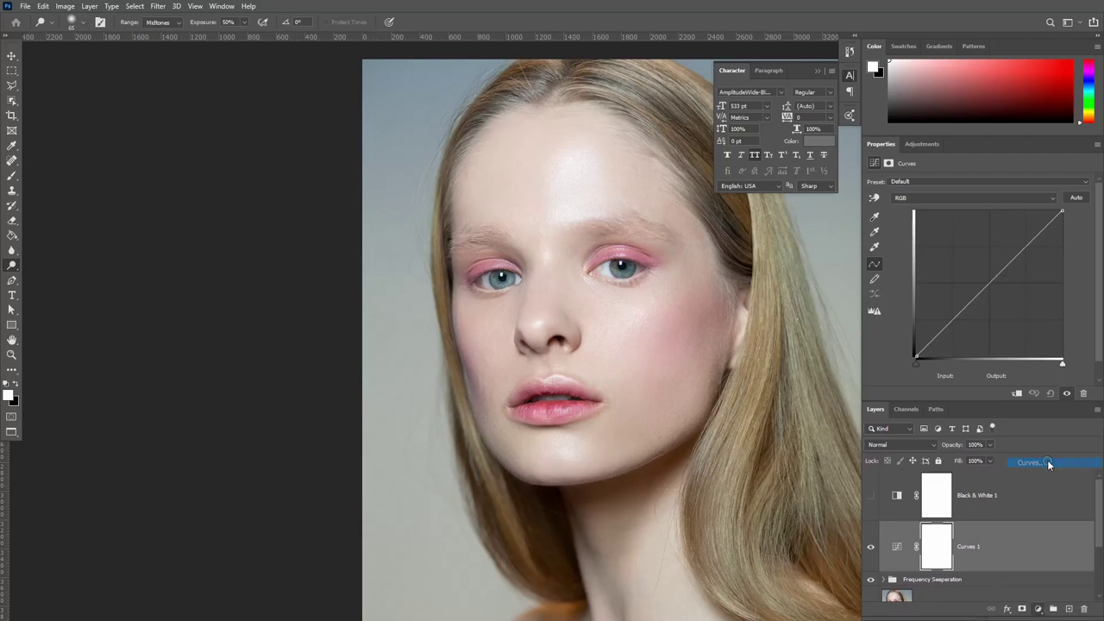
pyautogui.scroll(-2, 1098, 494)
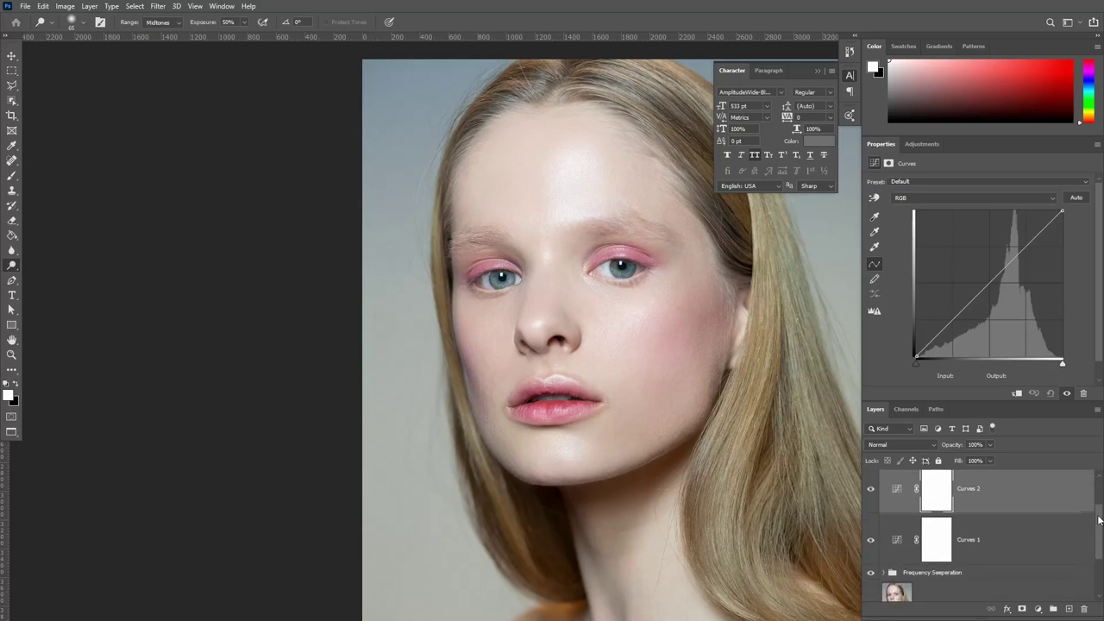
# - Rename the Curves 1 layer to Dodge
pyautogui.click(871, 485)
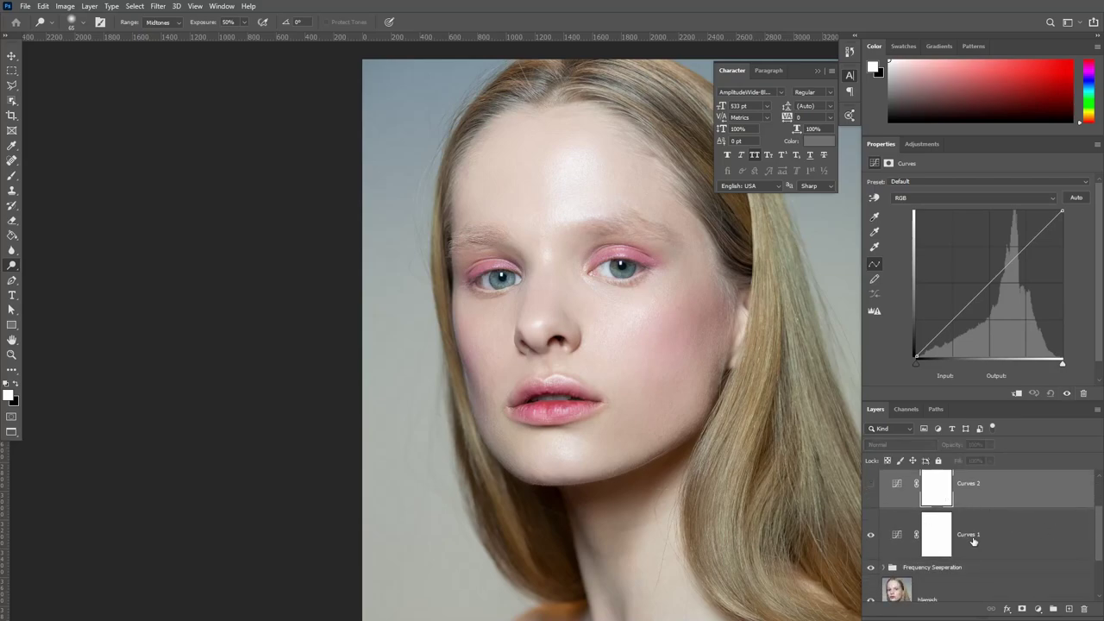
pyautogui.doubleClick(969, 535)
pyautogui.write('Dodg')
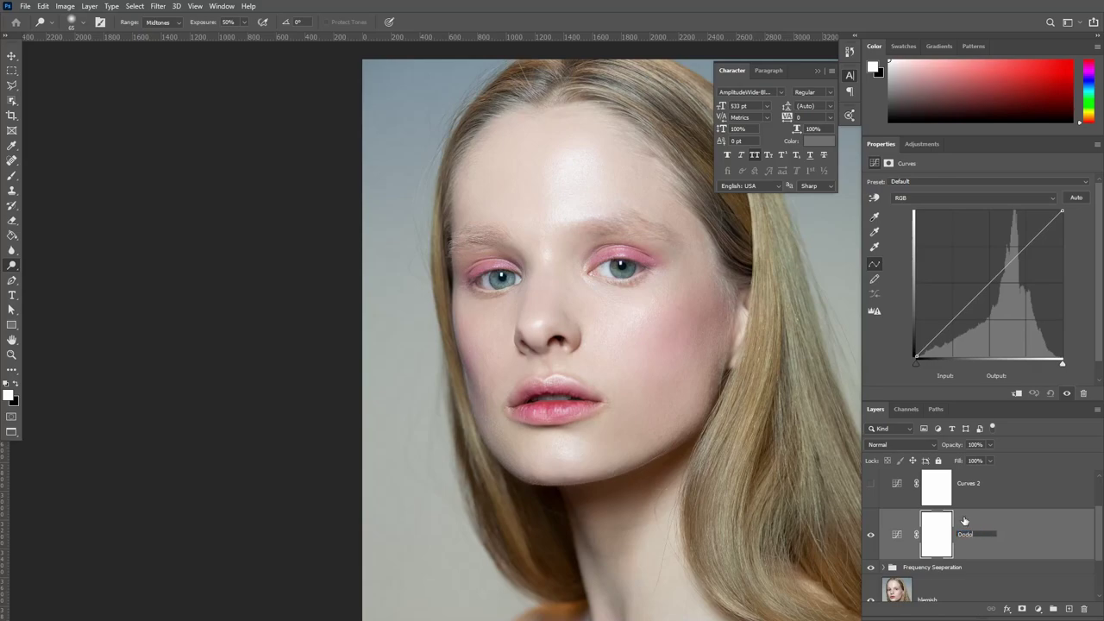
pyautogui.write('e')
pyautogui.press('Return')
pyautogui.click(871, 483)
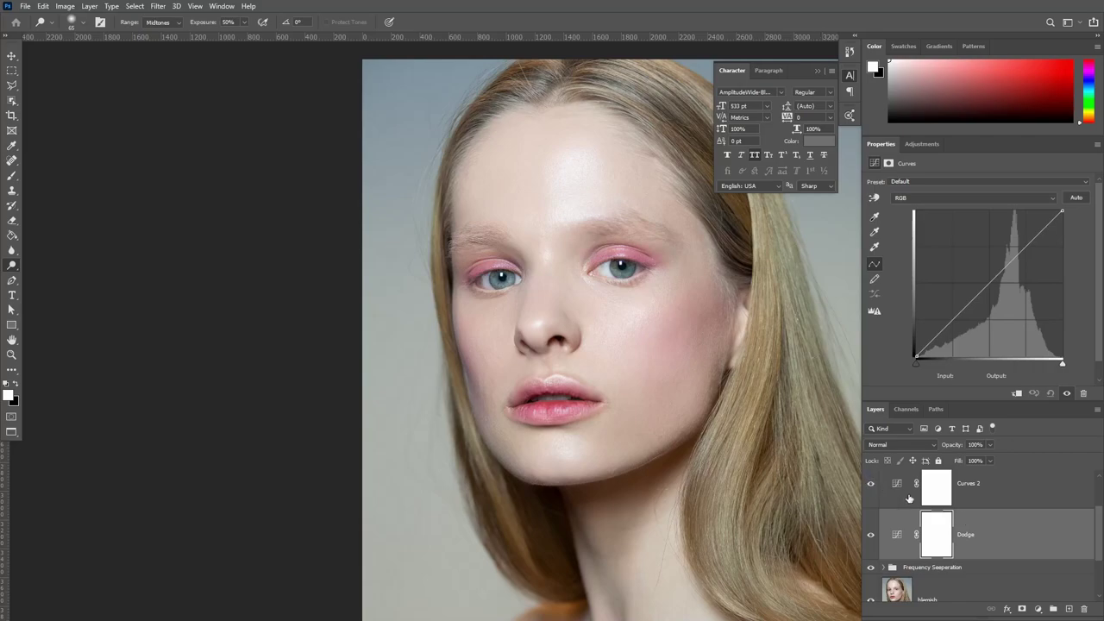
# - Rename the Curves 2 layer to Burn, dismissing an accidental Layer Style dialog
pyautogui.doubleClick(970, 486)
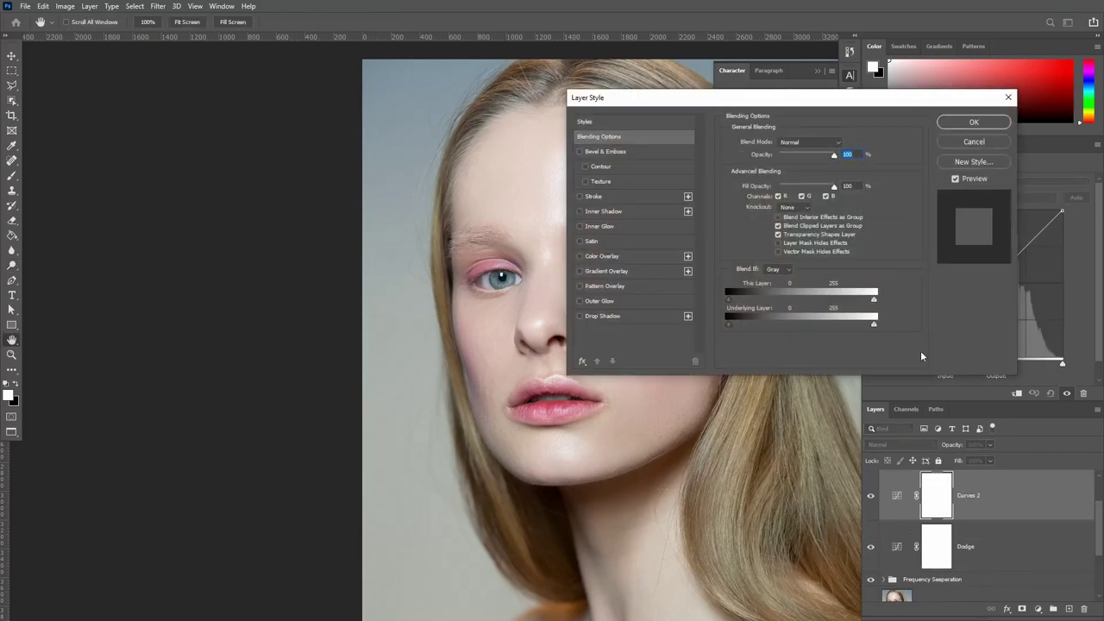
pyautogui.click(973, 142)
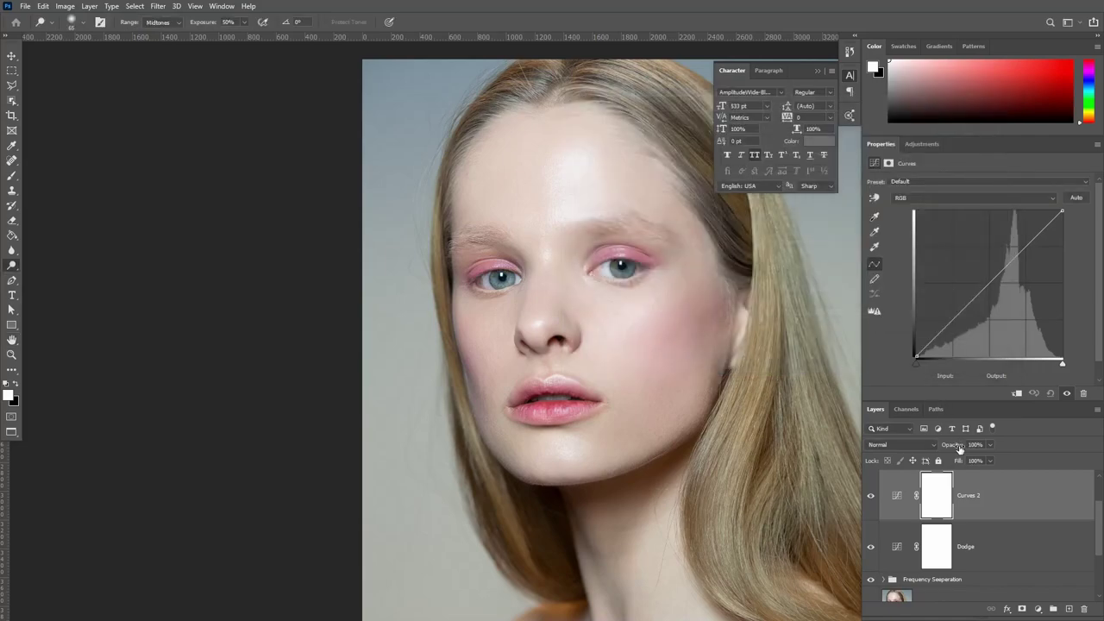
pyautogui.doubleClick(969, 495)
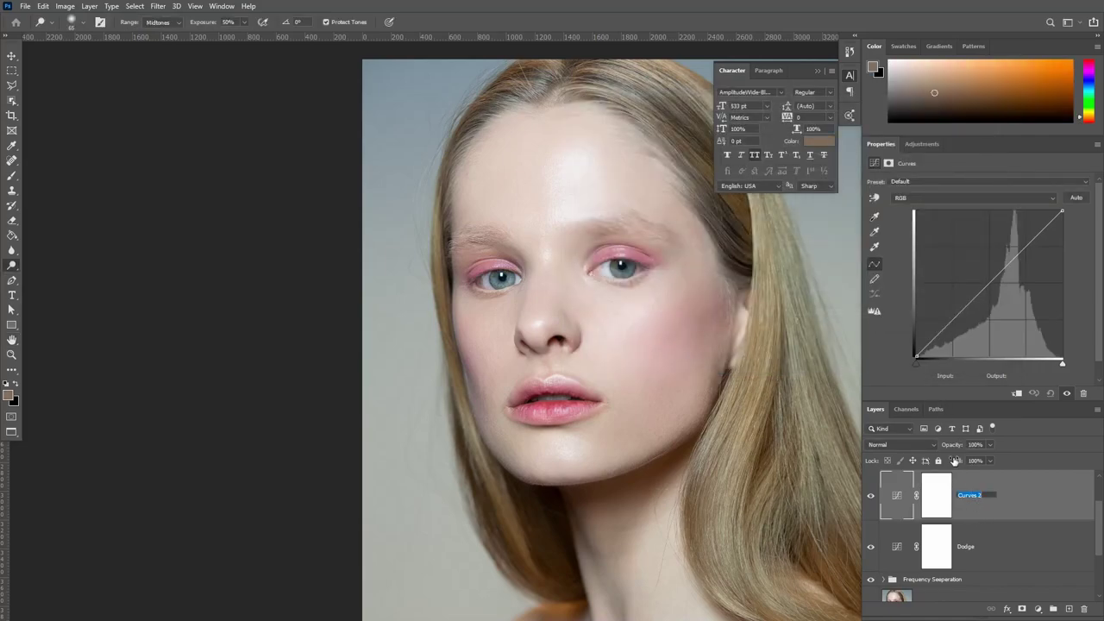
pyautogui.write('Burn')
pyautogui.press('Return')
# - Select both the Dodge and Burn layers together
pyautogui.press('shift')
pyautogui.doubleClick(979, 538)
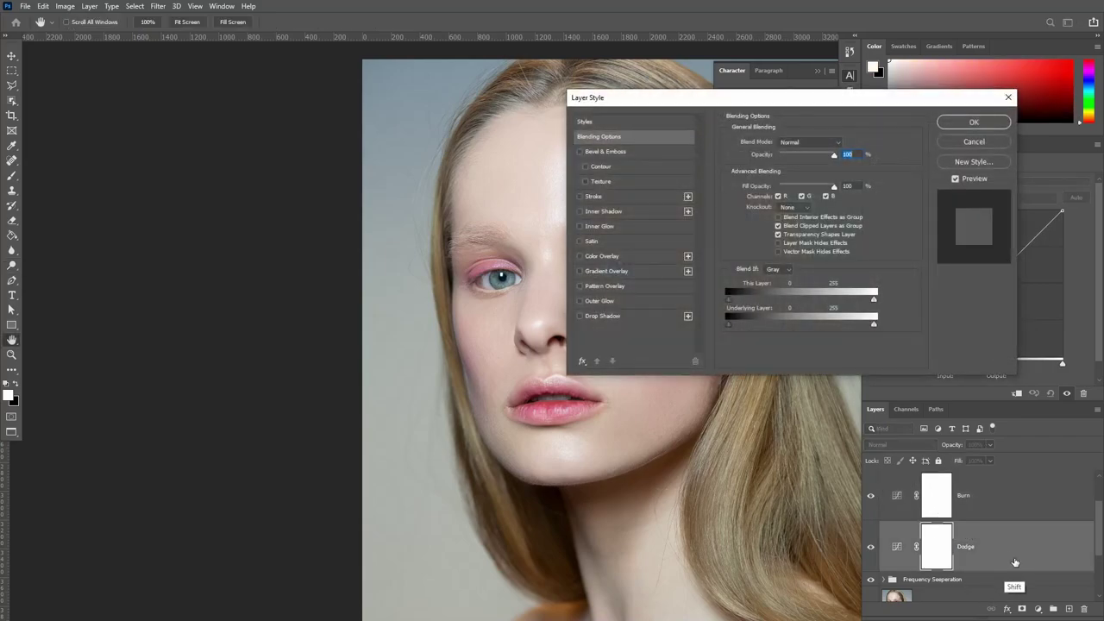
pyautogui.click(973, 144)
pyautogui.keyDown('shift'); pyautogui.click(1015, 505); pyautogui.keyUp('shift')
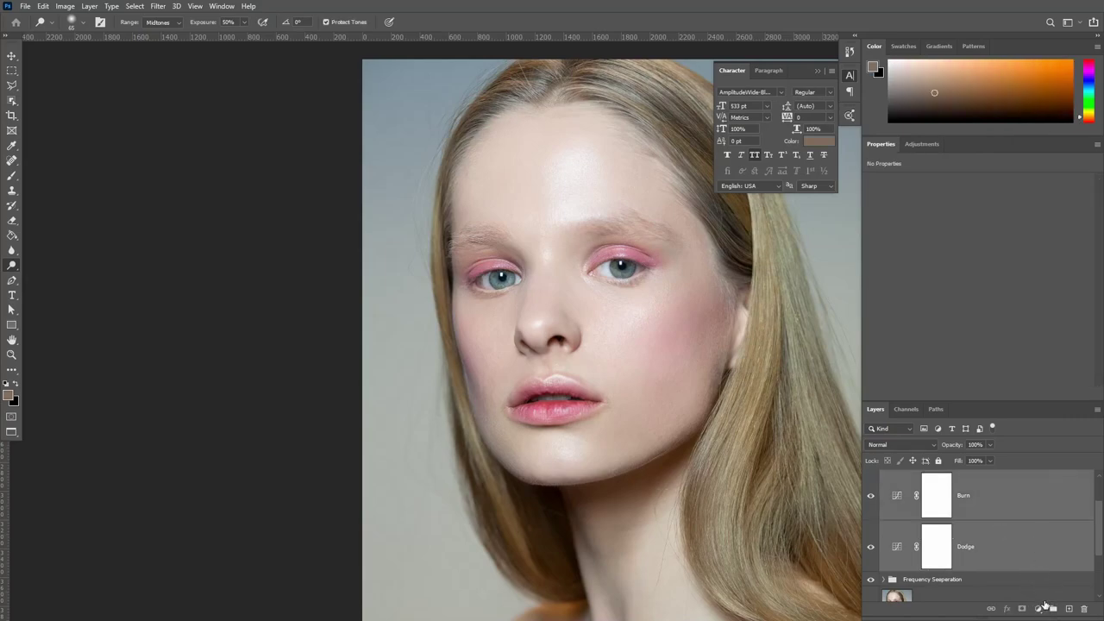
# - Group Burn and Dodge into a group named DB, expand it, and make the Layers panel taller
pyautogui.click(1053, 609)
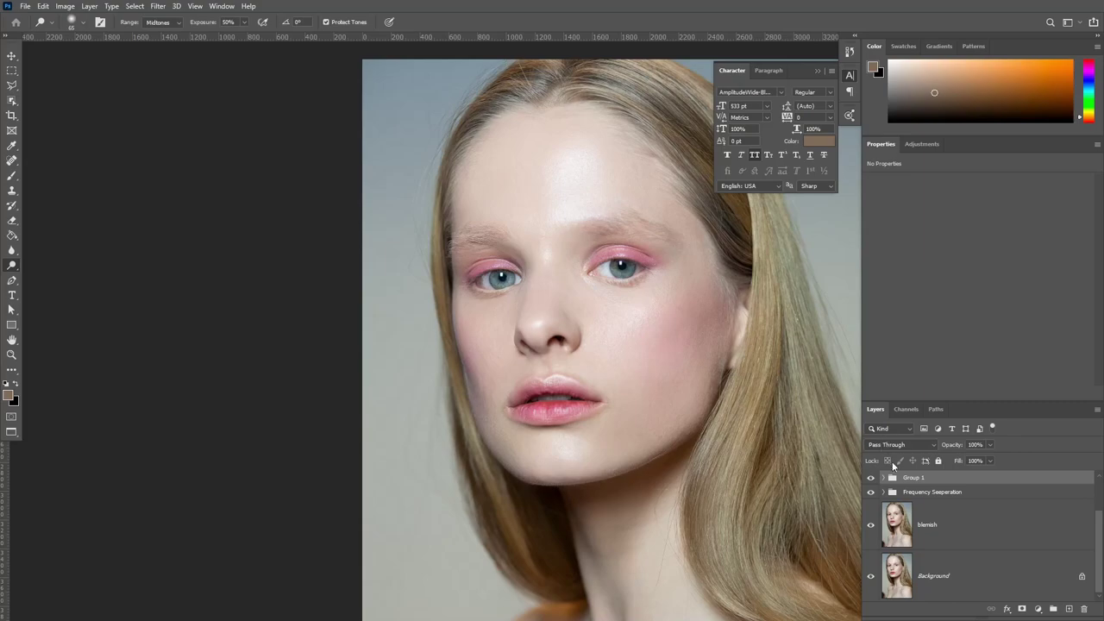
pyautogui.doubleClick(911, 478)
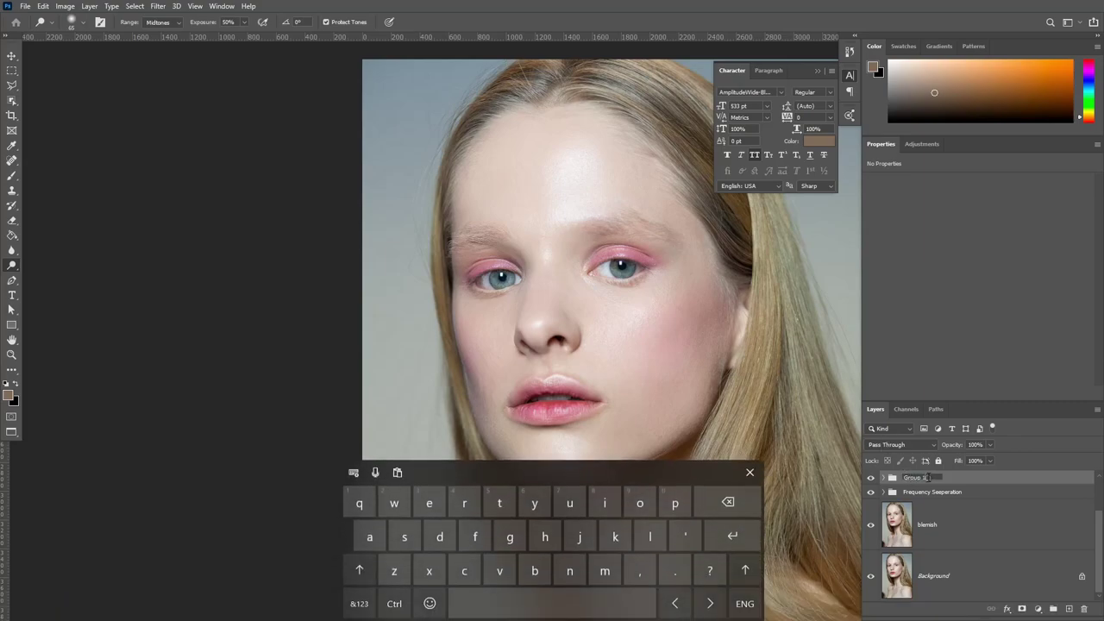
pyautogui.write('DB')
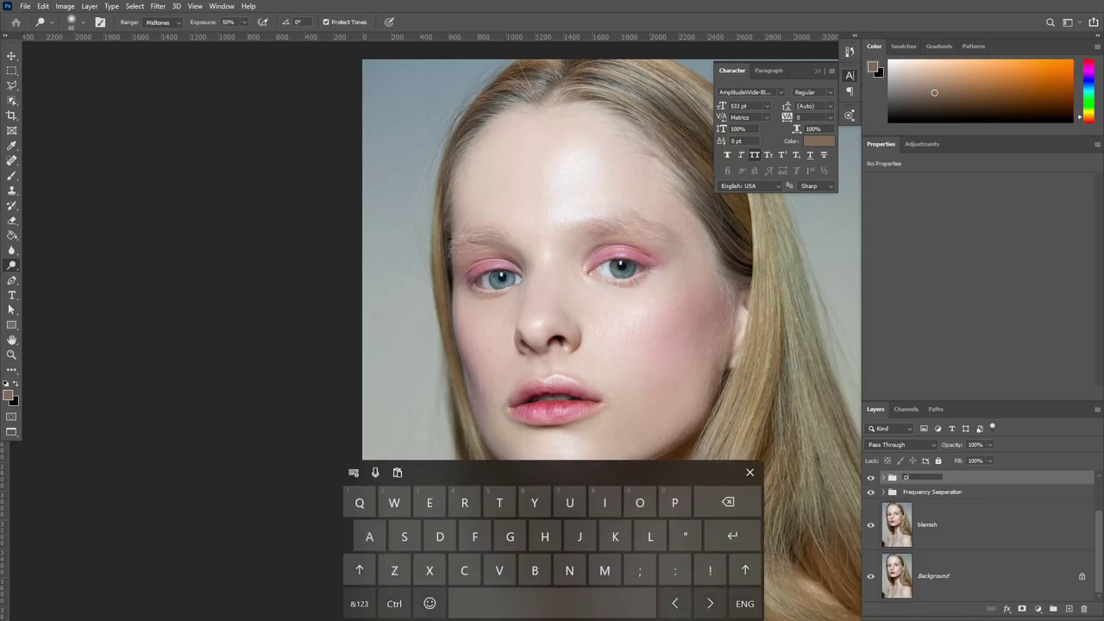
pyautogui.press('Return')
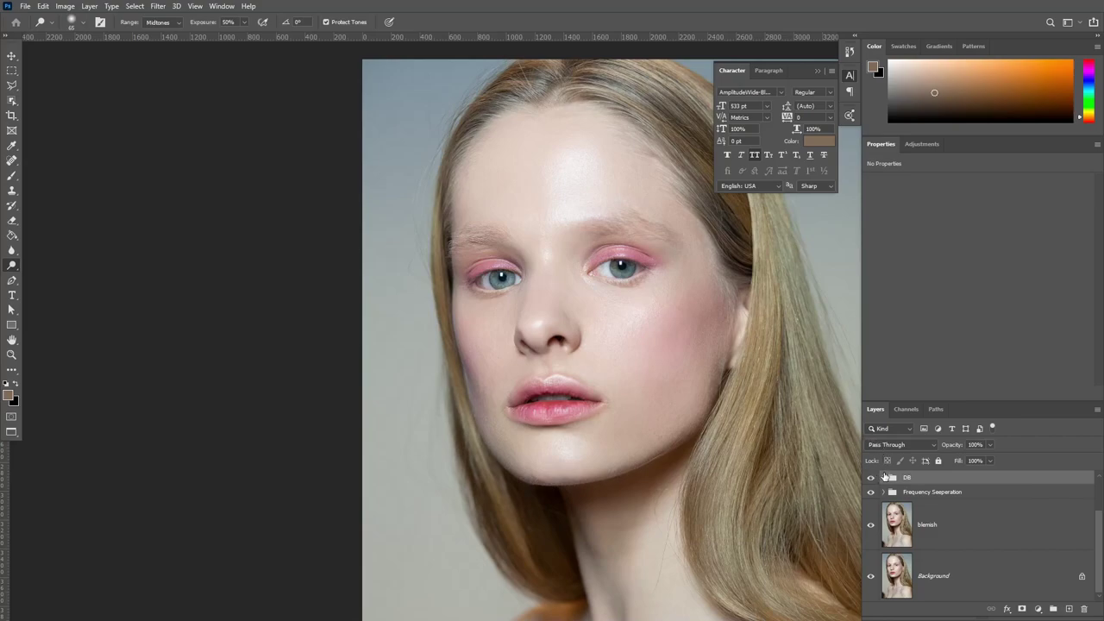
pyautogui.click(885, 479)
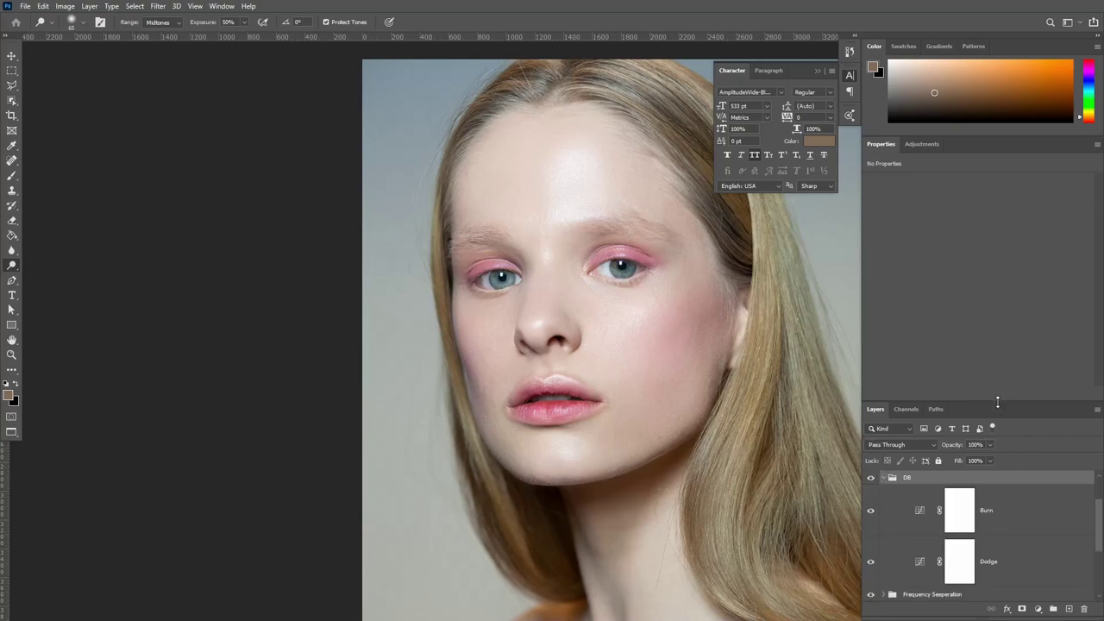
pyautogui.moveTo(997, 401); pyautogui.dragTo(1002, 263)
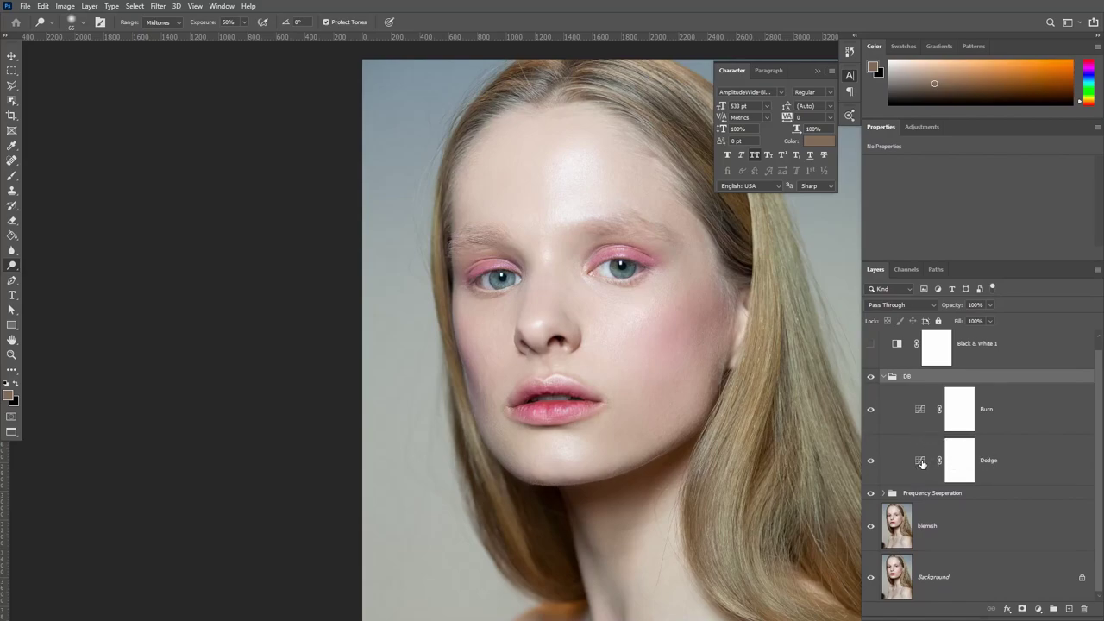
# - Float the Dodge layer's curve properties over the canvas and lift the curve to brighten
pyautogui.click(921, 463)
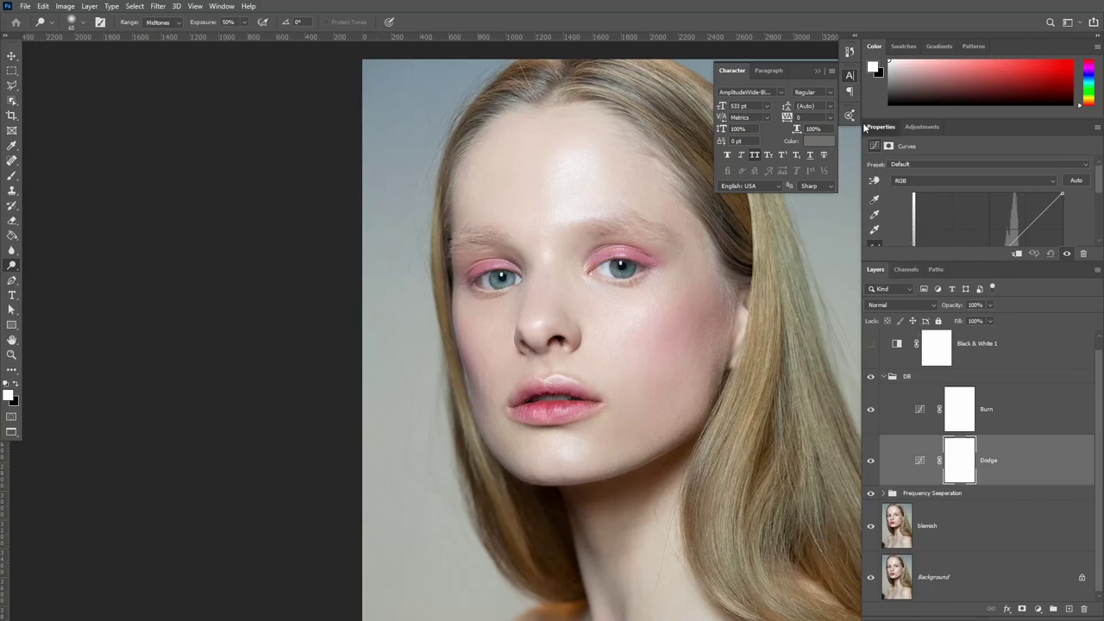
pyautogui.moveTo(881, 127); pyautogui.dragTo(218, 121)
pyautogui.moveTo(453, 254)
pyautogui.mouseDown()
pyautogui.moveTo(372, 326)
pyautogui.moveTo(420, 372)
pyautogui.mouseUp()
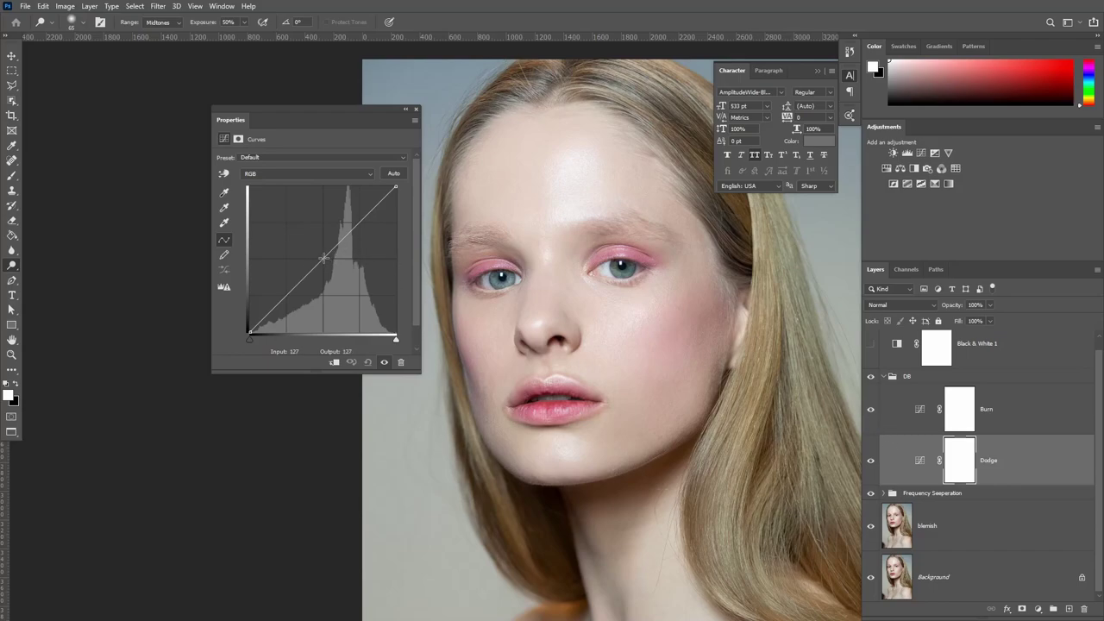
pyautogui.moveTo(321, 256); pyautogui.dragTo(306, 253)
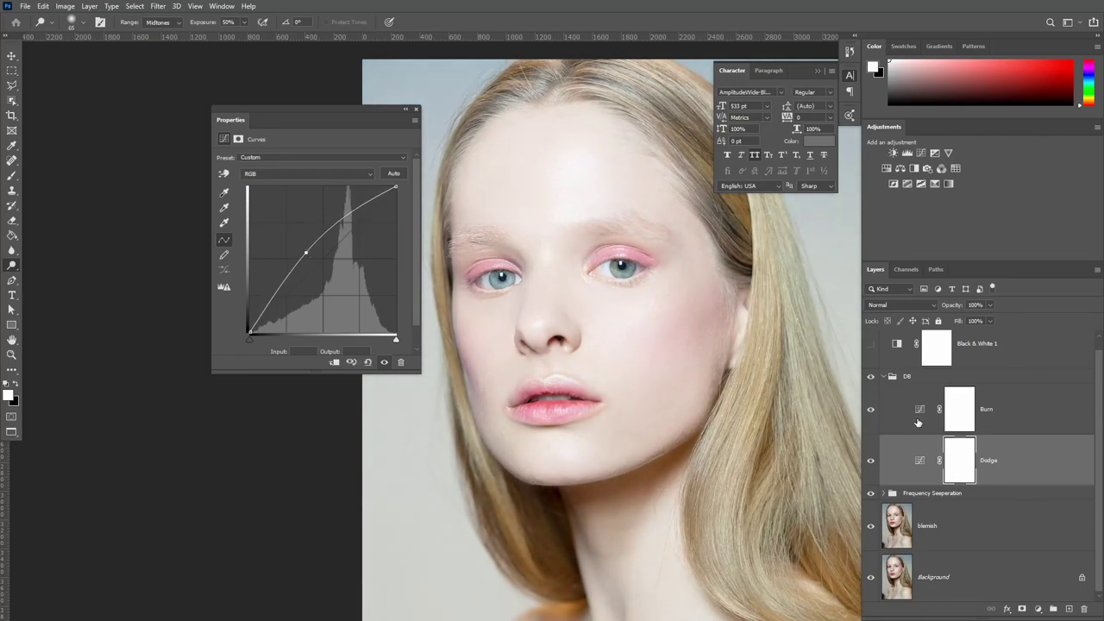
# - Pull the Burn curve's midtones down to darken, toggling Burn to compare
pyautogui.click(919, 415)
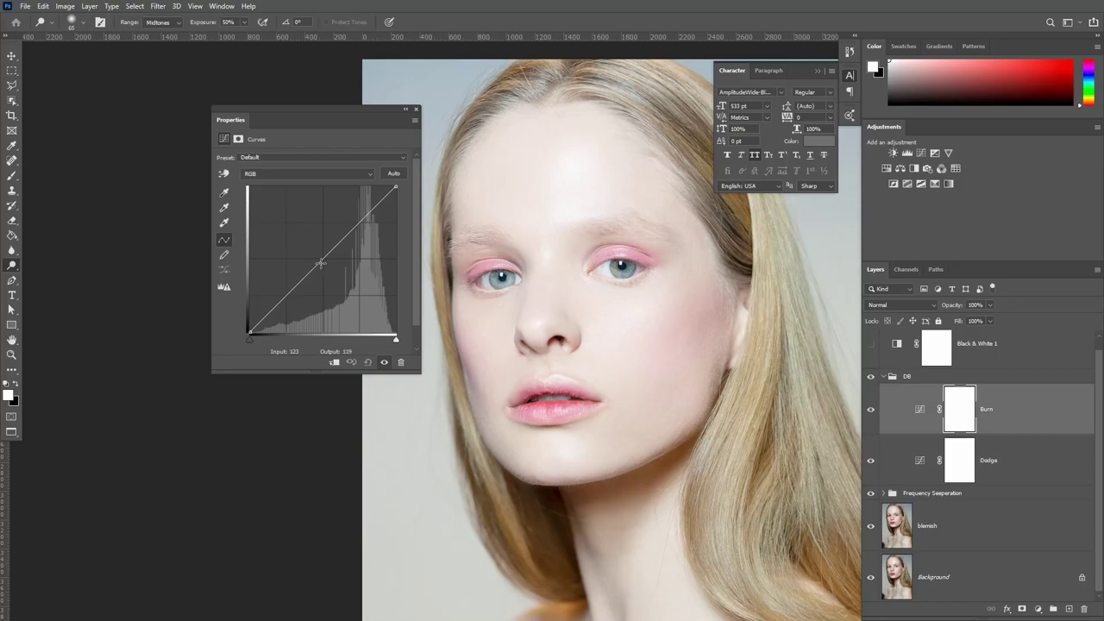
pyautogui.moveTo(321, 257); pyautogui.dragTo(333, 270)
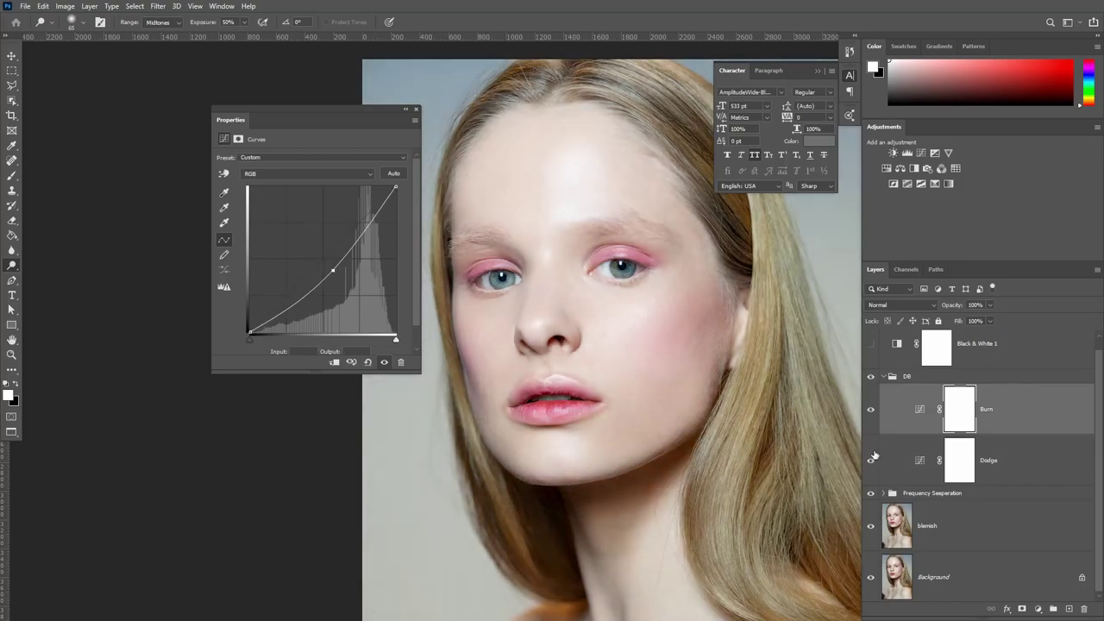
pyautogui.click(870, 412)
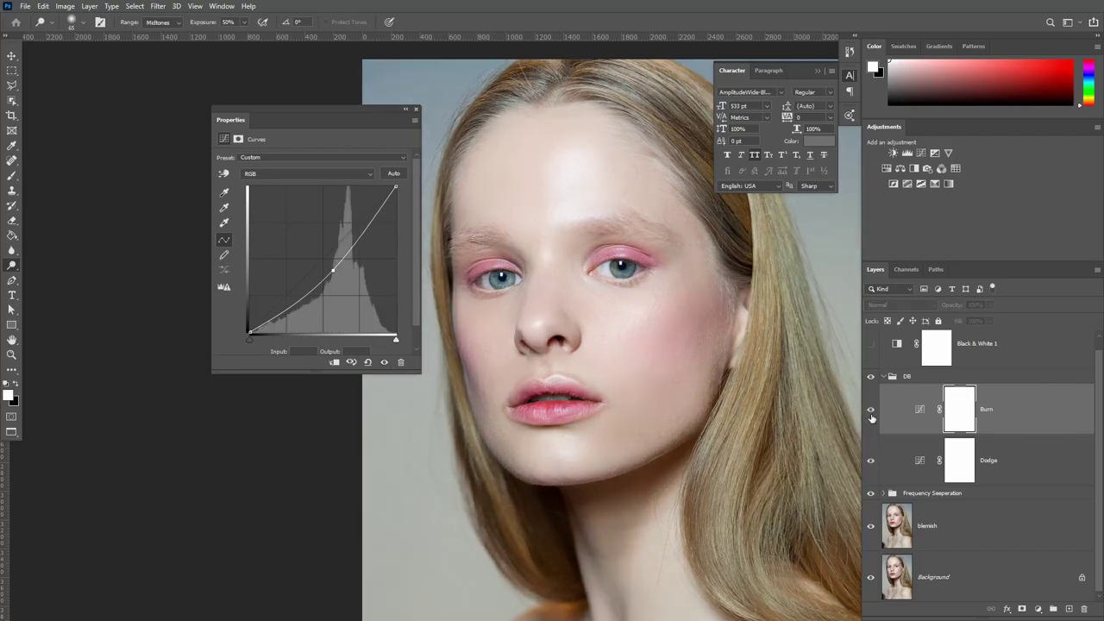
pyautogui.click(871, 414)
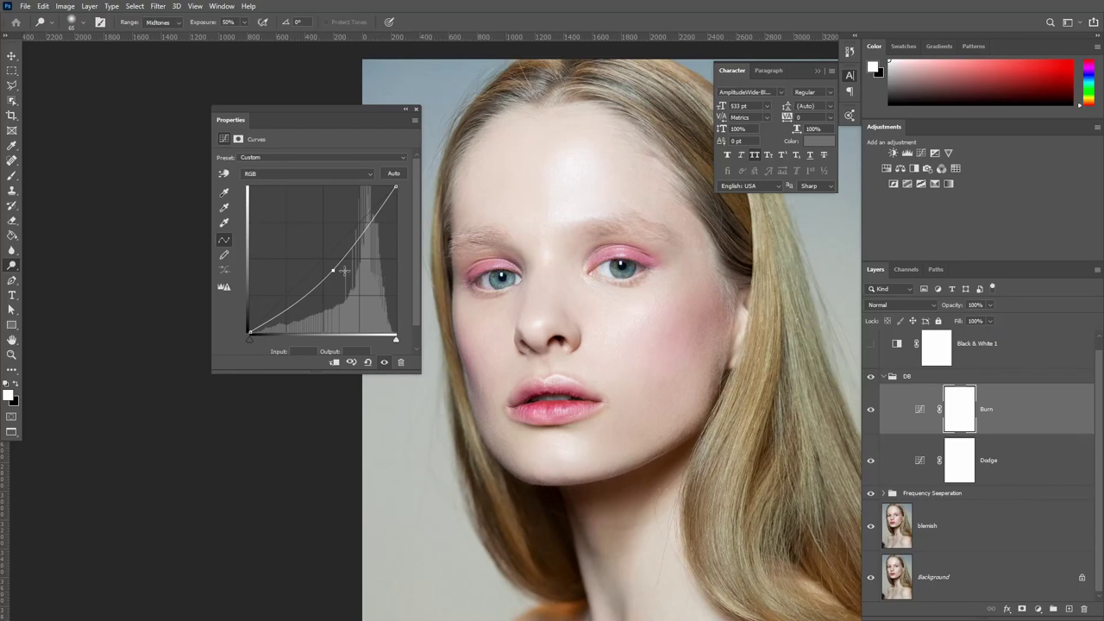
pyautogui.moveTo(333, 269); pyautogui.dragTo(336, 272)
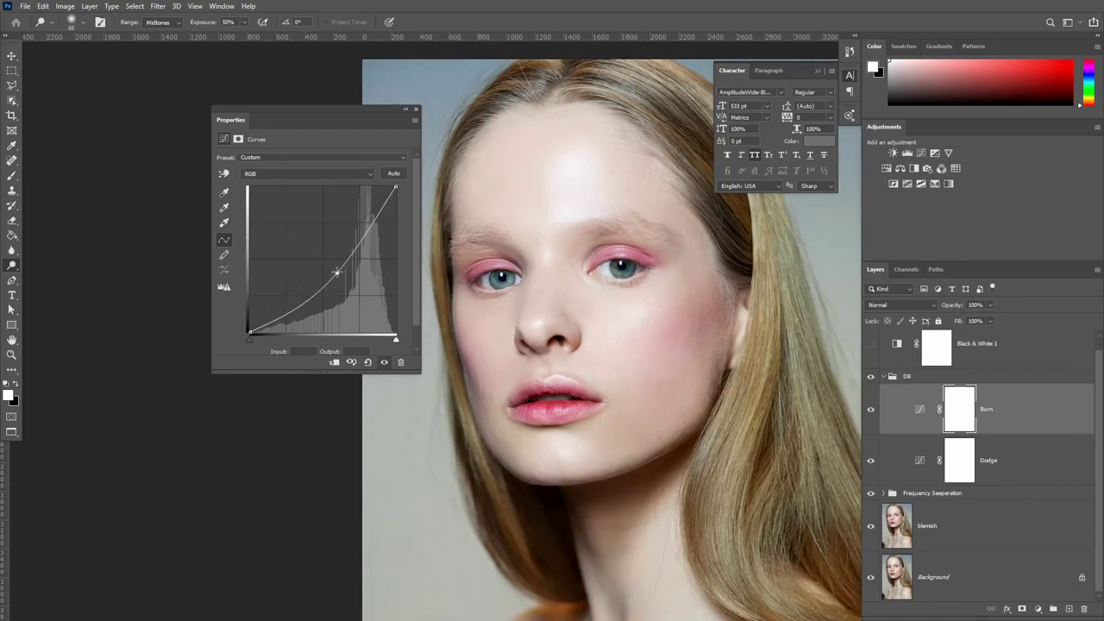
pyautogui.click(871, 462)
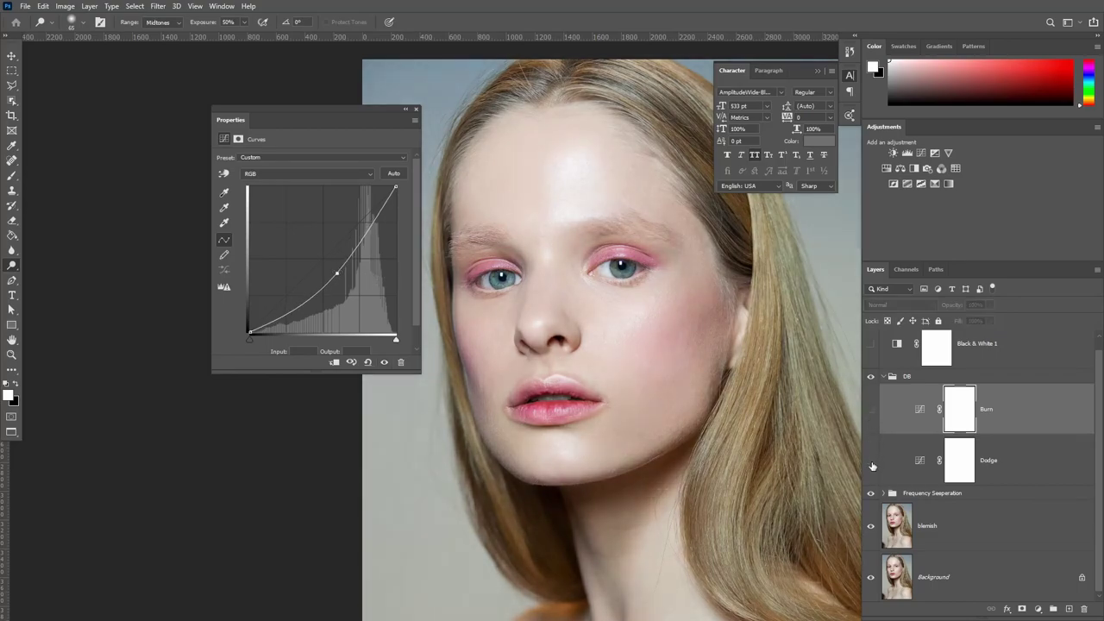
pyautogui.click(871, 409)
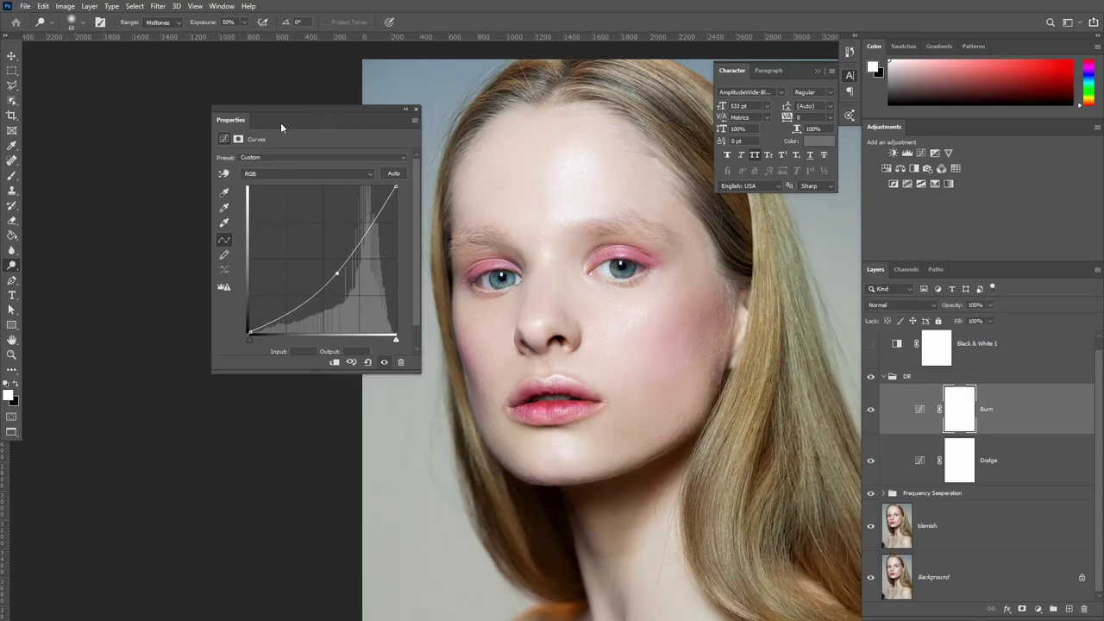
# - Re-dock the curve properties panel beside Adjustments and select the Dodge mask
pyautogui.moveTo(226, 123)
pyautogui.mouseDown()
pyautogui.moveTo(921, 225)
pyautogui.moveTo(924, 127)
pyautogui.mouseUp()
pyautogui.moveTo(862, 371); pyautogui.dragTo(861, 261)
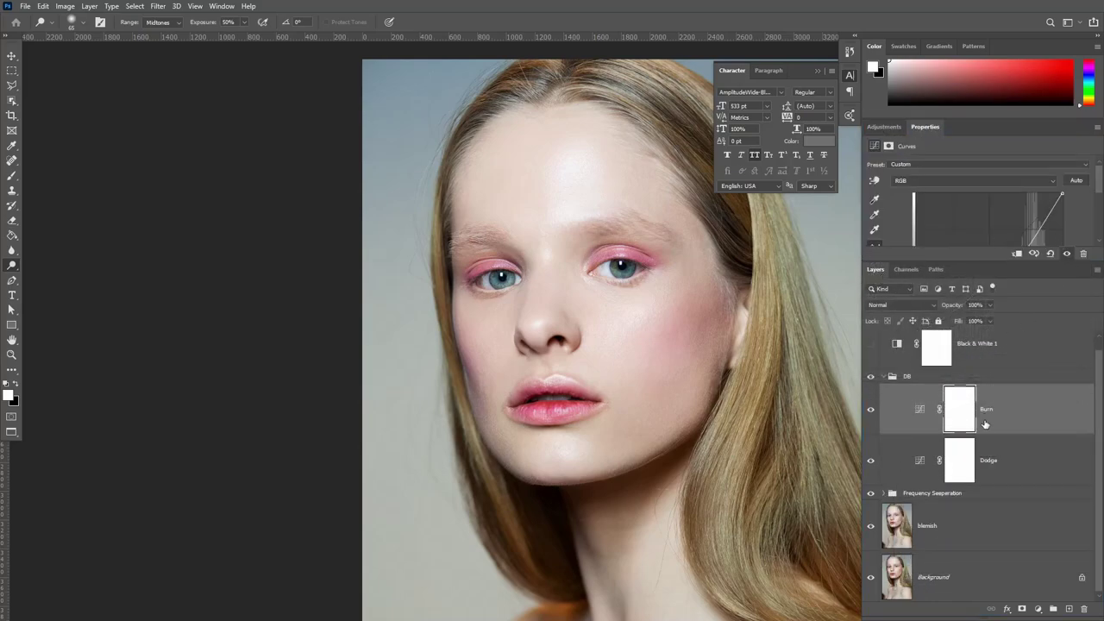
pyautogui.click(967, 468)
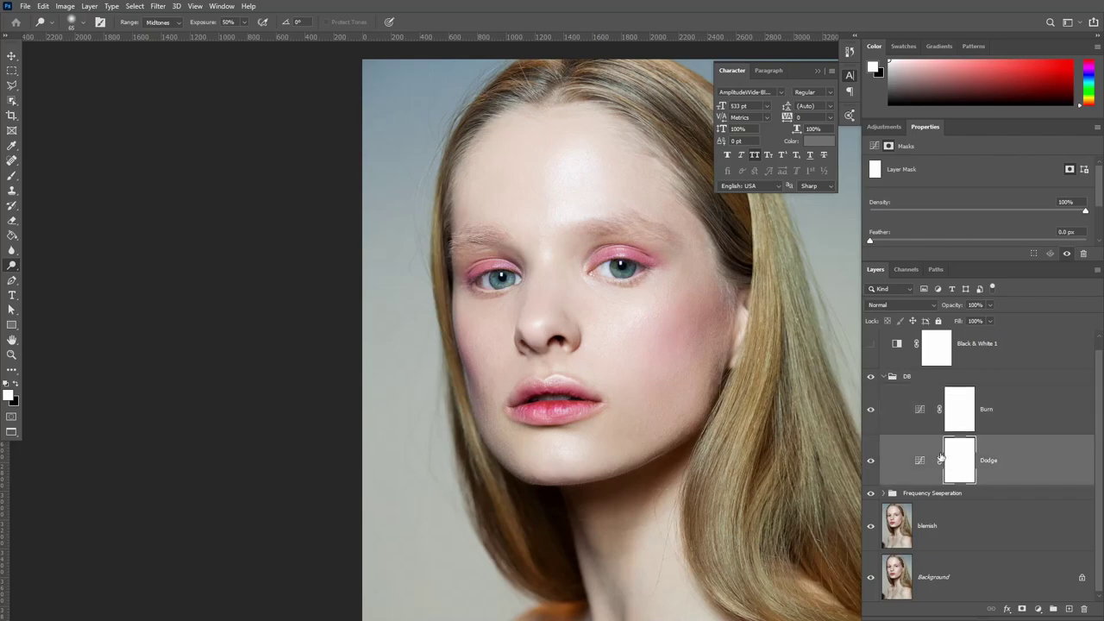
# - Paint-bucket both the Dodge and Burn masks black, then toggle the layers to confirm no visible effect
pyautogui.click(12, 235)
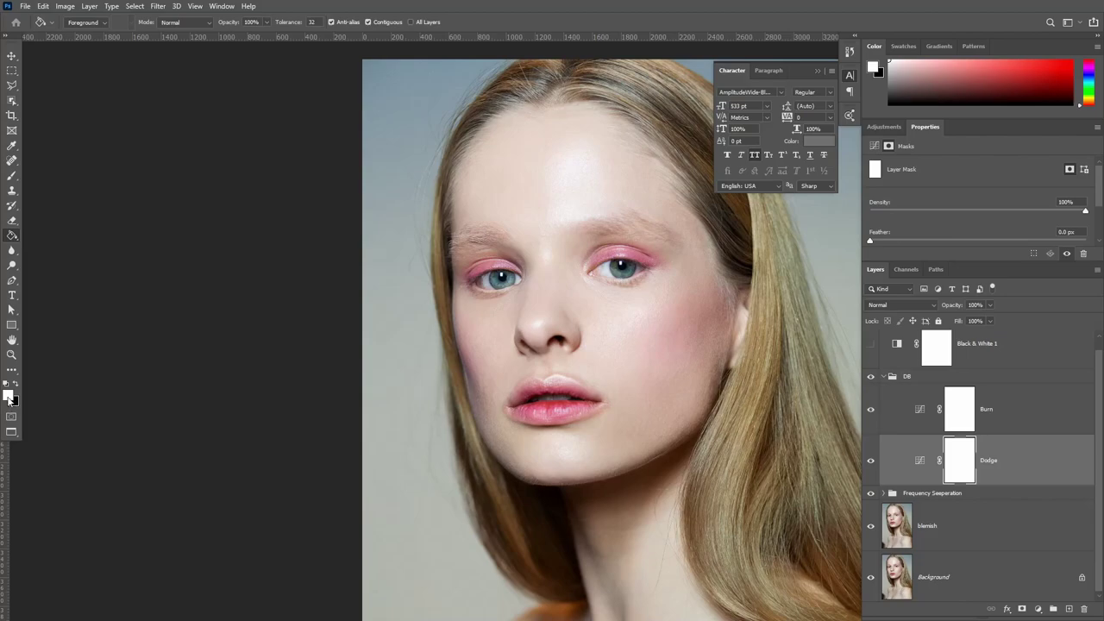
pyautogui.press('x')
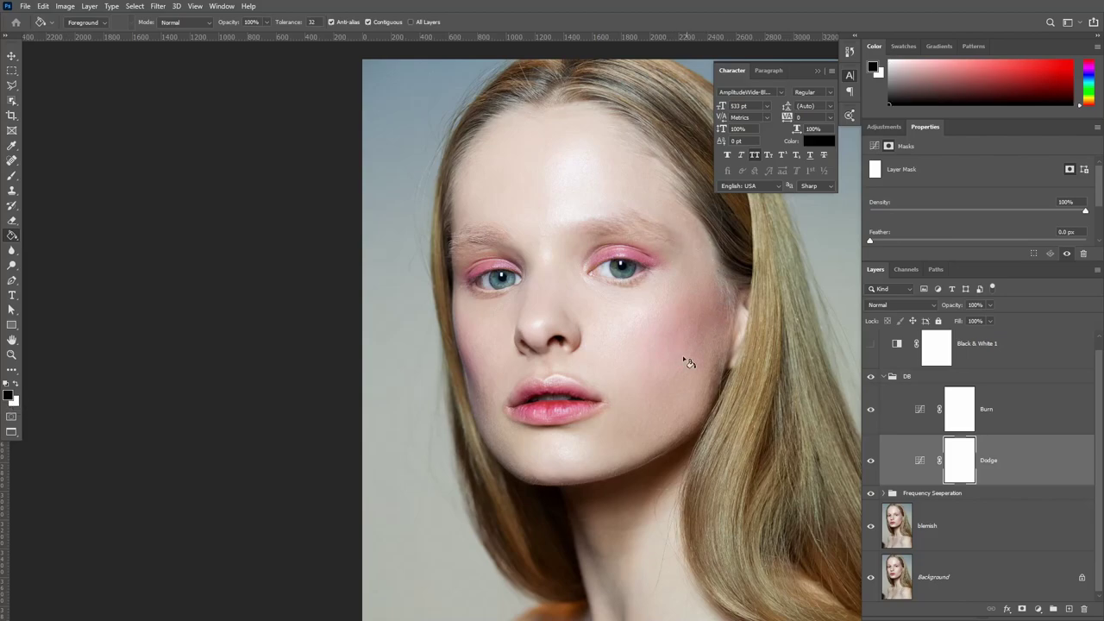
pyautogui.click(657, 384)
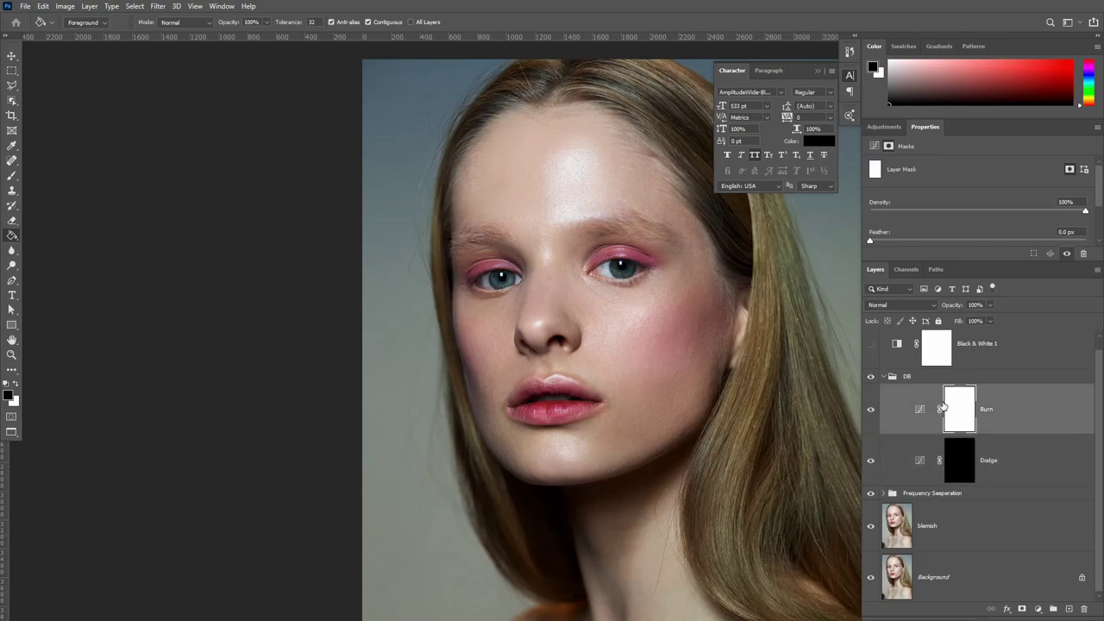
pyautogui.hotkey('alt', ']')
pyautogui.click(607, 335)
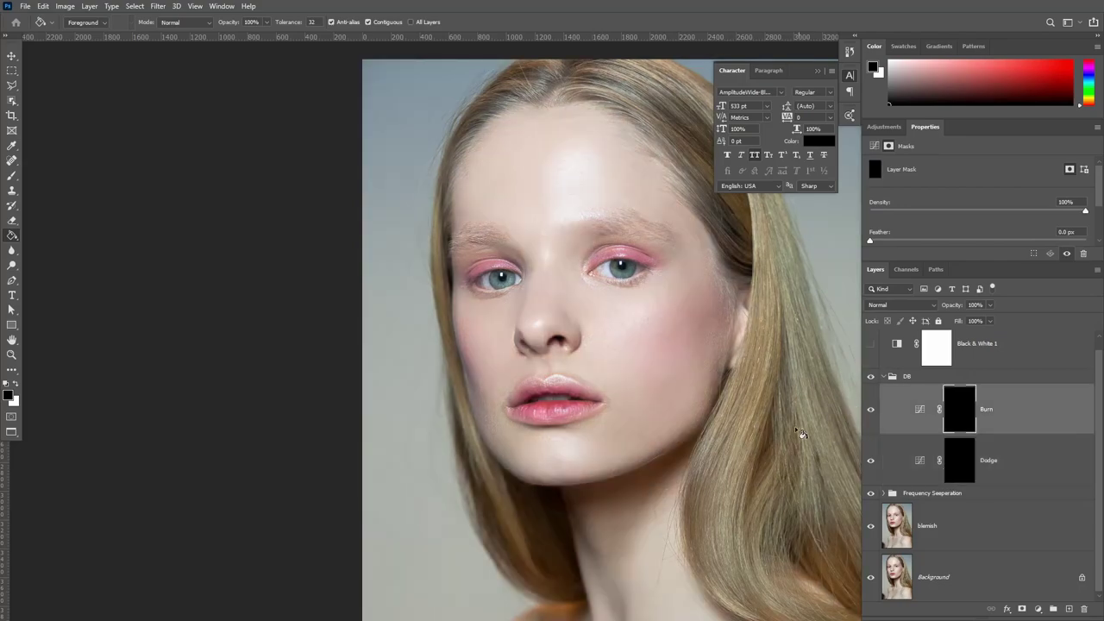
pyautogui.click(962, 468)
pyautogui.click(870, 460)
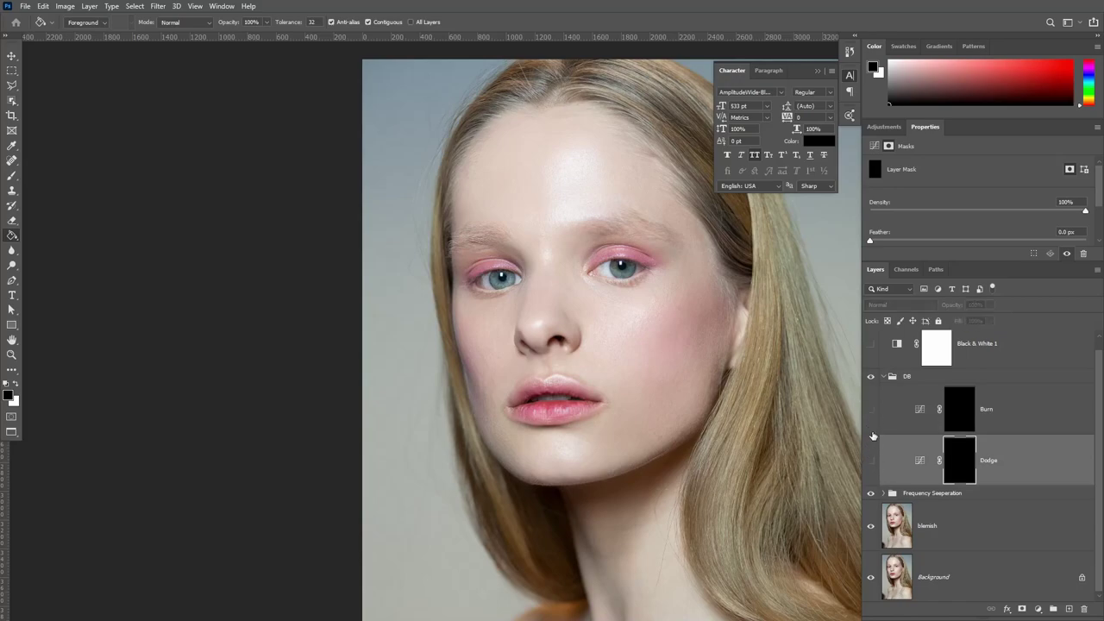
pyautogui.click(870, 459)
pyautogui.click(870, 408)
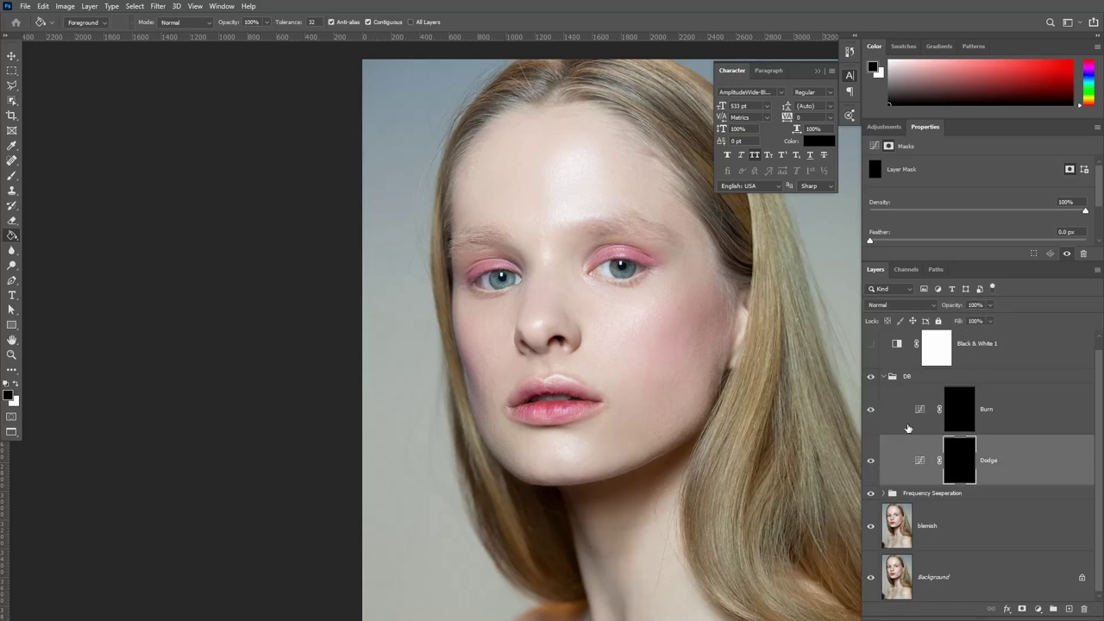
pyautogui.click(16, 179)
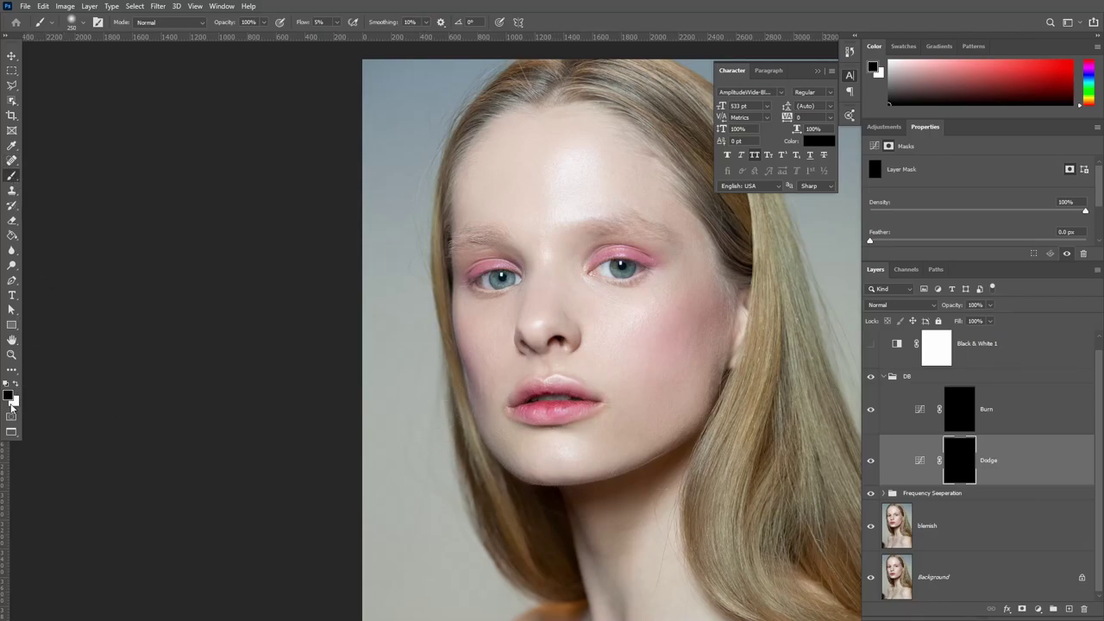
# - Dodge a small white highlight onto the lower lip, then toggle the Dodge layer to compare
pyautogui.click(10, 396)
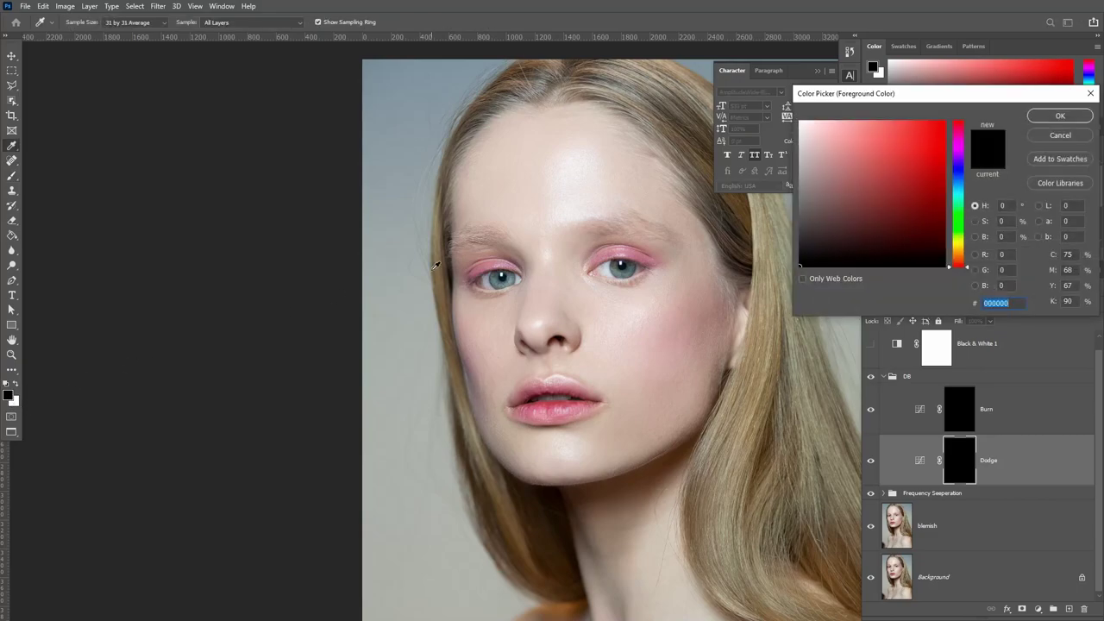
pyautogui.click(1057, 136)
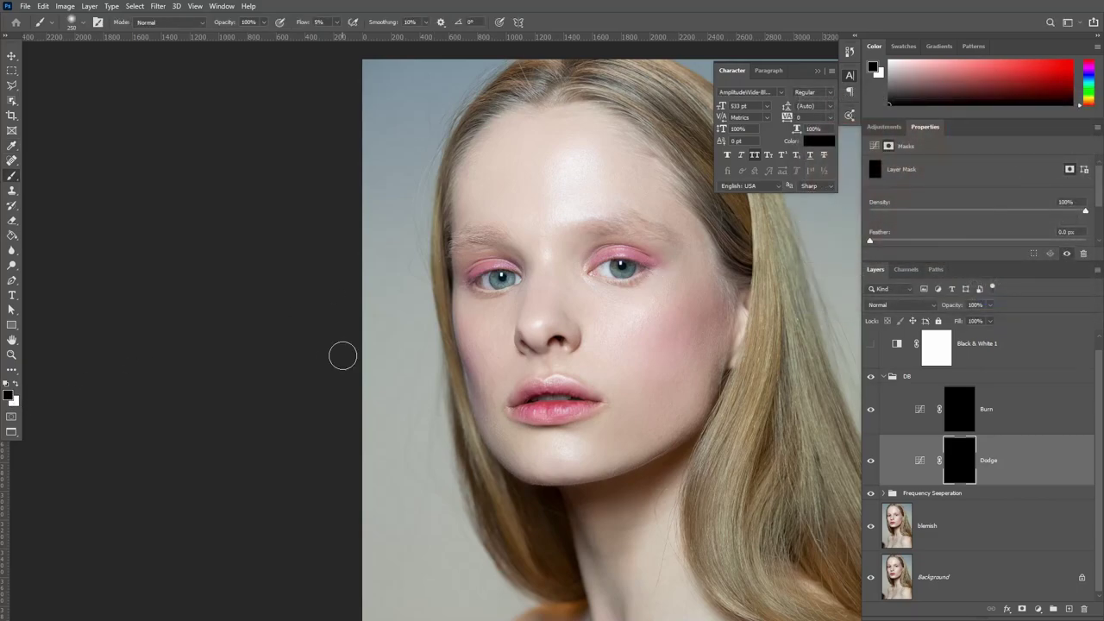
pyautogui.press('x')
pyautogui.moveTo(540, 414); pyautogui.dragTo(562, 410)
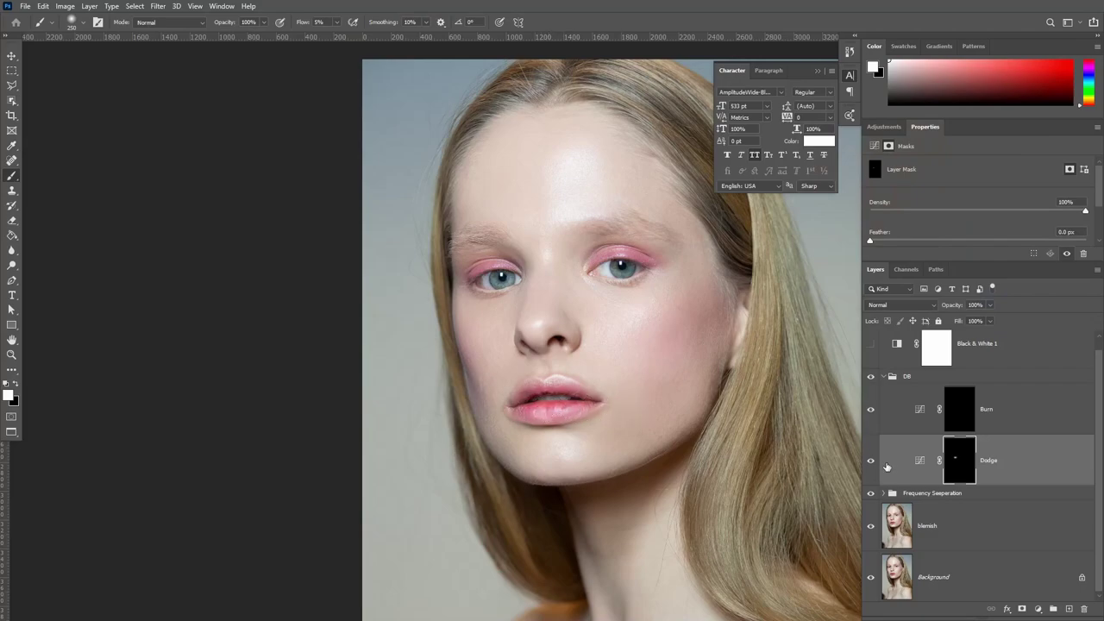
pyautogui.click(870, 463)
# - Zoom into the right eye, shrink the brush and set its flow to 58%
pyautogui.scroll(3, 614, 249)
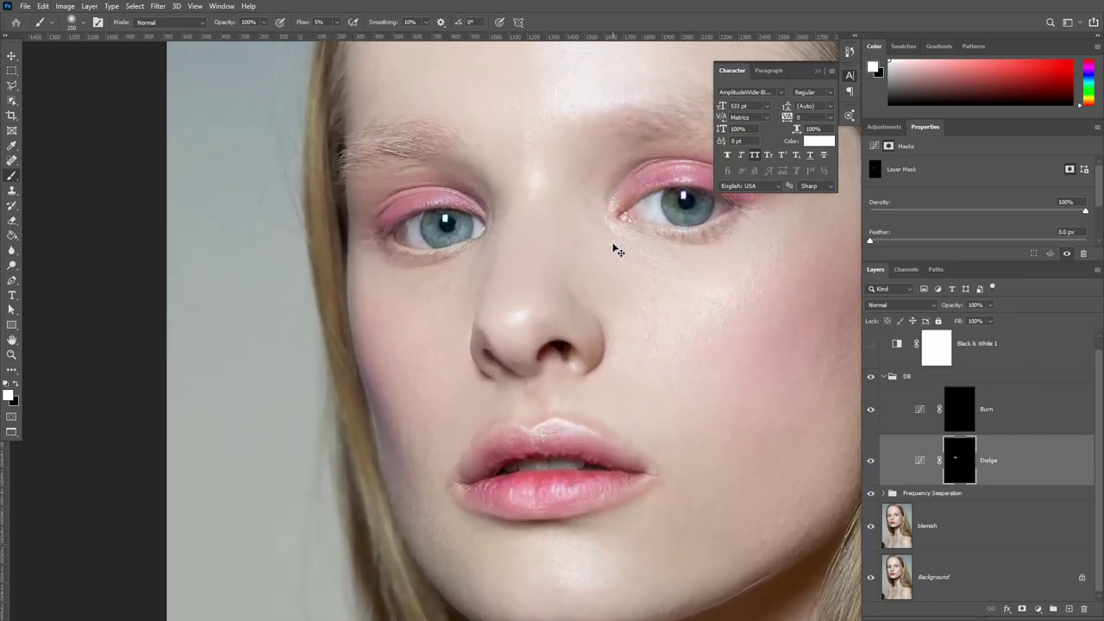
pyautogui.scroll(-2, 599, 308)
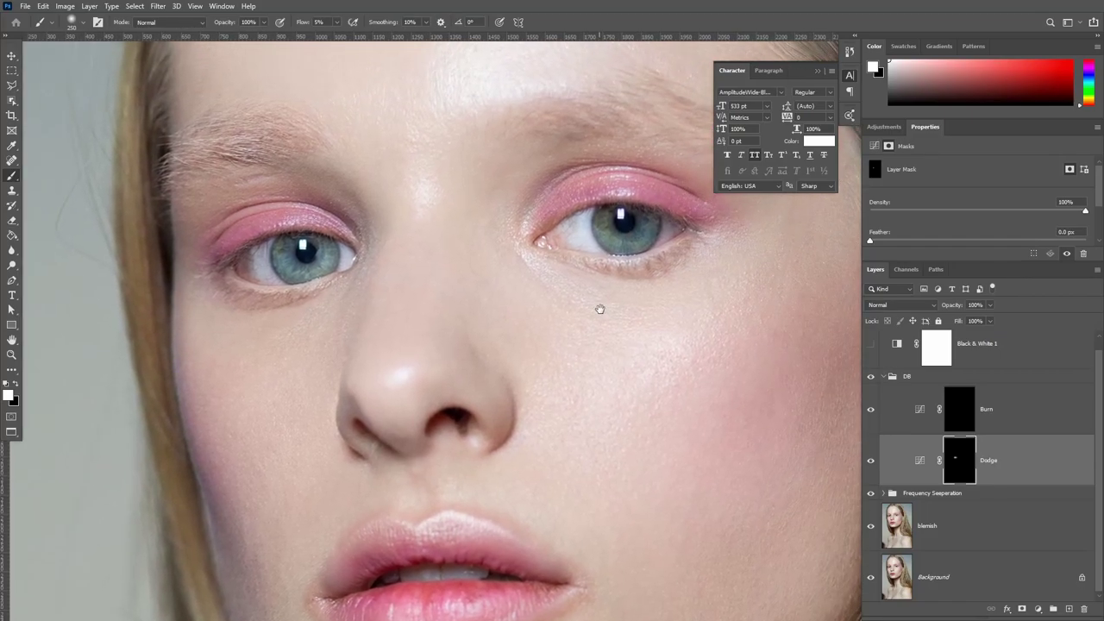
pyautogui.scroll(2, 601, 296)
pyautogui.scroll(3, 599, 289)
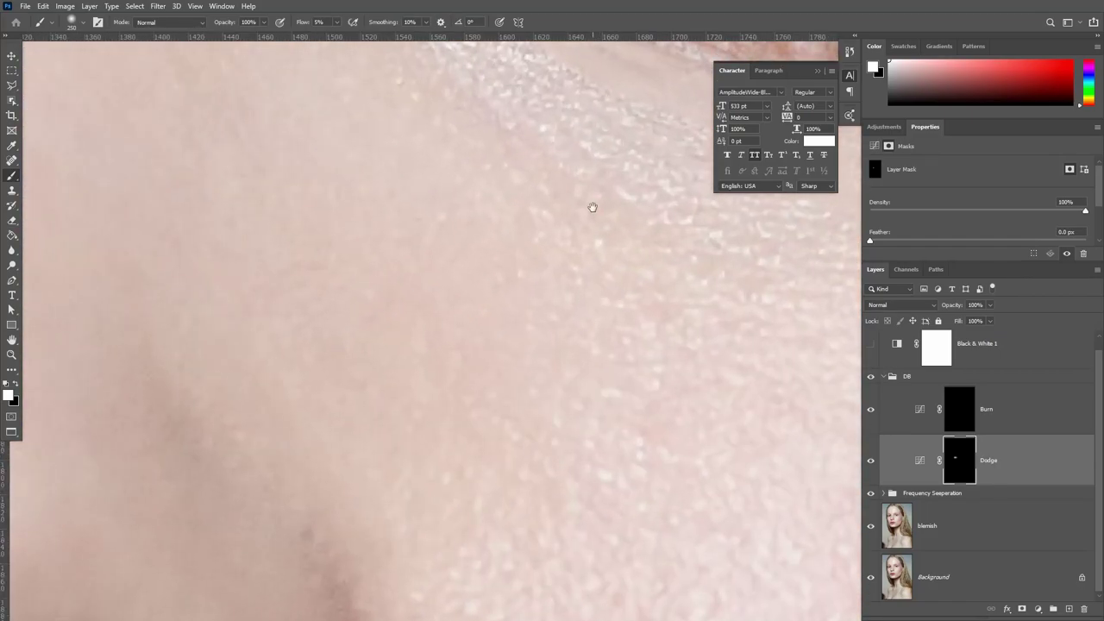
pyautogui.moveTo(591, 207); pyautogui.dragTo(486, 362)
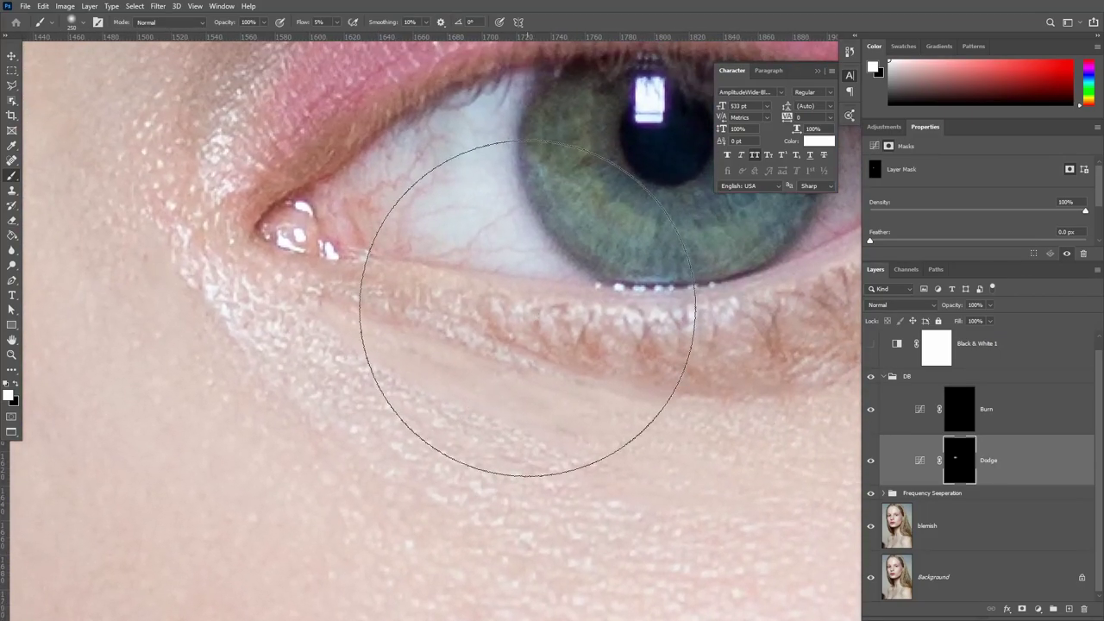
pyautogui.press('[')
pyautogui.press('[')
pyautogui.press('[')
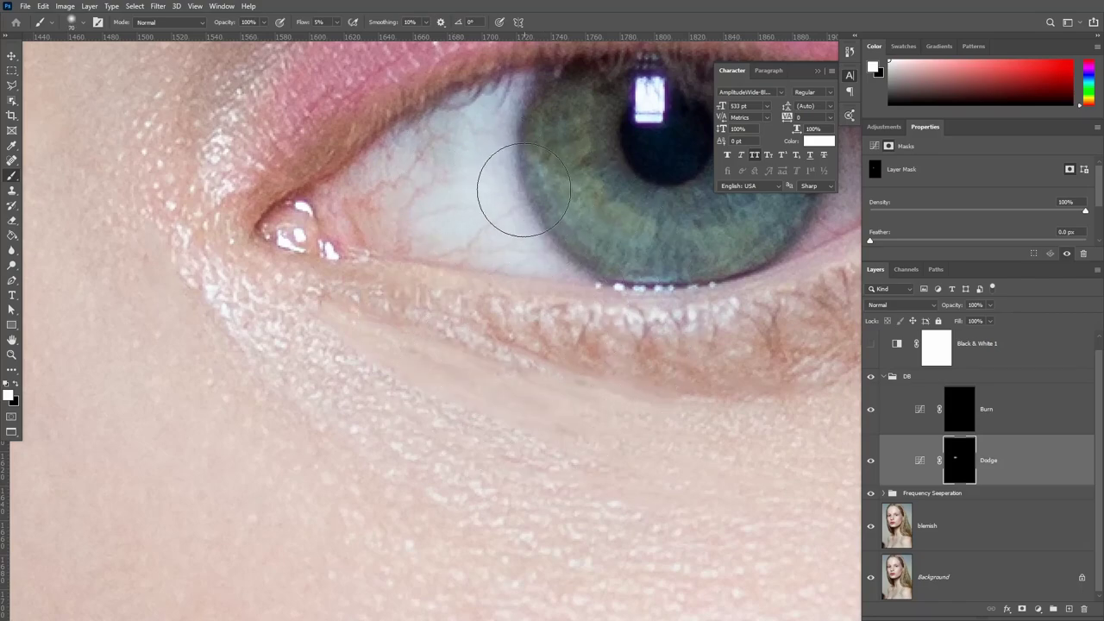
pyautogui.press('[')
pyautogui.press('[')
pyautogui.press('[')
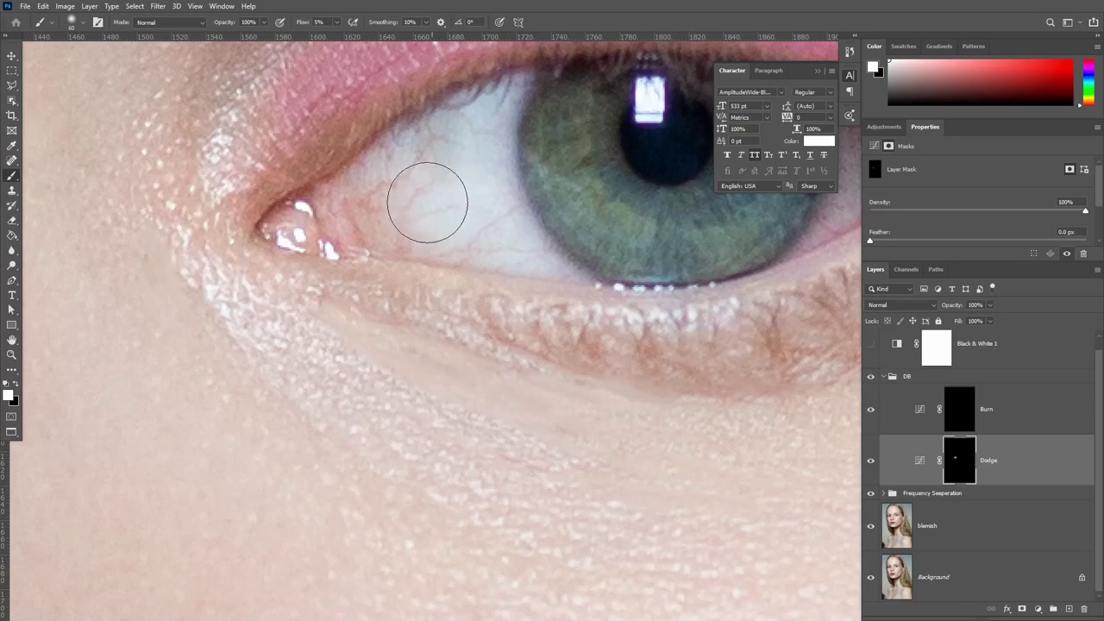
pyautogui.click(337, 22)
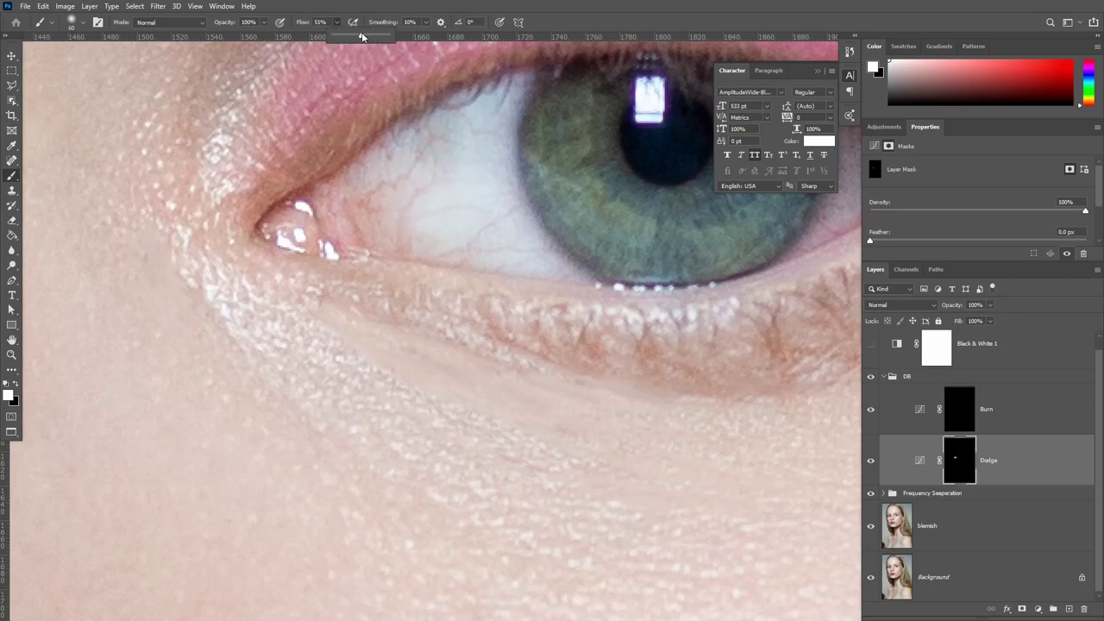
pyautogui.click(393, 75)
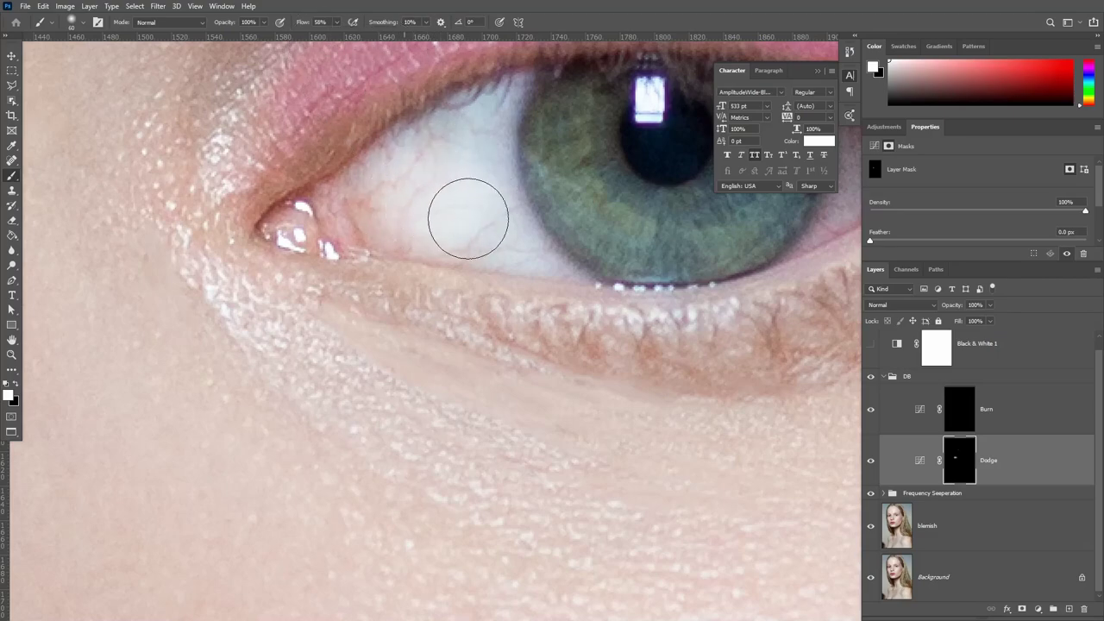
# - Brighten the upper, inner and lower eye white and the inner corner with a smaller brush
pyautogui.press('[')
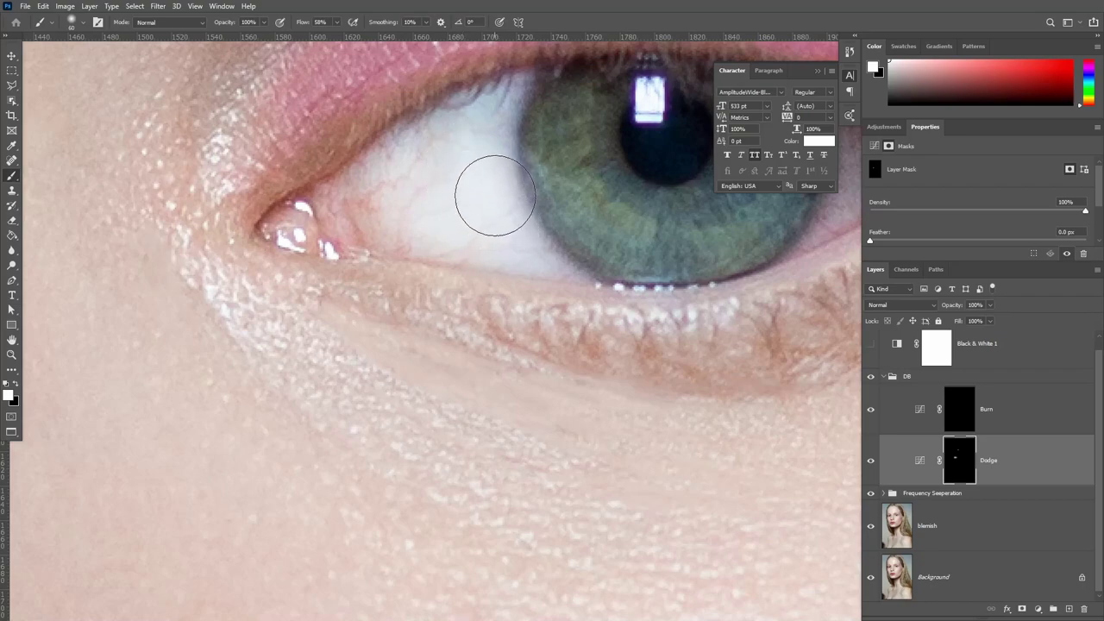
pyautogui.press('[')
pyautogui.press('[')
pyautogui.press('[')
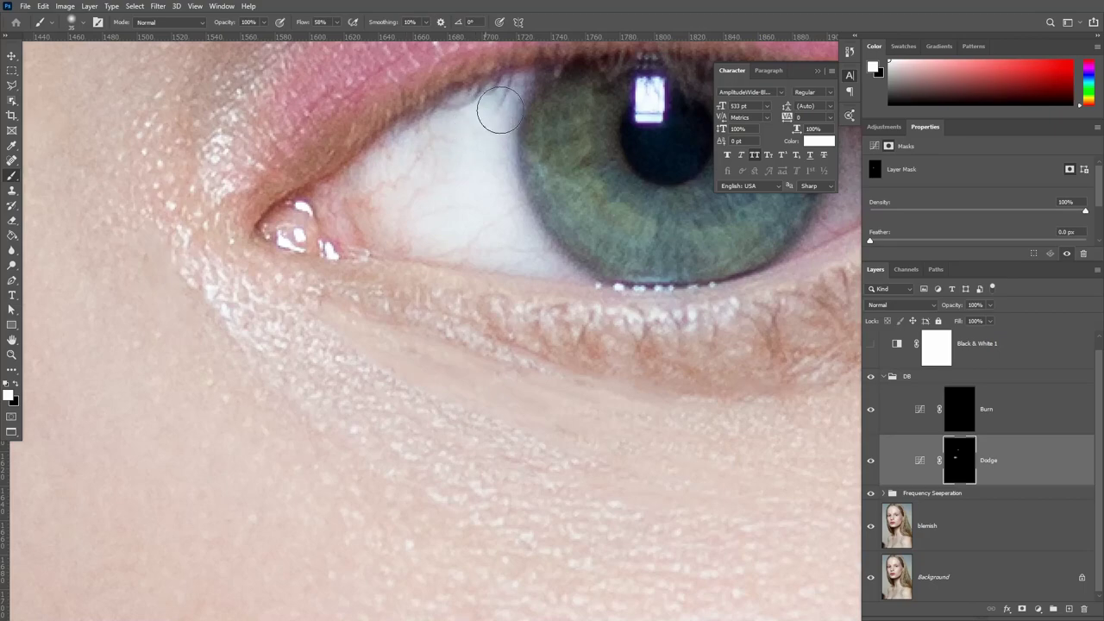
pyautogui.moveTo(499, 122); pyautogui.dragTo(500, 229)
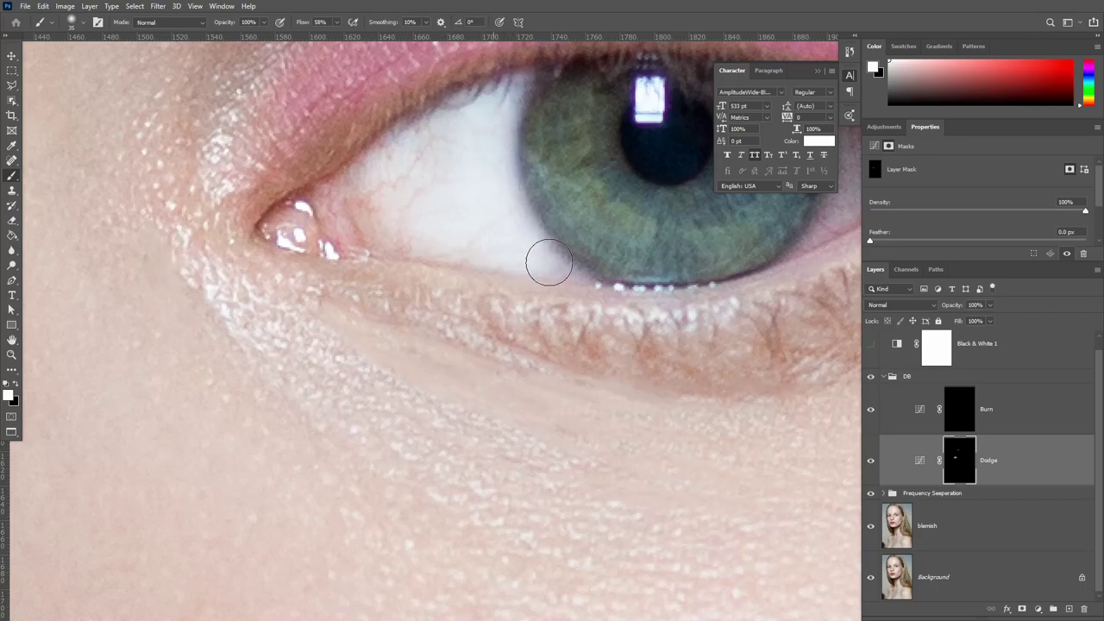
pyautogui.moveTo(382, 202); pyautogui.dragTo(382, 221)
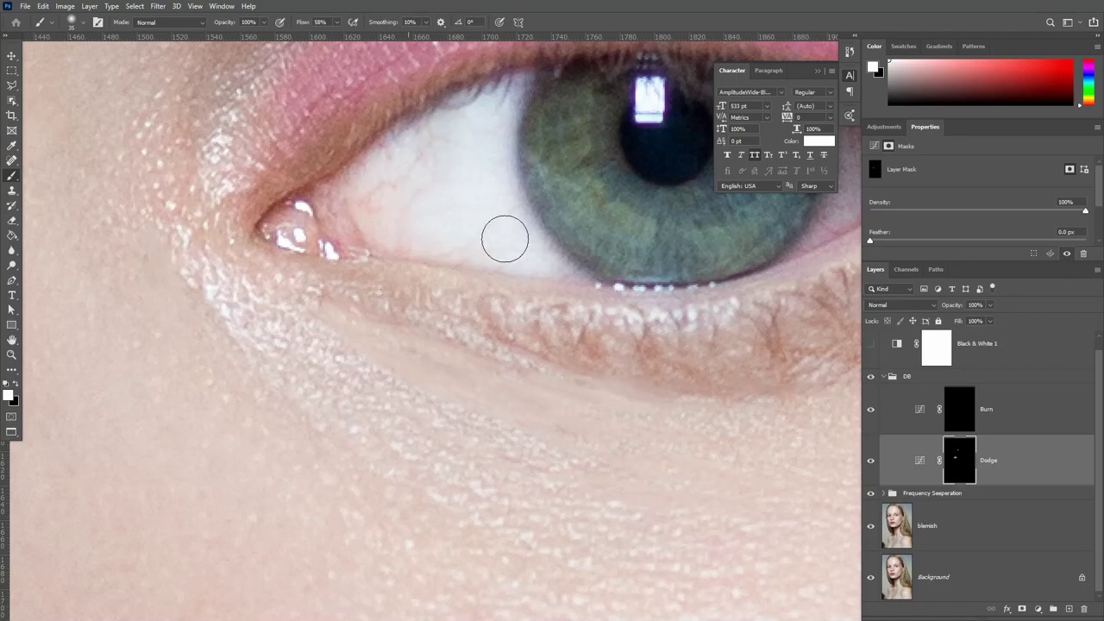
pyautogui.moveTo(460, 225); pyautogui.dragTo(461, 207)
pyautogui.moveTo(310, 227); pyautogui.dragTo(342, 231)
pyautogui.moveTo(569, 187); pyautogui.dragTo(409, 248)
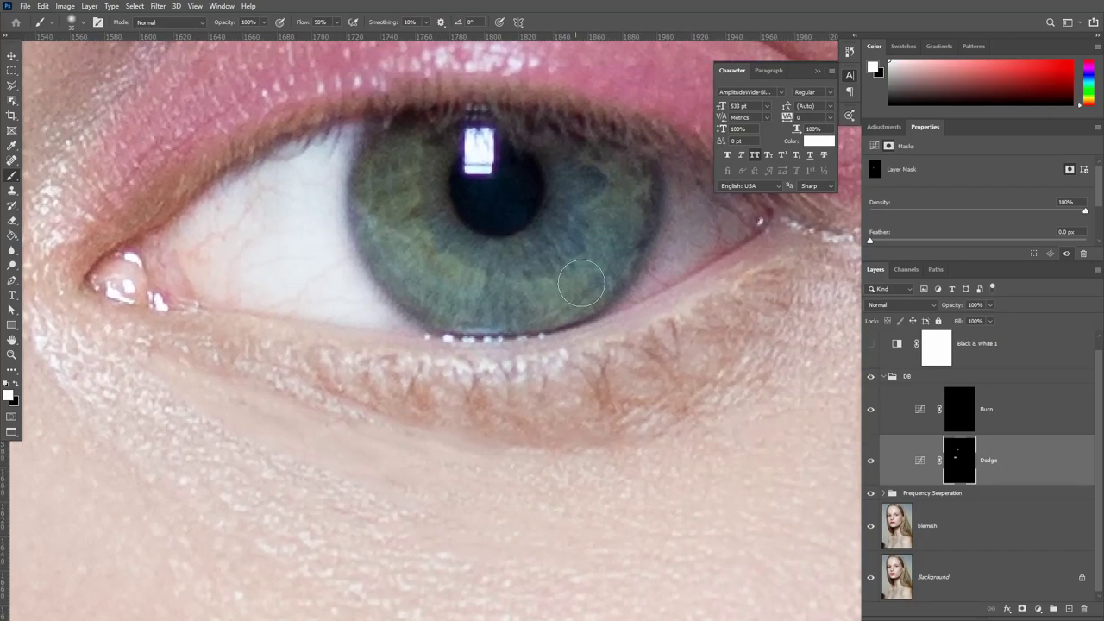
pyautogui.moveTo(685, 250)
pyautogui.mouseDown()
pyautogui.moveTo(661, 253)
pyautogui.moveTo(716, 231)
pyautogui.moveTo(690, 233)
pyautogui.moveTo(698, 222)
pyautogui.moveTo(707, 229)
pyautogui.moveTo(670, 258)
pyautogui.moveTo(710, 208)
pyautogui.mouseUp()
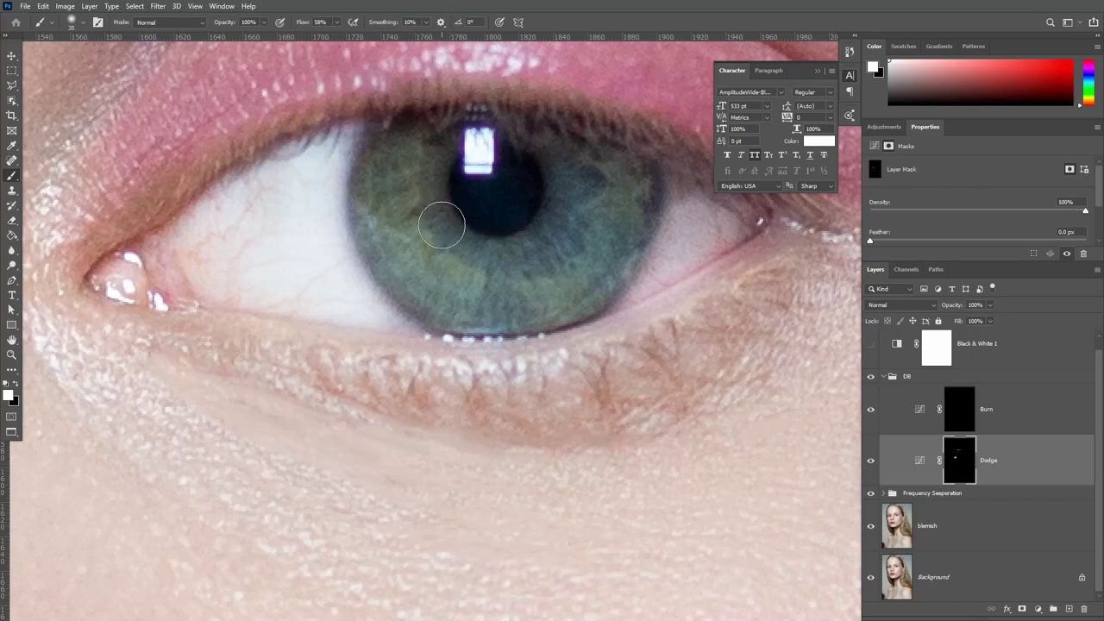
# - Brighten the eye white near the outer corner, beside the iris and below it
pyautogui.scroll(-3, 489, 213)
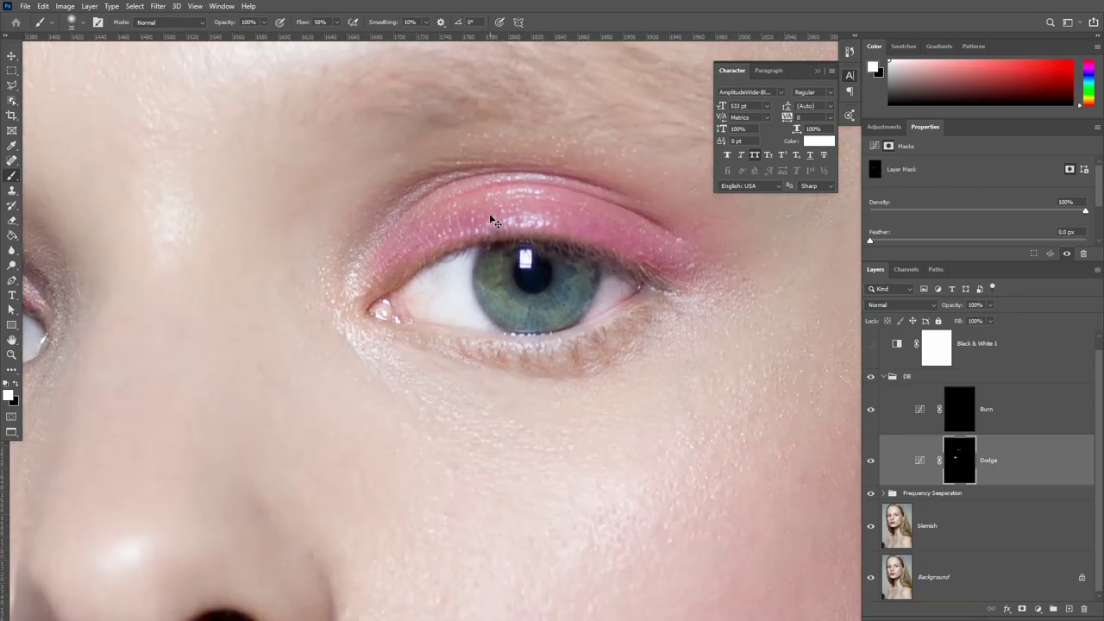
pyautogui.scroll(-3, 488, 213)
pyautogui.scroll(-2, 489, 213)
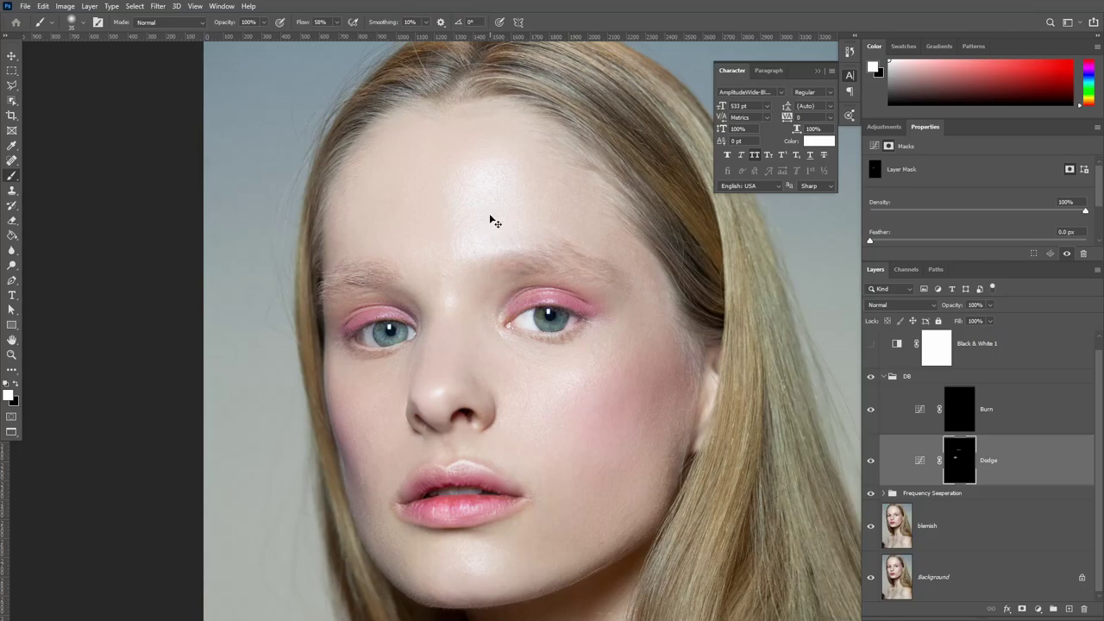
pyautogui.scroll(2, 488, 217)
pyautogui.scroll(2, 489, 217)
pyautogui.scroll(2, 489, 218)
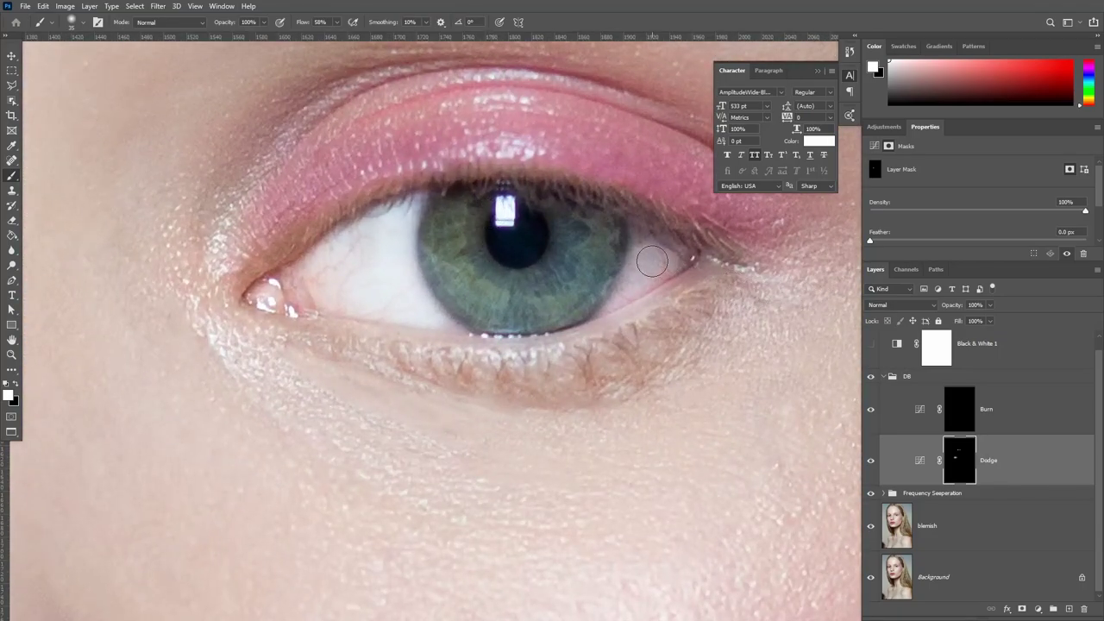
pyautogui.moveTo(572, 291)
pyautogui.mouseDown()
pyautogui.moveTo(579, 320)
pyautogui.moveTo(601, 309)
pyautogui.mouseUp()
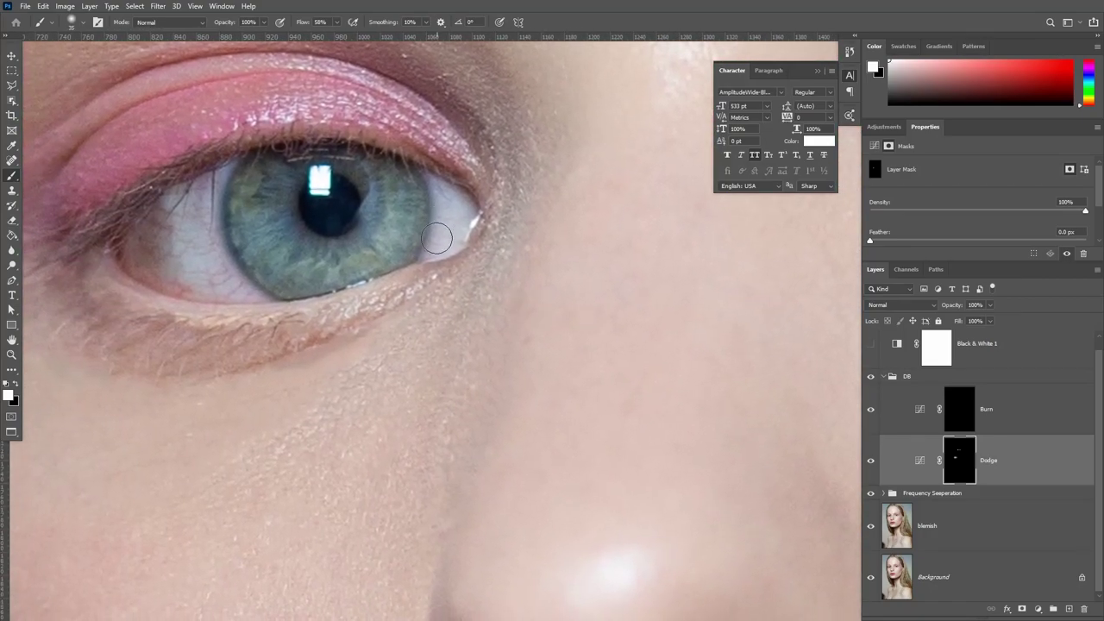
pyautogui.moveTo(436, 238)
pyautogui.mouseDown()
pyautogui.moveTo(454, 210)
pyautogui.moveTo(437, 208)
pyautogui.moveTo(575, 221)
pyautogui.mouseUp()
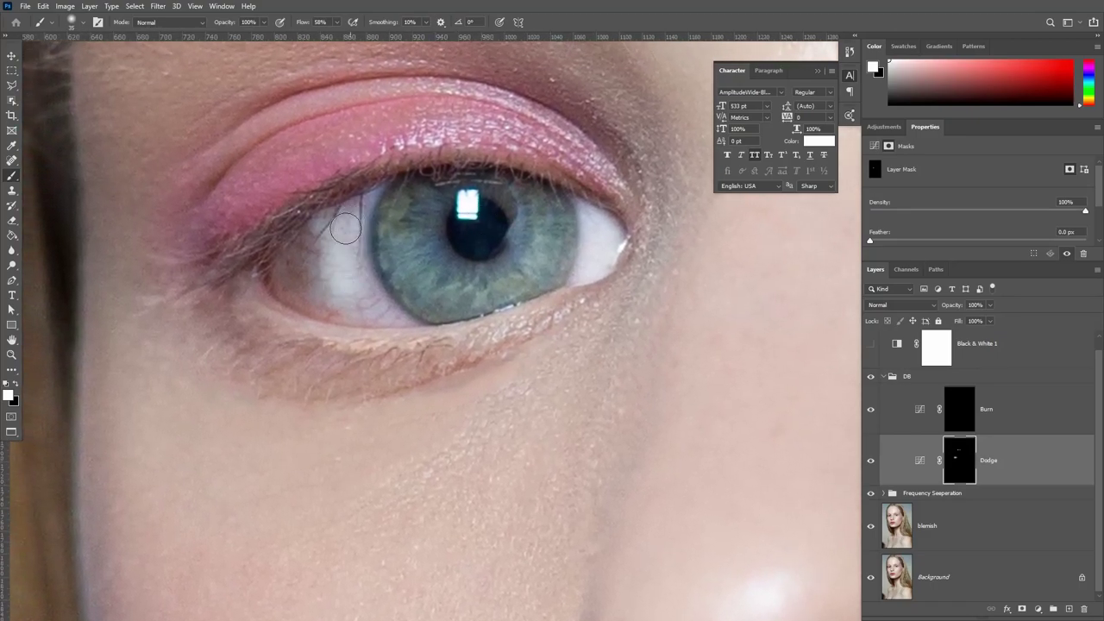
pyautogui.moveTo(345, 227)
pyautogui.mouseDown()
pyautogui.moveTo(353, 285)
pyautogui.moveTo(353, 221)
pyautogui.moveTo(325, 281)
pyautogui.moveTo(315, 256)
pyautogui.moveTo(310, 293)
pyautogui.moveTo(352, 307)
pyautogui.moveTo(308, 291)
pyautogui.moveTo(355, 285)
pyautogui.moveTo(387, 316)
pyautogui.moveTo(357, 247)
pyautogui.moveTo(340, 242)
pyautogui.moveTo(350, 212)
pyautogui.mouseUp()
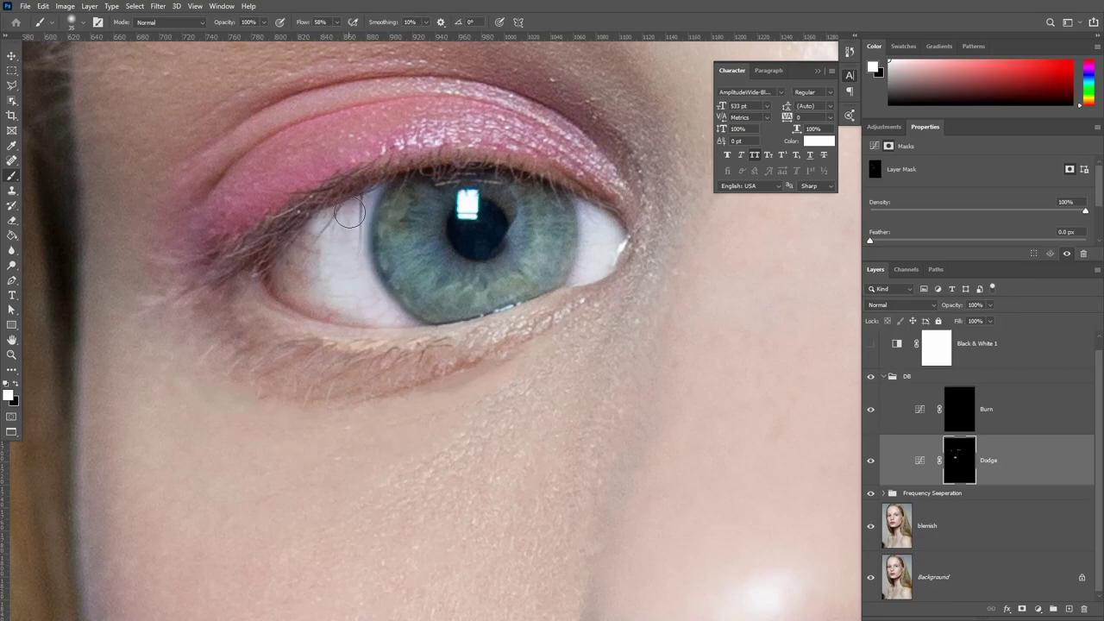
pyautogui.moveTo(307, 276); pyautogui.dragTo(355, 302)
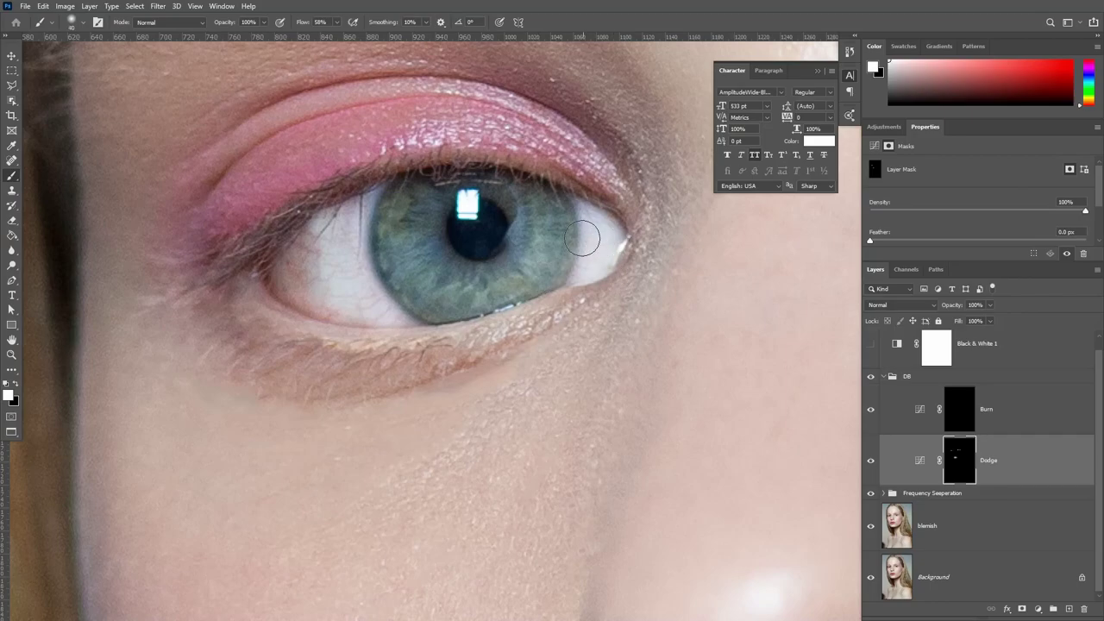
# - Enlarge the brush and lighten the iris, including its right and lower parts
pyautogui.press(']')
pyautogui.press(']')
pyautogui.press(']')
pyautogui.moveTo(425, 247)
pyautogui.mouseDown()
pyautogui.moveTo(432, 259)
pyautogui.moveTo(479, 263)
pyautogui.moveTo(524, 251)
pyautogui.moveTo(457, 259)
pyautogui.mouseUp()
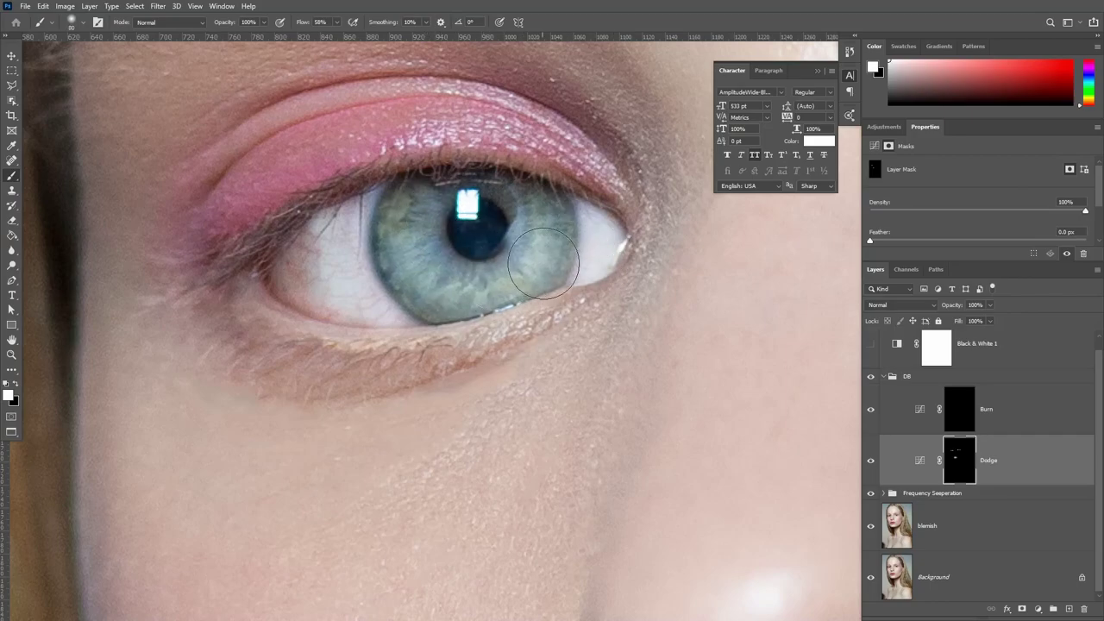
pyautogui.moveTo(827, 244)
pyautogui.mouseDown()
pyautogui.moveTo(486, 289)
pyautogui.moveTo(451, 250)
pyautogui.mouseUp()
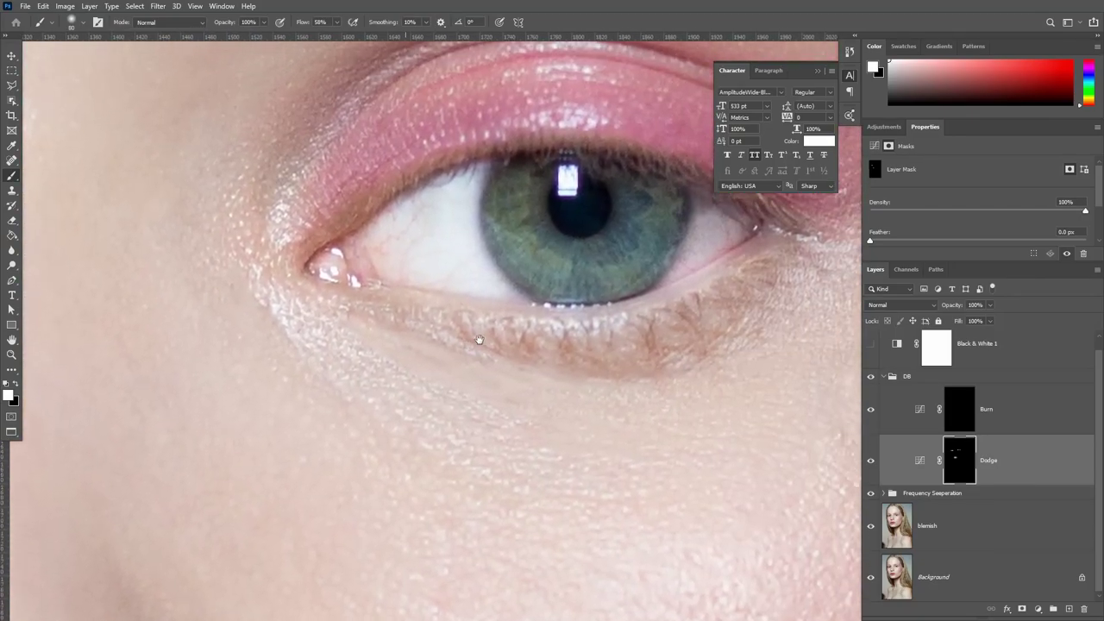
pyautogui.moveTo(540, 273)
pyautogui.mouseDown()
pyautogui.moveTo(595, 259)
pyautogui.moveTo(645, 221)
pyautogui.moveTo(603, 207)
pyautogui.moveTo(538, 267)
pyautogui.moveTo(589, 268)
pyautogui.mouseUp()
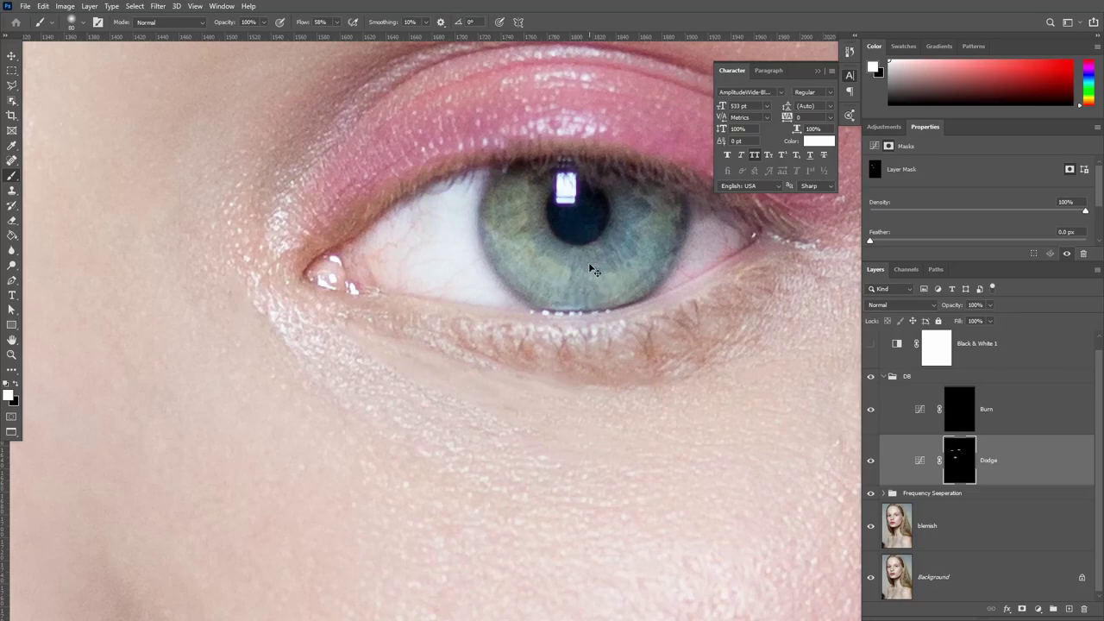
# - Re-zoom on the right-hand eye and swap the foreground colour to black
pyautogui.scroll(-2, 590, 270)
pyautogui.scroll(-2, 589, 270)
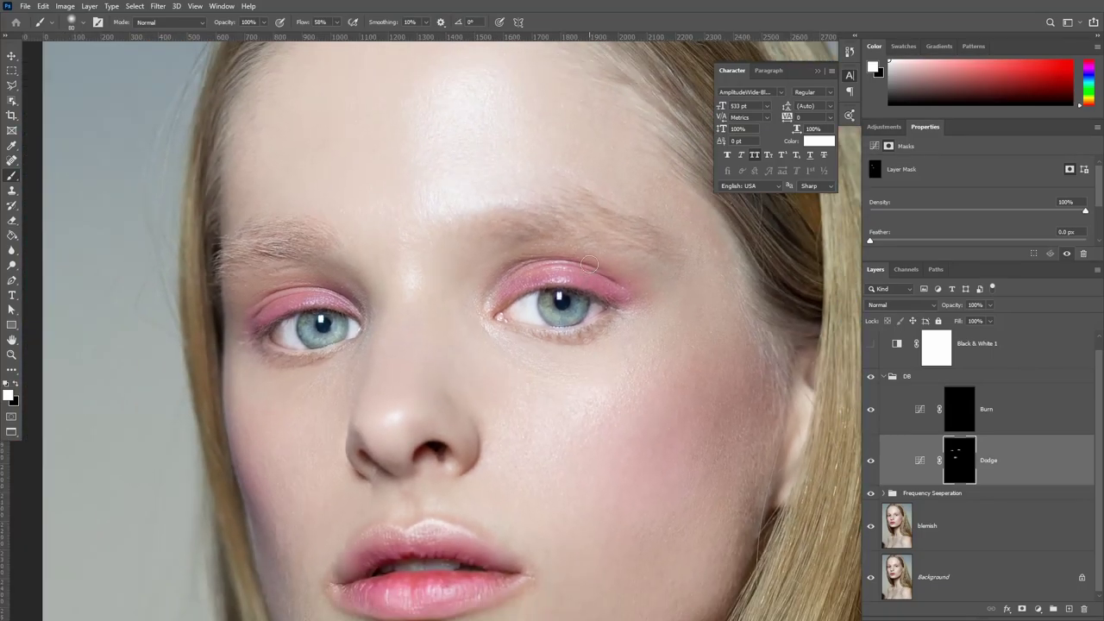
pyautogui.scroll(1, 590, 263)
pyautogui.scroll(2, 590, 263)
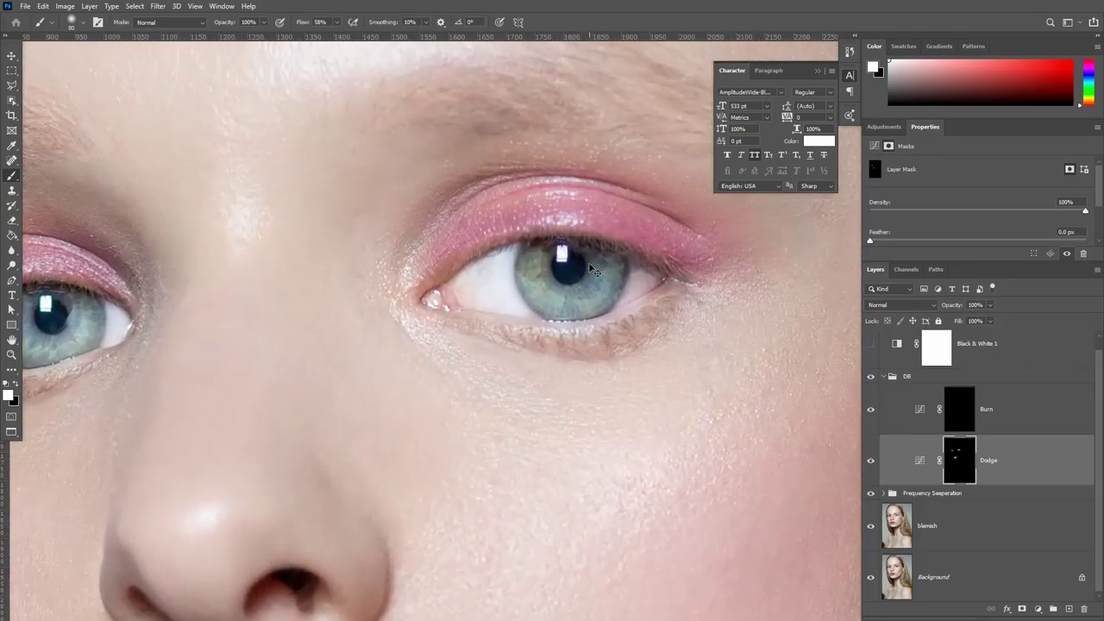
pyautogui.scroll(2, 590, 263)
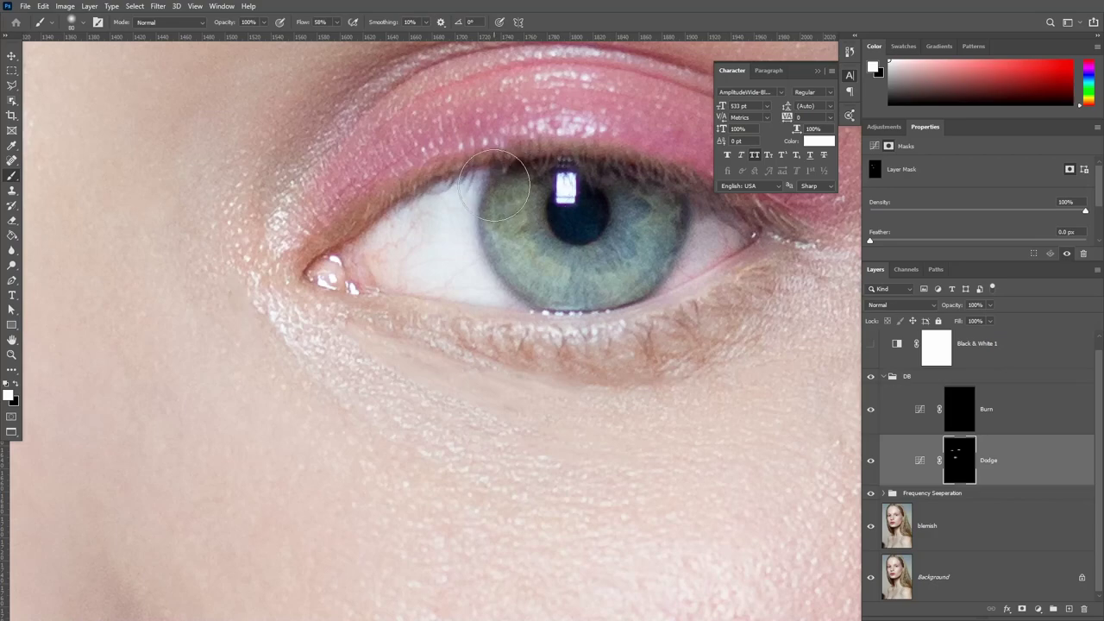
pyautogui.press('x')
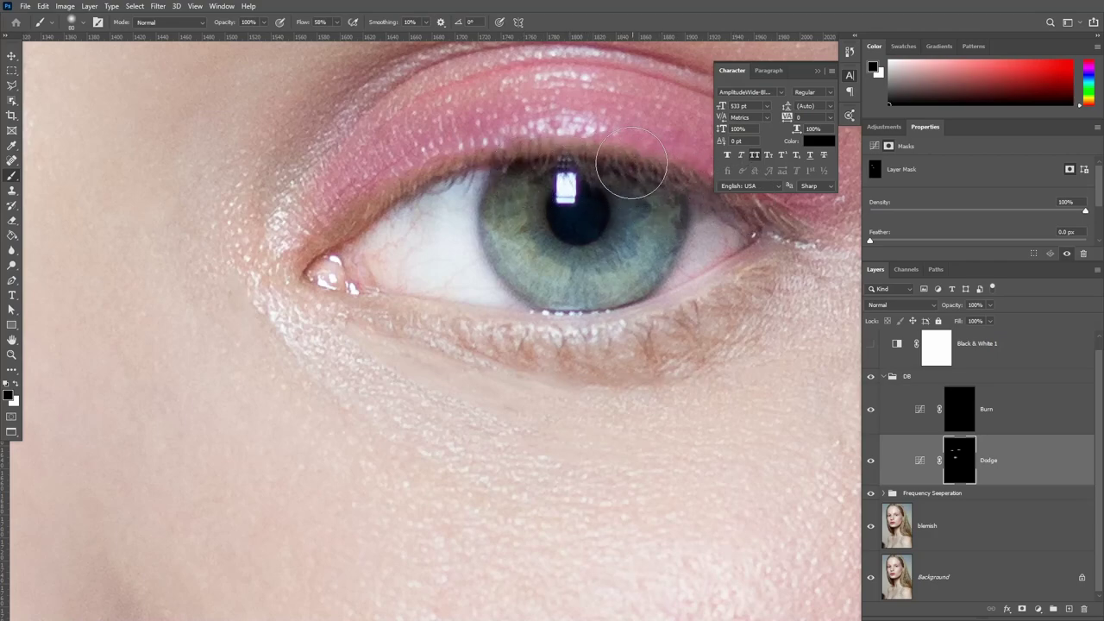
pyautogui.hscroll(3, 505, 153)
pyautogui.hscroll(2, 455, 156)
pyautogui.hscroll(1, 466, 172)
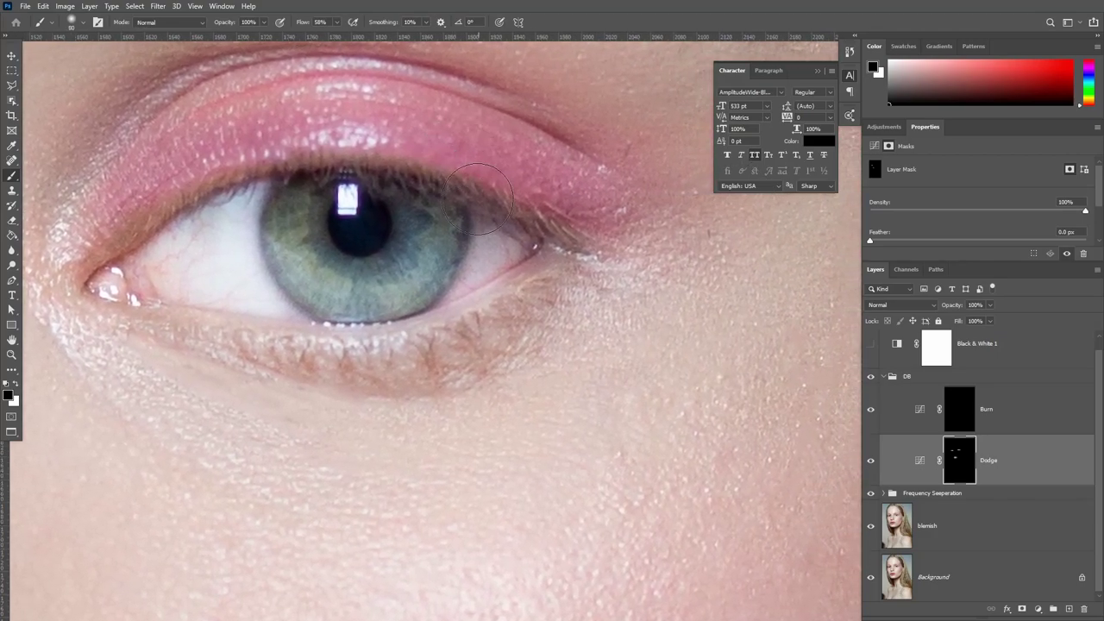
pyautogui.hscroll(-3, 595, 207)
# - Zoom out to both eyes and flick the Dodge layer off and on to compare
pyautogui.hscroll(-10, 605, 183)
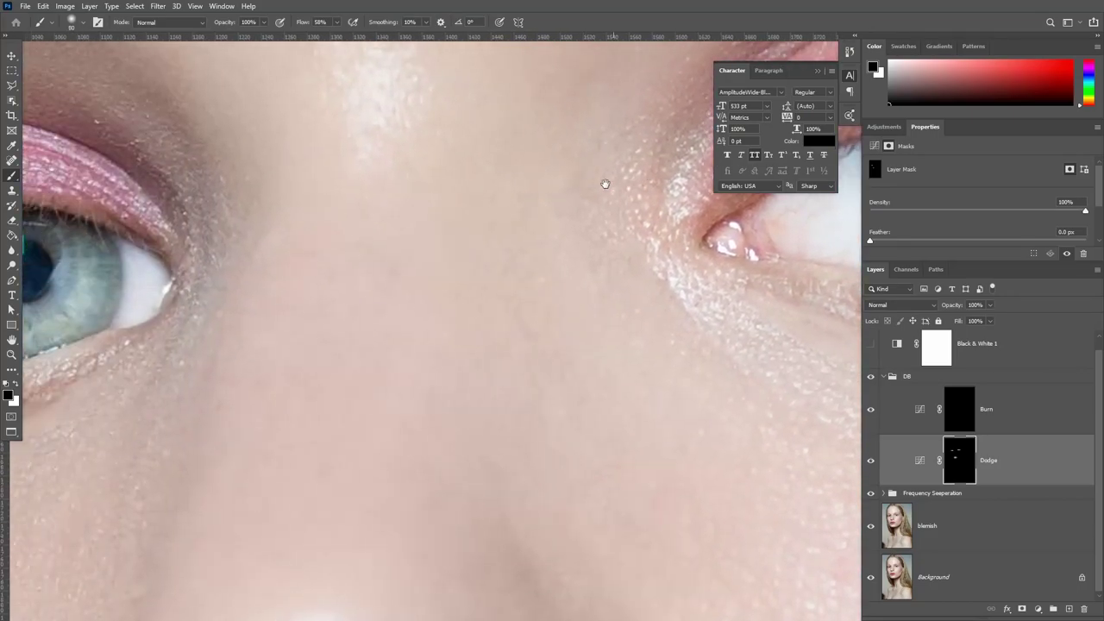
pyautogui.hscroll(-6, 605, 183)
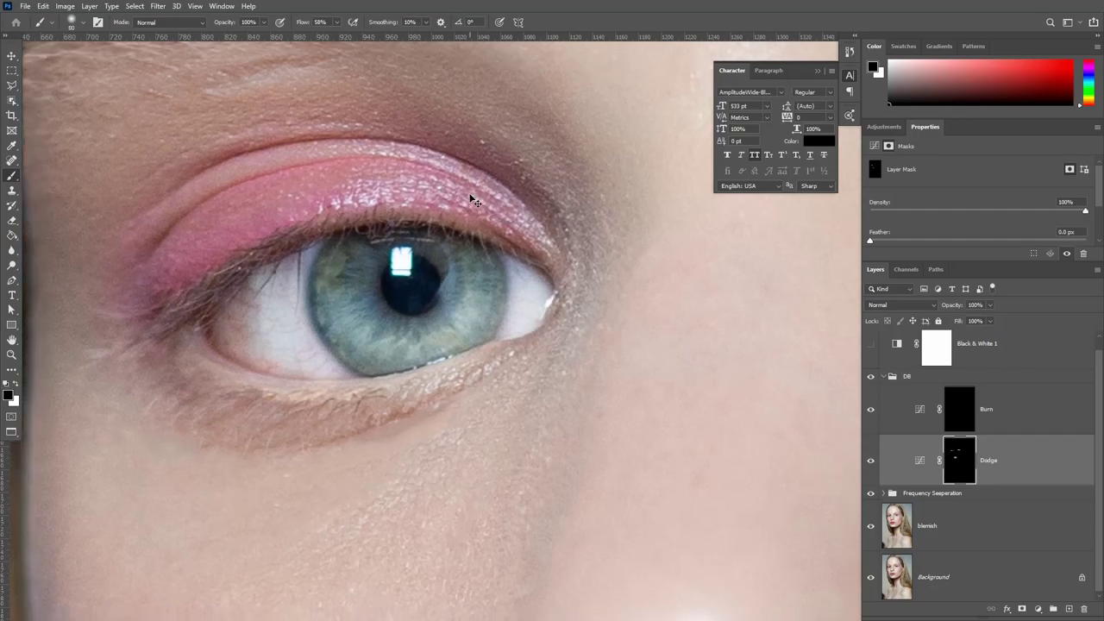
pyautogui.hotkey('ctrl', '-')
pyautogui.hotkey('ctrl', '-')
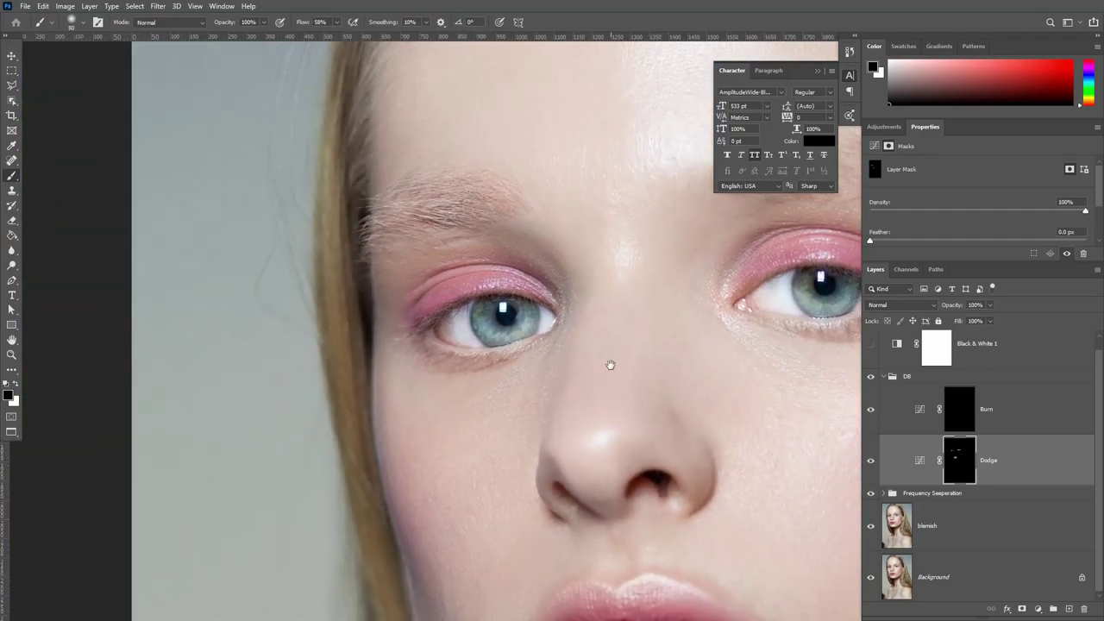
pyautogui.moveTo(610, 365); pyautogui.dragTo(455, 318)
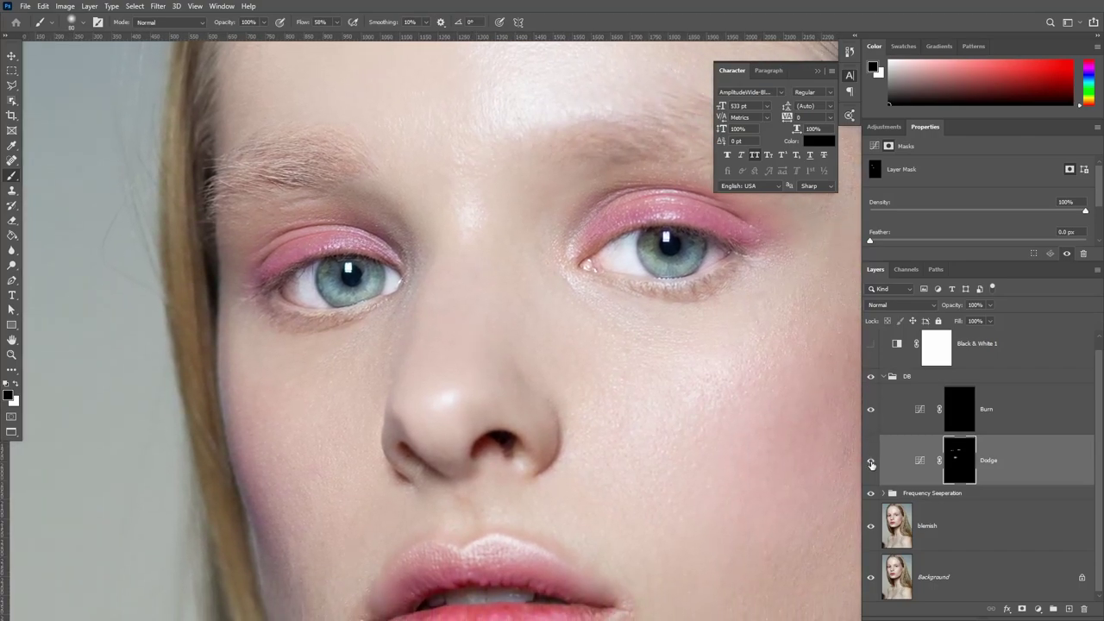
pyautogui.click(871, 463)
pyautogui.click(871, 463)
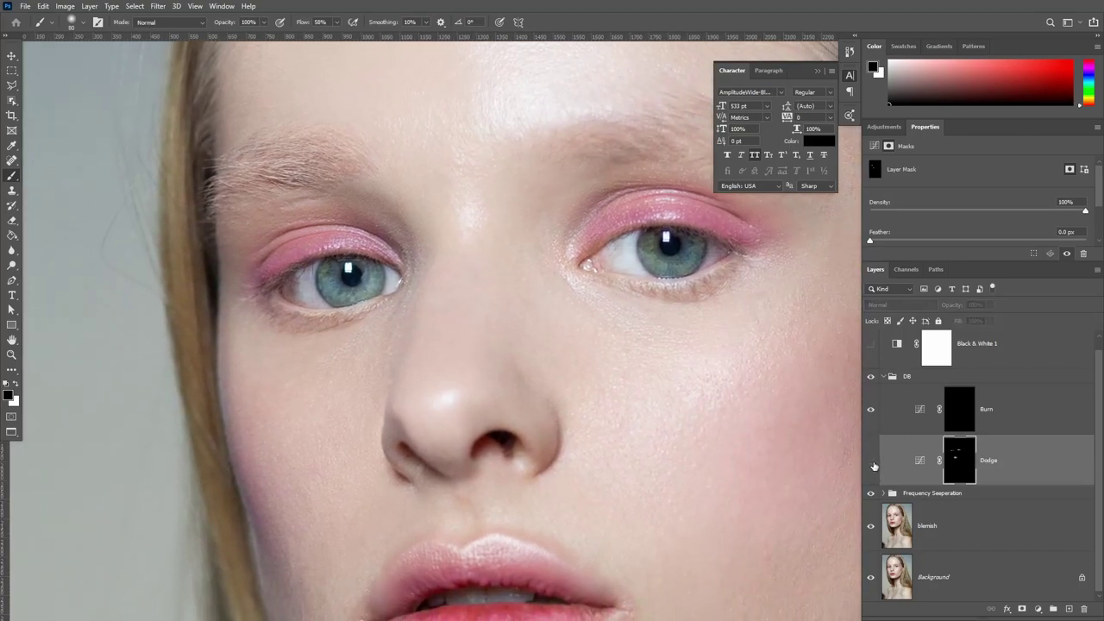
pyautogui.click(871, 461)
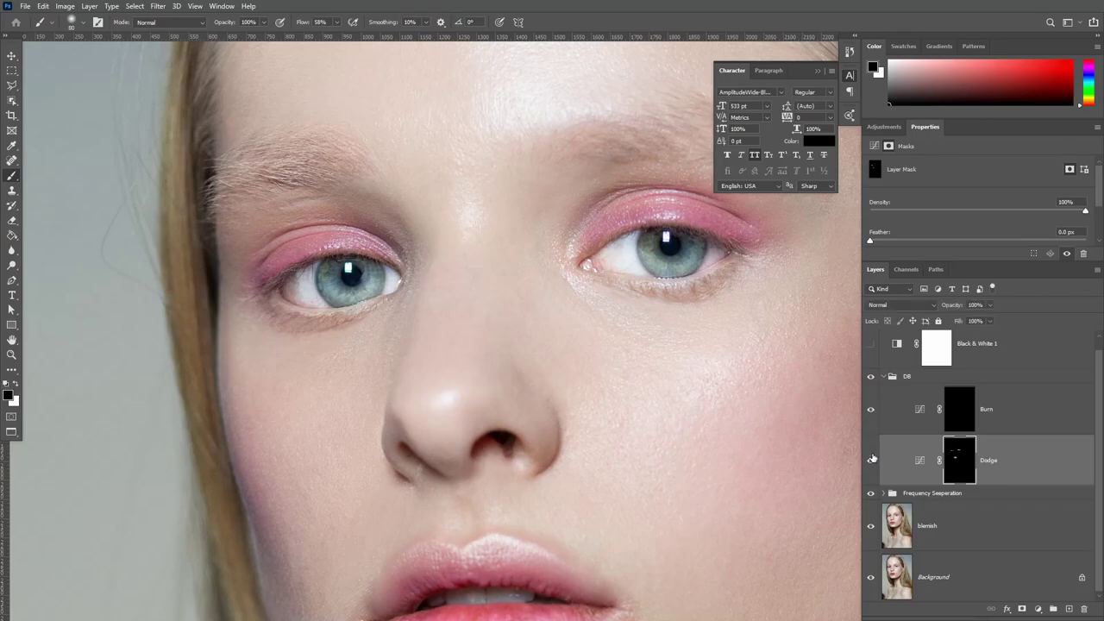
pyautogui.hotkey('ctrl', '-')
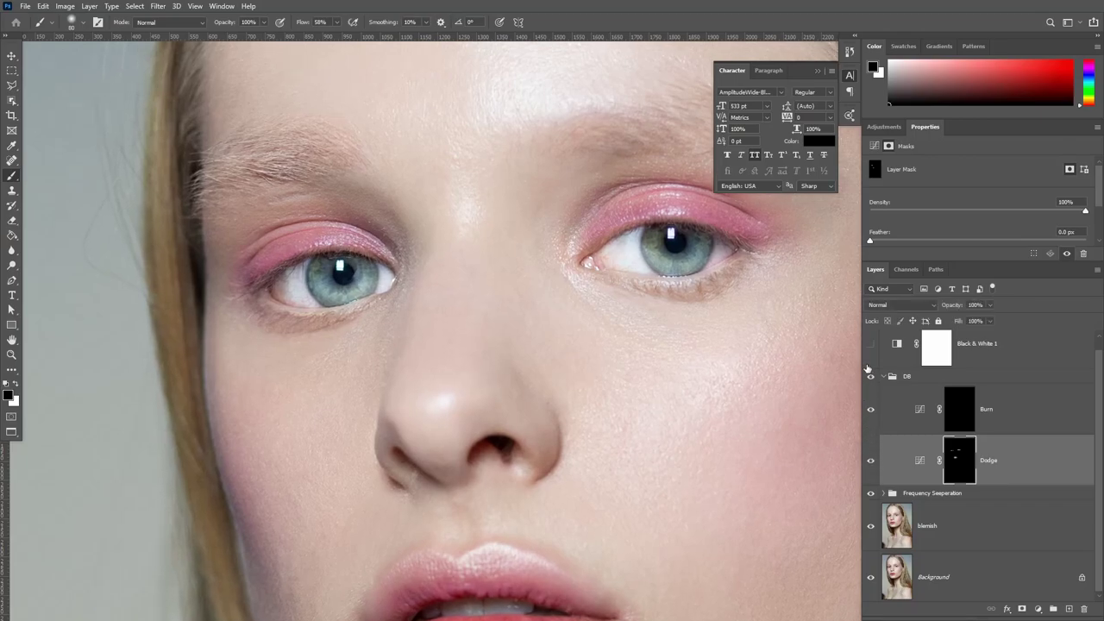
pyautogui.hotkey('ctrl', '-')
pyautogui.hotkey('ctrl', '-')
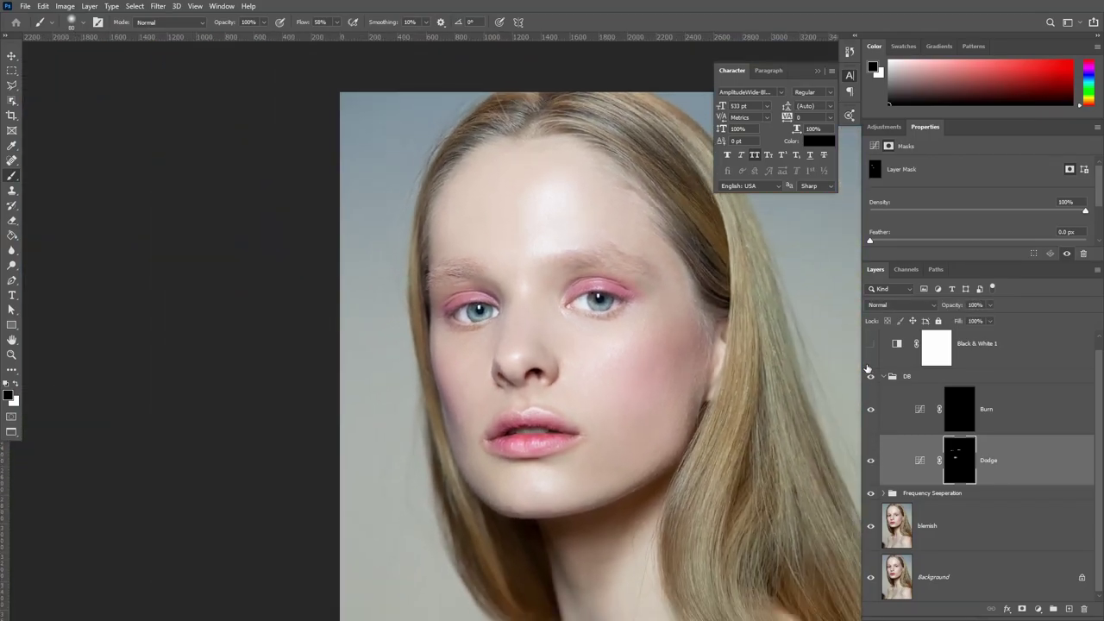
pyautogui.hotkey('ctrl', '+')
pyautogui.hotkey('ctrl', '+')
pyautogui.hotkey('ctrl', '+')
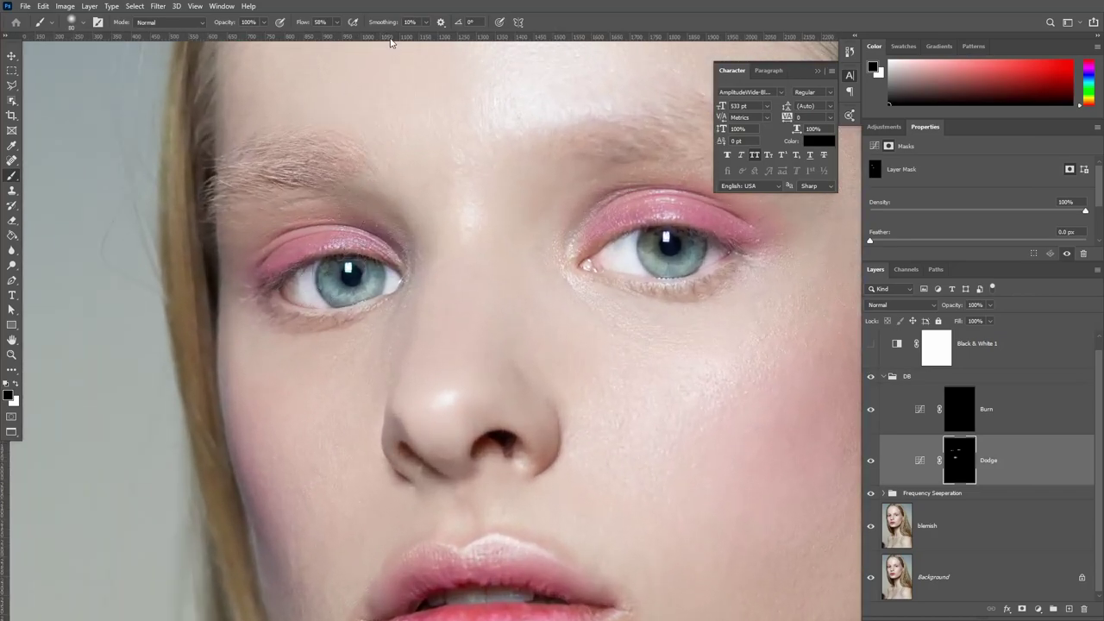
# - Set brush flow to 22%, re-compare the Dodge layer on the whole face, then lower flow to 5%
pyautogui.click(337, 22)
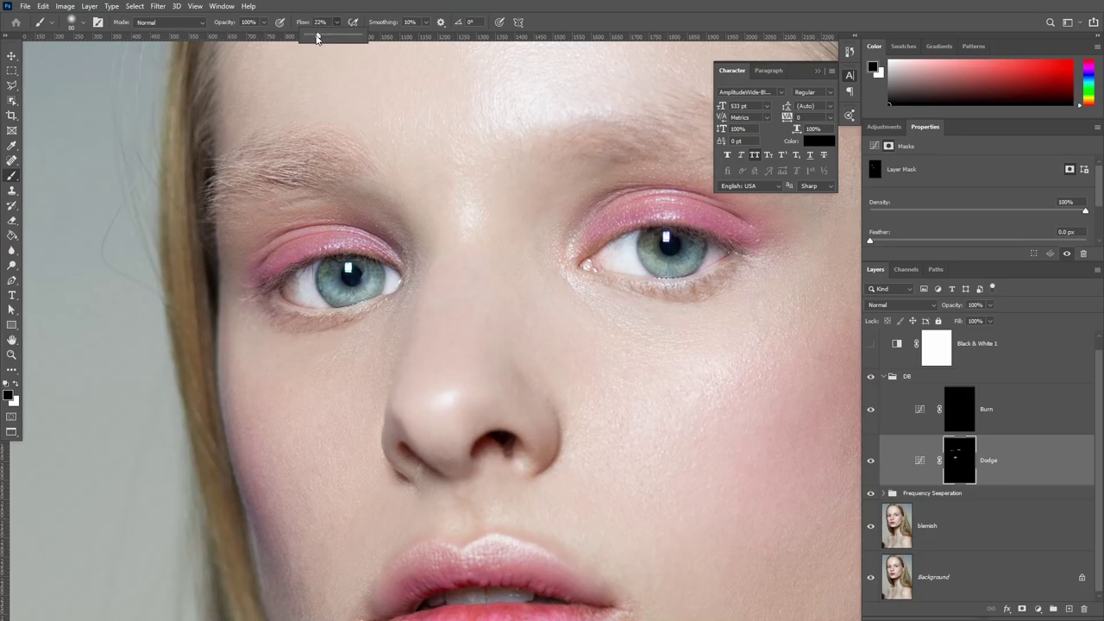
pyautogui.click(617, 263)
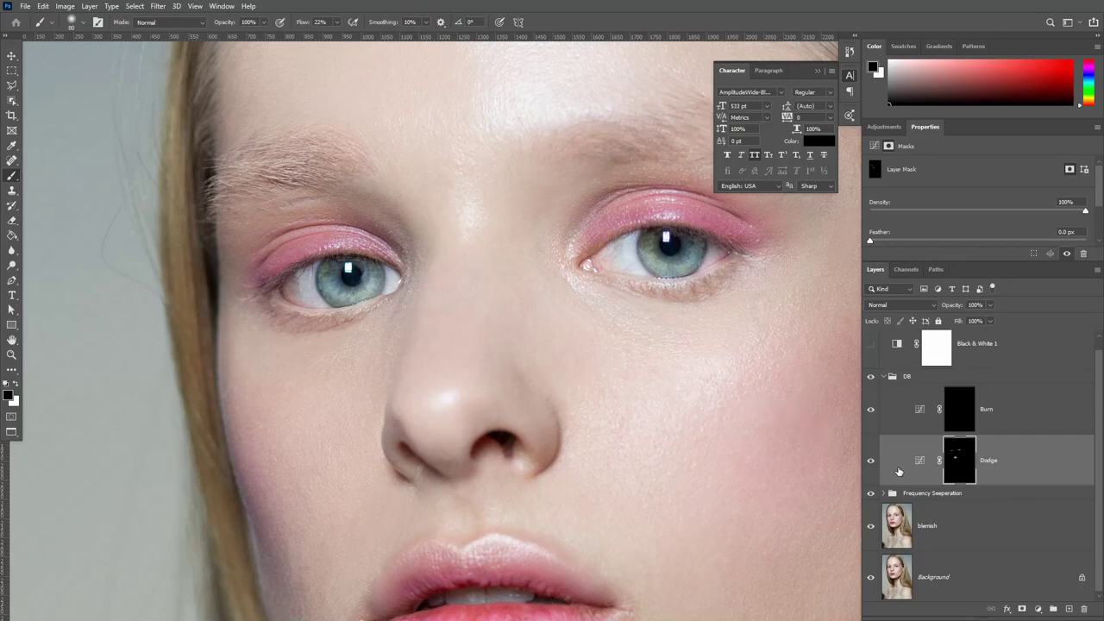
pyautogui.click(871, 462)
pyautogui.hotkey('ctrl', '0')
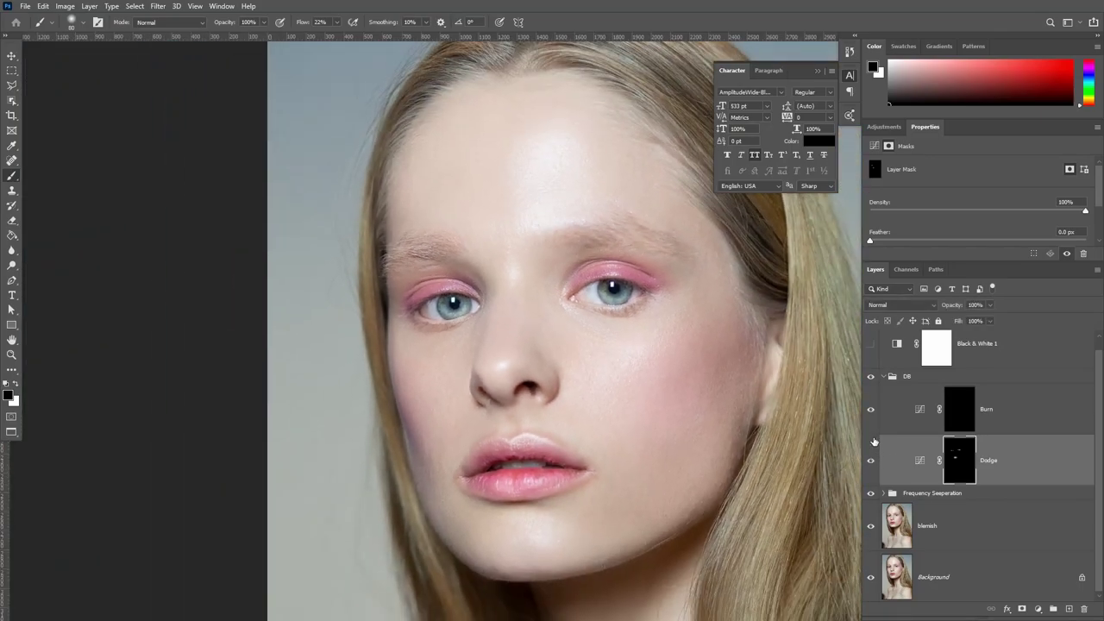
pyautogui.hotkey('ctrl', '+')
pyautogui.hotkey('ctrl', '+')
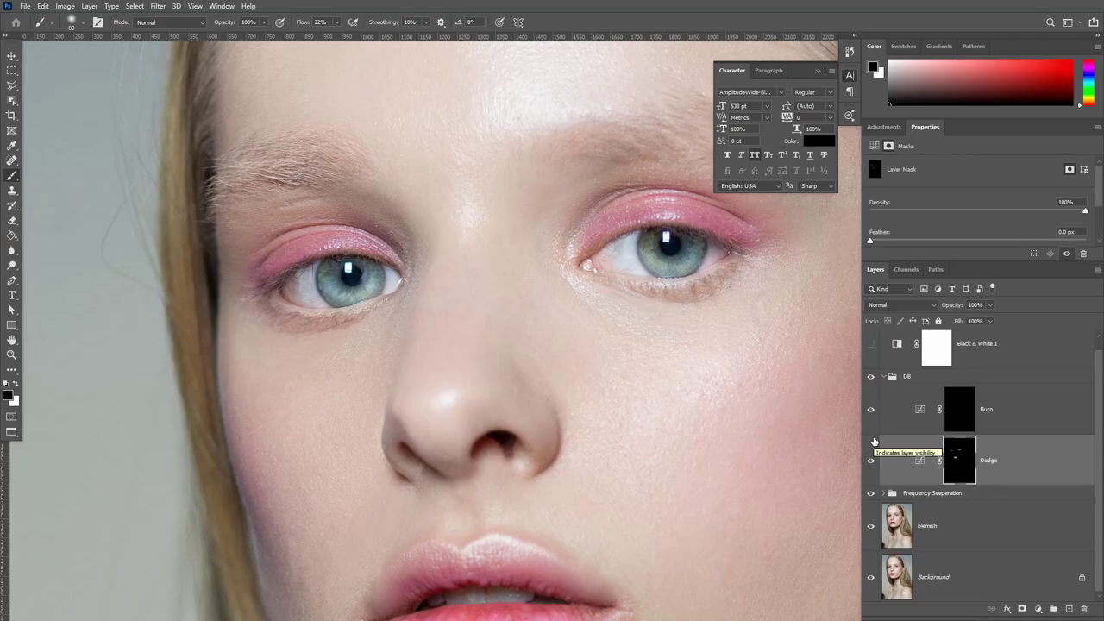
pyautogui.hotkey('ctrl', '0')
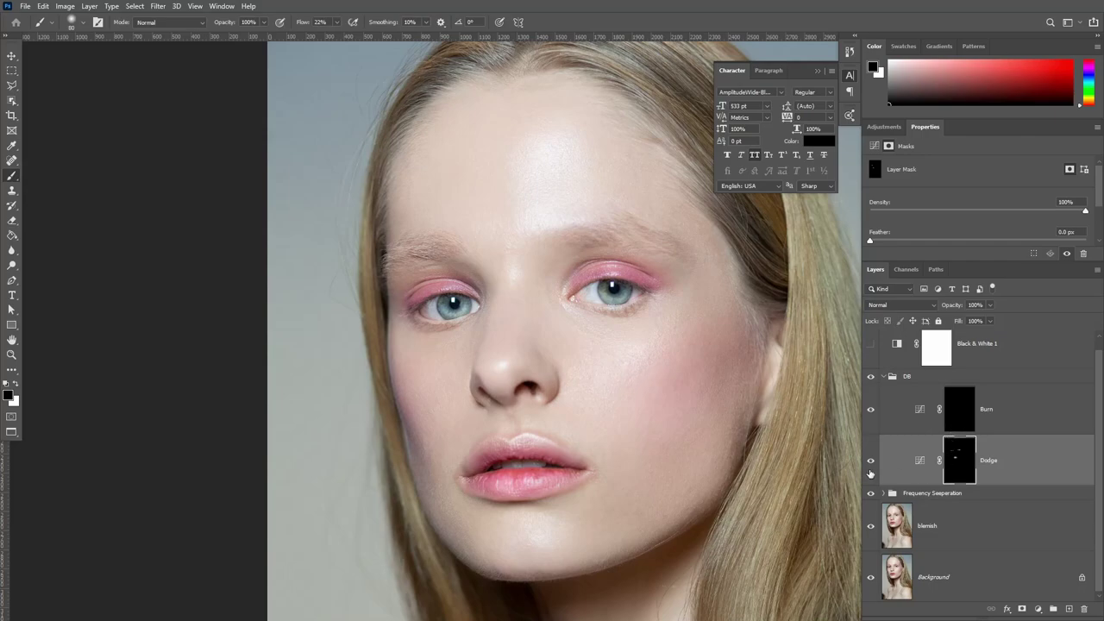
pyautogui.click(872, 466)
pyautogui.click(871, 462)
pyautogui.click(871, 461)
pyautogui.click(871, 462)
pyautogui.click(338, 23)
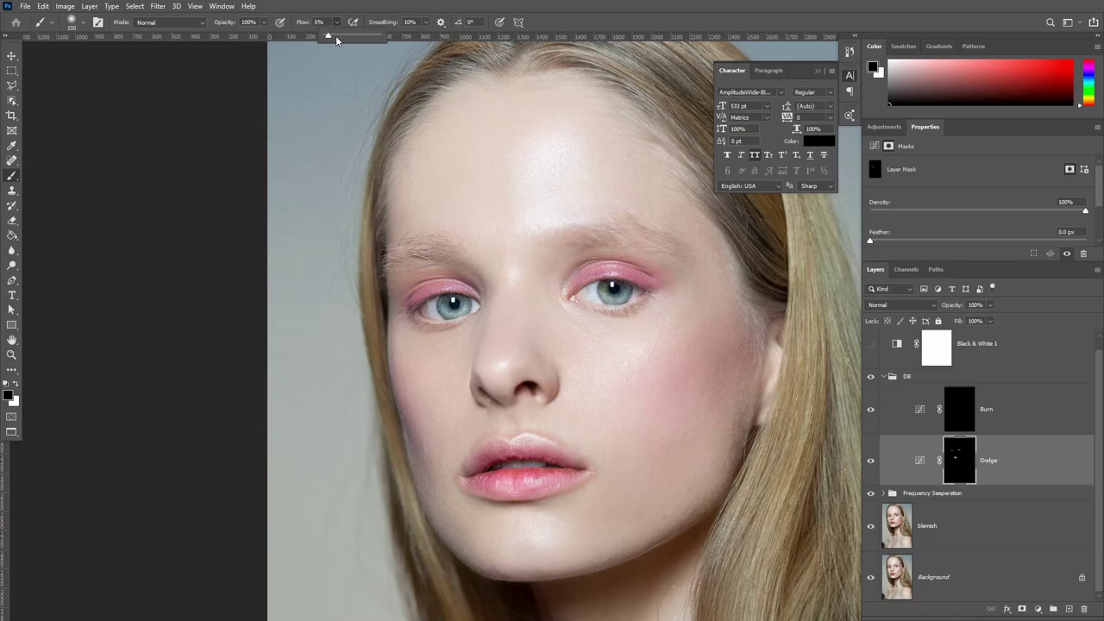
pyautogui.click(731, 460)
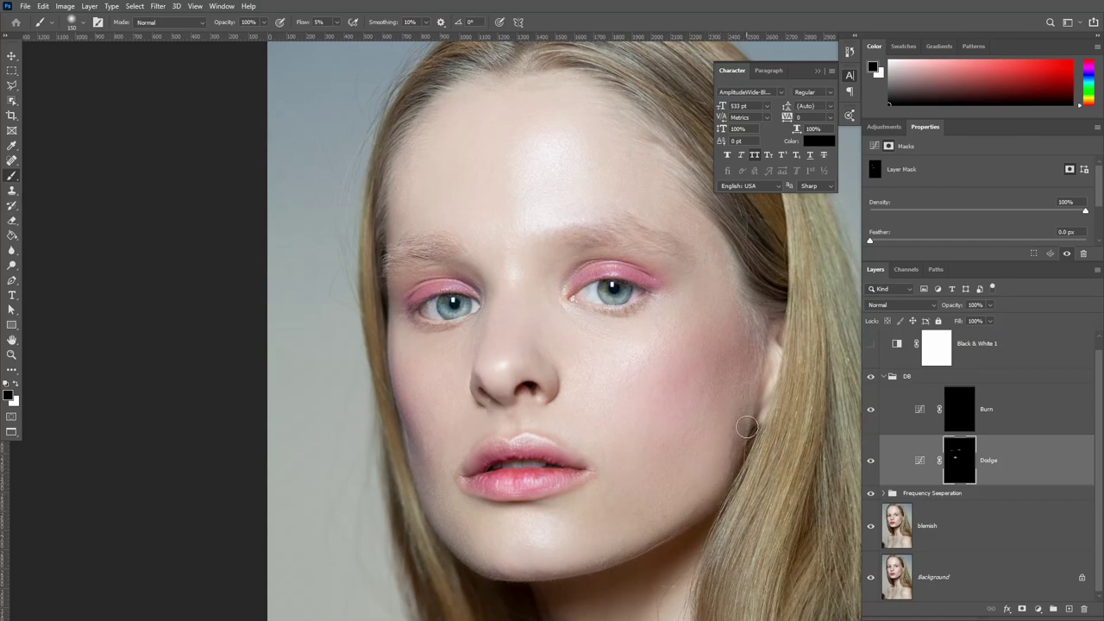
pyautogui.press('x')
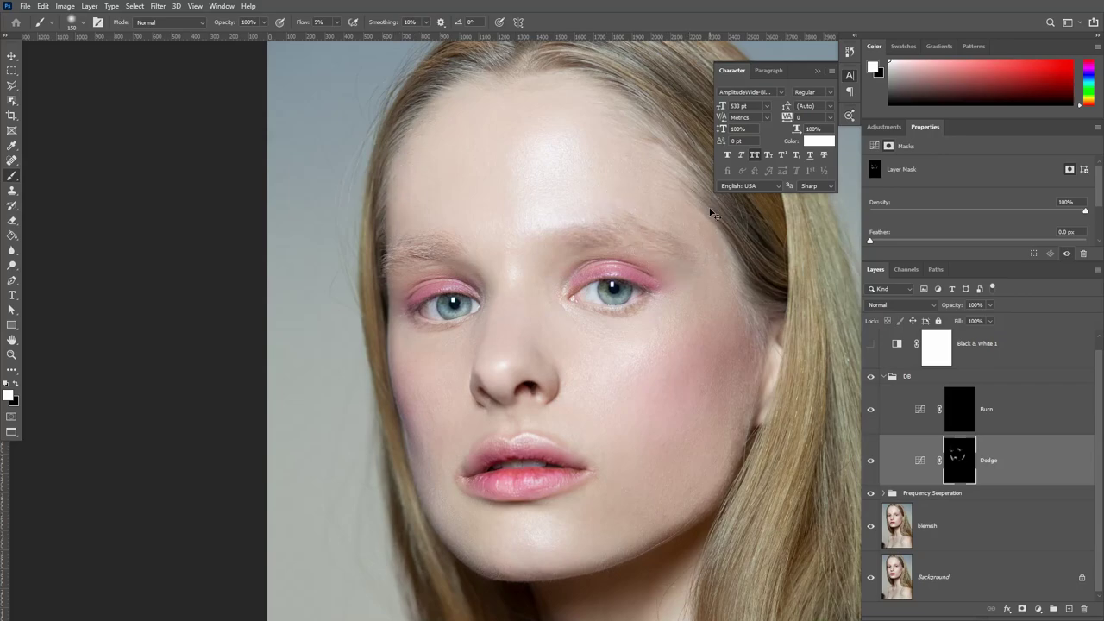
pyautogui.hotkey('ctrl', '-')
pyautogui.hotkey('ctrl', '-')
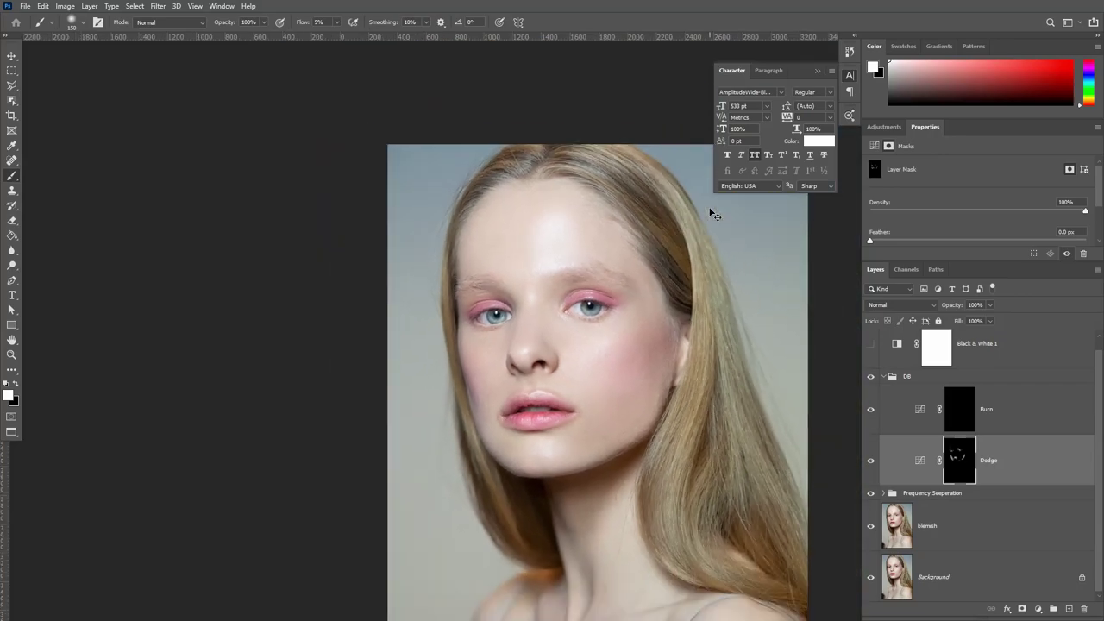
pyautogui.click(871, 462)
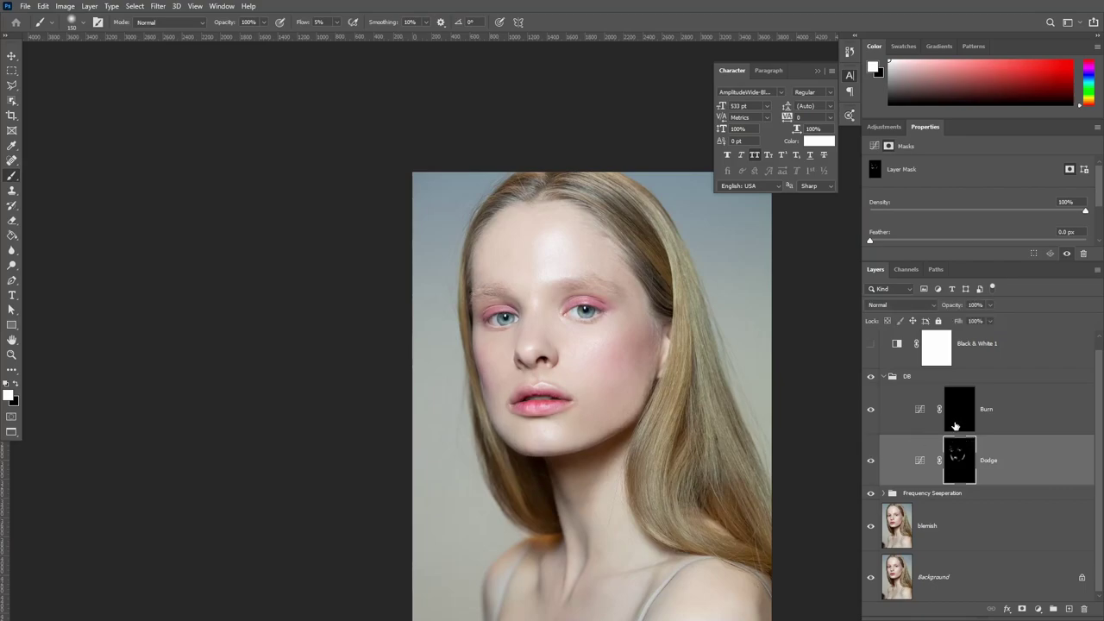
# - On the Burn layer, enlarge the brush to 250 and darken the left cheek edge
pyautogui.click(953, 427)
pyautogui.press(']')
pyautogui.press(']')
pyautogui.press(']')
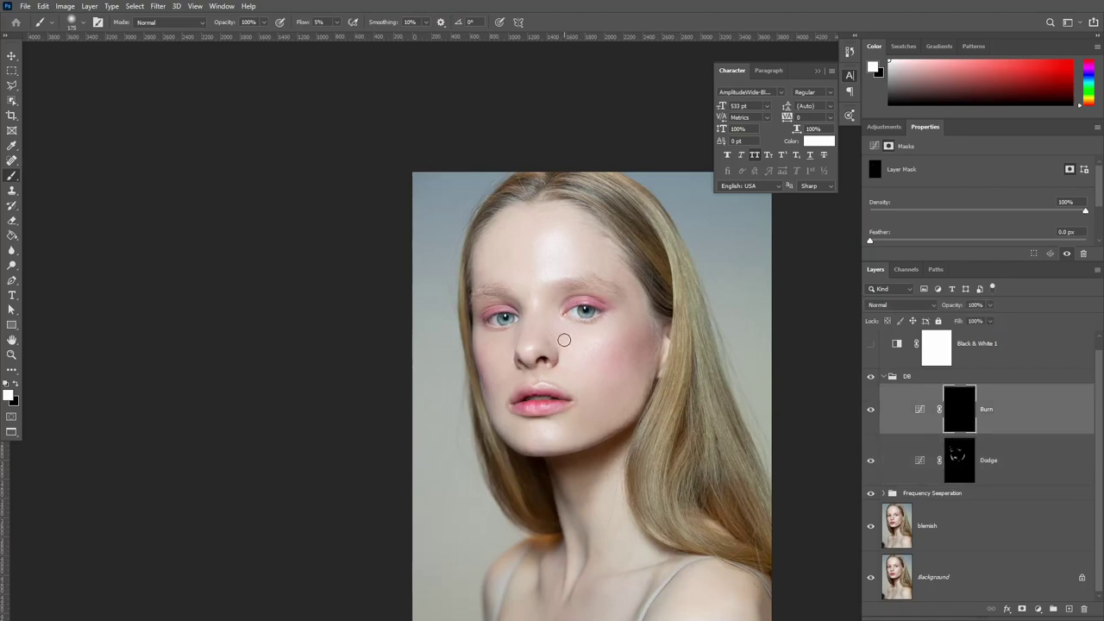
pyautogui.scroll(1, 569, 334)
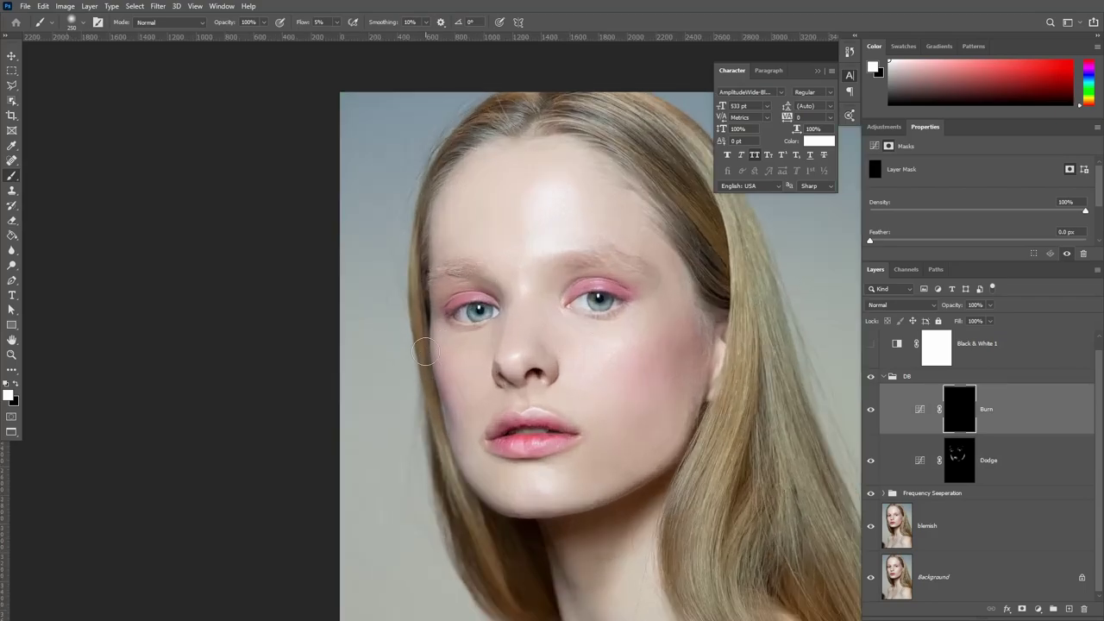
pyautogui.moveTo(432, 374); pyautogui.dragTo(448, 401)
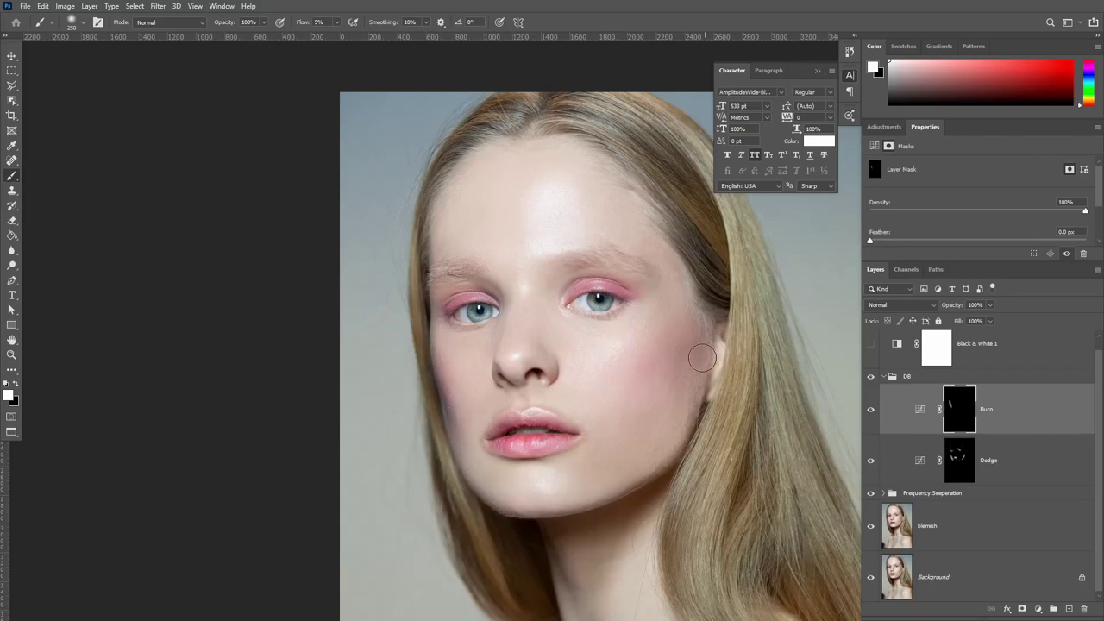
# - With a 600 brush, shade the cheek, jaw, temple and right eyebrow, then shrink the brush to 300
pyautogui.press(']')
pyautogui.press(']')
pyautogui.press(']')
pyautogui.press(']')
pyautogui.moveTo(736, 292); pyautogui.dragTo(700, 241)
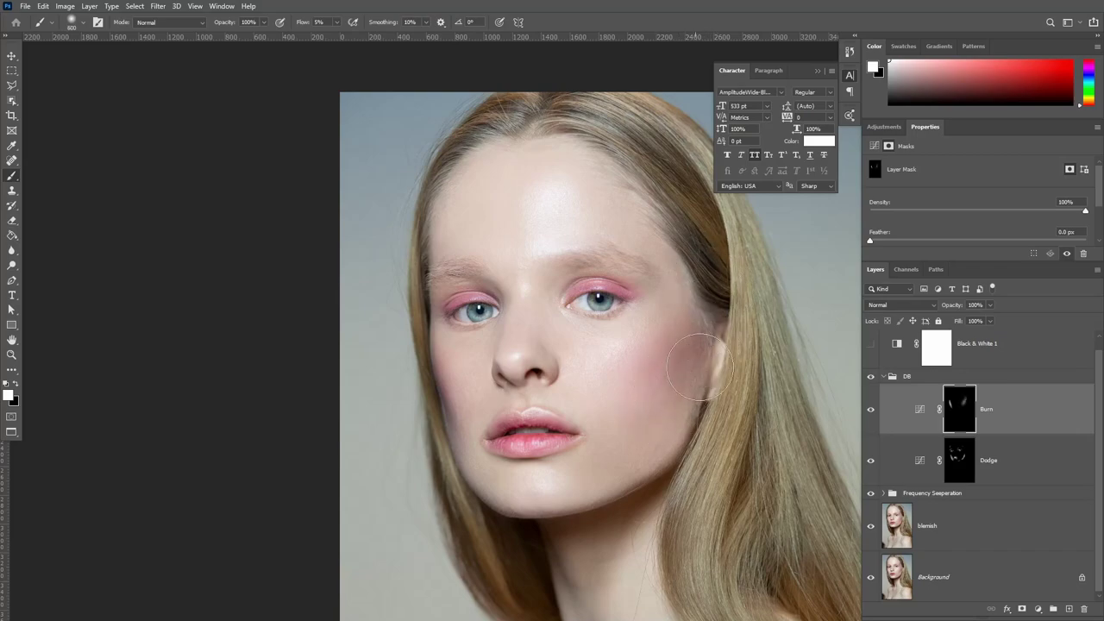
pyautogui.moveTo(666, 425)
pyautogui.mouseDown()
pyautogui.moveTo(648, 419)
pyautogui.moveTo(665, 443)
pyautogui.mouseUp()
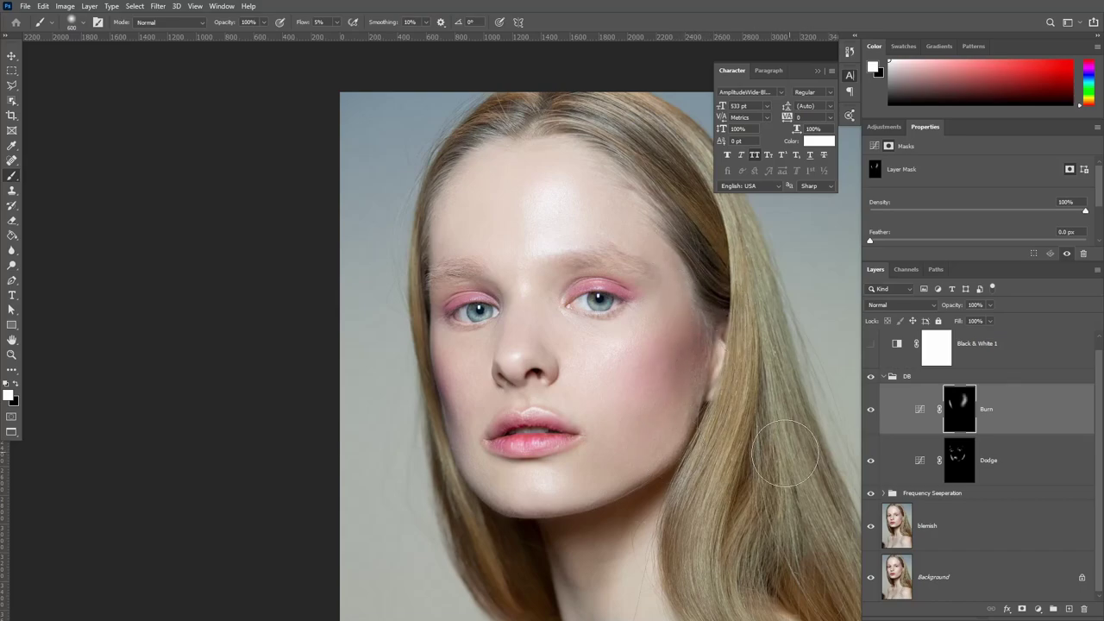
pyautogui.moveTo(697, 250); pyautogui.dragTo(691, 292)
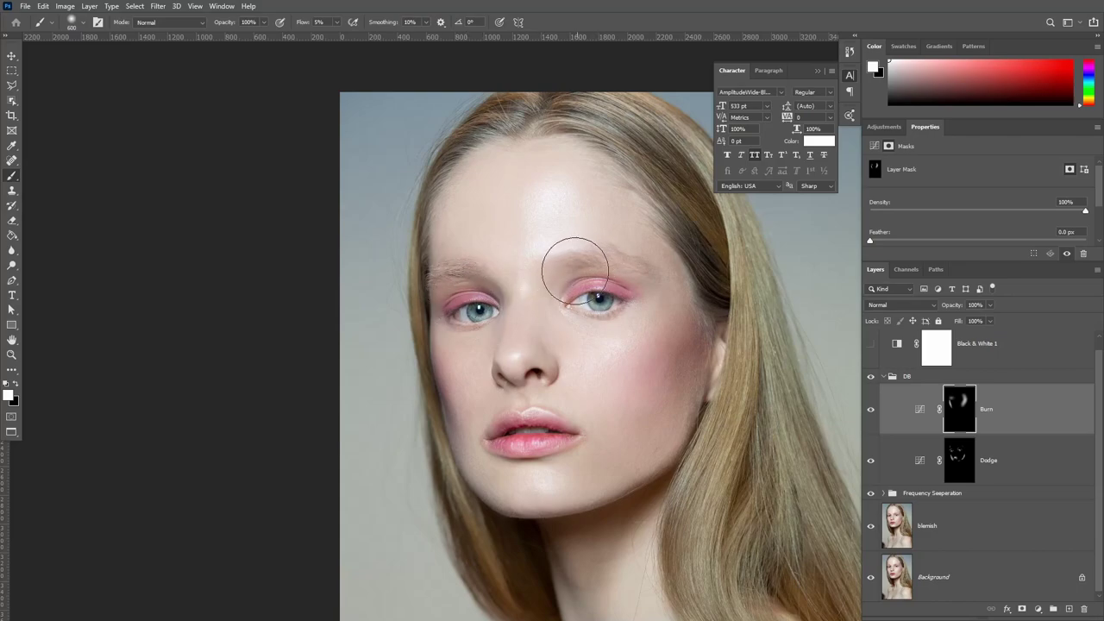
pyautogui.moveTo(580, 265); pyautogui.dragTo(591, 271)
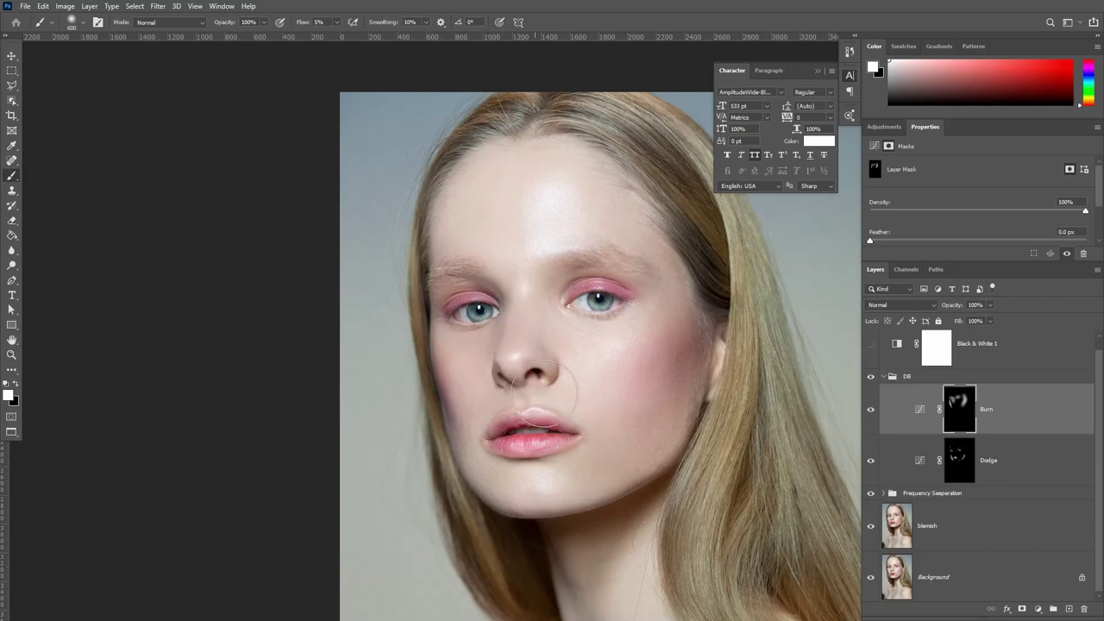
pyautogui.press('ctrl')
pyautogui.press('[')
pyautogui.press('[')
pyautogui.press('[')
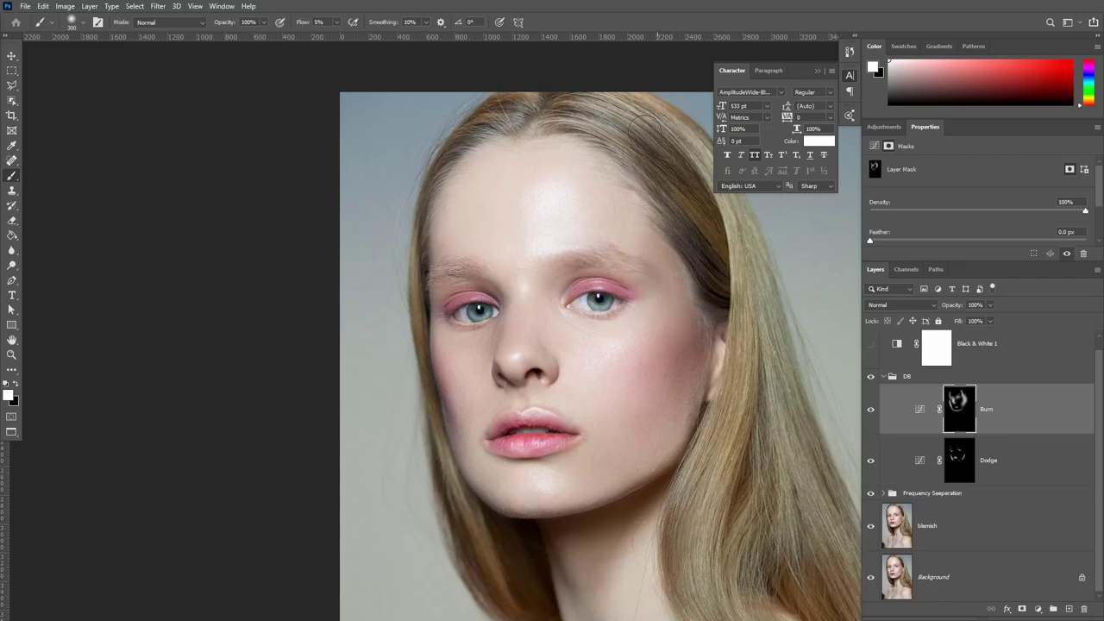
pyautogui.hotkey('ctrl', '-')
pyautogui.hotkey('ctrl', '-')
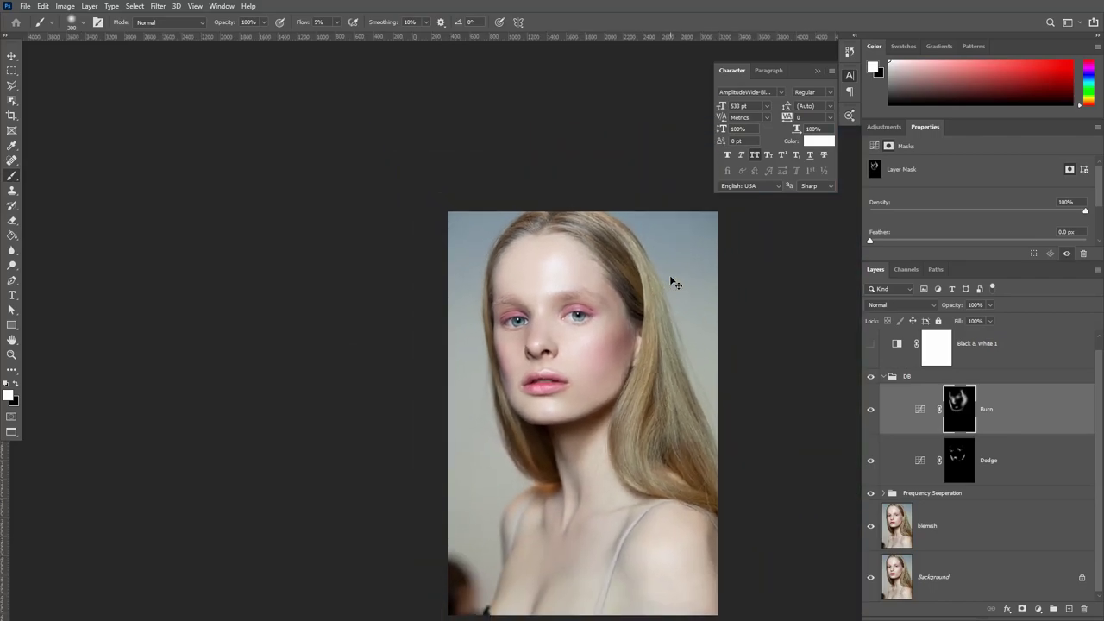
# - Toggle the Burn layer to compare, lower its opacity to 71%, and collapse the DB group
pyautogui.click(871, 411)
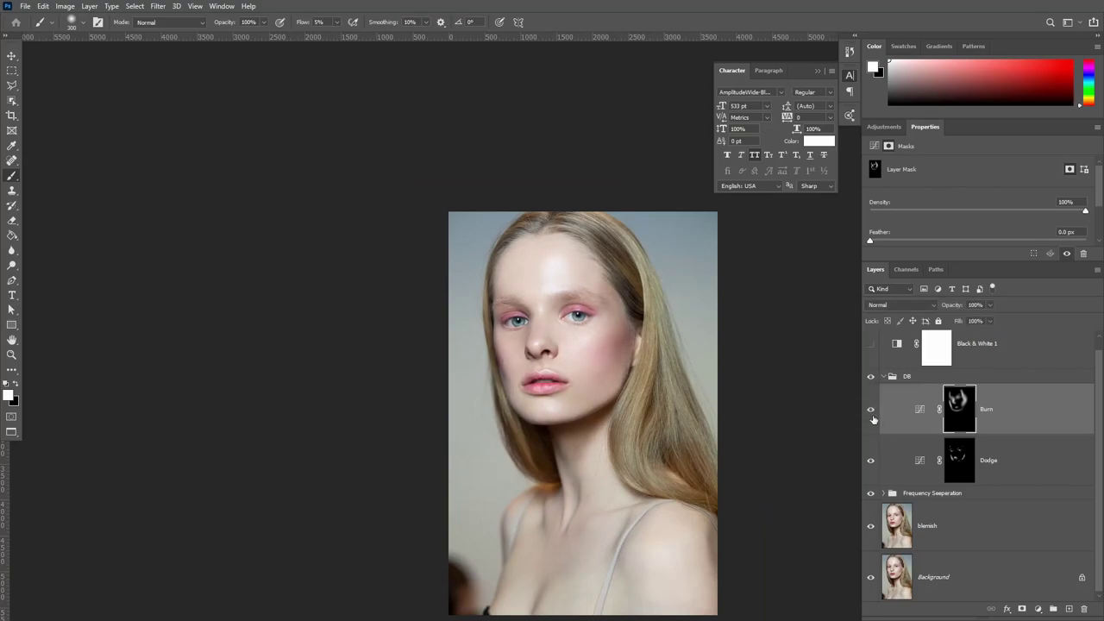
pyautogui.click(990, 304)
pyautogui.click(871, 410)
pyautogui.click(883, 376)
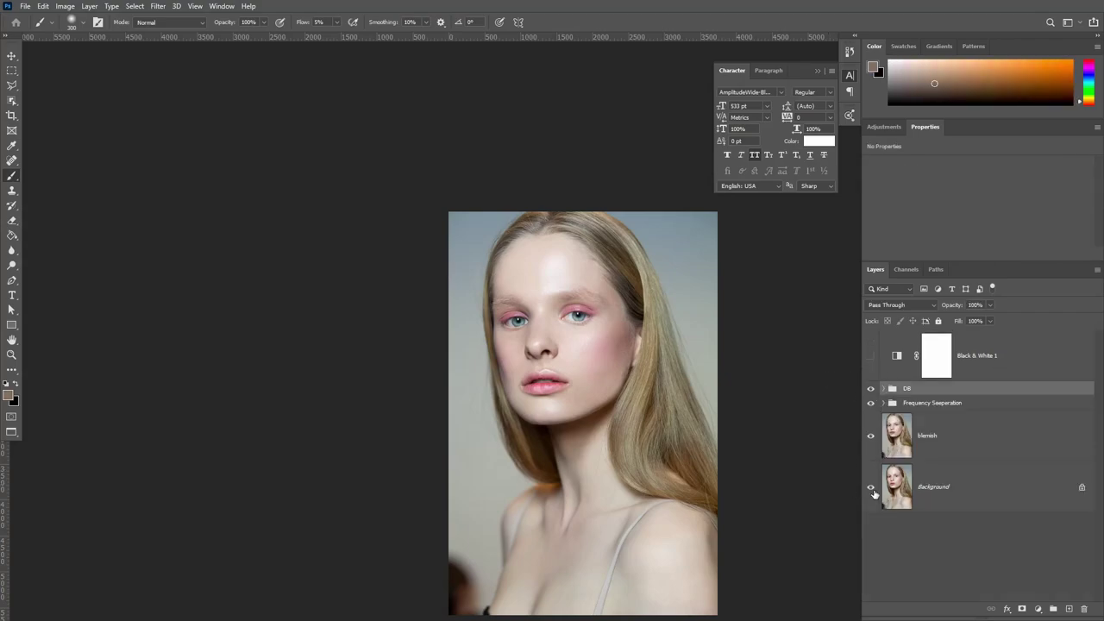
pyautogui.keyDown('alt'); pyautogui.click(870, 489); pyautogui.keyUp('alt')
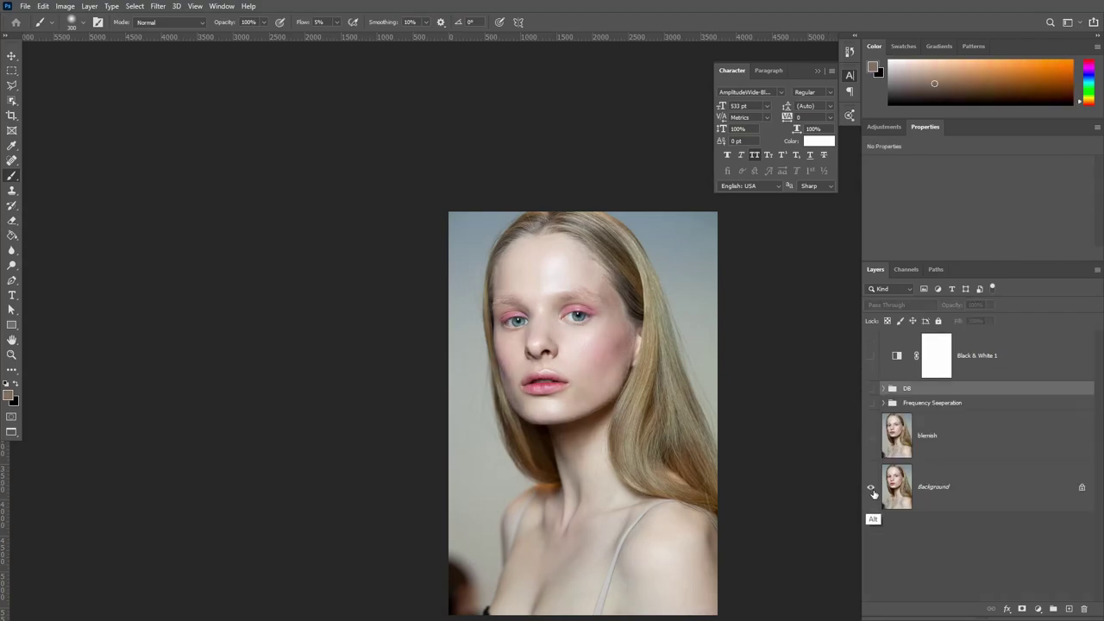
pyautogui.hotkey('ctrl', '+')
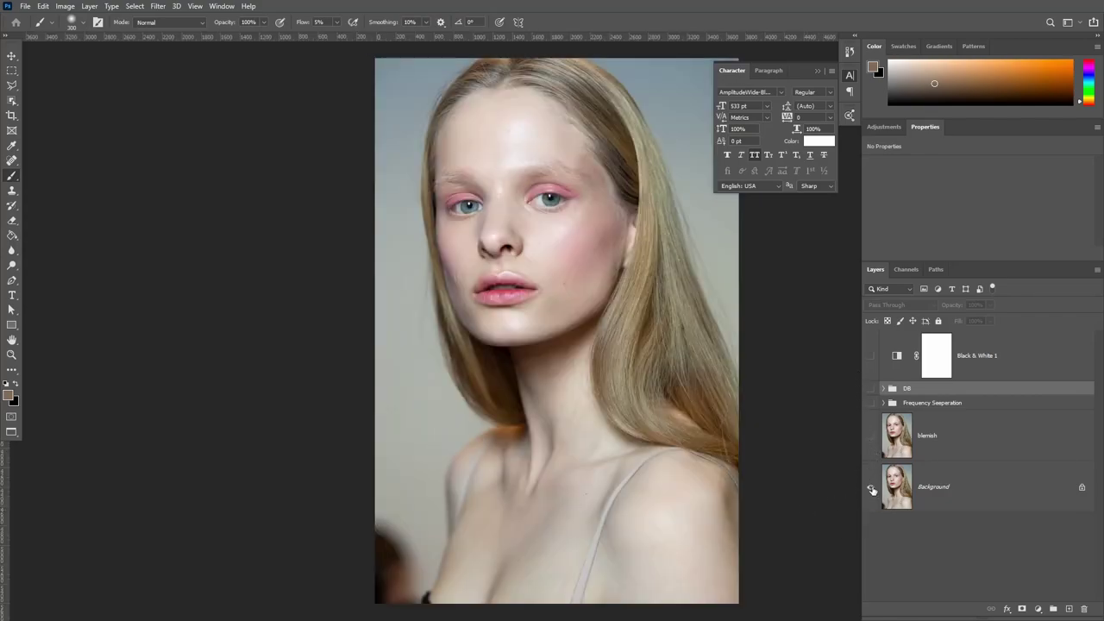
pyautogui.press('alt')
pyautogui.keyDown('alt'); pyautogui.click(870, 488); pyautogui.keyUp('alt')
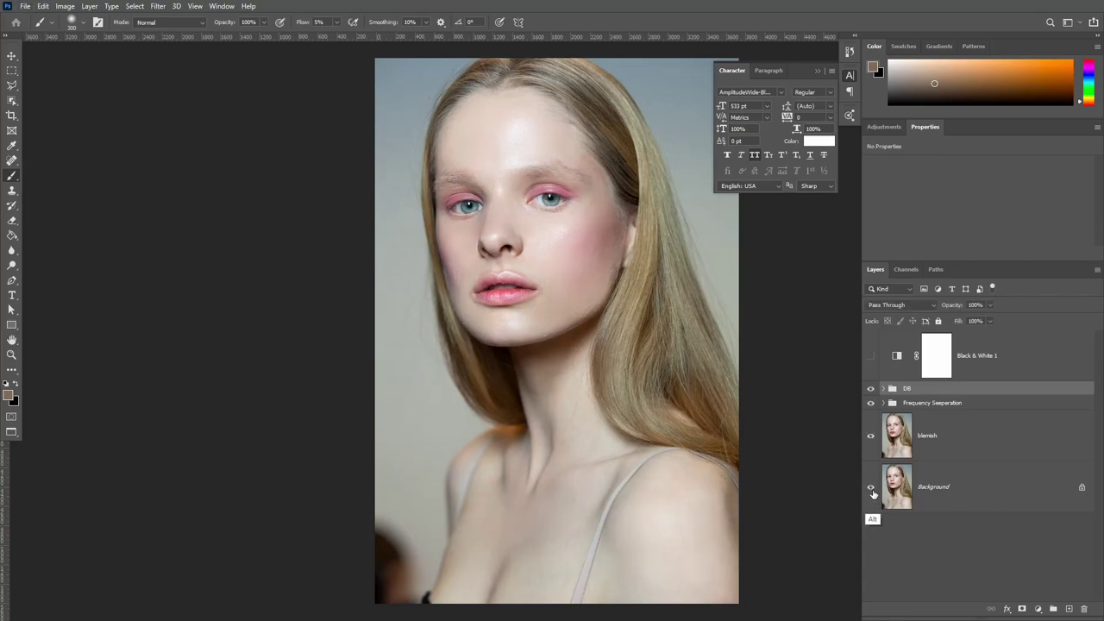
pyautogui.keyDown('alt'); pyautogui.click(871, 489); pyautogui.keyUp('alt')
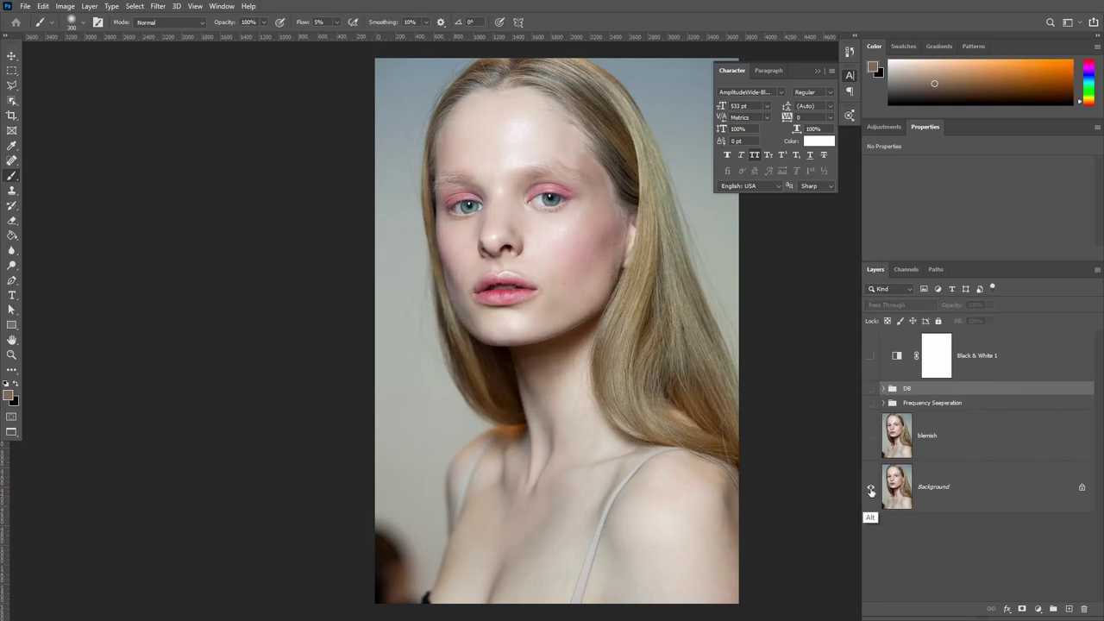
pyautogui.keyDown('alt'); pyautogui.click(871, 491); pyautogui.keyUp('alt')
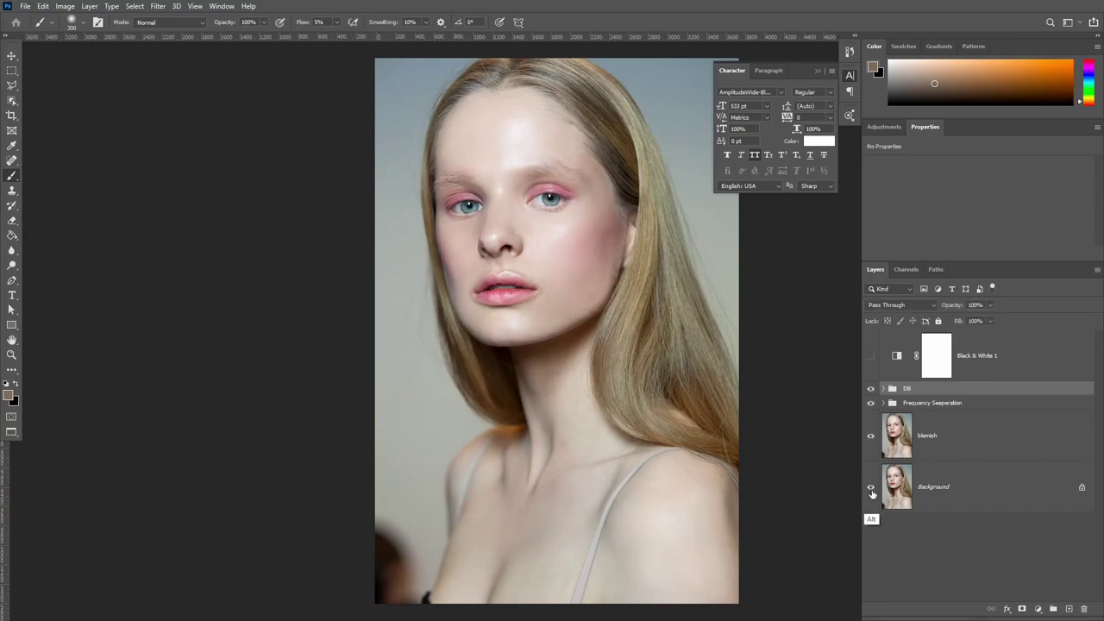
pyautogui.keyDown('alt'); pyautogui.click(870, 490); pyautogui.keyUp('alt')
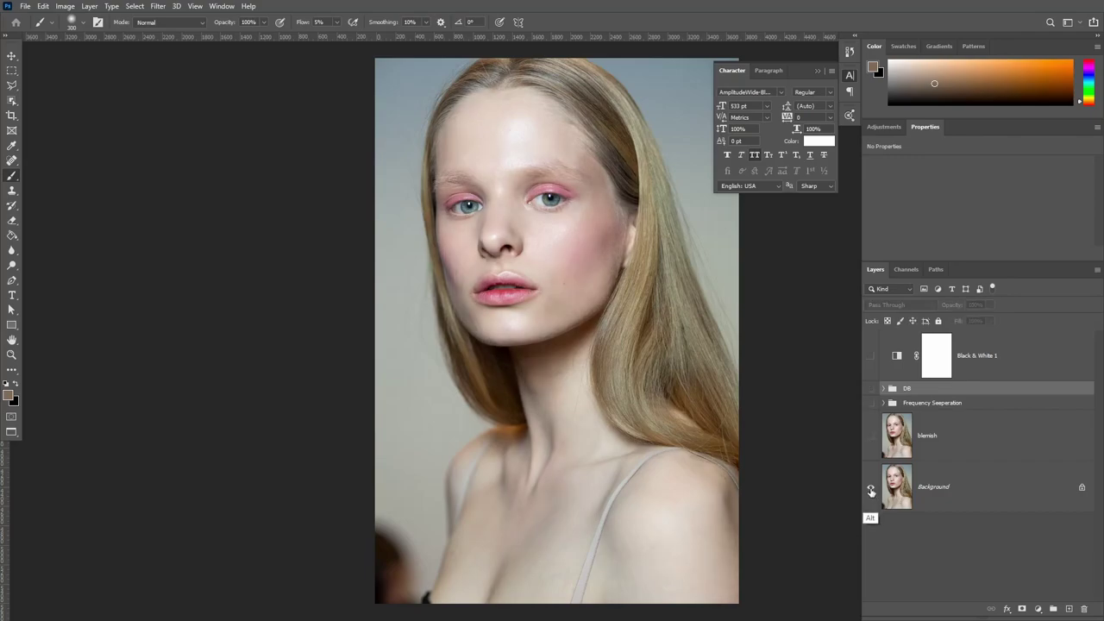
pyautogui.keyDown('alt'); pyautogui.click(871, 490); pyautogui.keyUp('alt')
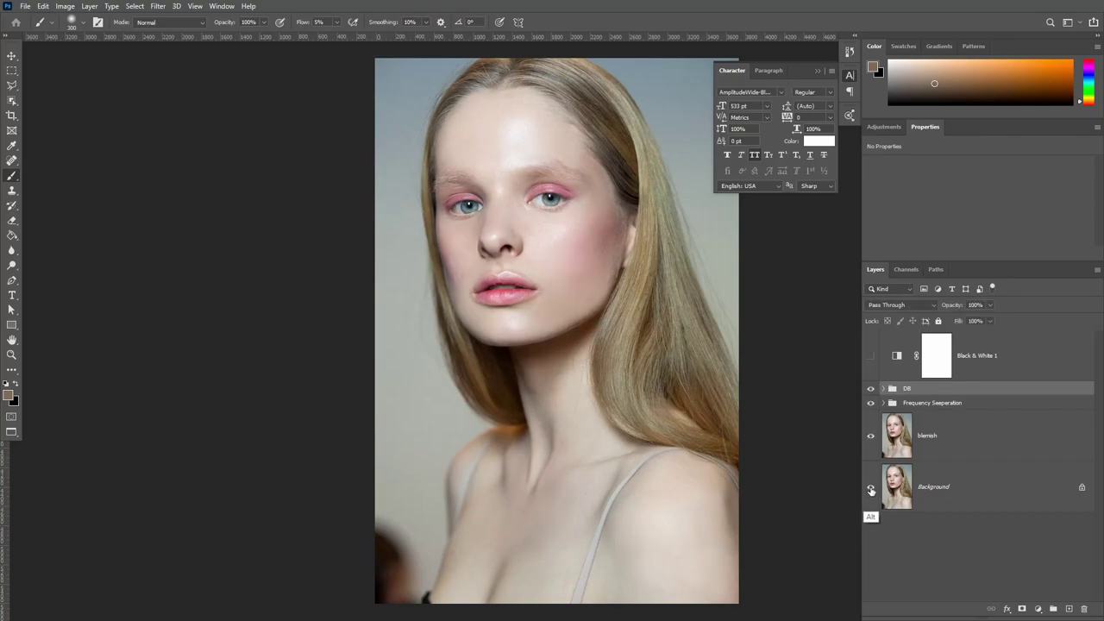
pyautogui.keyDown('alt'); pyautogui.click(871, 490); pyautogui.keyUp('alt')
pyautogui.keyDown('alt'); pyautogui.click(871, 490); pyautogui.keyUp('alt')
pyautogui.keyDown('alt'); pyautogui.click(871, 489); pyautogui.keyUp('alt')
pyautogui.keyDown('alt'); pyautogui.click(870, 492); pyautogui.keyUp('alt')
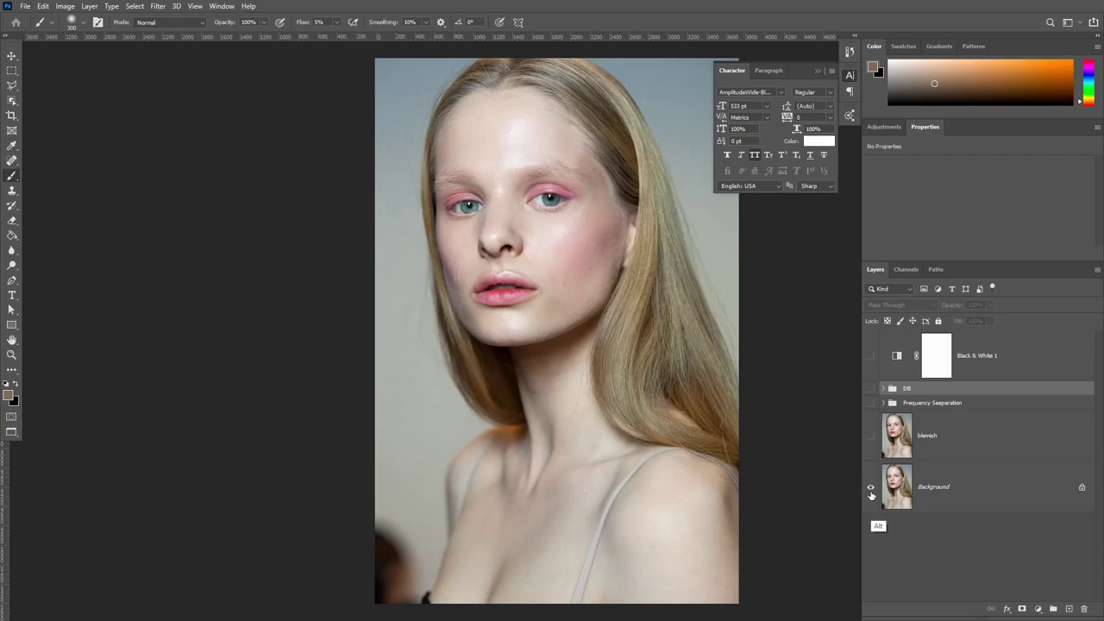
pyautogui.keyDown('alt'); pyautogui.click(871, 490); pyautogui.keyUp('alt')
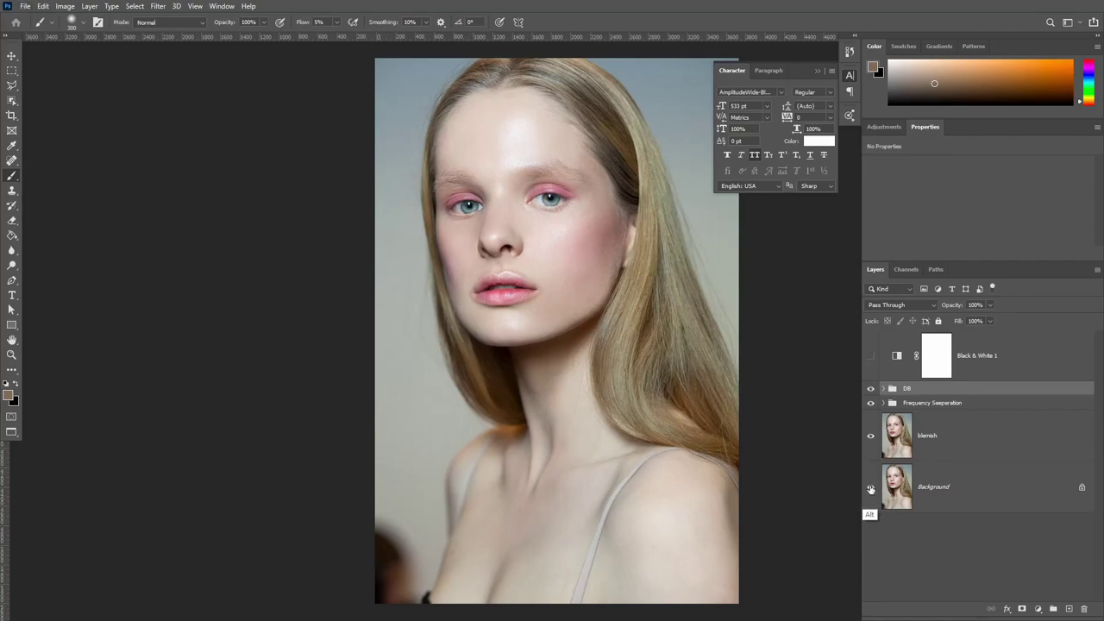
pyautogui.keyDown('alt'); pyautogui.click(871, 488); pyautogui.keyUp('alt')
pyautogui.keyDown('alt'); pyautogui.click(871, 488); pyautogui.keyUp('alt')
pyautogui.keyDown('alt'); pyautogui.click(871, 488); pyautogui.keyUp('alt')
pyautogui.keyDown('alt'); pyautogui.click(871, 489); pyautogui.keyUp('alt')
pyautogui.click(870, 388)
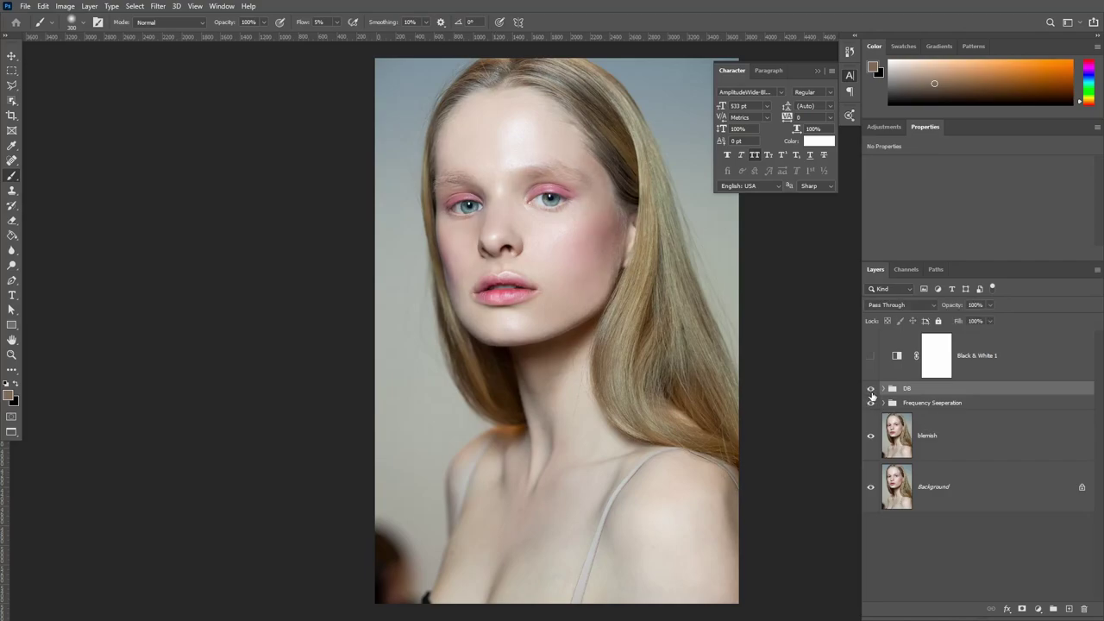